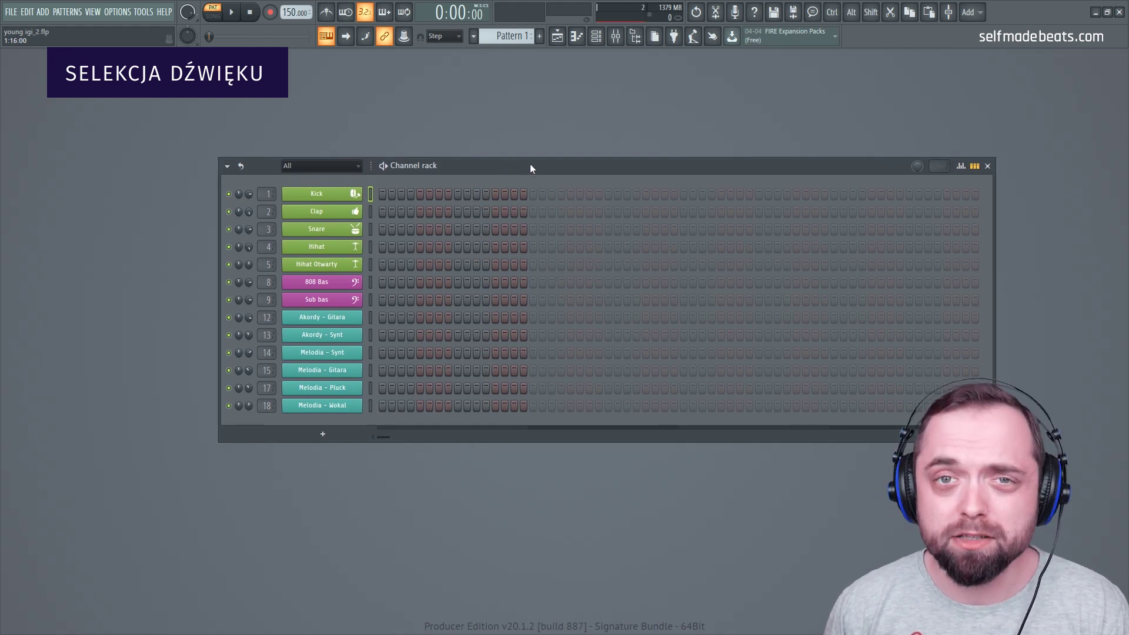
# - Audition the drum sounds in turn: Kick, Clap, Snare, Hihat and Hihat Otwarty
pyautogui.press('z')
pyautogui.click(370, 211)
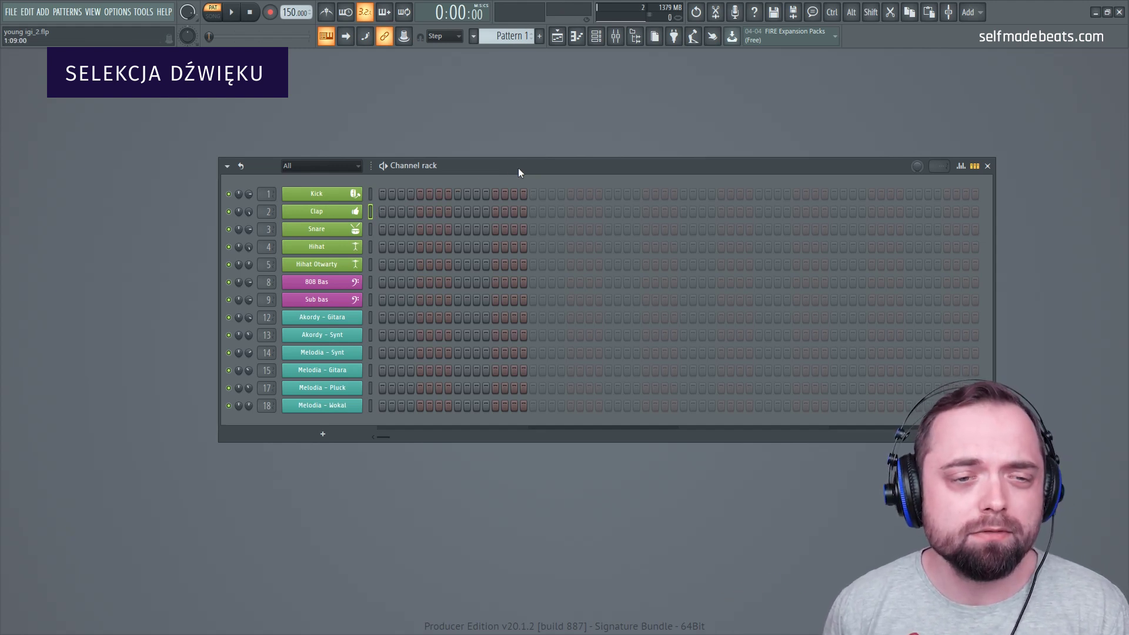
pyautogui.click(371, 230)
pyautogui.moveTo(551, 168); pyautogui.dragTo(561, 172)
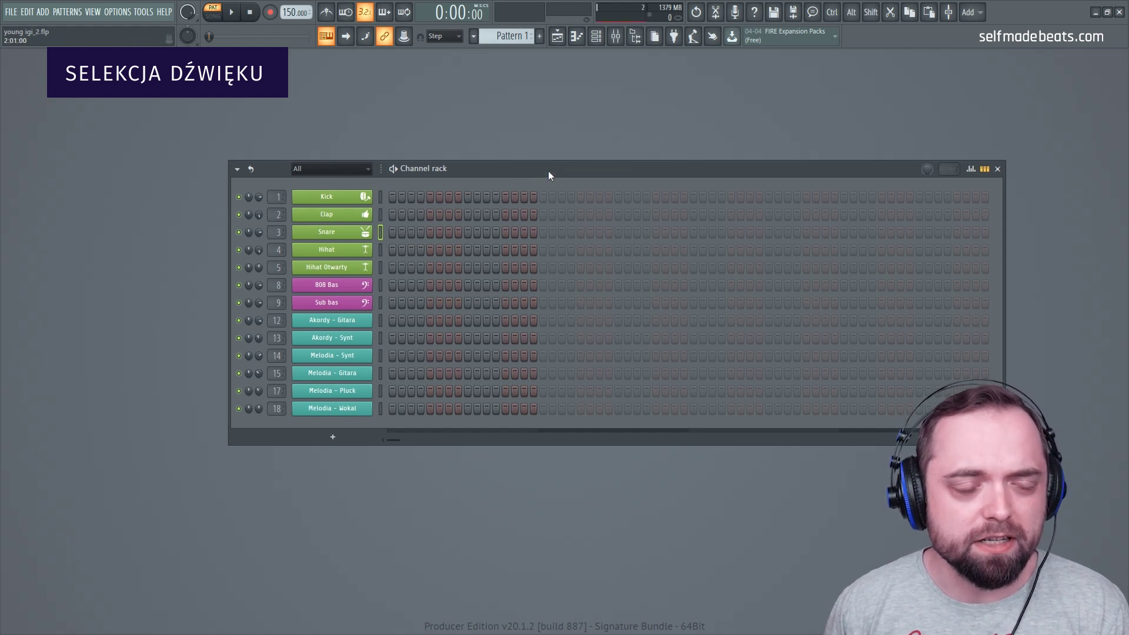
pyautogui.press('z')
pyautogui.press('z')
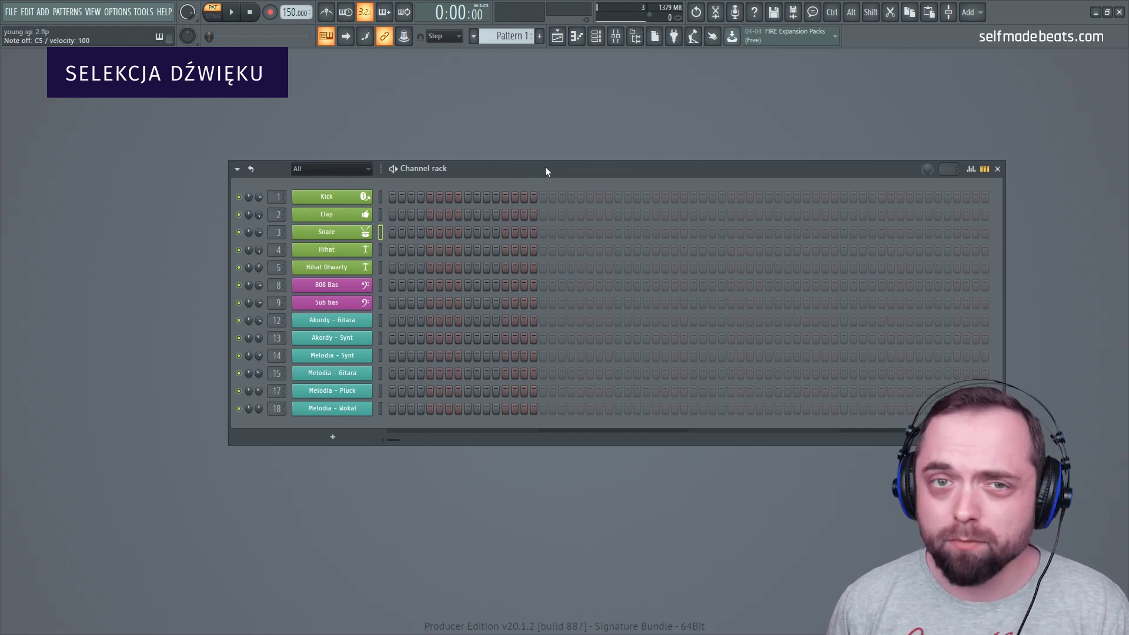
pyautogui.click(379, 251)
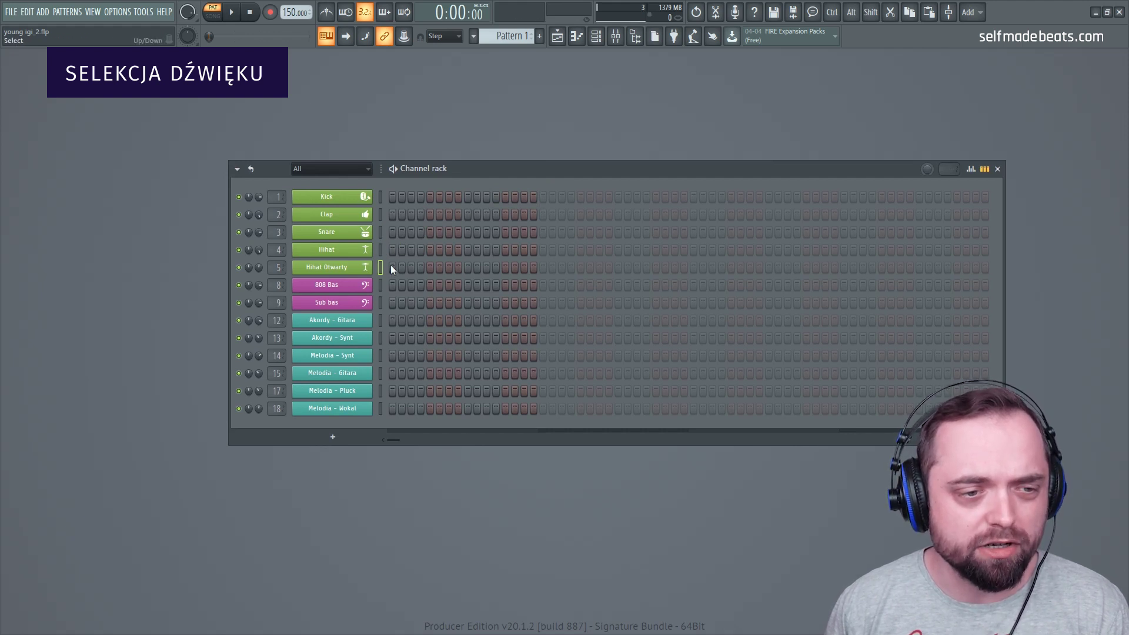
pyautogui.press('z')
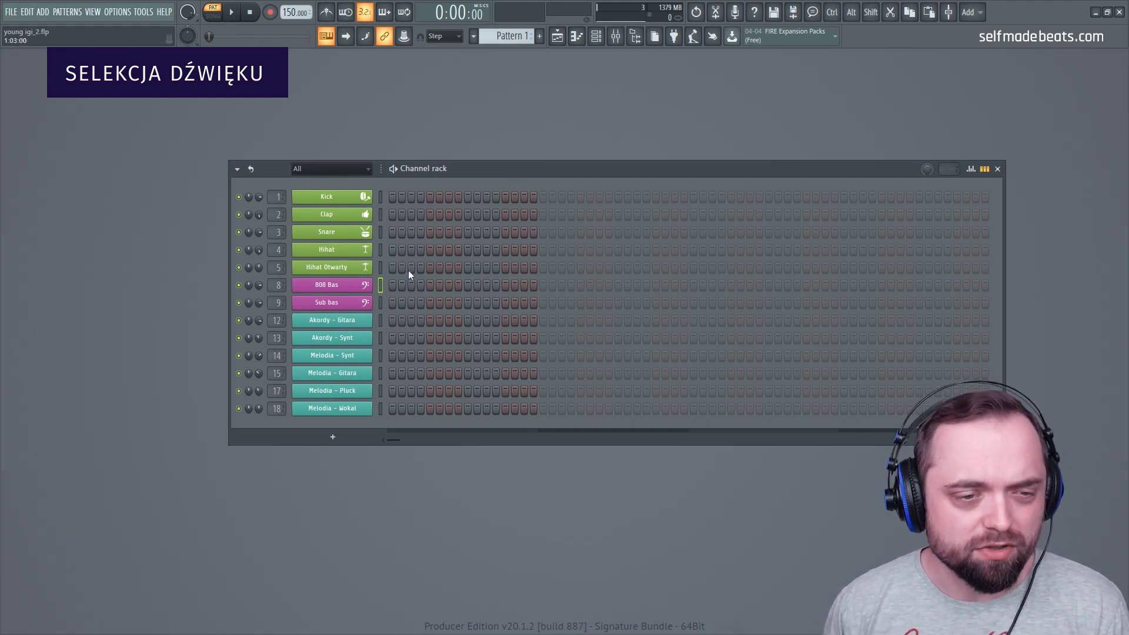
# - Audition the 808 Bas and Sub bas channels and inspect the Sub bas 3x Osc settings
pyautogui.press('z')
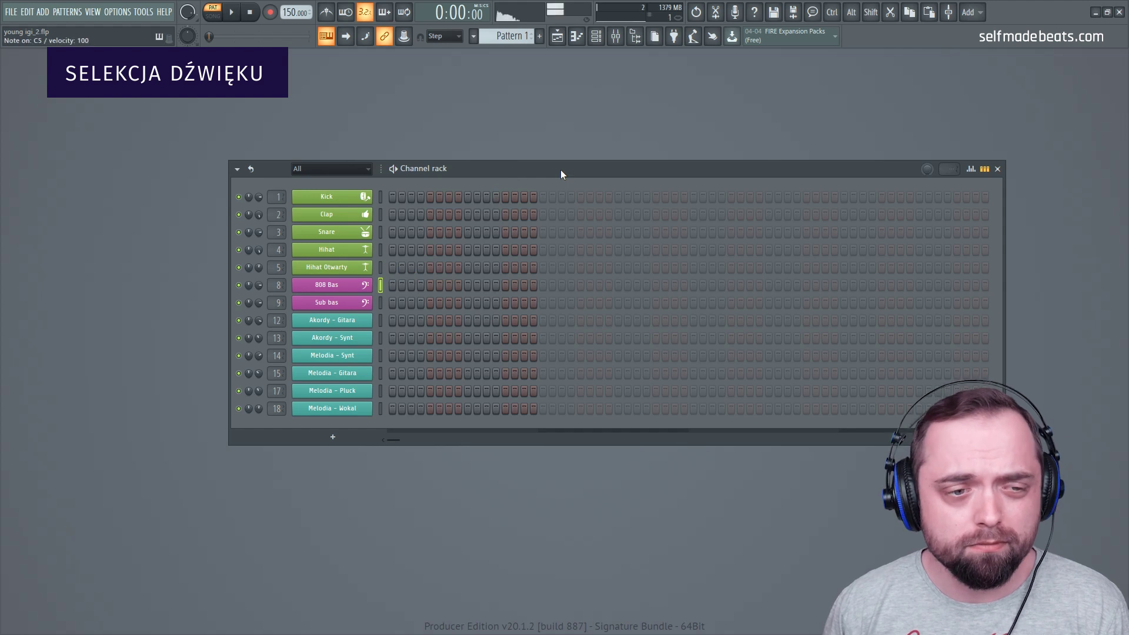
pyautogui.press('z')
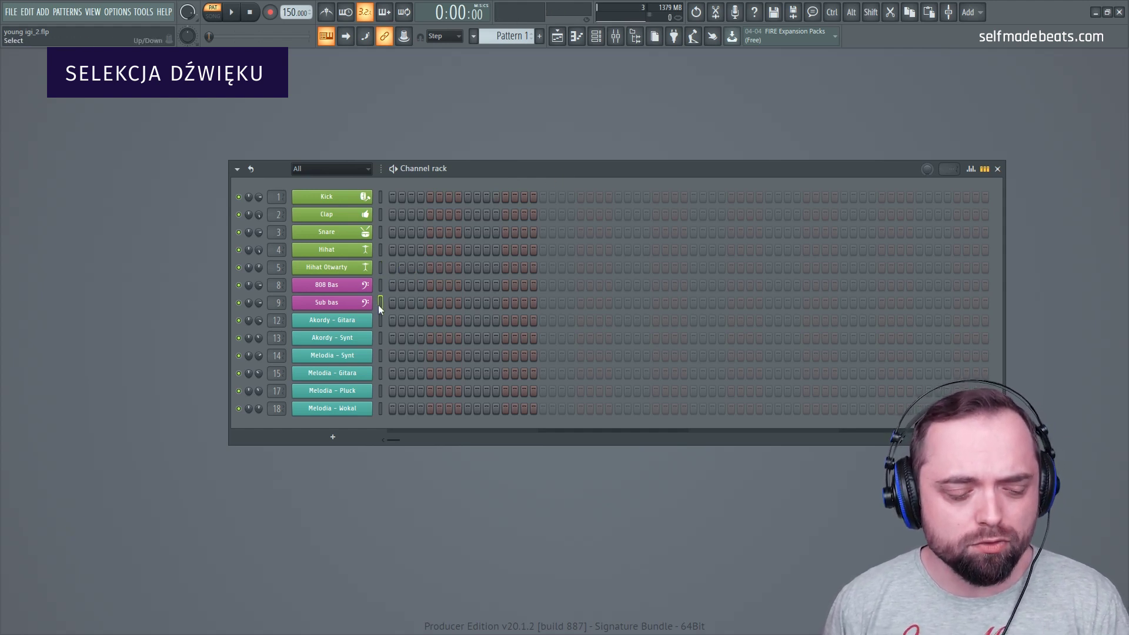
pyautogui.press('z')
pyautogui.press('z')
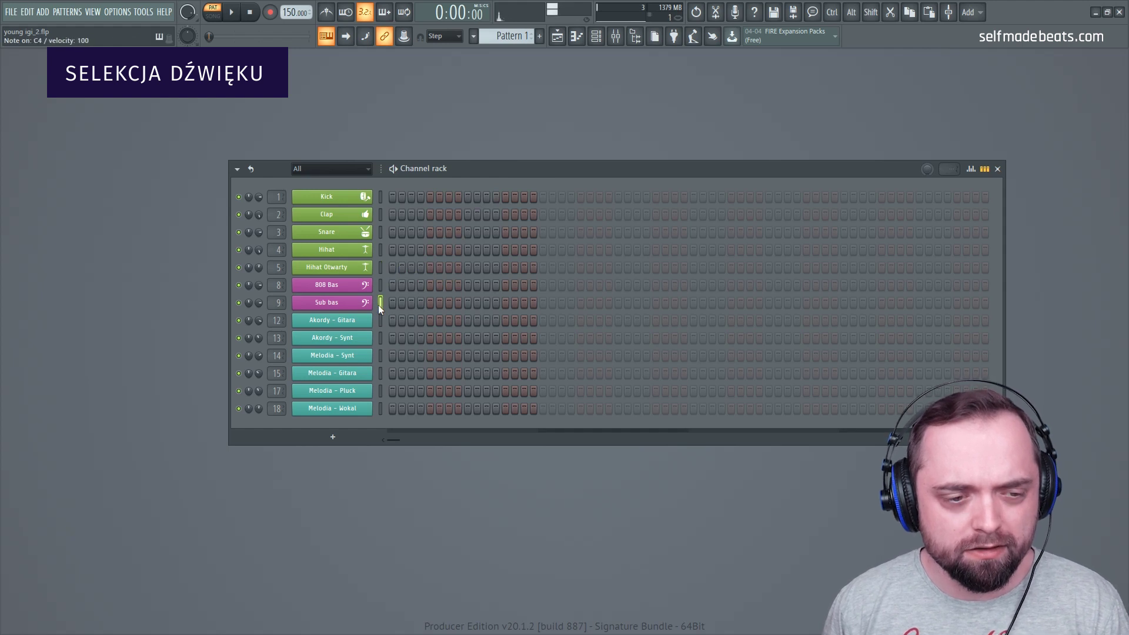
pyautogui.click(361, 303)
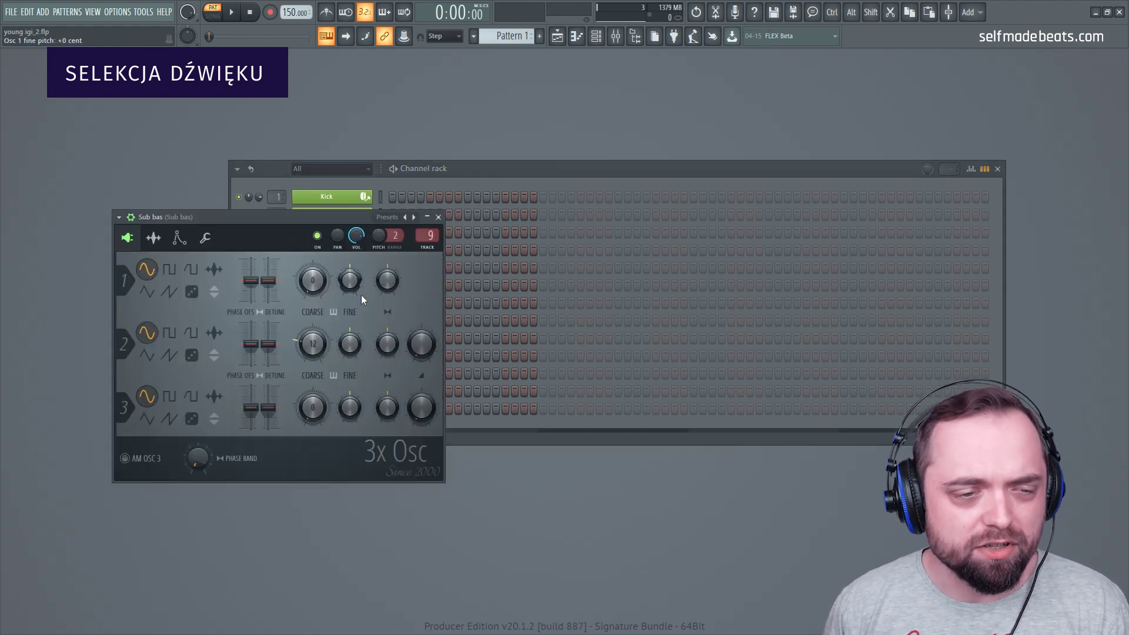
pyautogui.moveTo(316, 219); pyautogui.dragTo(523, 198)
pyautogui.click(637, 201)
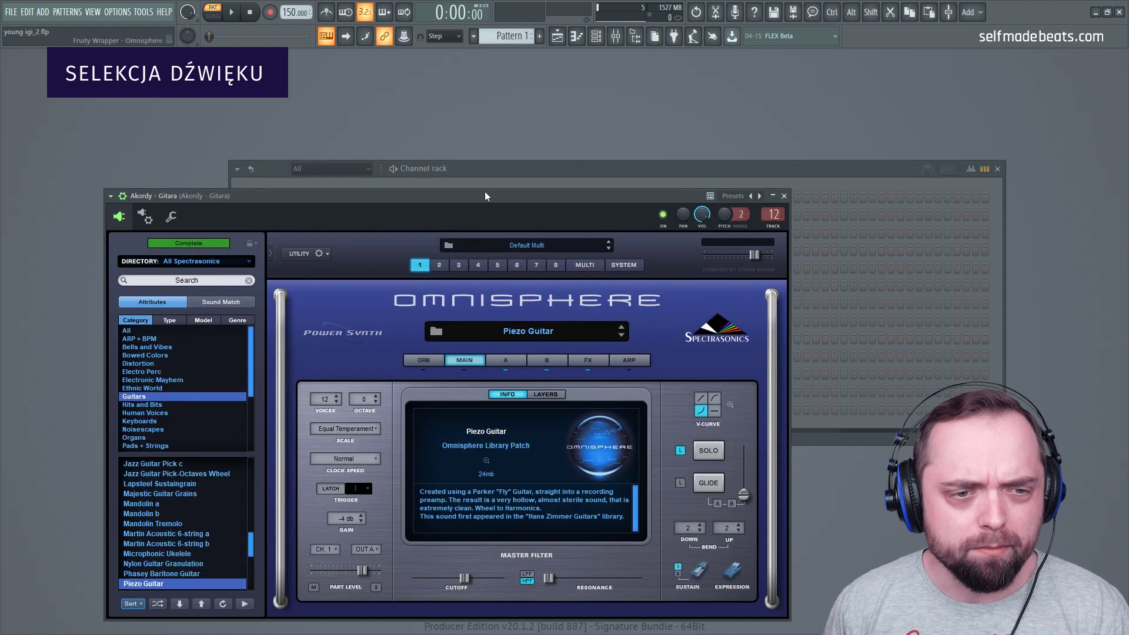
# - Audition the two chord instruments, Akordy - Gitara and Akordy - Synt, and view their Omnisphere patches
pyautogui.moveTo(484, 193); pyautogui.dragTo(648, 115)
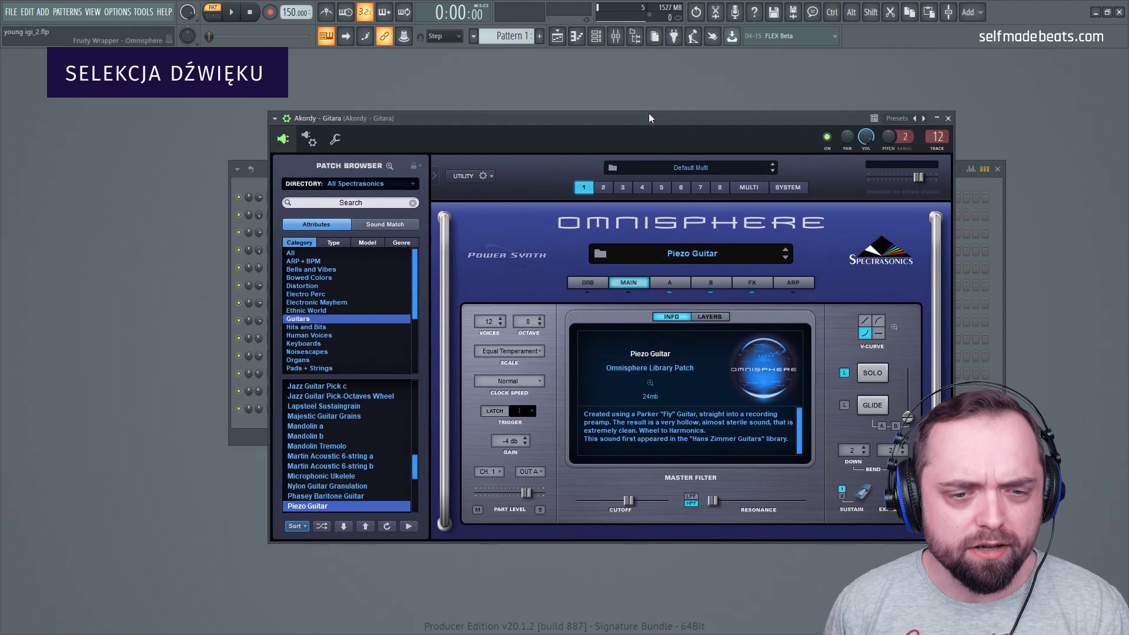
pyautogui.press('n')
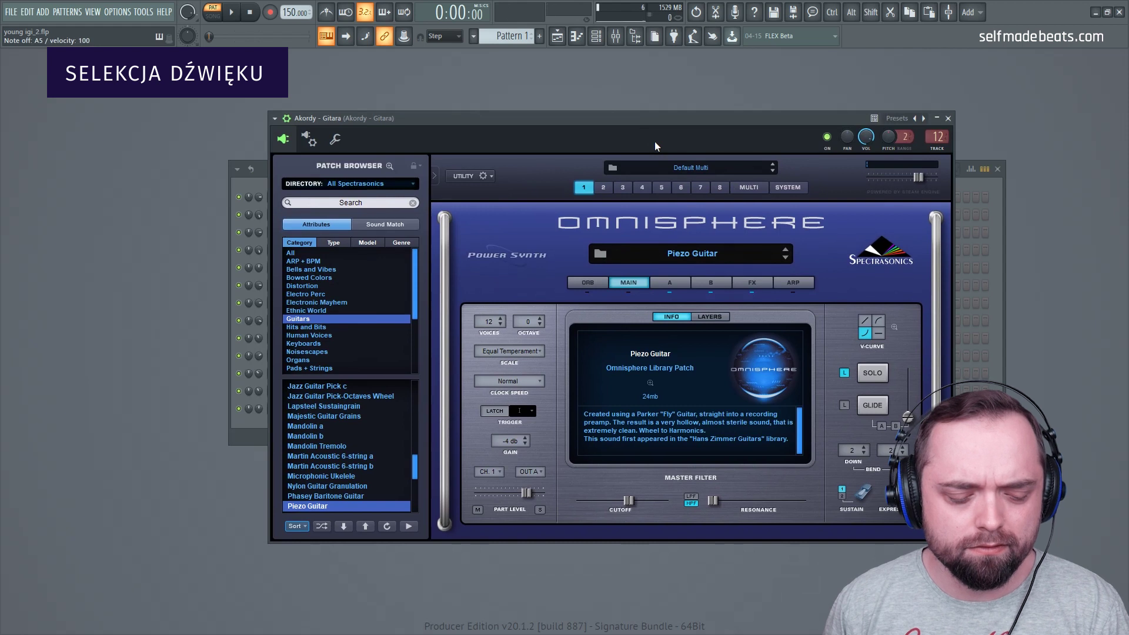
pyautogui.click(948, 119)
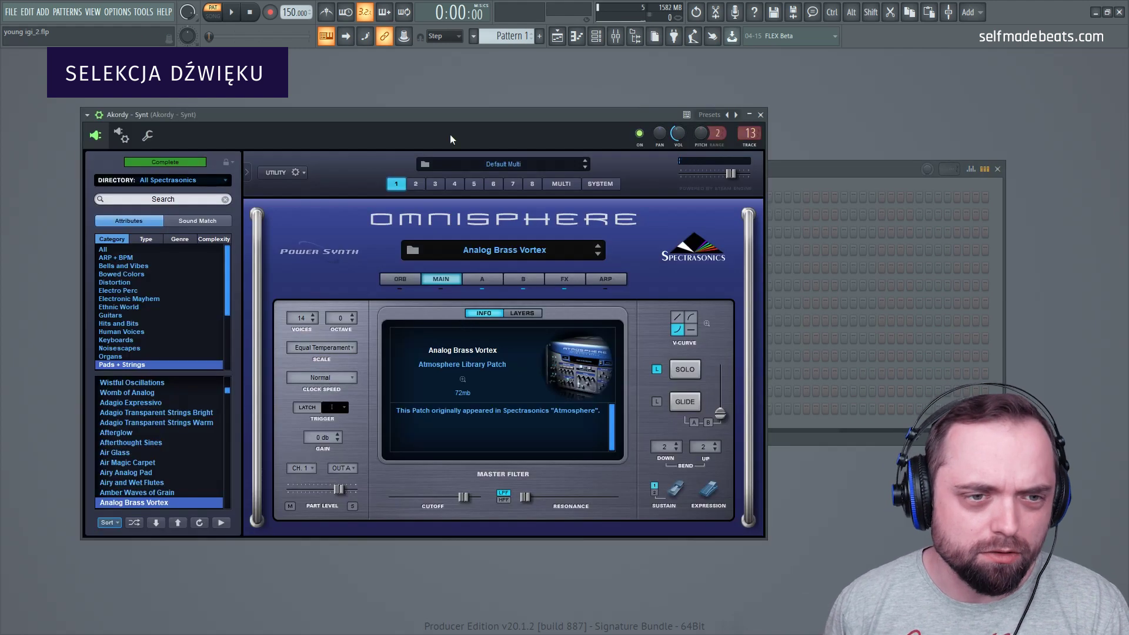
pyautogui.moveTo(452, 139); pyautogui.dragTo(588, 172)
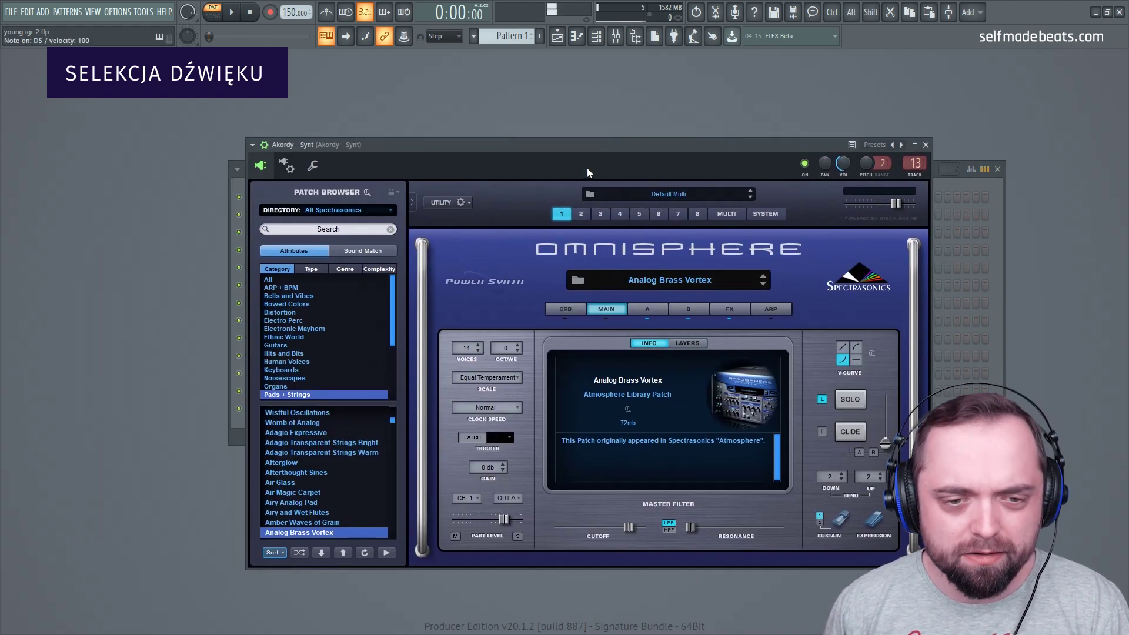
pyautogui.click(925, 145)
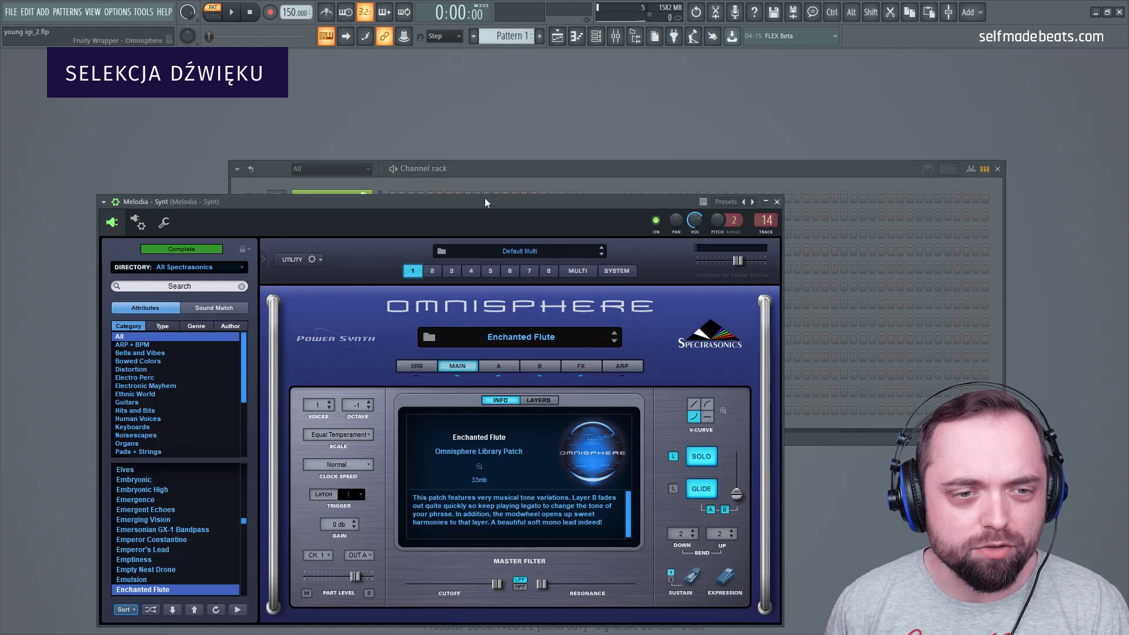
# - Audition the Melodia - Synt, Melodia - Gitara and Melodia - Pluck channels and view their Omnisphere patches
pyautogui.moveTo(485, 198); pyautogui.dragTo(605, 88)
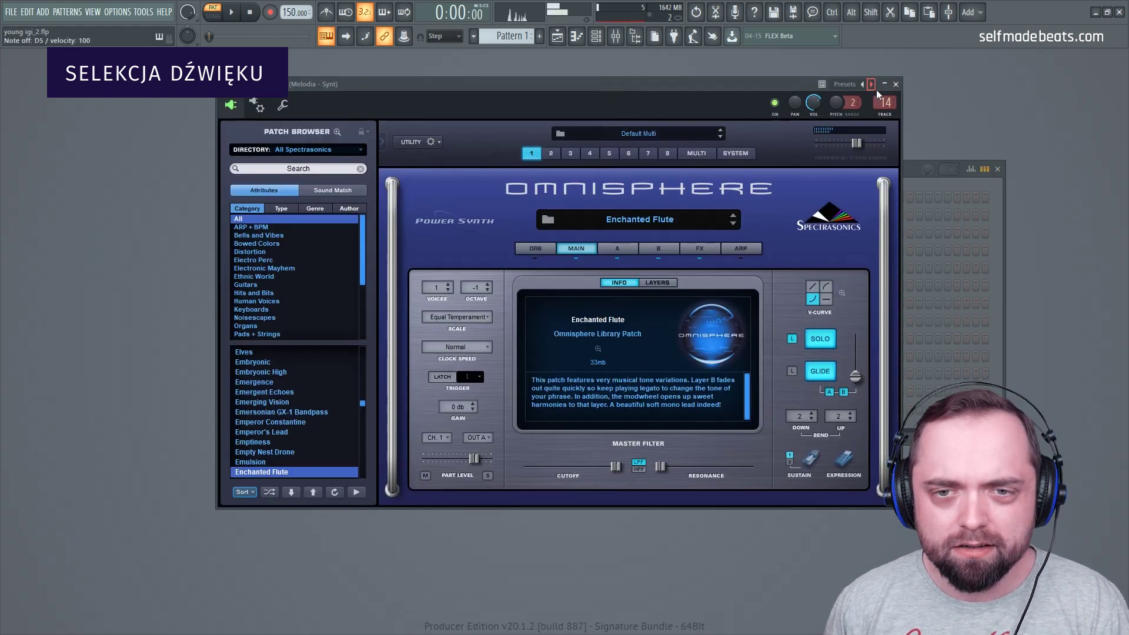
pyautogui.click(896, 84)
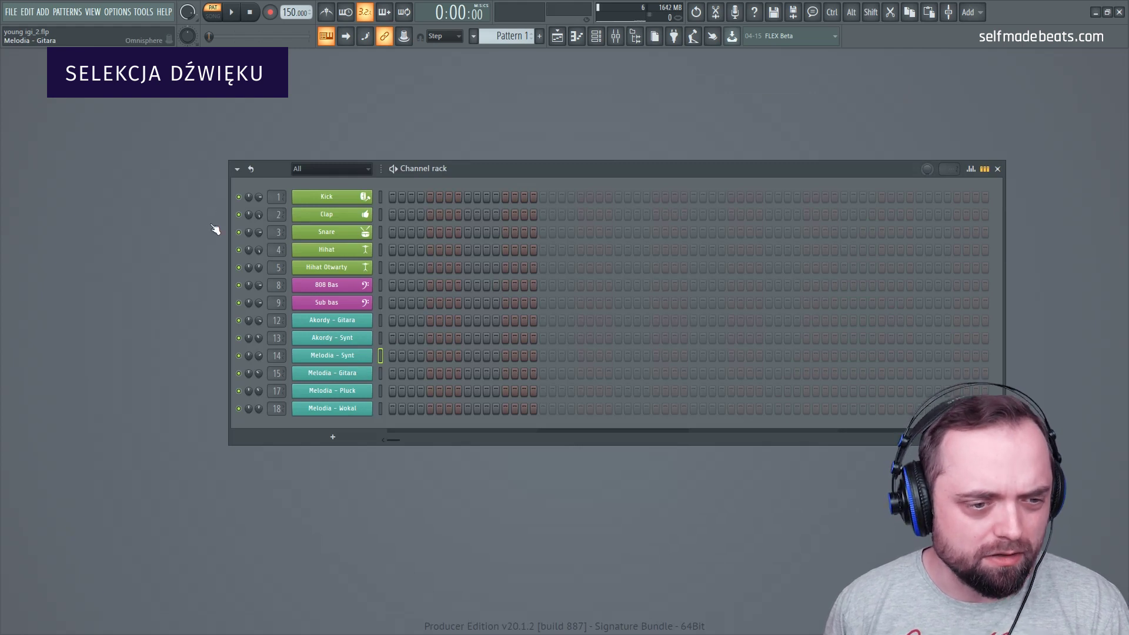
pyautogui.click(332, 373)
pyautogui.moveTo(546, 187); pyautogui.dragTo(745, 107)
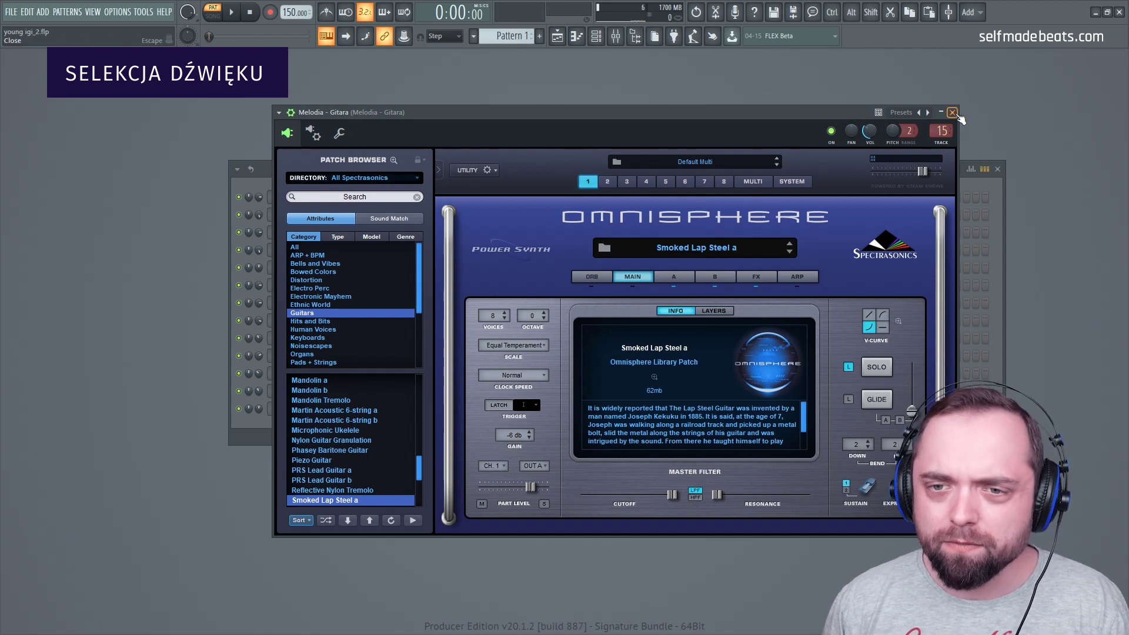
pyautogui.click(952, 112)
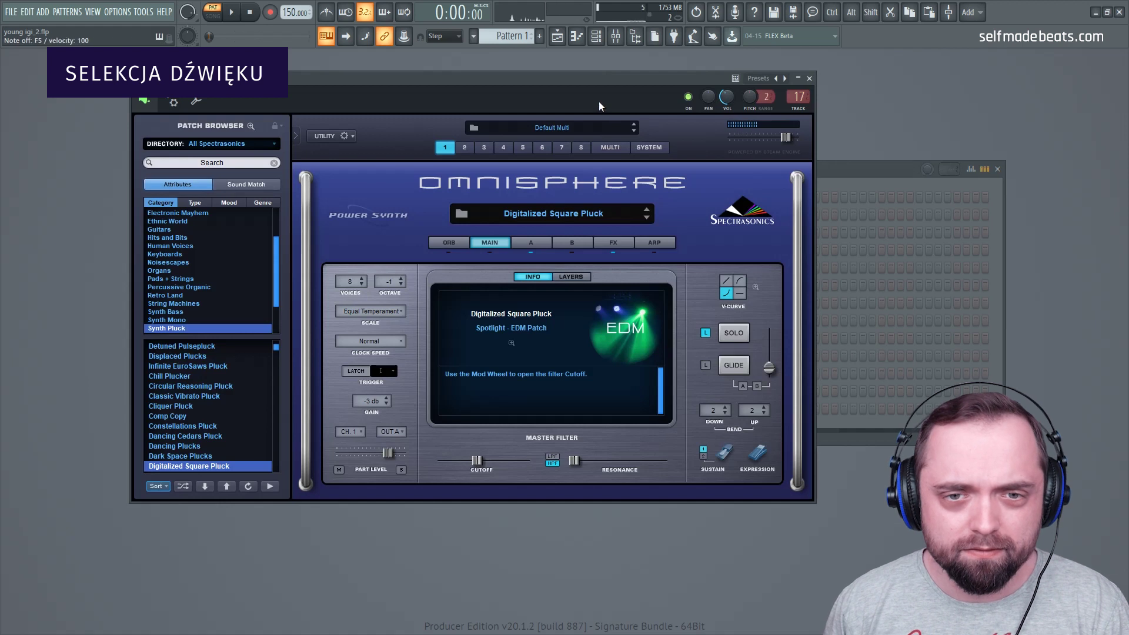
pyautogui.click(807, 79)
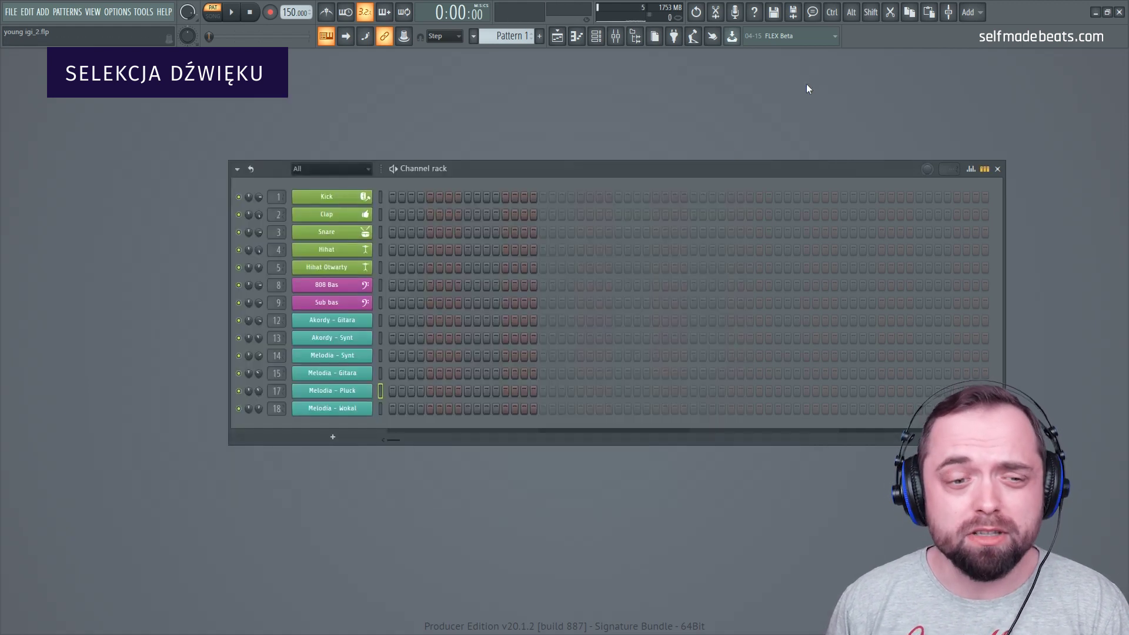
# - Audition the Melodia - Wokal vocal sample at different pitches and inspect its sampler settings
pyautogui.click(381, 408)
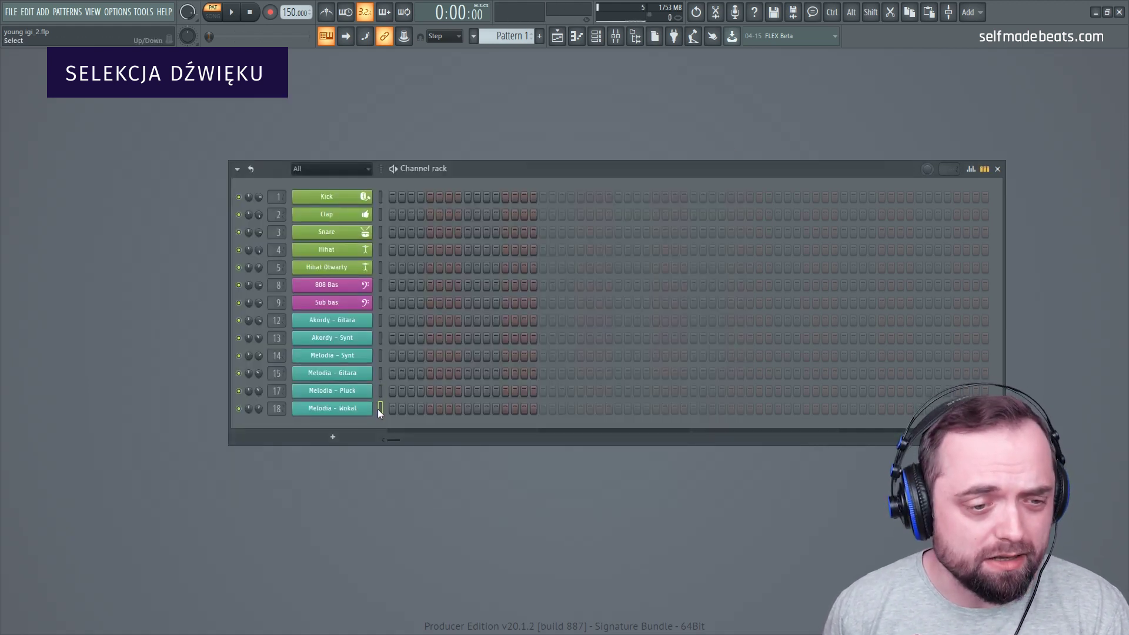
pyautogui.click(340, 408)
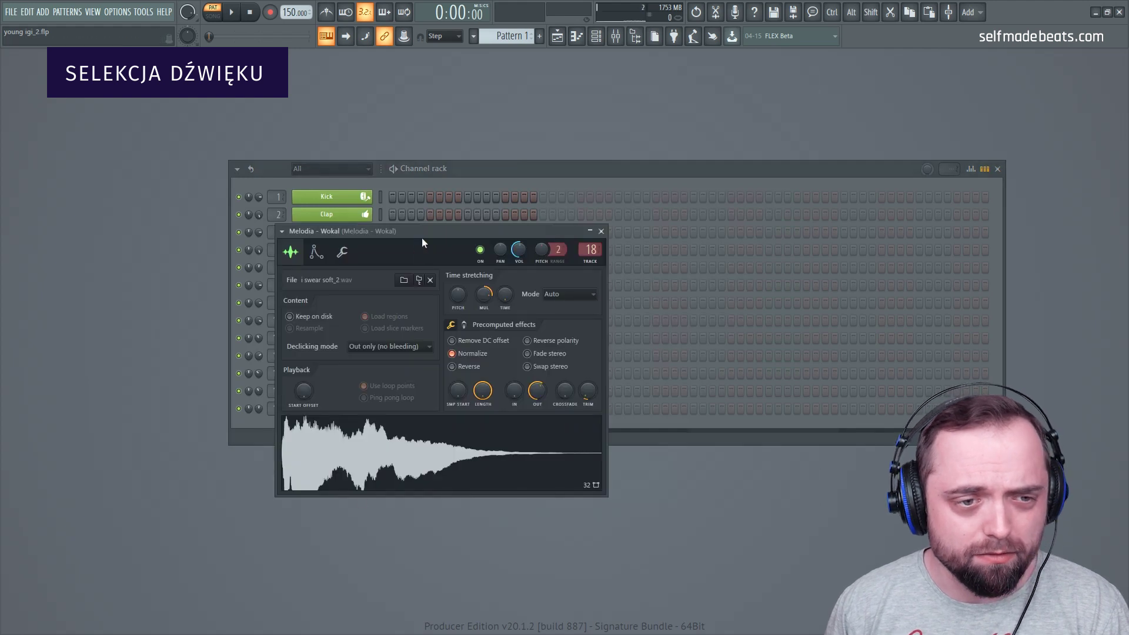
pyautogui.moveTo(422, 233); pyautogui.dragTo(500, 217)
pyautogui.press('b')
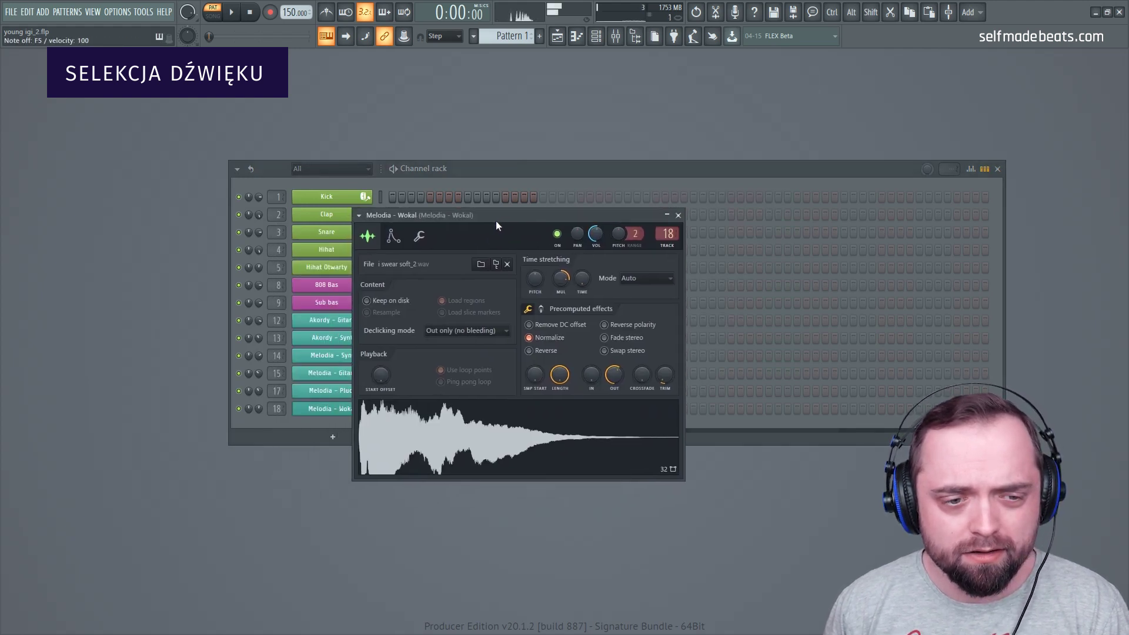
pyautogui.press('c')
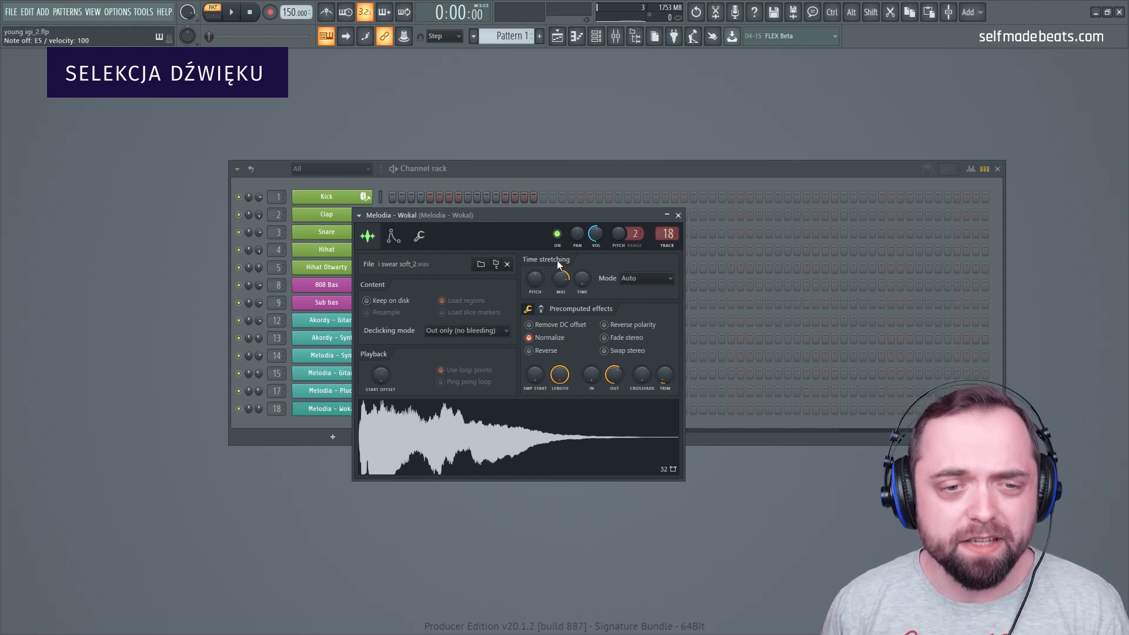
pyautogui.click(677, 216)
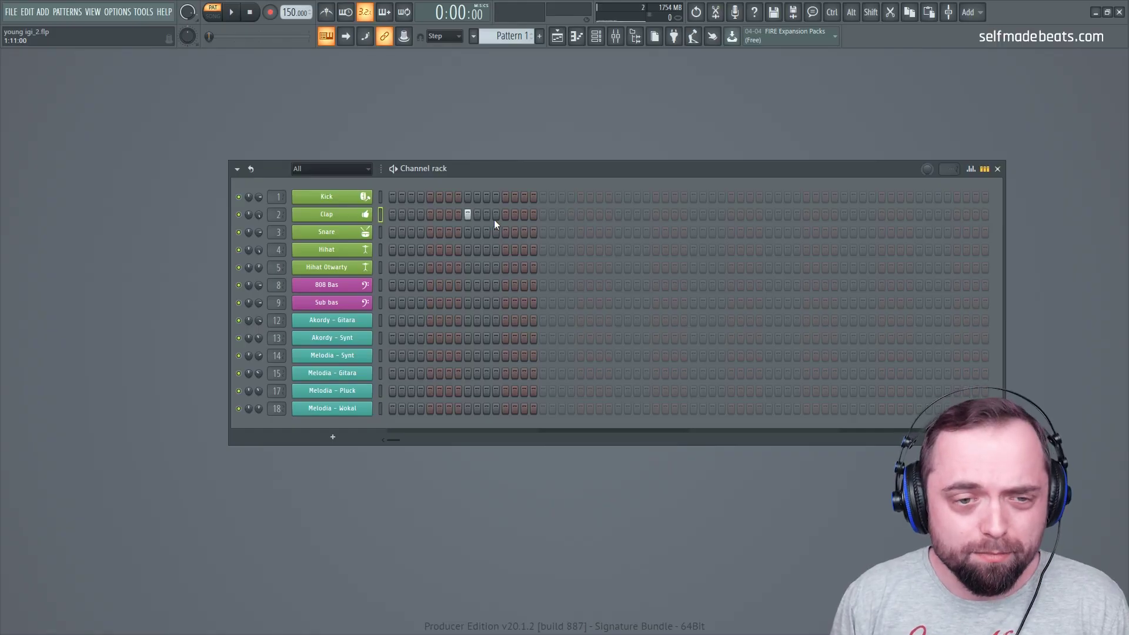
# - Add Clap hits on steps 25, 41 and 57, repeating the first bar's hit in bars 2 to 4
pyautogui.click(617, 215)
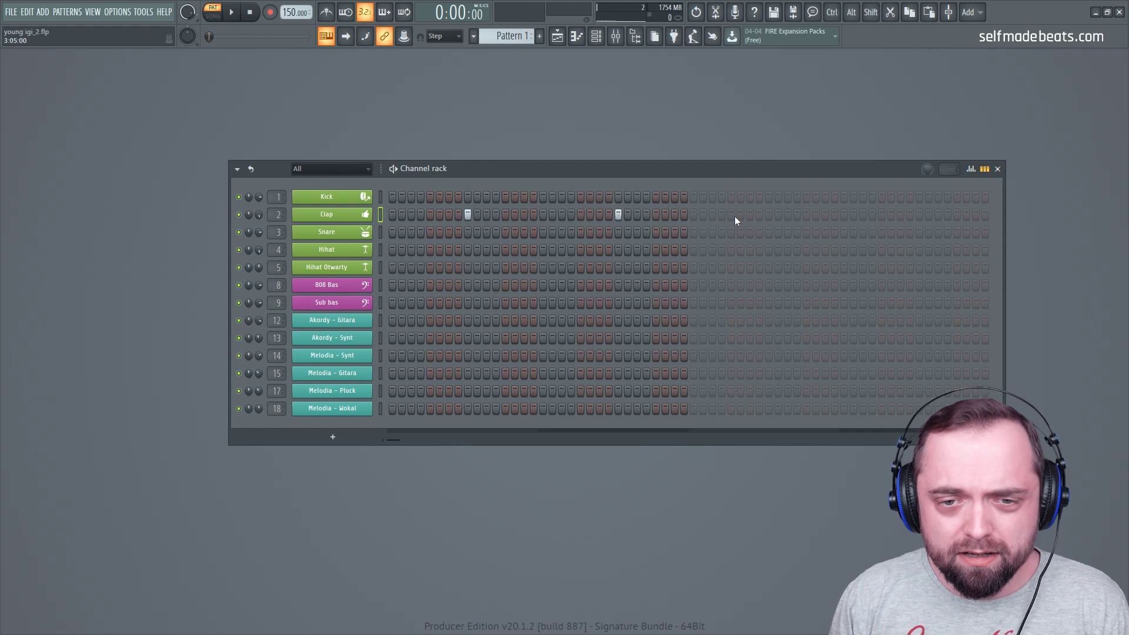
pyautogui.click(769, 215)
pyautogui.click(915, 214)
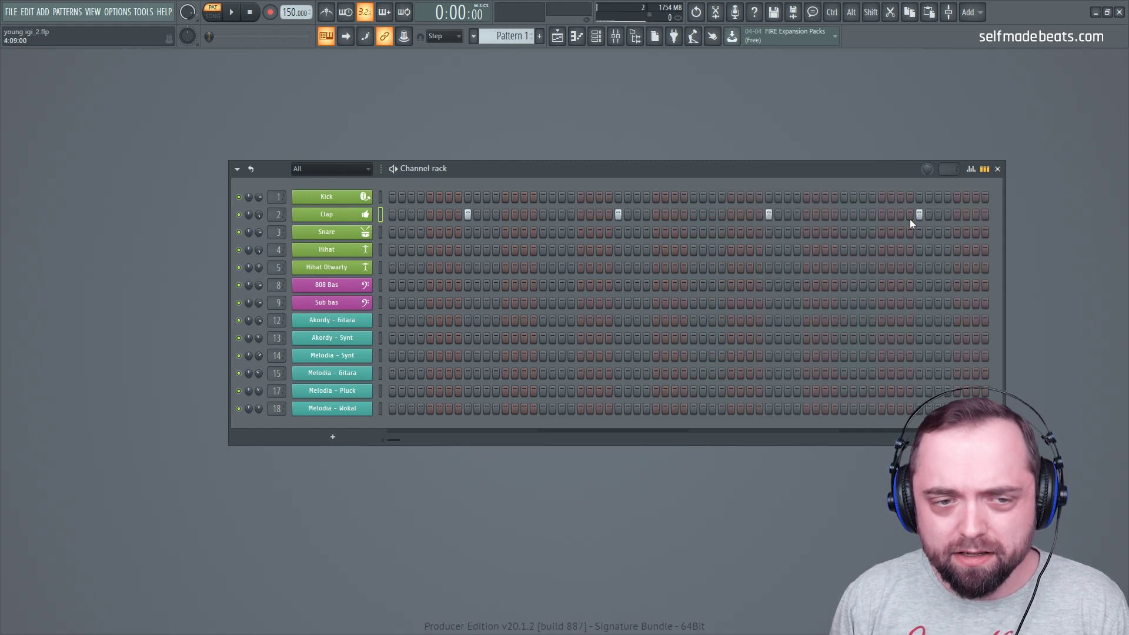
# - Open the Clap channel in the piano roll and add one short extra C5 note on step 15 of bar 3
pyautogui.rightClick(345, 213)
pyautogui.click(406, 214)
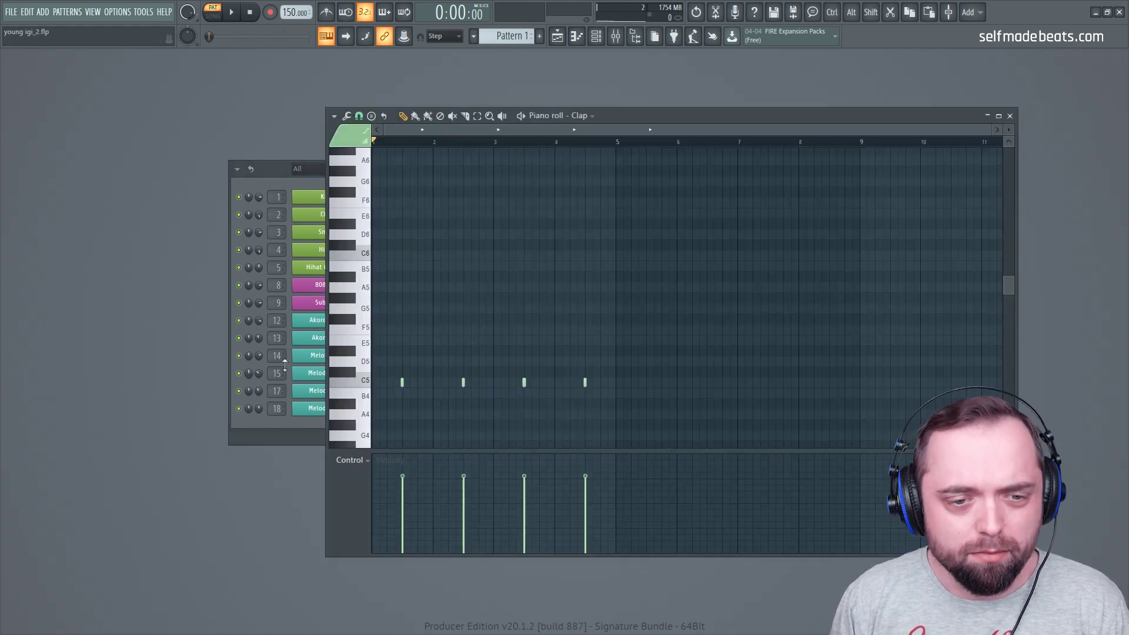
pyautogui.scroll(-3, 700, 302)
pyautogui.moveTo(764, 364); pyautogui.dragTo(688, 330)
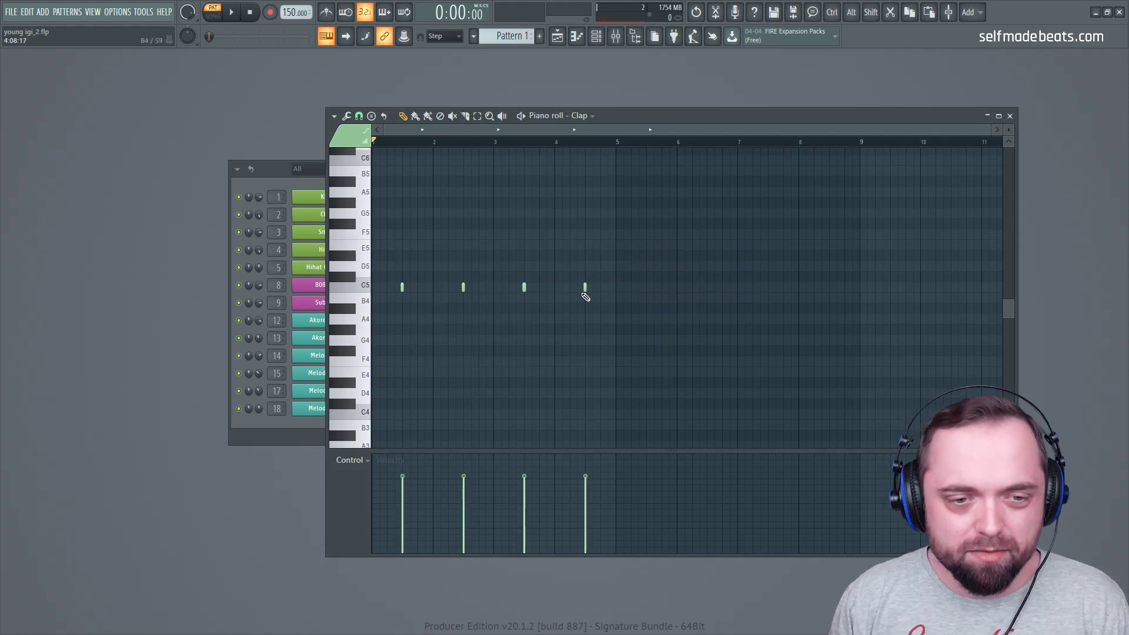
pyautogui.click(548, 286)
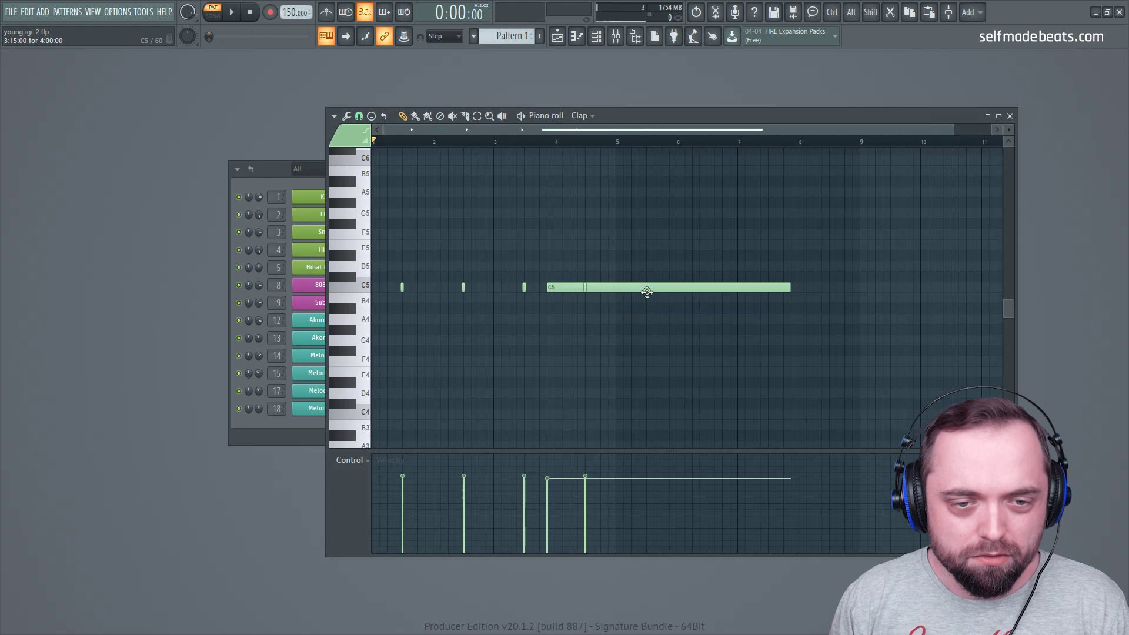
pyautogui.rightClick(556, 290)
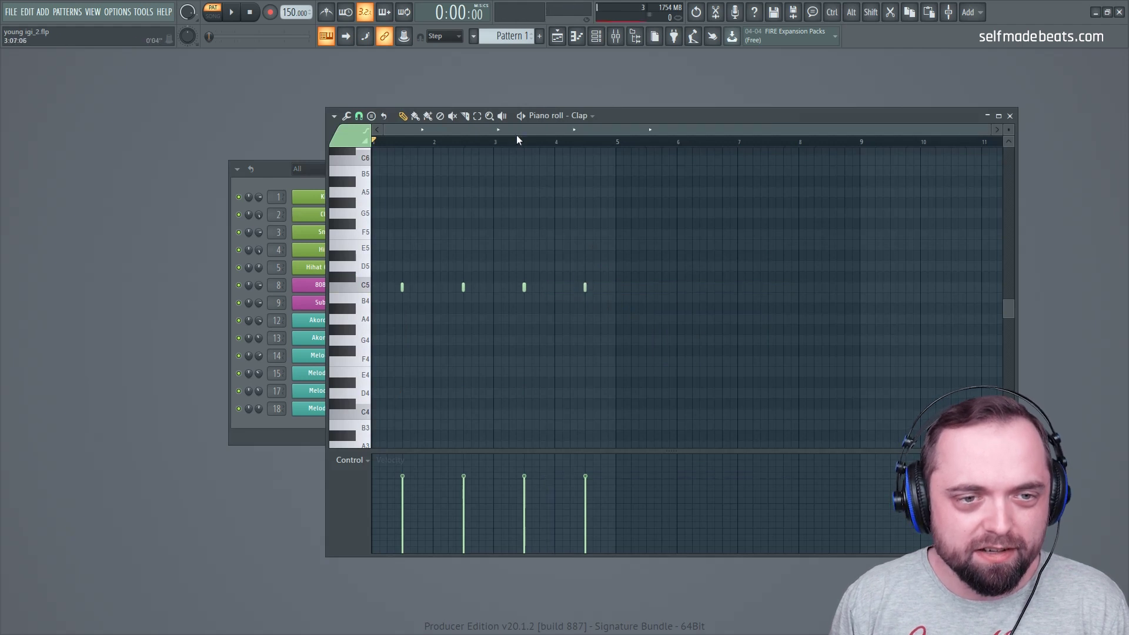
pyautogui.scroll(2, 521, 143)
pyautogui.scroll(2, 507, 129)
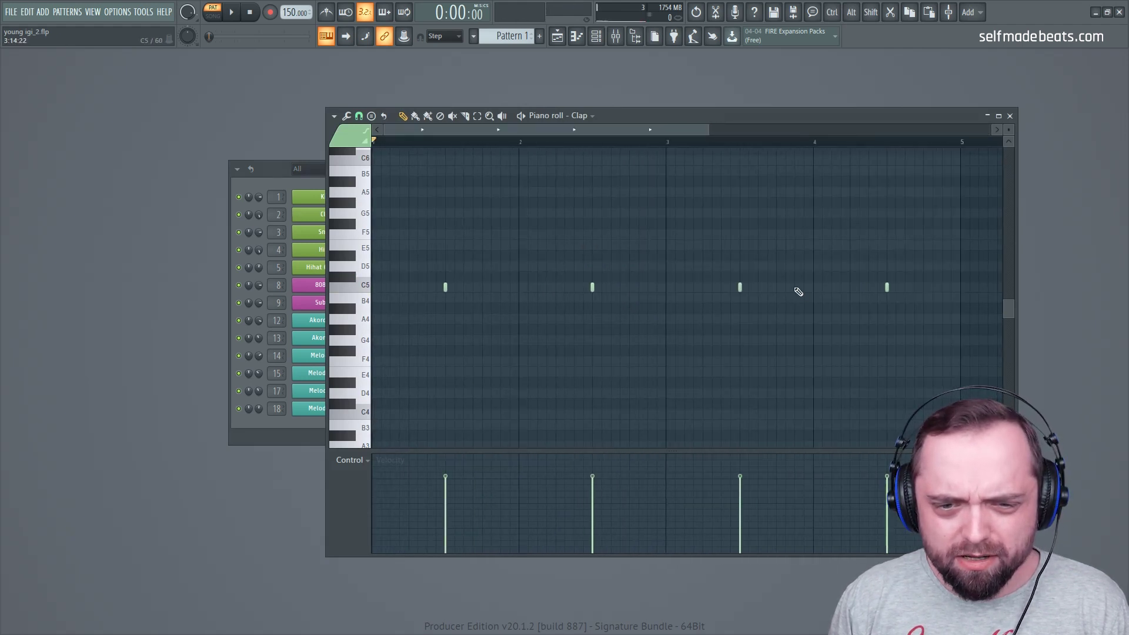
pyautogui.click(797, 288)
# - Play back Pattern 1 to check the clap rhythm across its four bars
pyautogui.press('space')
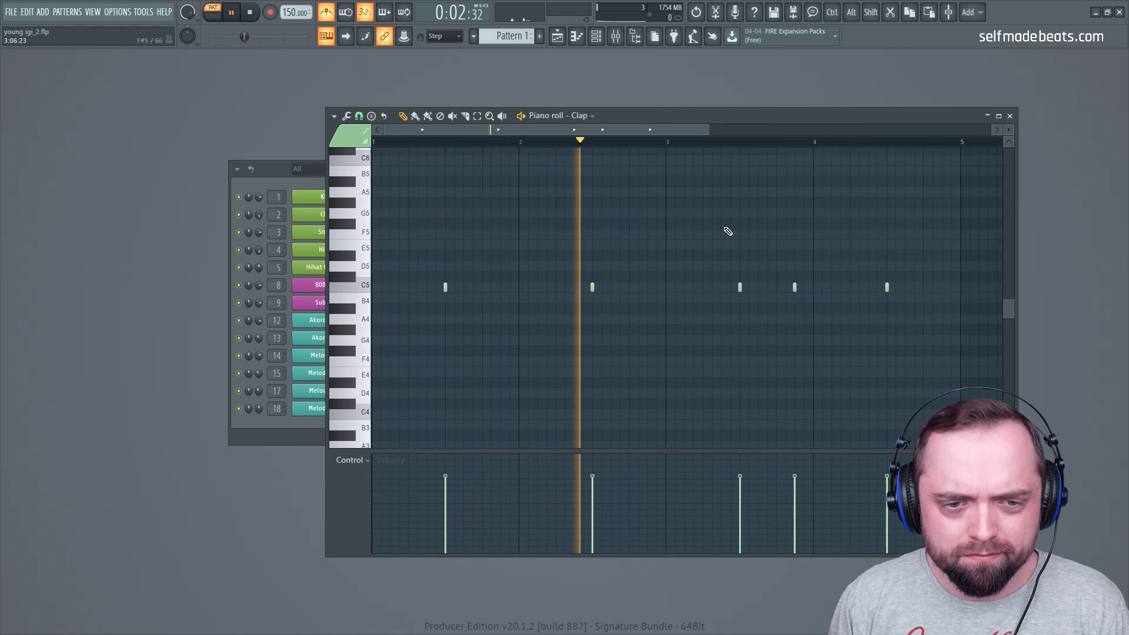
pyautogui.scroll(-2, 701, 152)
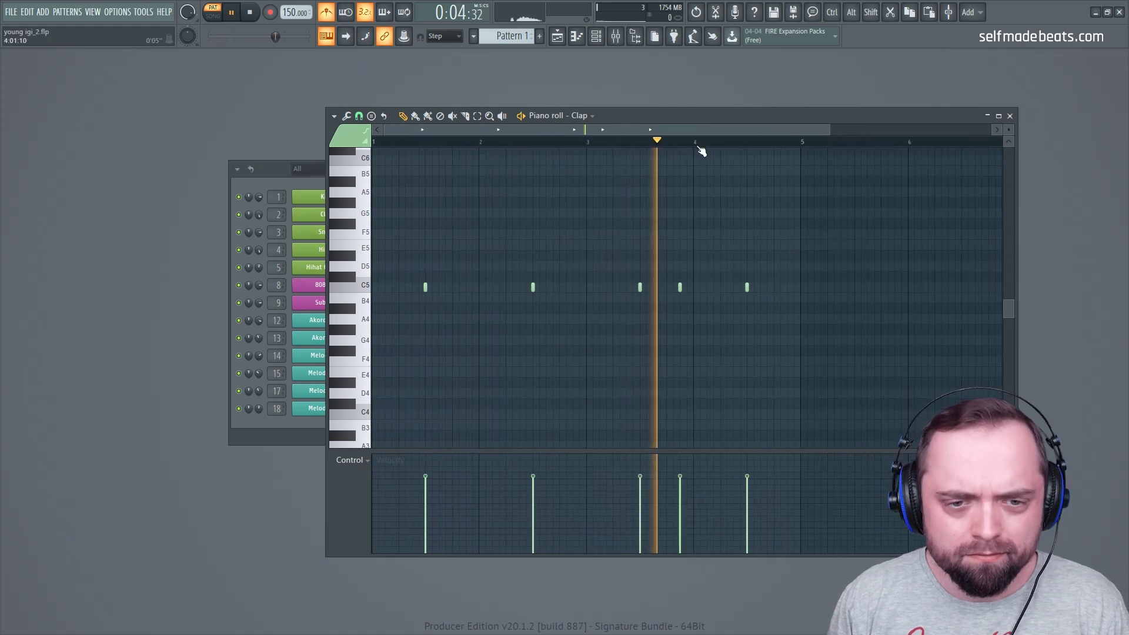
pyautogui.scroll(-1, 702, 151)
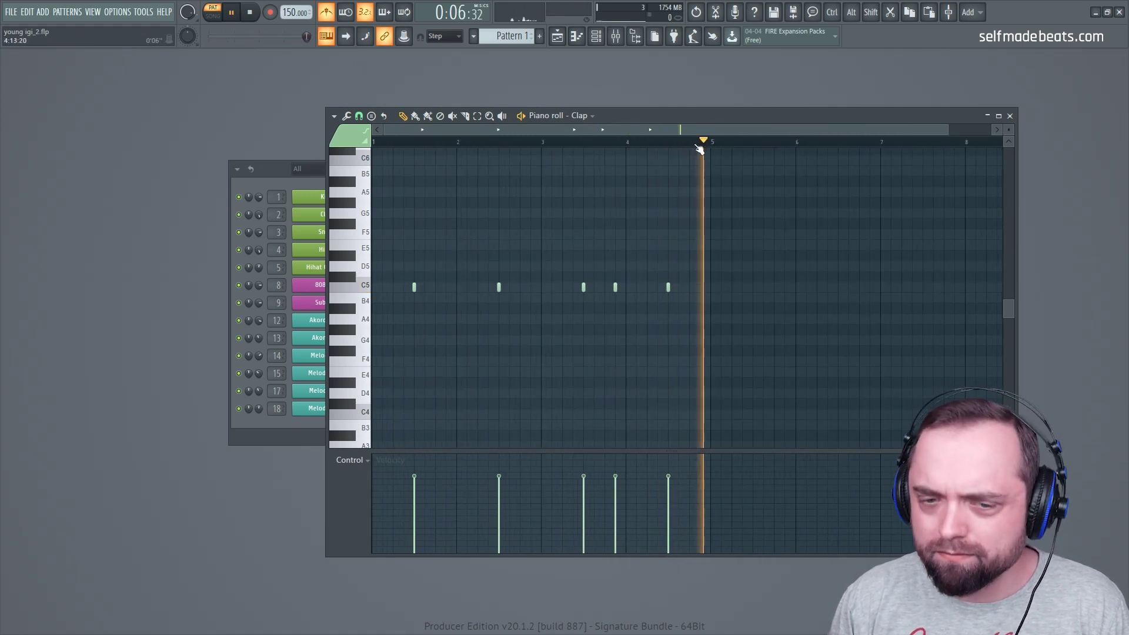
# - Stop playback and duplicate the four-bar Clap note sequence into bars 5 to 8 of the piano roll
pyautogui.press('space')
pyautogui.moveTo(825, 209); pyautogui.dragTo(373, 323)
pyautogui.moveTo(414, 292); pyautogui.dragTo(754, 298)
pyautogui.scroll(3, 763, 147)
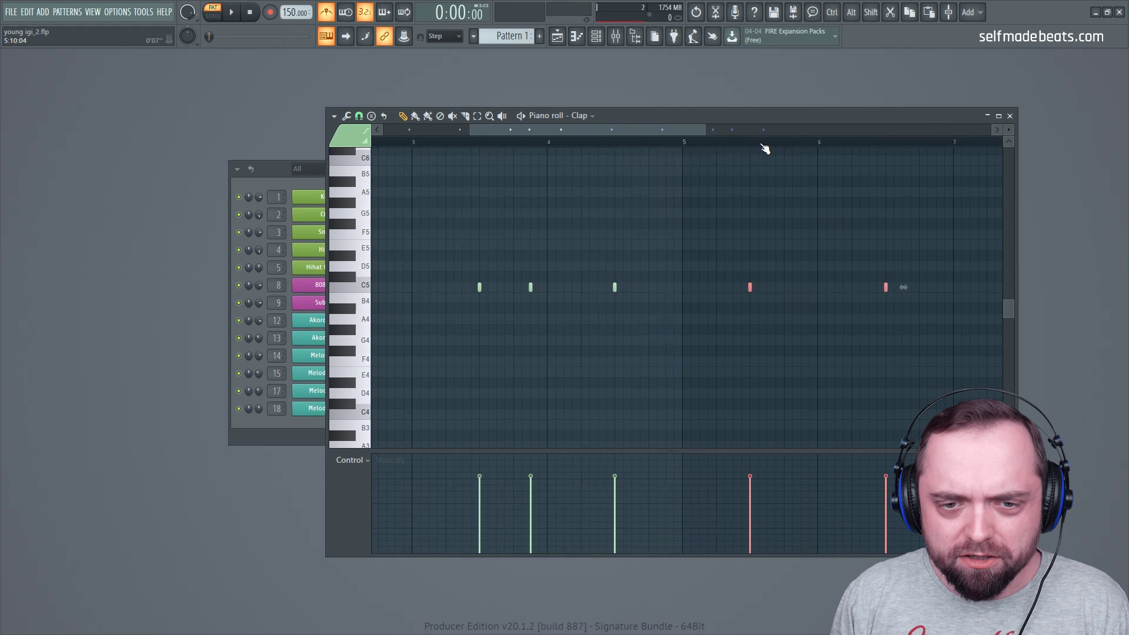
pyautogui.scroll(-4, 763, 147)
pyautogui.click(676, 218)
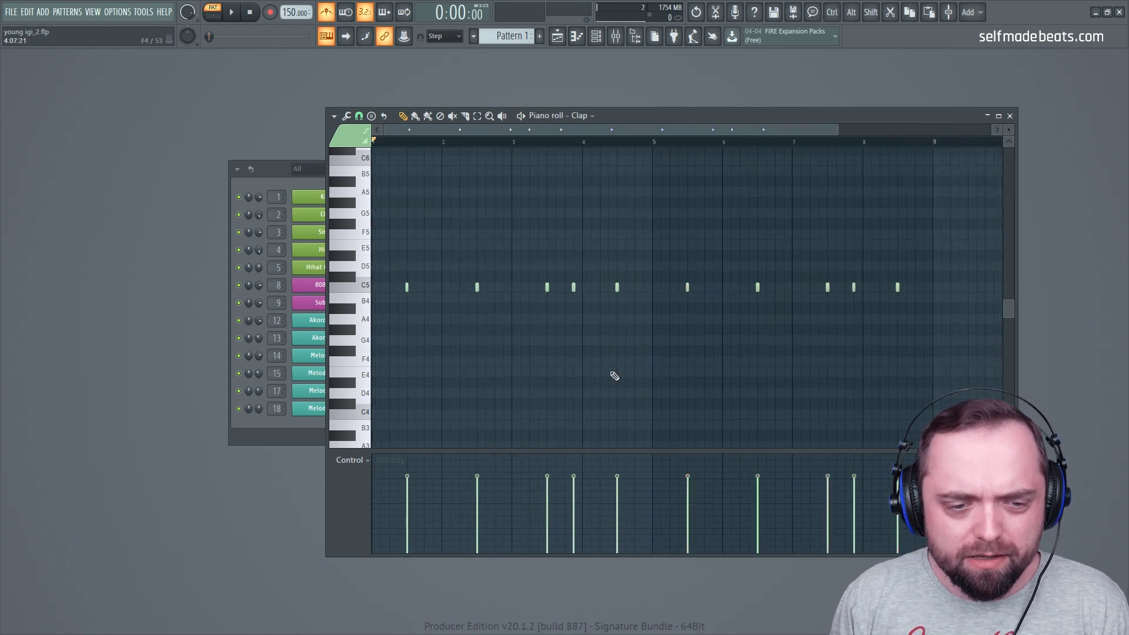
# - Lower the velocity of the extra Clap note in bar 3 and the first one in bar 7 to about 48%, closing the piano roll
pyautogui.click(574, 503)
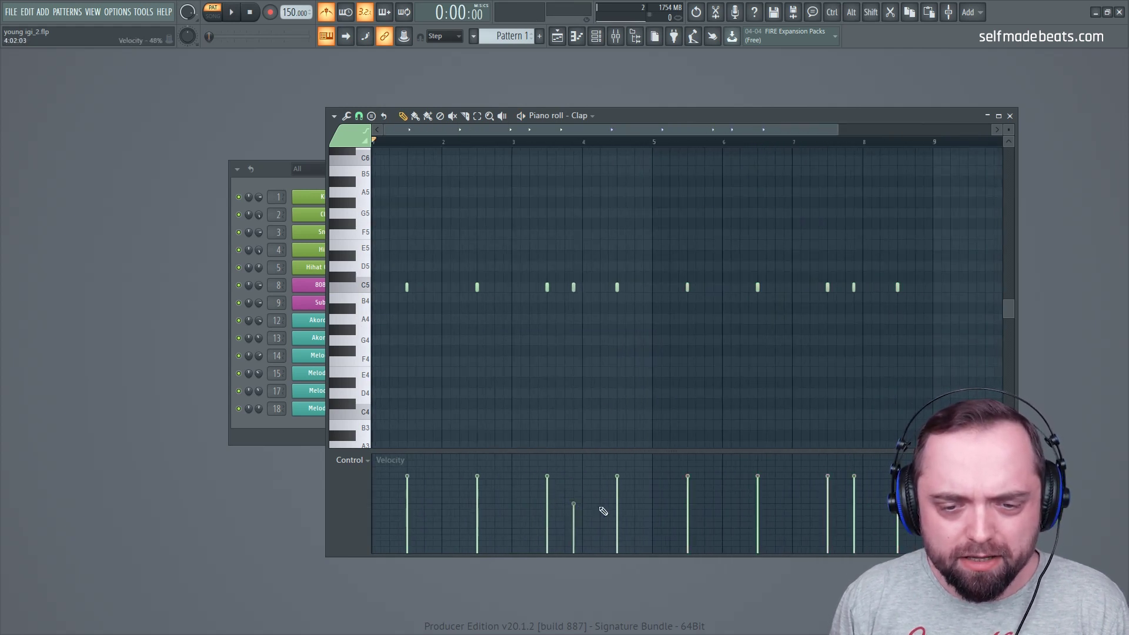
pyautogui.click(829, 506)
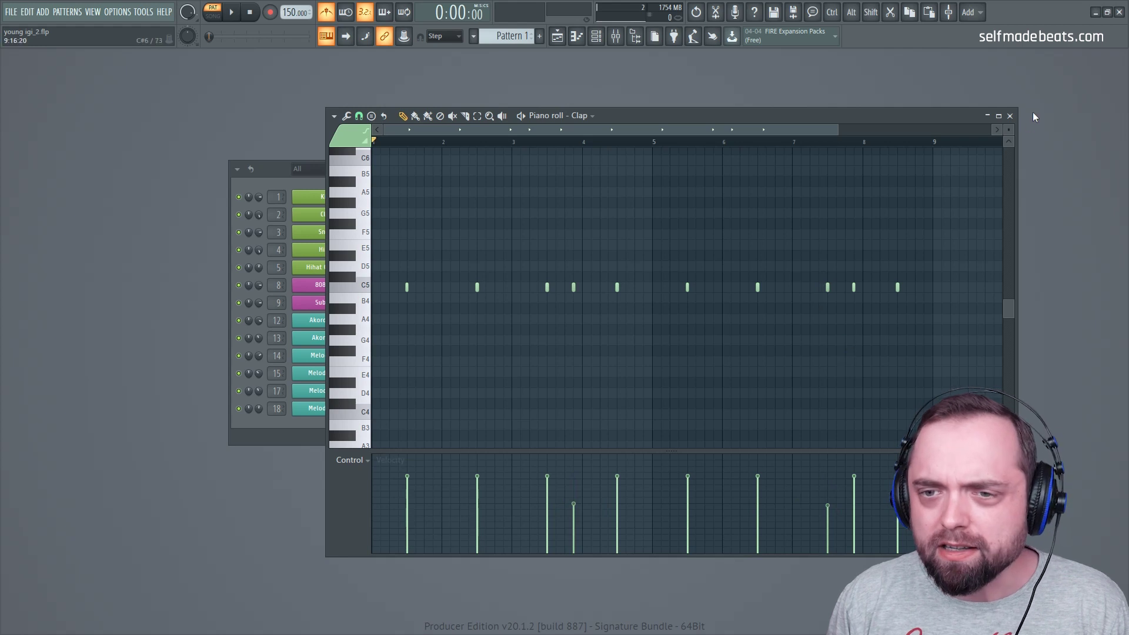
pyautogui.click(1011, 116)
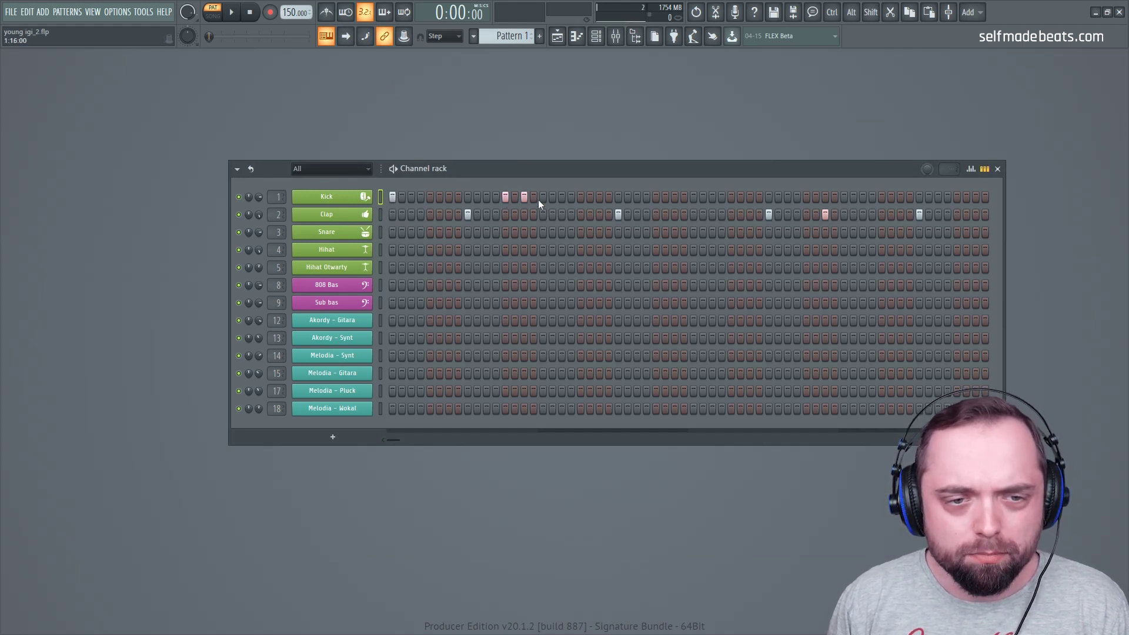
# - Work out the Kick rhythm for bars 2 and 3 with playback, settling on hits at steps 27, 33 and 35
pyautogui.press('space')
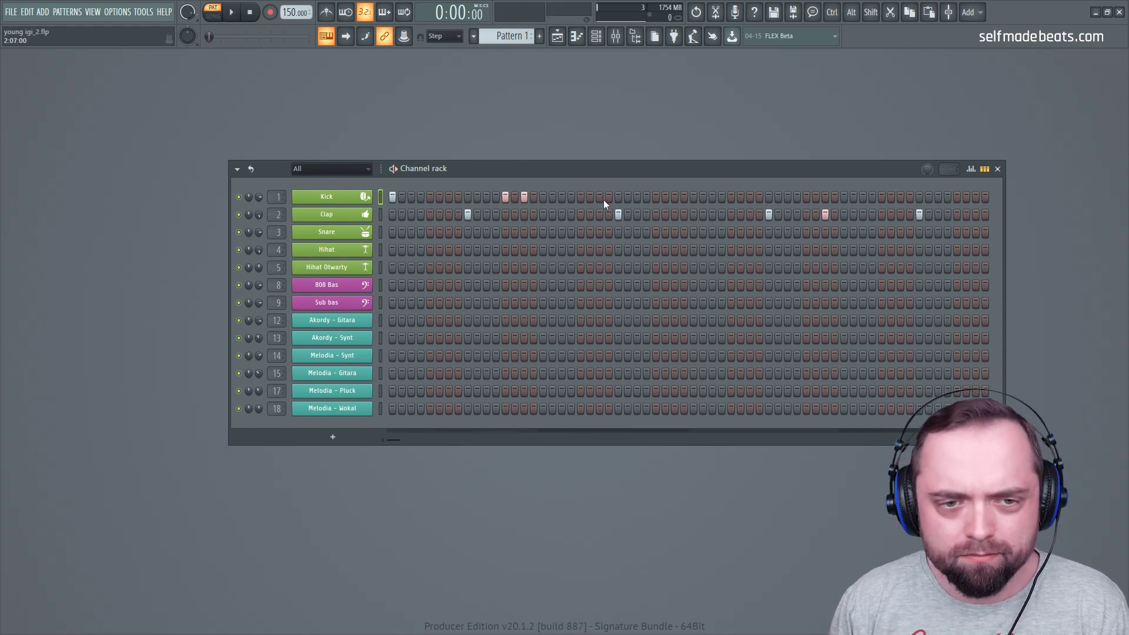
pyautogui.press('space')
pyautogui.click(637, 197)
pyautogui.click(655, 197)
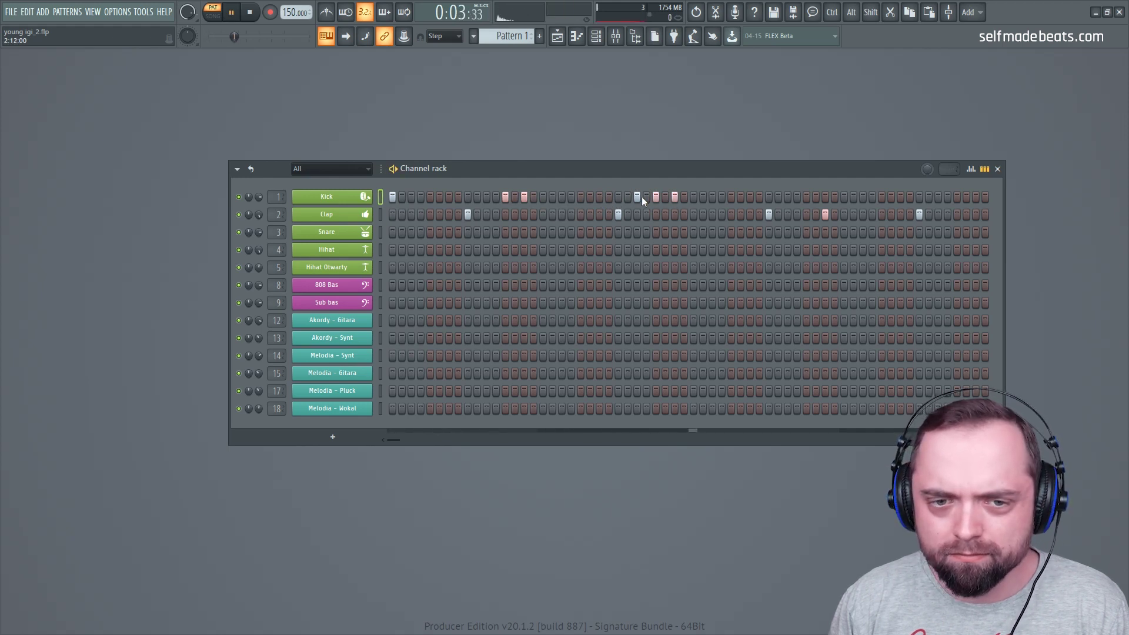
pyautogui.press('space')
pyautogui.click(600, 197)
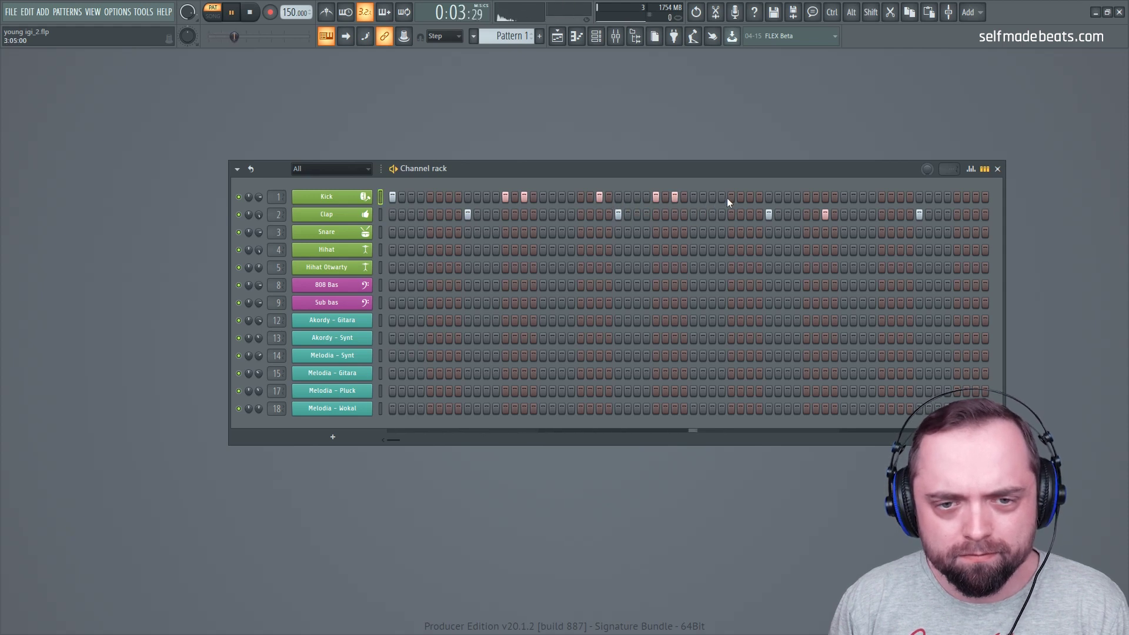
pyautogui.click(694, 197)
pyautogui.press('space')
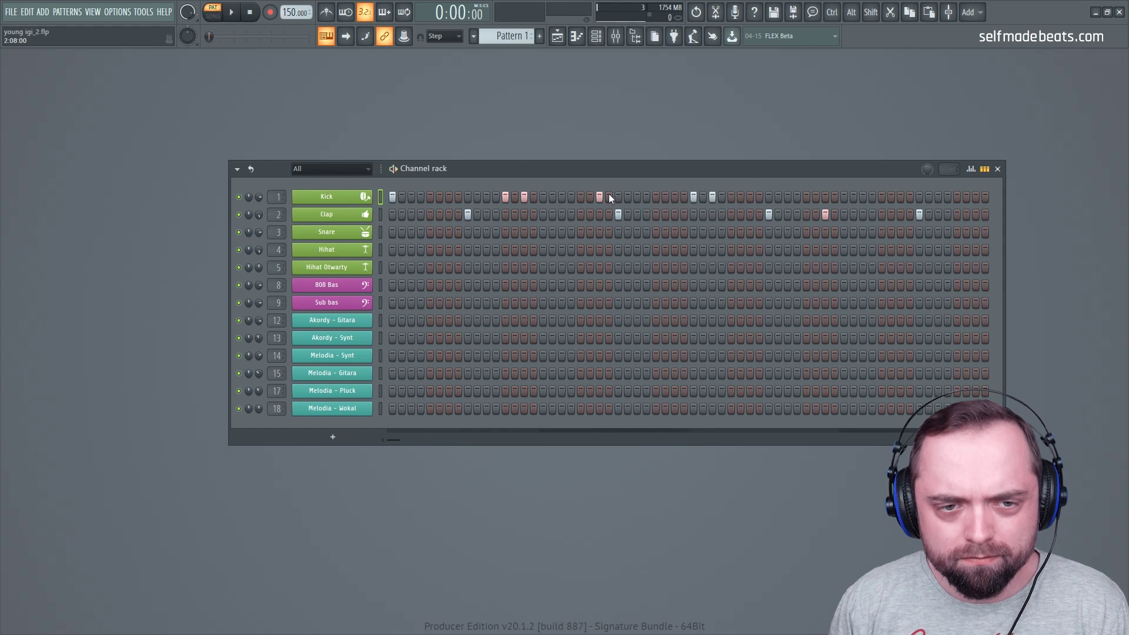
pyautogui.press('space')
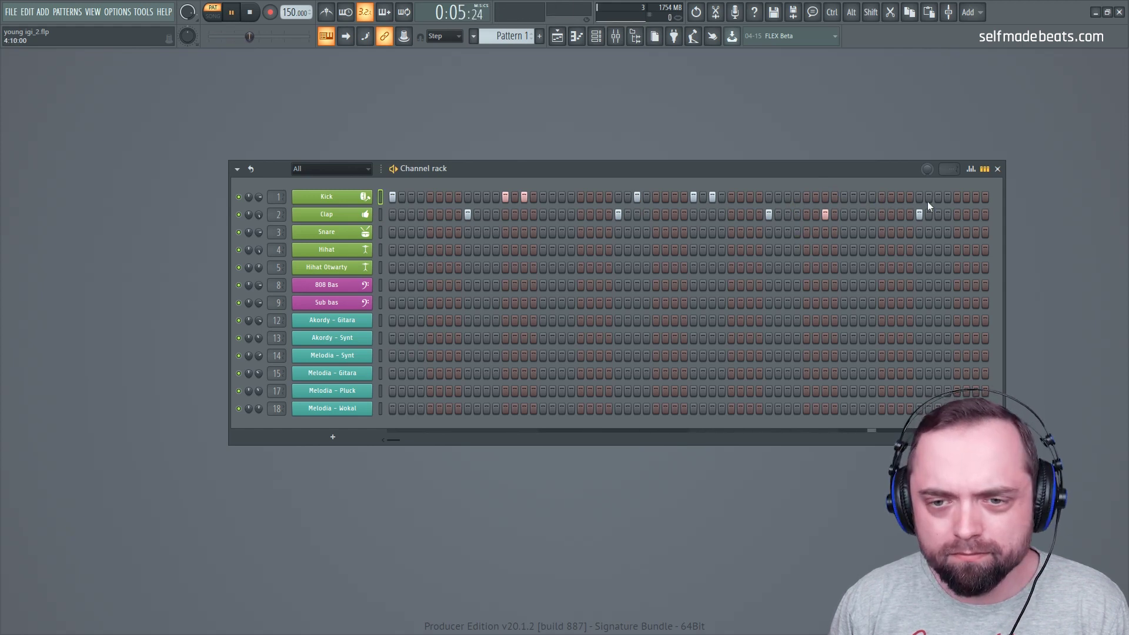
# - Work out the Kick rhythm for bar 4 with playback, settling on hits at steps 55, 59 and 61
pyautogui.press('space')
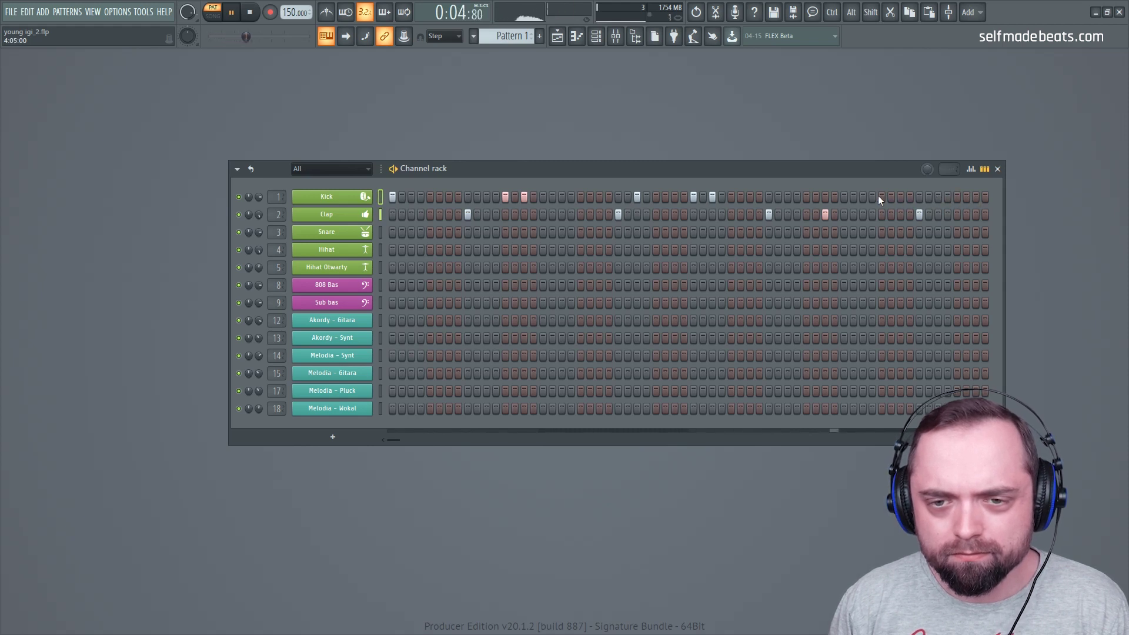
pyautogui.press('space')
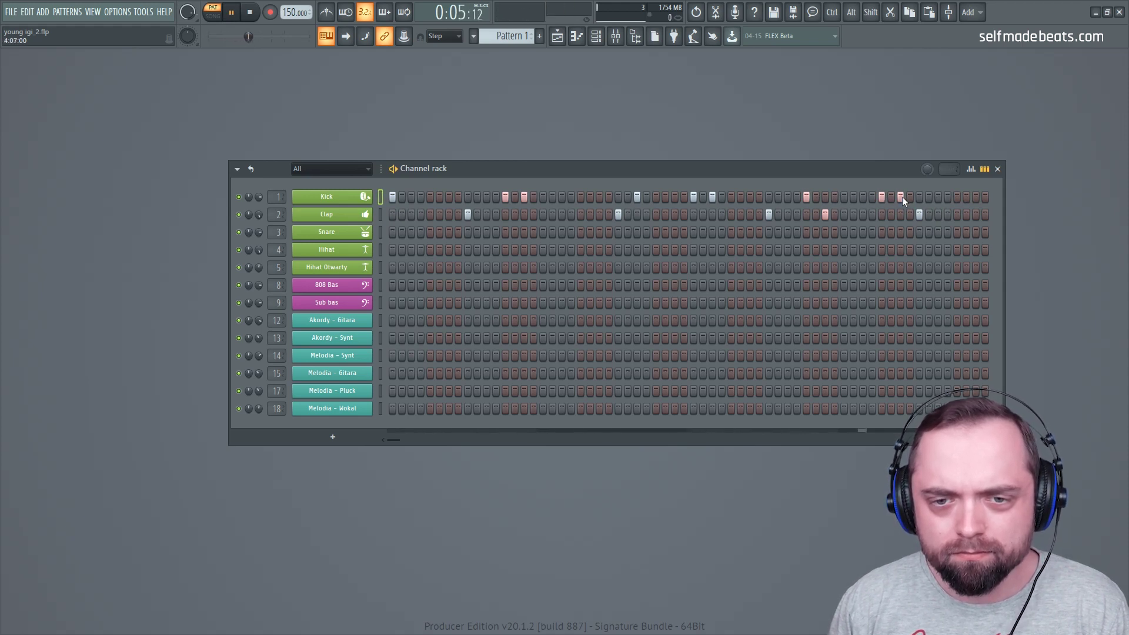
pyautogui.press('space')
pyautogui.moveTo(812, 196); pyautogui.dragTo(908, 193)
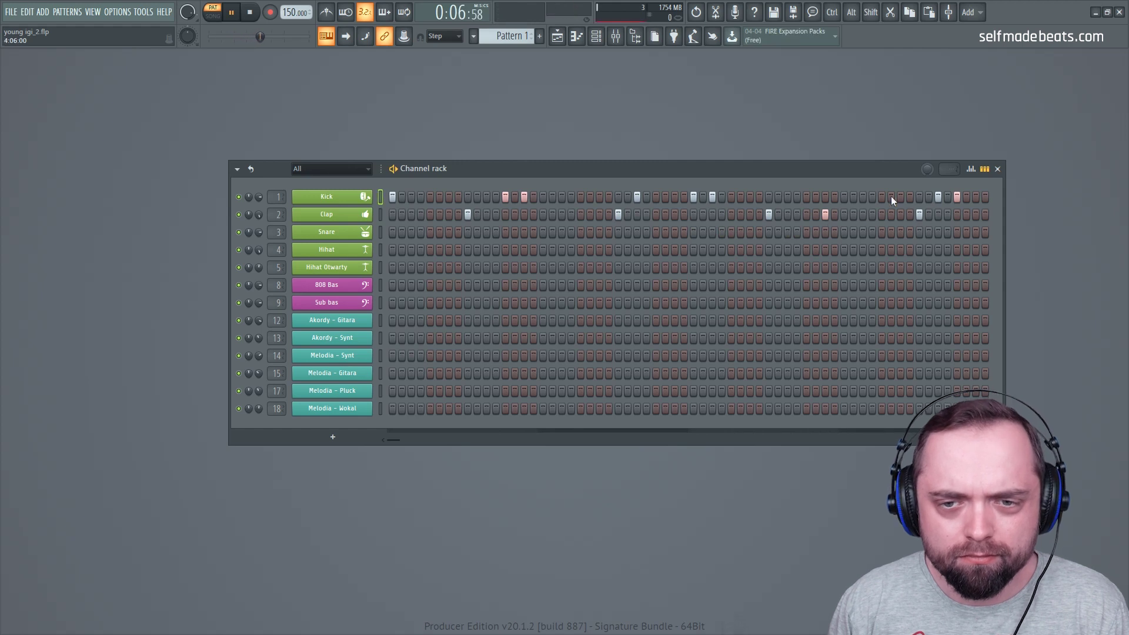
pyautogui.press('space')
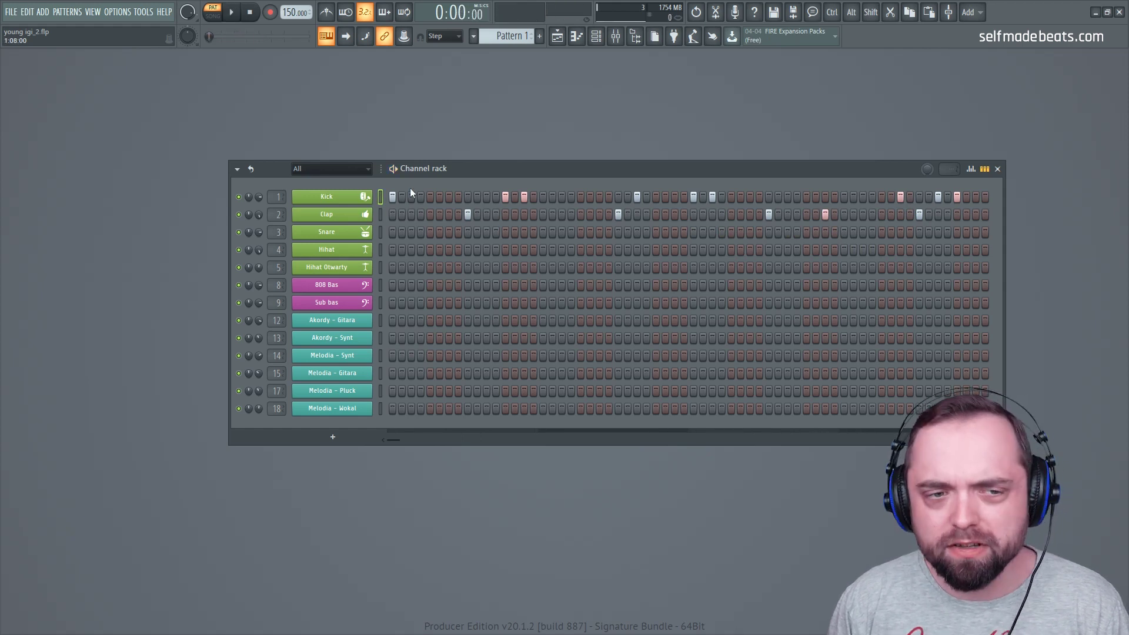
# - Lower the velocity of the Kick hits on steps 13, 35 and 59 to about 67%, and copy the four-bar kick pattern into bars 5 to 8
pyautogui.rightClick(360, 196)
pyautogui.click(390, 198)
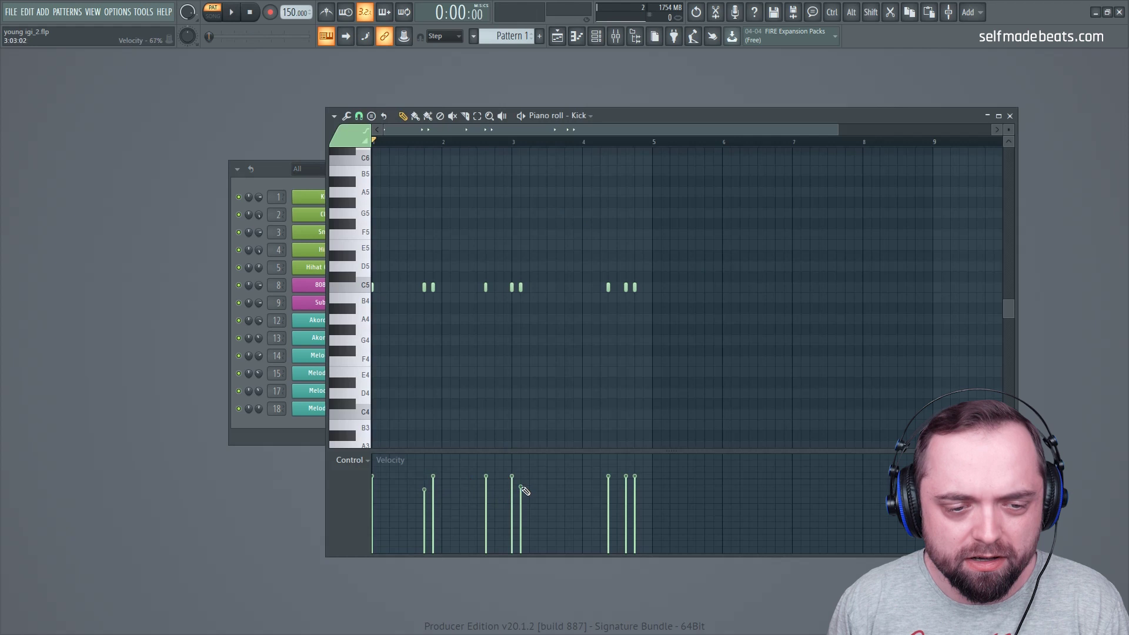
pyautogui.keyDown('ctrl'); pyautogui.moveTo(784, 240); pyautogui.dragTo(372, 327); pyautogui.keyUp('ctrl')
pyautogui.keyDown('shift'); pyautogui.moveTo(386, 286); pyautogui.dragTo(665, 286); pyautogui.keyUp('shift')
pyautogui.click(666, 247)
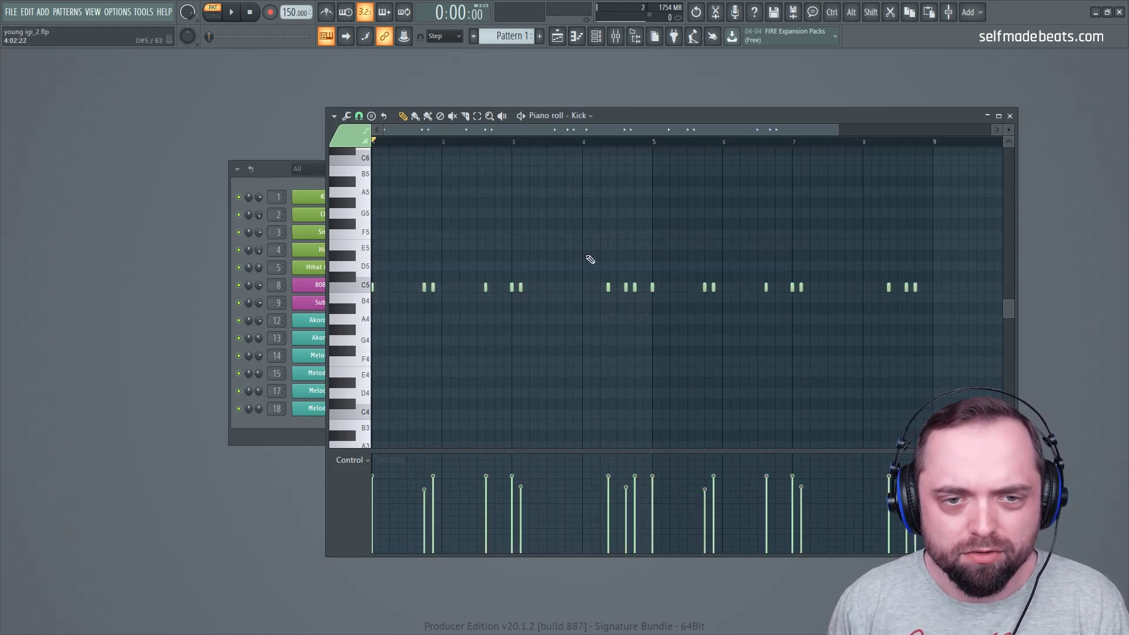
pyautogui.click(1010, 116)
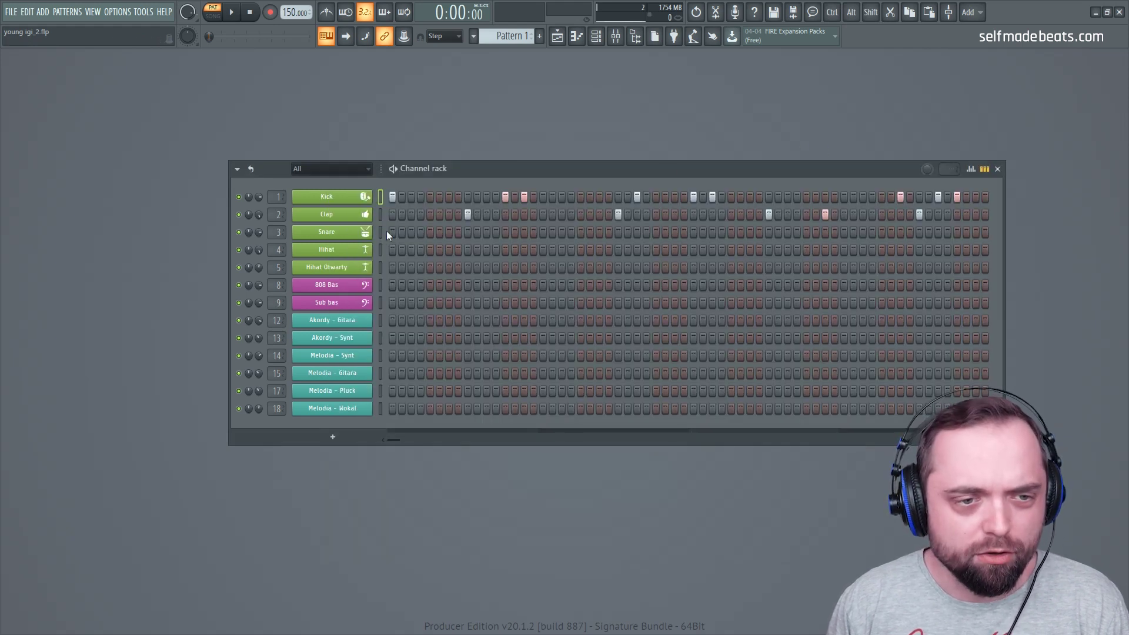
# - Open the Snare channel in the piano roll and add short C5 notes on step 3 of bars 2, 4, 6 and 8
pyautogui.rightClick(371, 232)
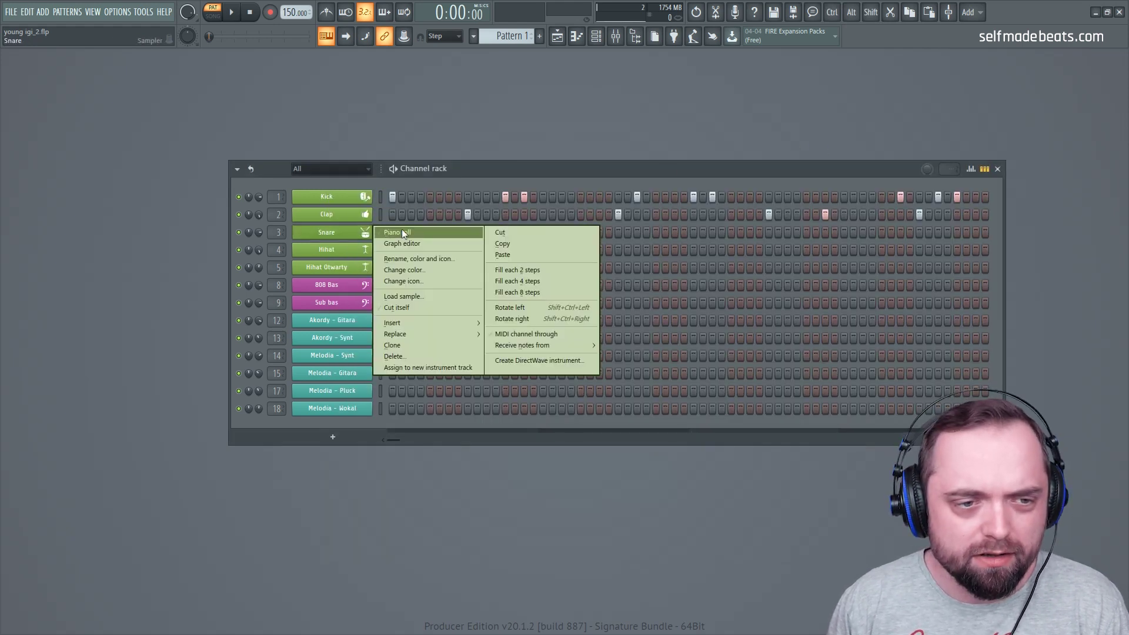
pyautogui.click(403, 233)
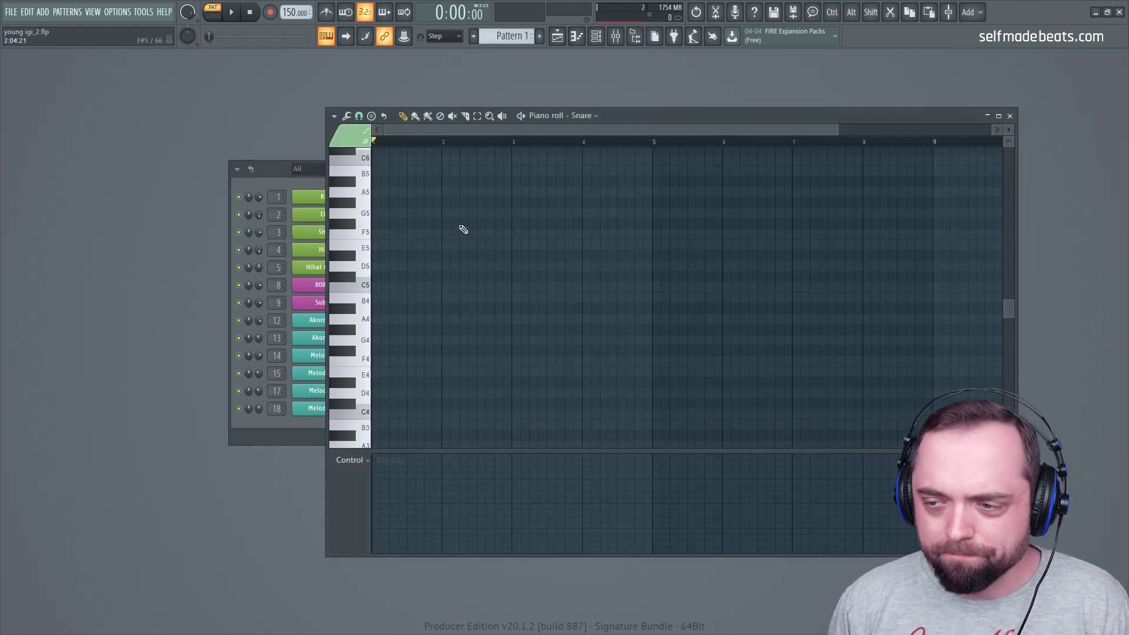
pyautogui.scroll(2, 464, 229)
pyautogui.click(519, 287)
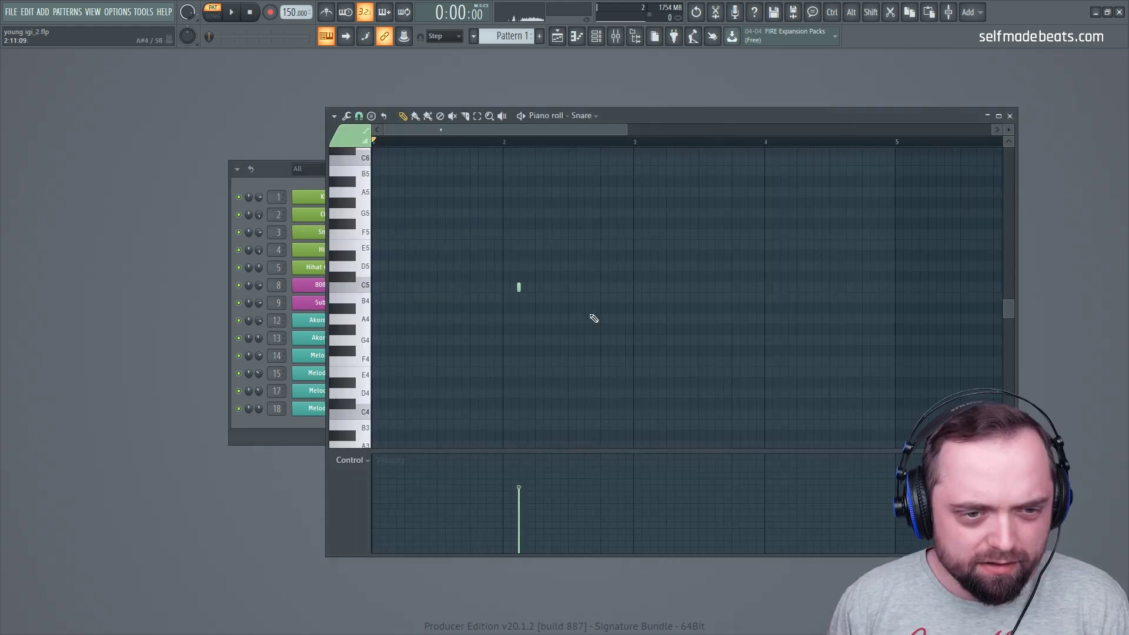
pyautogui.click(786, 289)
pyautogui.moveTo(498, 130); pyautogui.dragTo(618, 130)
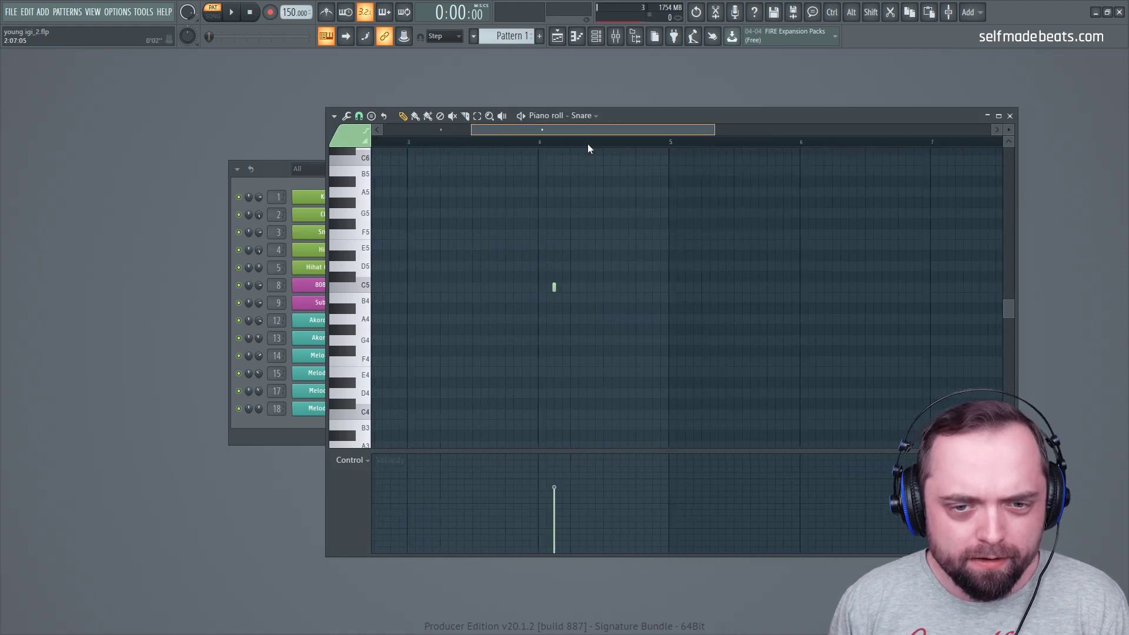
pyautogui.click(735, 288)
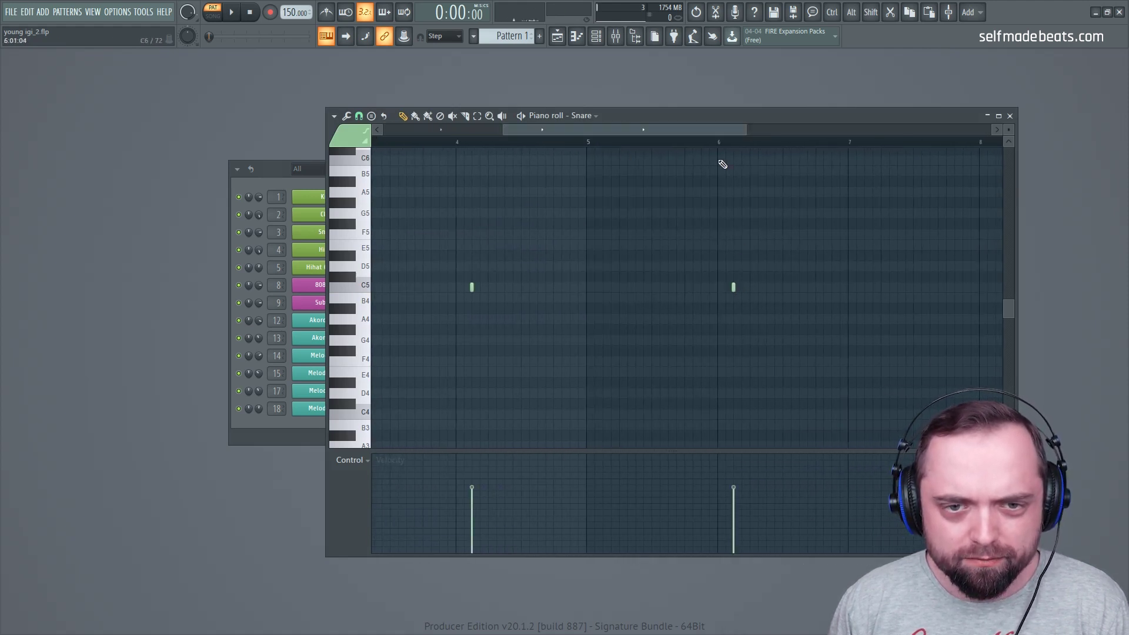
pyautogui.moveTo(713, 130); pyautogui.dragTo(792, 130)
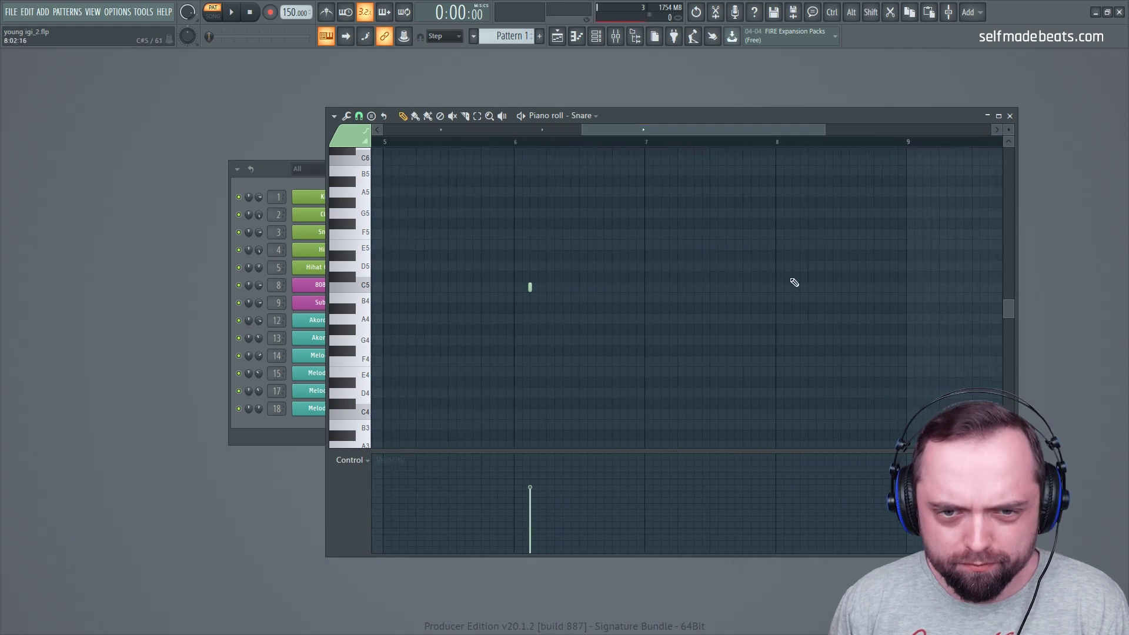
# - Play back Pattern 1 to check the snare with the kick and clap, and return to the channel rack
pyautogui.press('space')
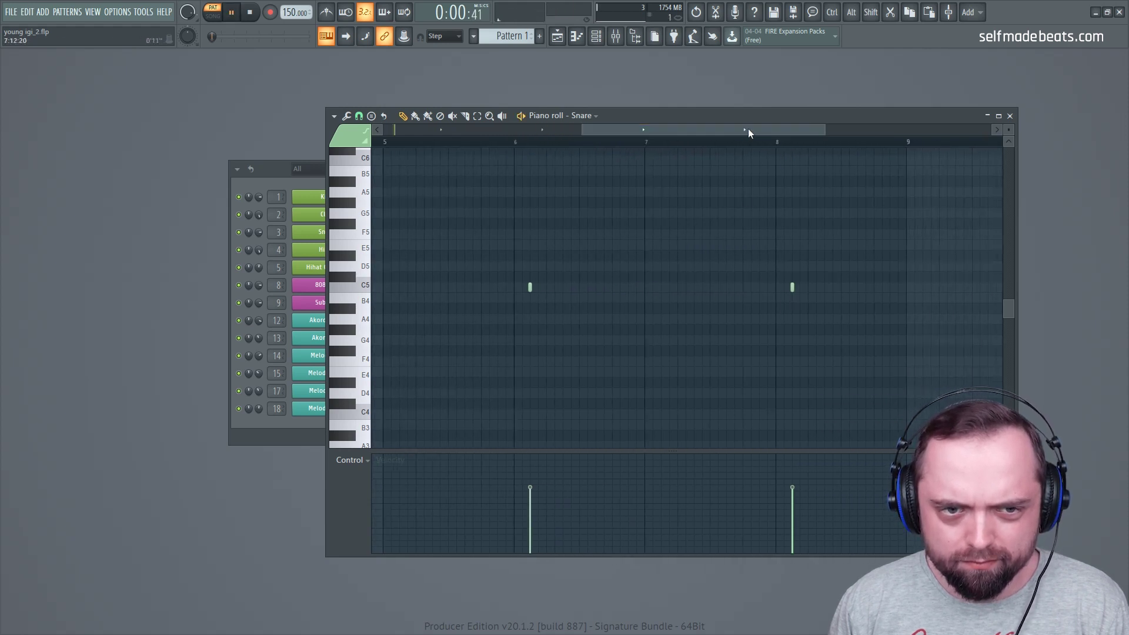
pyautogui.moveTo(748, 129); pyautogui.dragTo(552, 130)
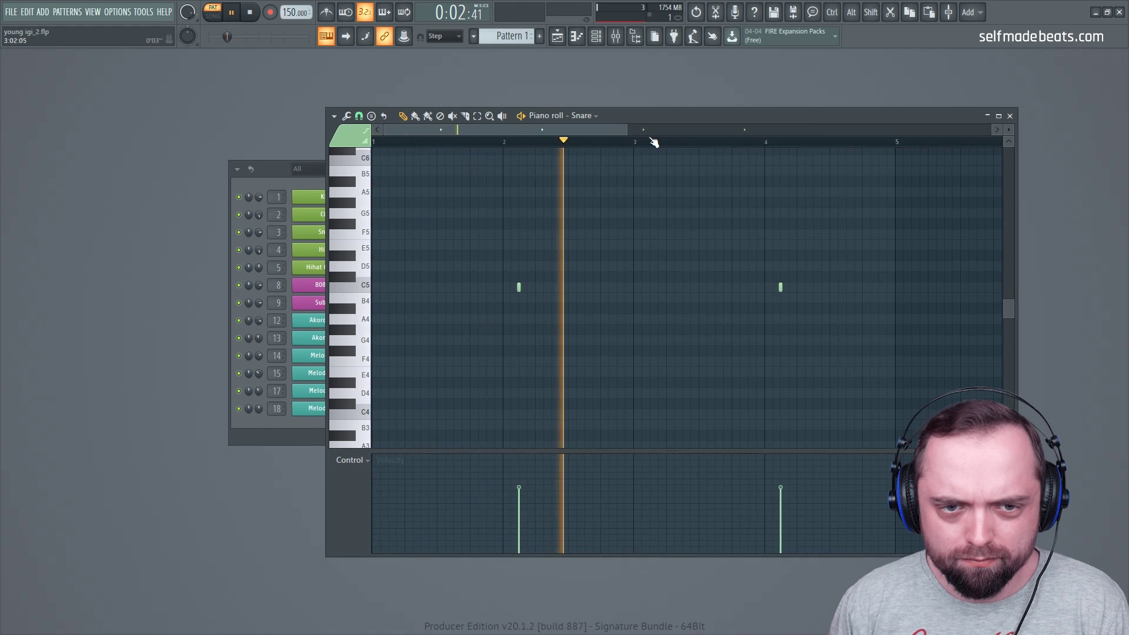
pyautogui.click(1011, 116)
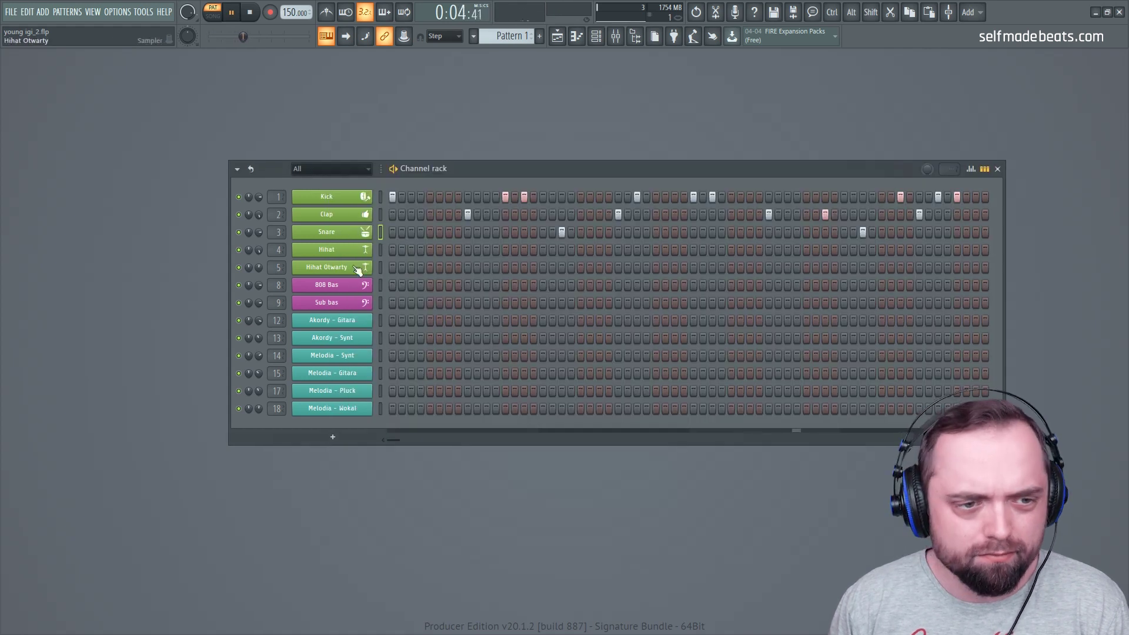
pyautogui.press('space')
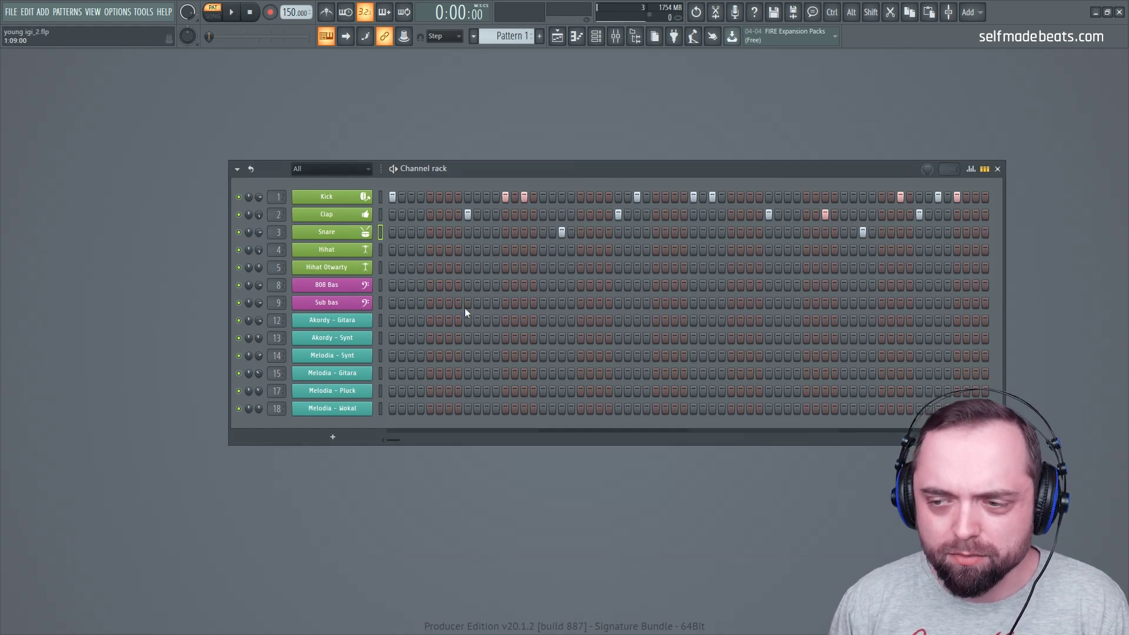
# - Open the Hihat Otwarty channel in the piano roll, add one-beat C5 notes on steps 5 and 13 of bar 1, and copy both into bar 2
pyautogui.rightClick(369, 262)
pyautogui.click(401, 260)
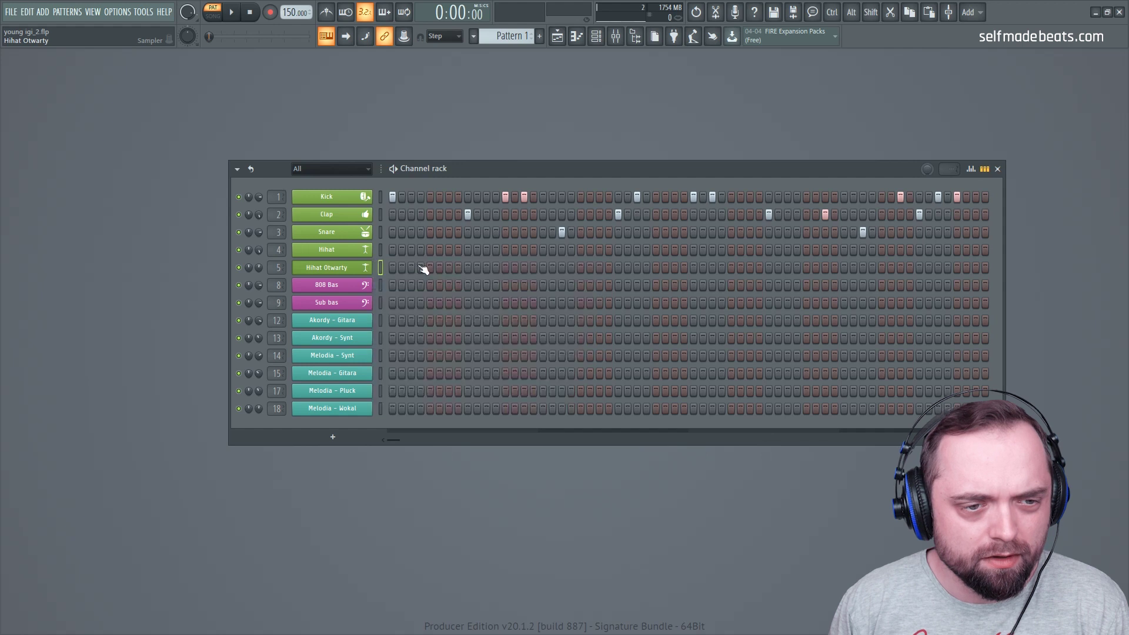
pyautogui.scroll(1, 506, 270)
pyautogui.click(408, 321)
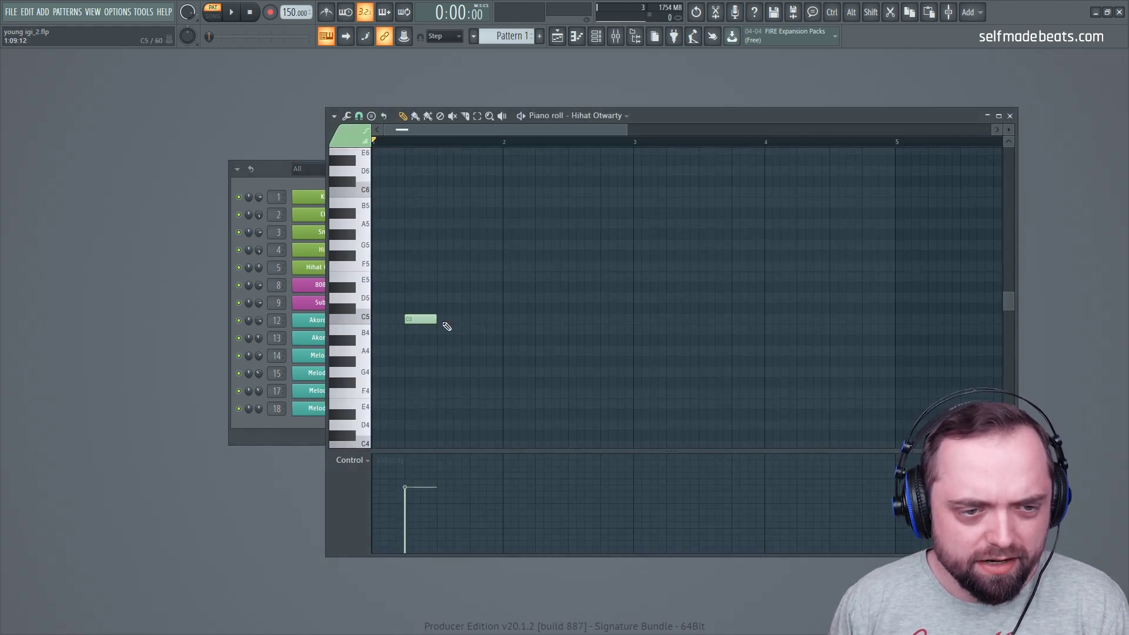
pyautogui.click(479, 322)
pyautogui.moveTo(628, 372); pyautogui.dragTo(376, 274)
pyautogui.moveTo(414, 322); pyautogui.dragTo(555, 331)
# - Repeat the open hi-hat notes through bars 3 to 8, start playback and close the piano roll
pyautogui.moveTo(803, 397); pyautogui.dragTo(374, 273)
pyautogui.hotkey('ctrl', 'b')
pyautogui.moveTo(931, 377); pyautogui.dragTo(382, 318)
pyautogui.hotkey('ctrl', 'b')
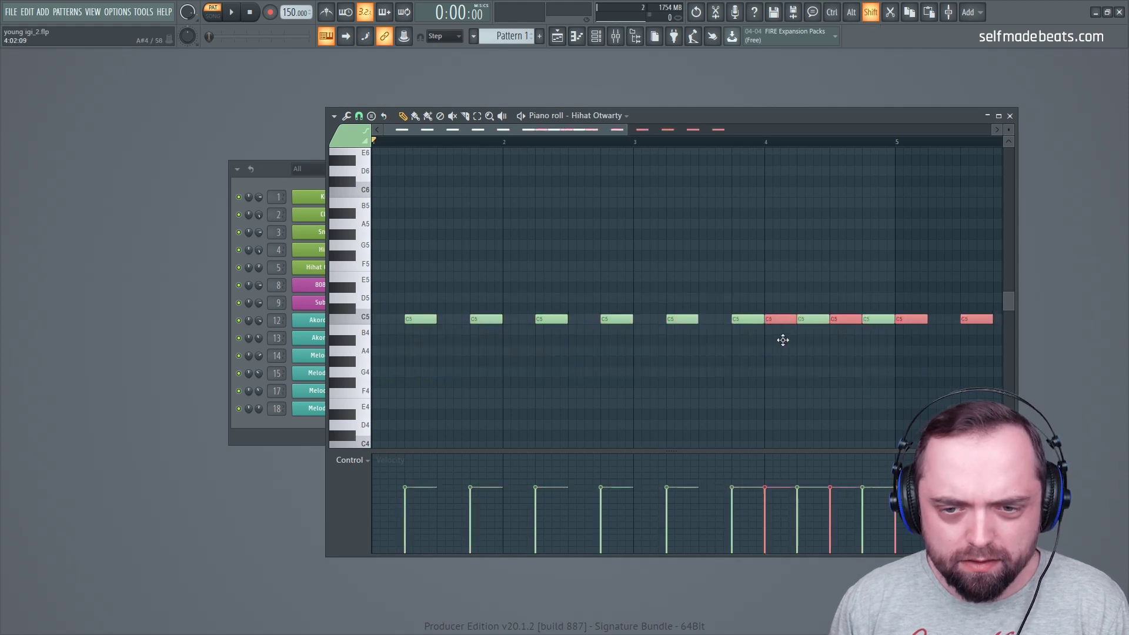
pyautogui.press('space')
pyautogui.scroll(-2, 759, 144)
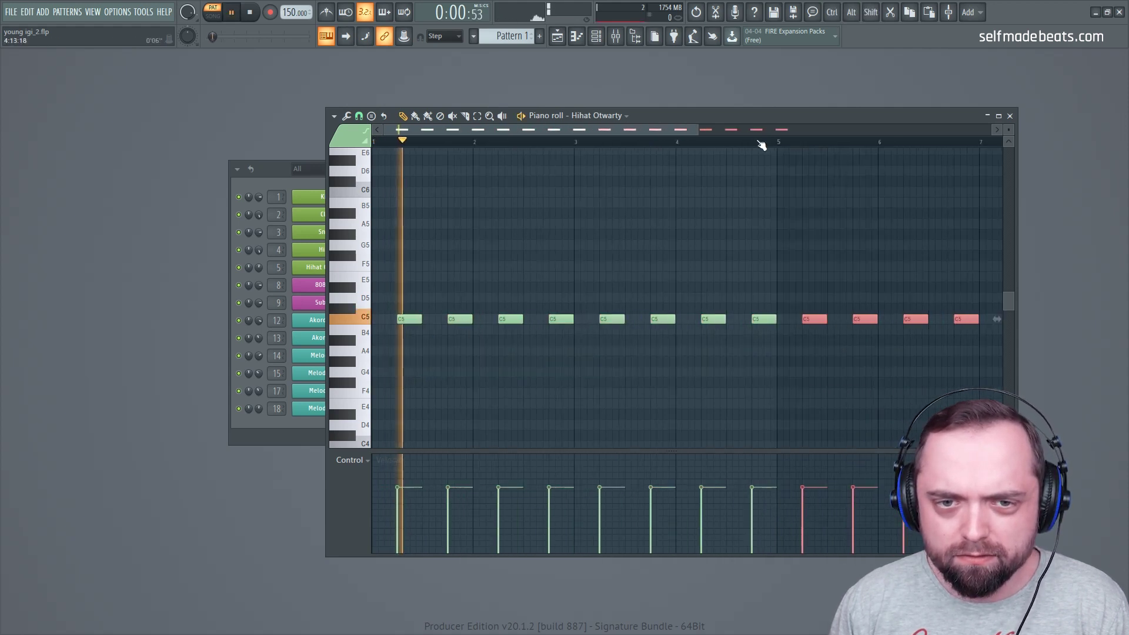
pyautogui.hotkey('ctrl', 'd')
pyautogui.click(1010, 115)
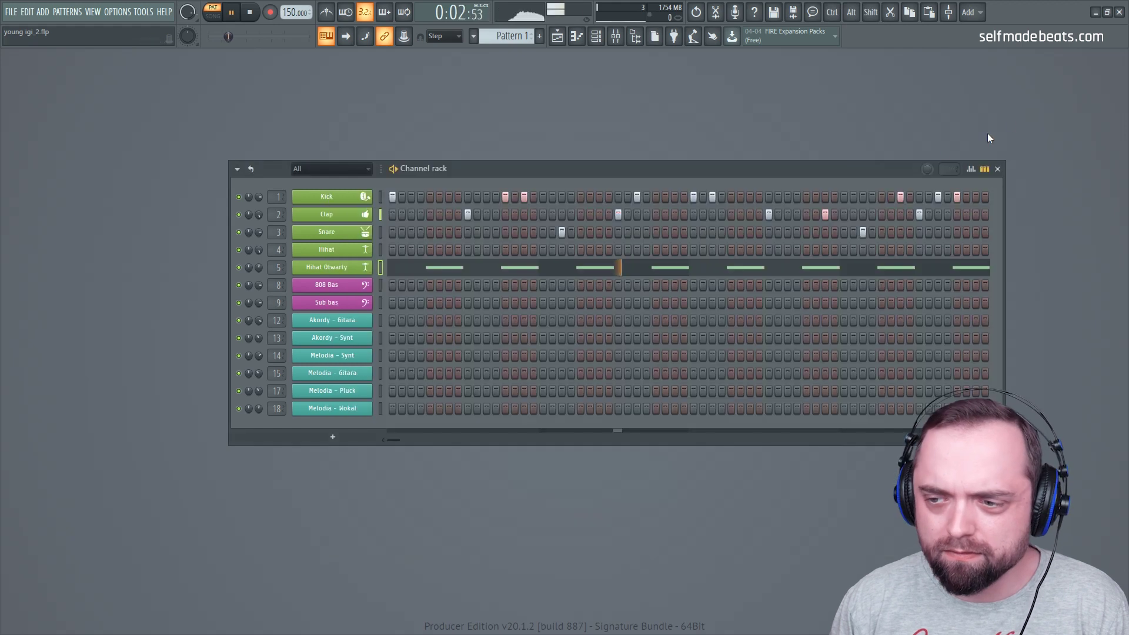
# - Open the Hihat channel in the piano roll and add a D#5 note on step 1 of bar 1, shortened to under one step
pyautogui.rightClick(366, 251)
pyautogui.click(411, 247)
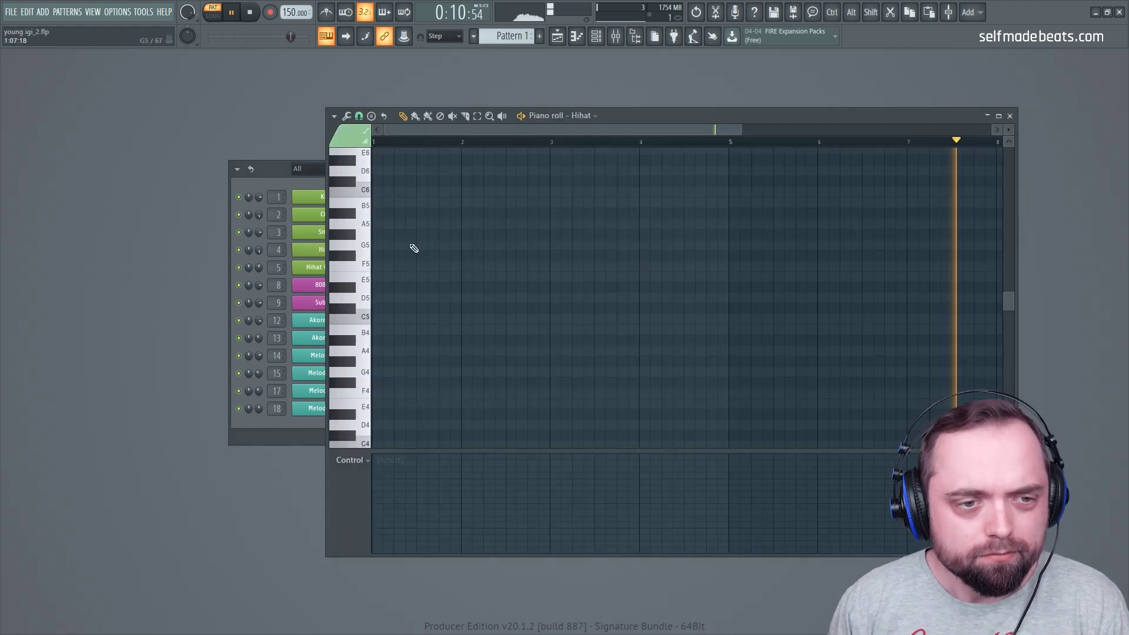
pyautogui.scroll(4, 456, 141)
pyautogui.press('space')
pyautogui.scroll(2, 391, 144)
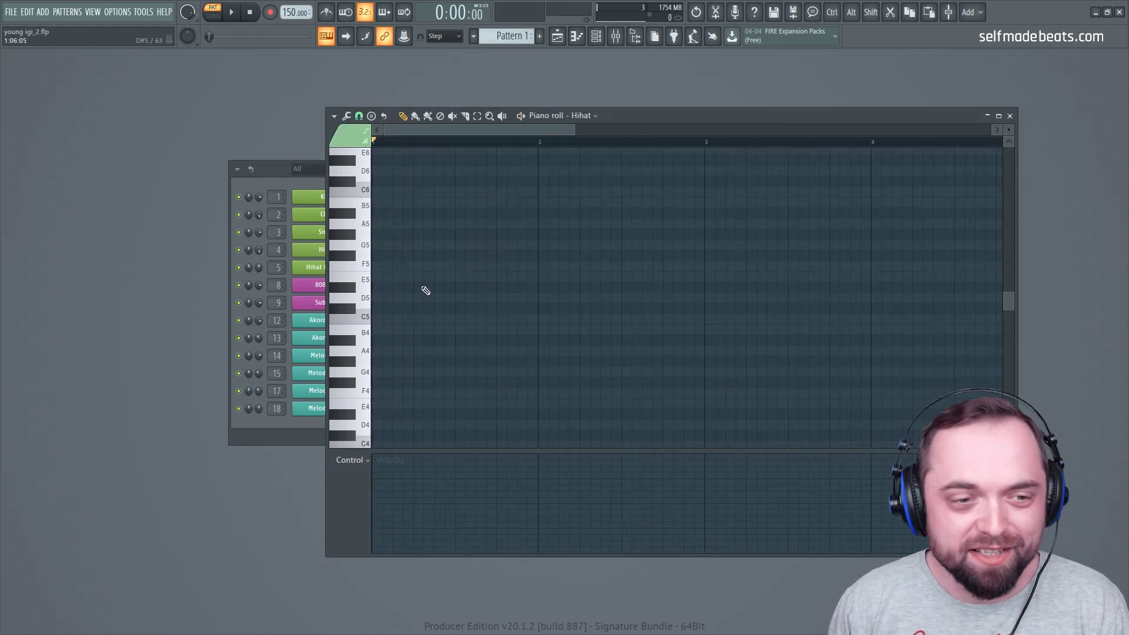
pyautogui.click(392, 287)
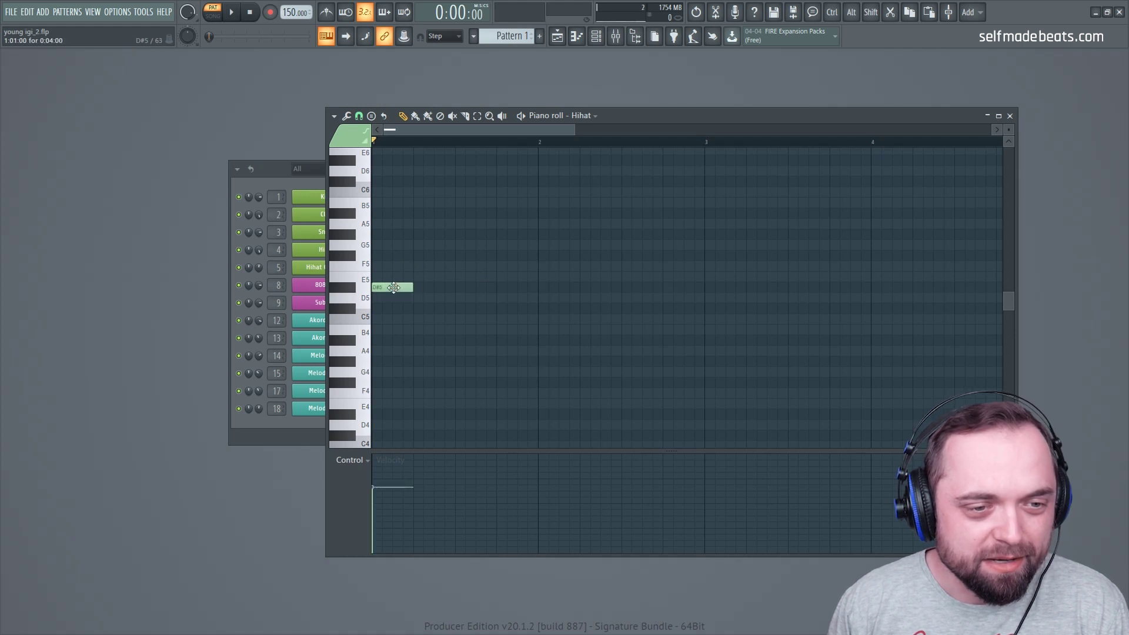
pyautogui.scroll(3, 390, 145)
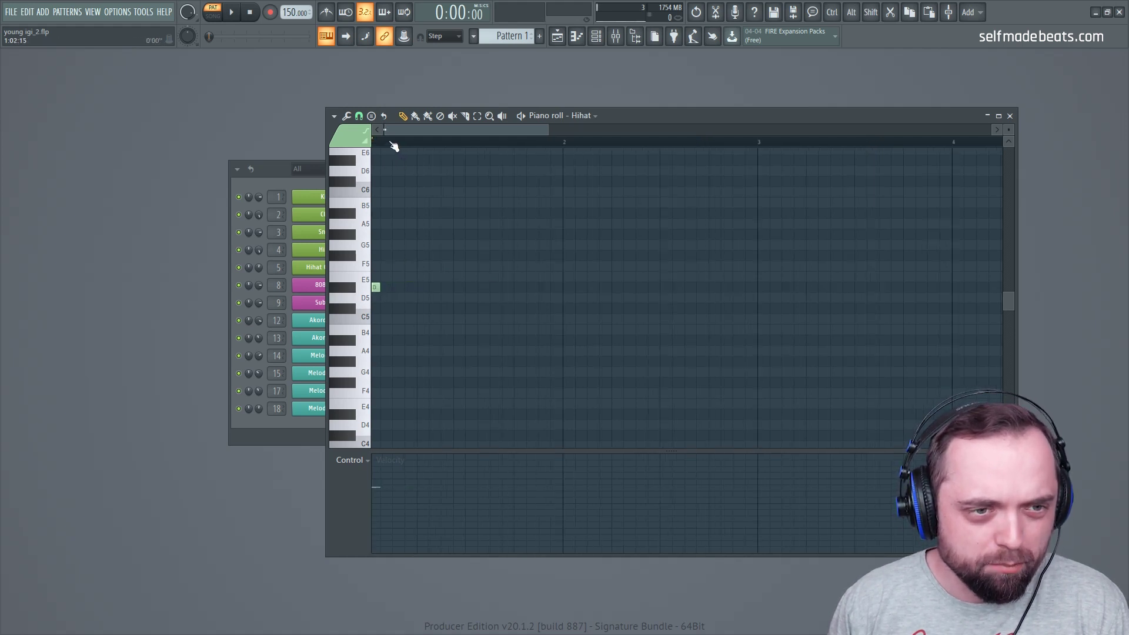
pyautogui.press('alt')
pyautogui.moveTo(390, 288); pyautogui.dragTo(378, 288)
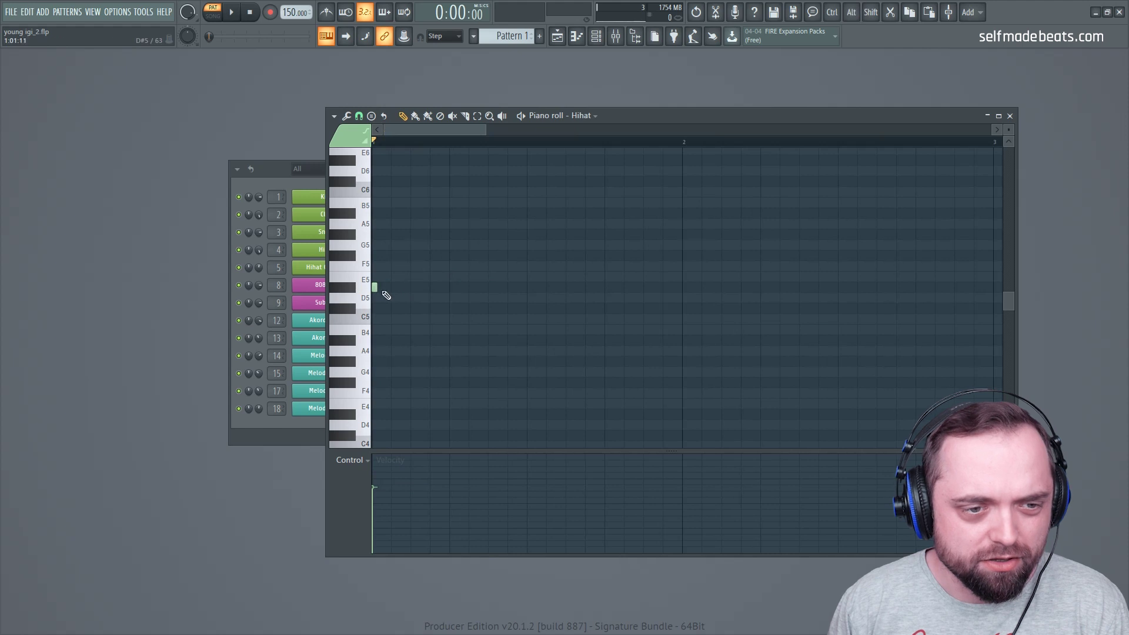
# - Add short notes at D#5 on step 2 and A4 on step 3 of bar 1, and play them back
pyautogui.click(394, 288)
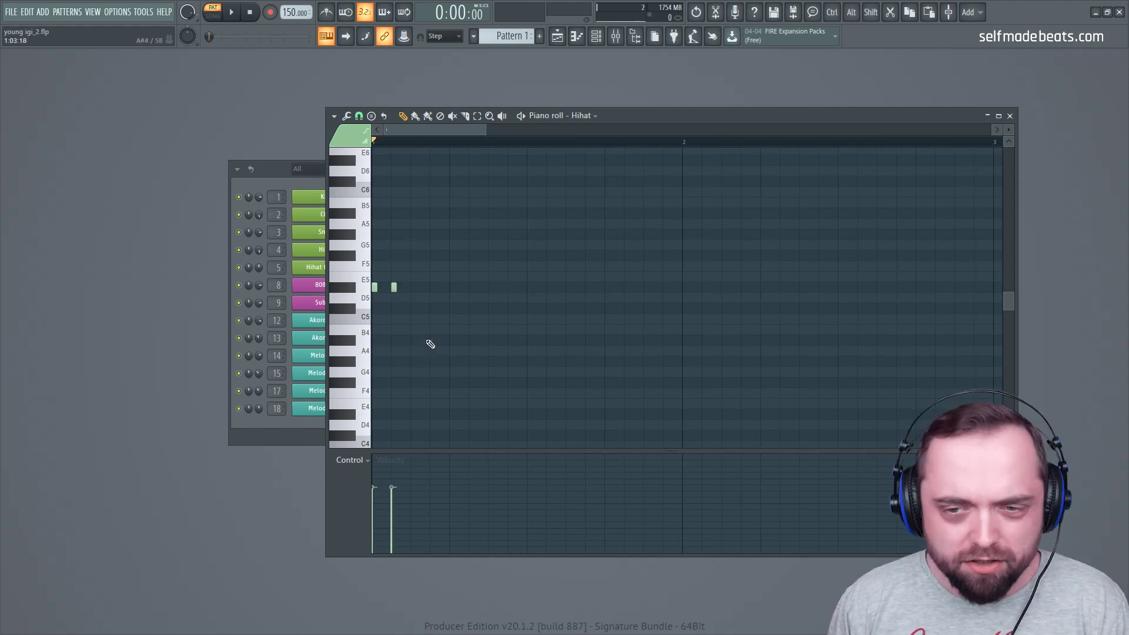
pyautogui.click(415, 352)
pyautogui.press('space')
pyautogui.press('space')
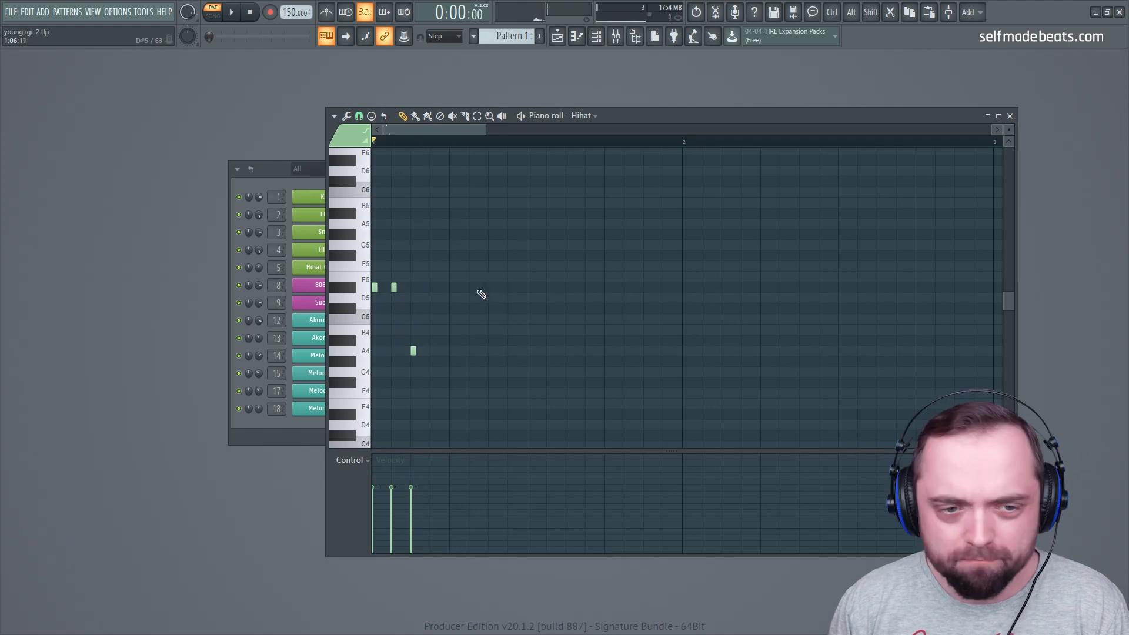
# - Add short C5 notes on steps 5, 7, 9 and 11 and an E4 note on step 13 of bar 1, auditioning along the way
pyautogui.click(453, 319)
pyautogui.press('space')
pyautogui.press('space')
pyautogui.click(491, 319)
pyautogui.press('space')
pyautogui.click(530, 320)
pyautogui.click(568, 319)
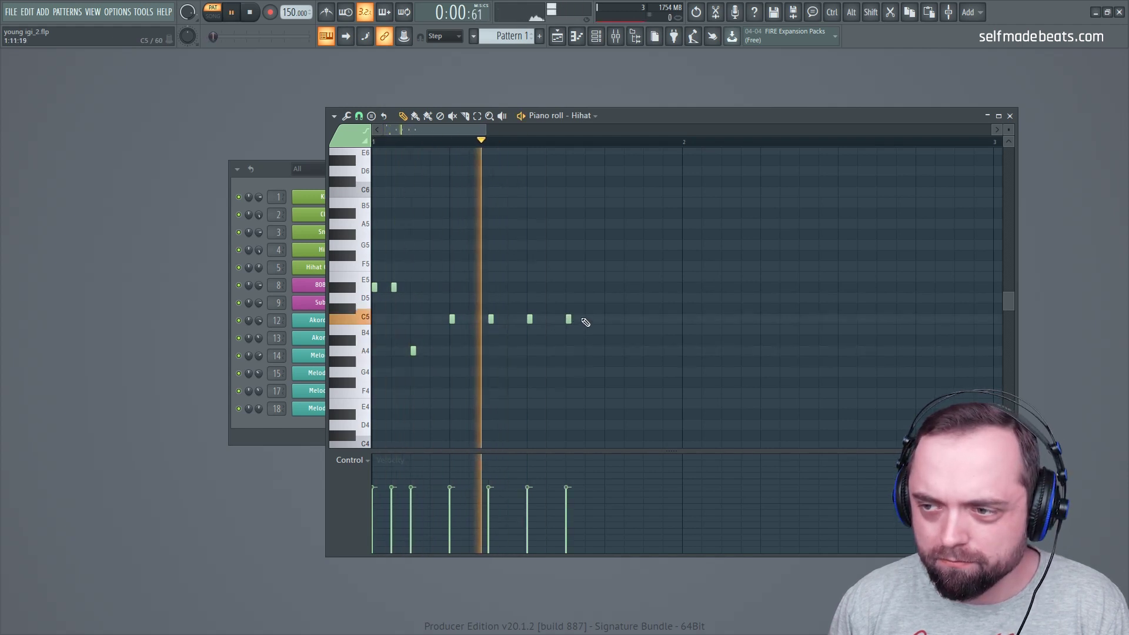
pyautogui.press('space')
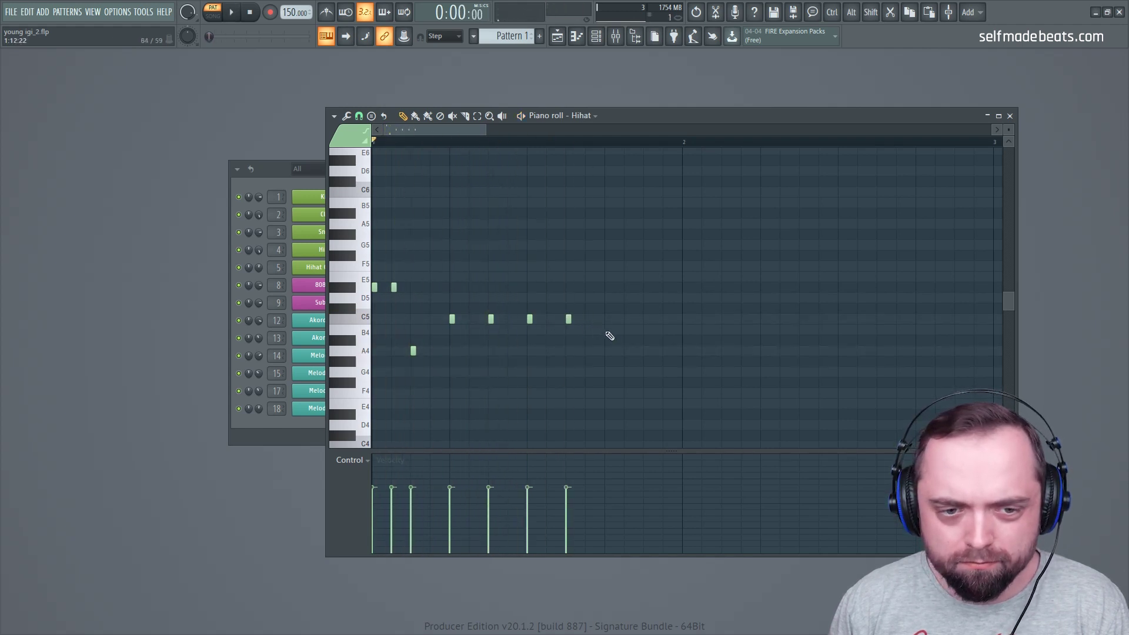
pyautogui.click(606, 393)
pyautogui.moveTo(606, 397); pyautogui.dragTo(605, 405)
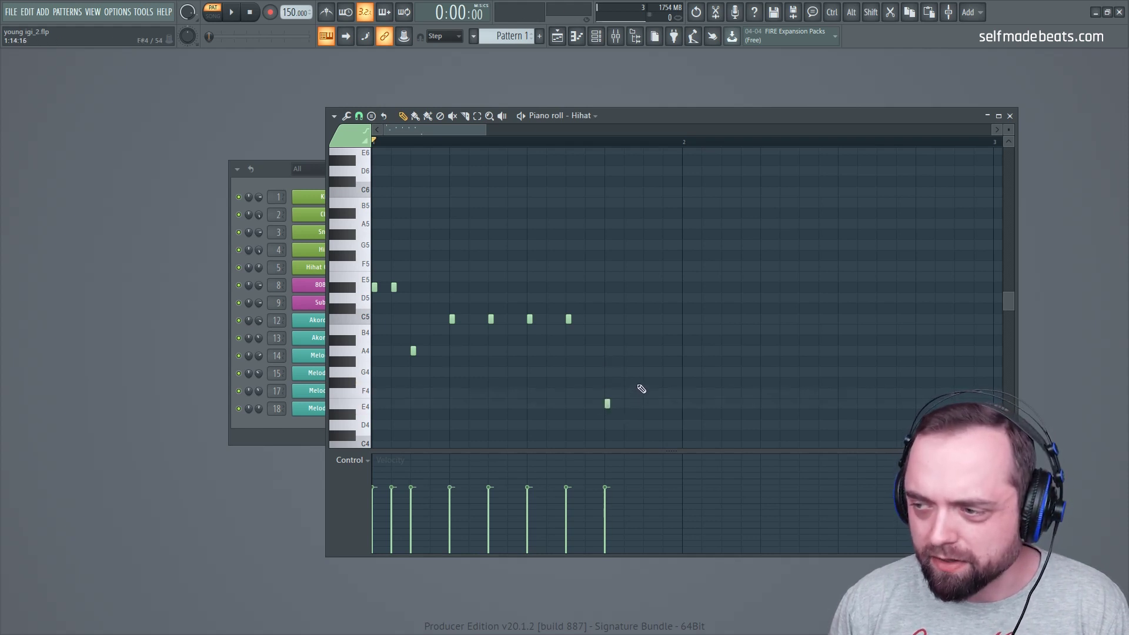
# - Set the snap to 1/3 step and extend the E4 note into a seven-note roll from step 13 to step 15 of bar 1
pyautogui.click(359, 115)
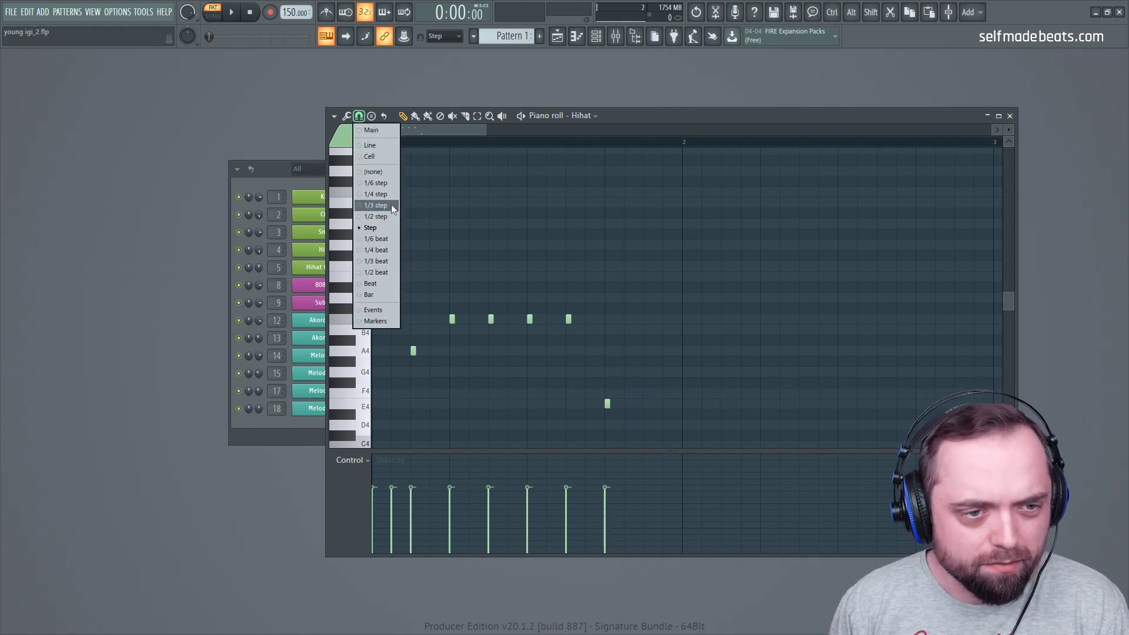
pyautogui.click(377, 205)
pyautogui.scroll(4, 612, 147)
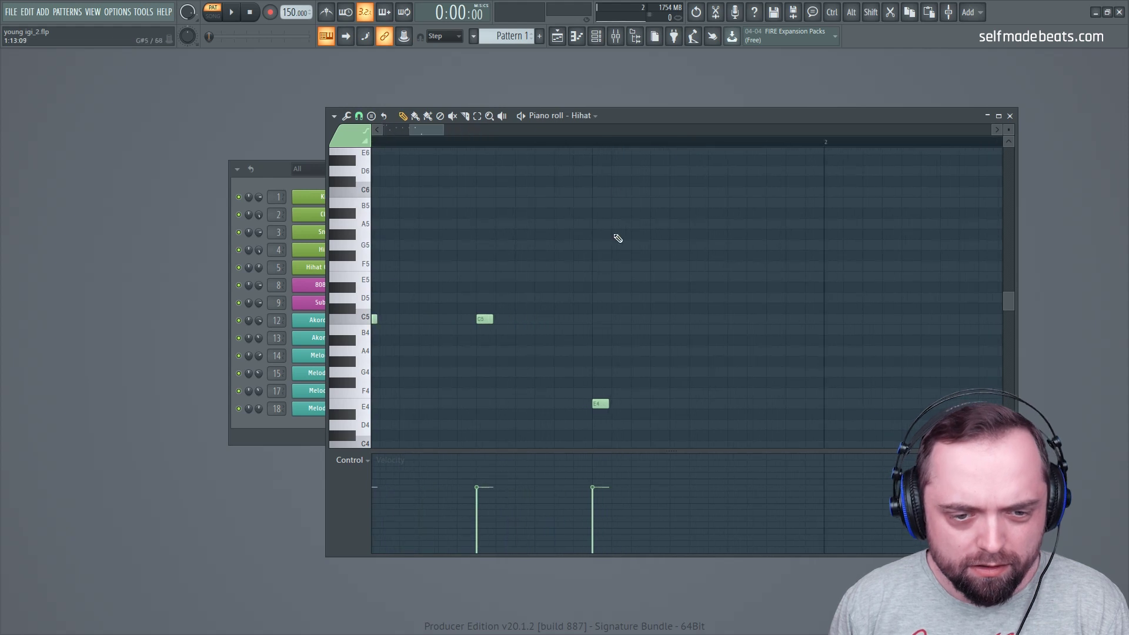
pyautogui.click(620, 404)
pyautogui.click(639, 404)
pyautogui.click(659, 404)
pyautogui.click(678, 403)
pyautogui.click(696, 404)
pyautogui.click(717, 404)
pyautogui.click(736, 404)
pyautogui.click(755, 404)
pyautogui.click(774, 404)
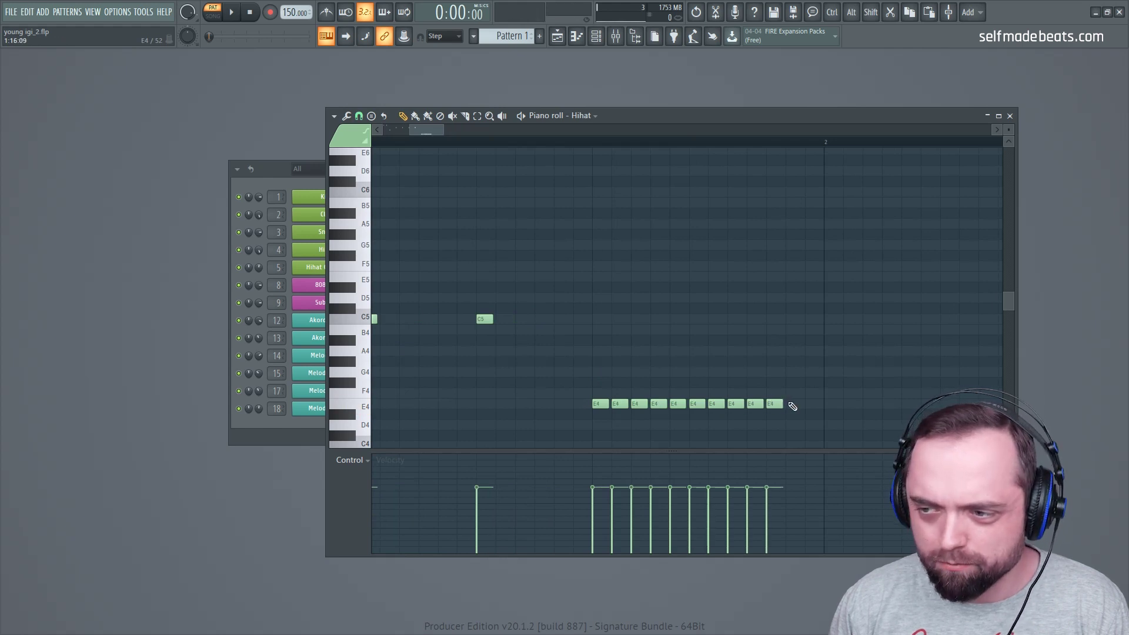
pyautogui.rightClick(777, 403)
pyautogui.rightClick(759, 404)
# - Play back Pattern 1 to check the bar 1 hi-hat line with its E4 roll
pyautogui.press('space')
pyautogui.scroll(-3, 687, 147)
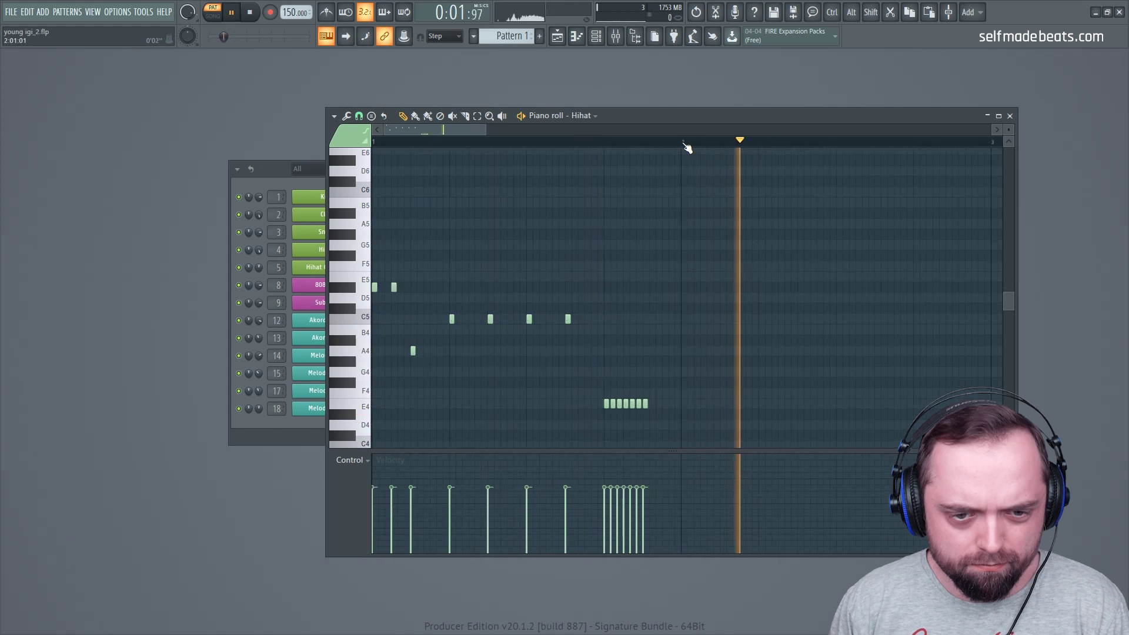
pyautogui.scroll(-2, 687, 147)
pyautogui.scroll(-1, 687, 147)
pyautogui.press('space')
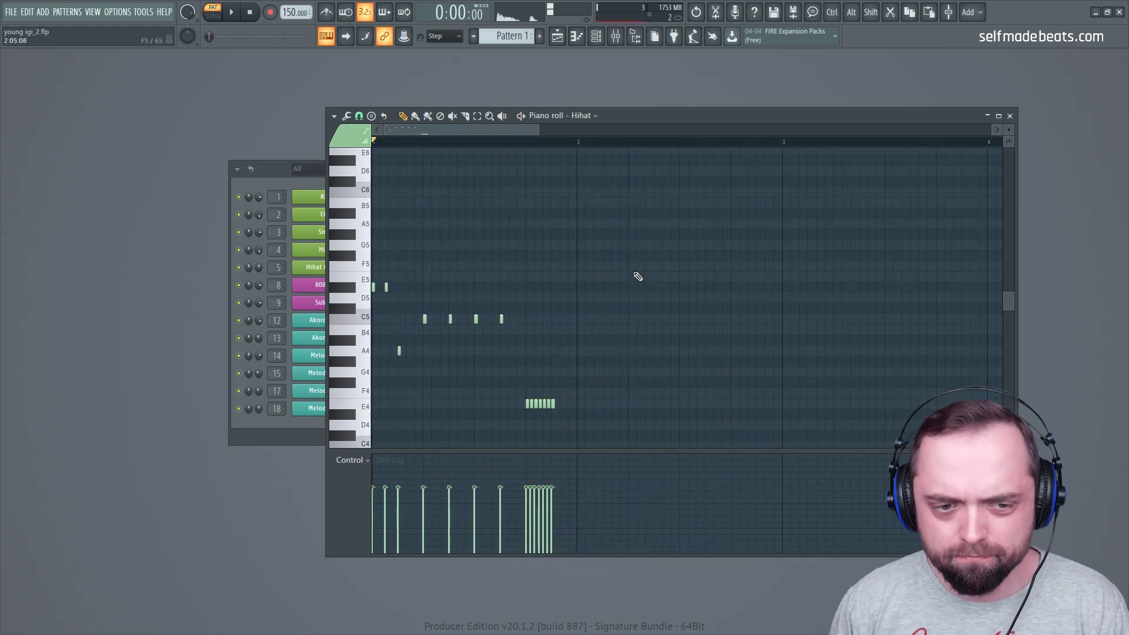
pyautogui.press('space')
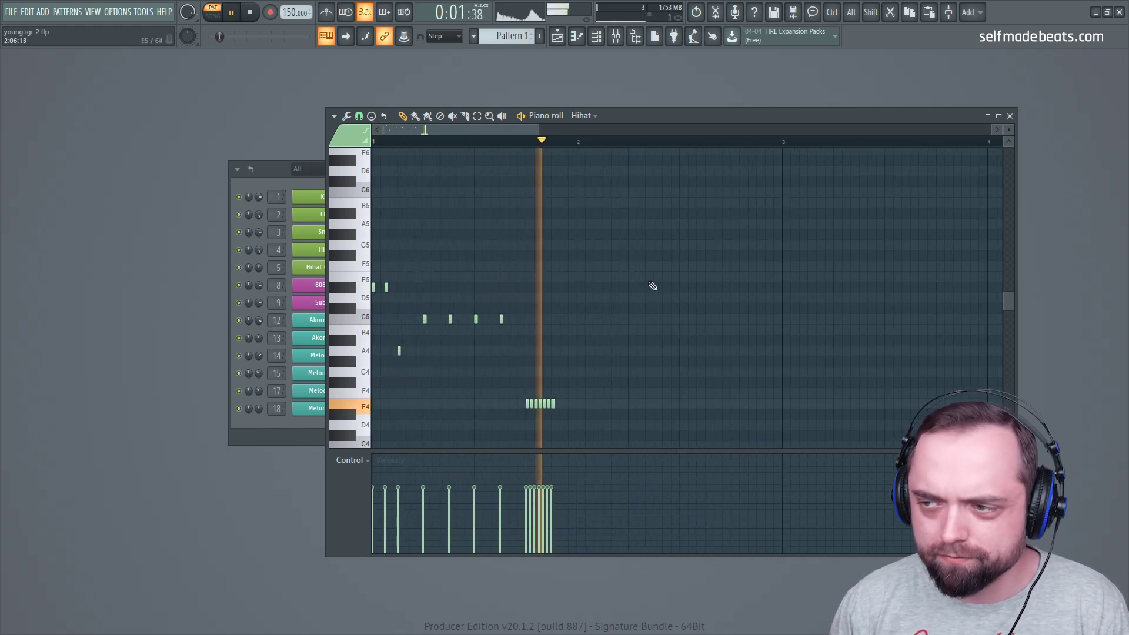
pyautogui.press('space')
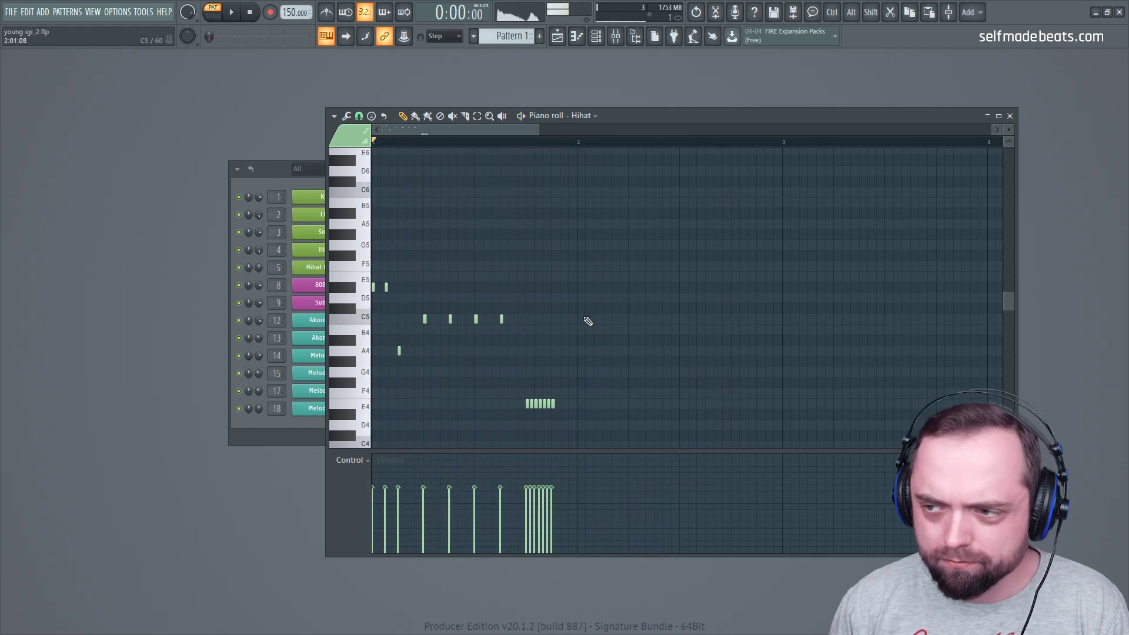
# - Set the snap back to Step and add C5 hi-hat notes on steps 1, 3 and 5 of bar 2, playing the pattern in between
pyautogui.click(580, 321)
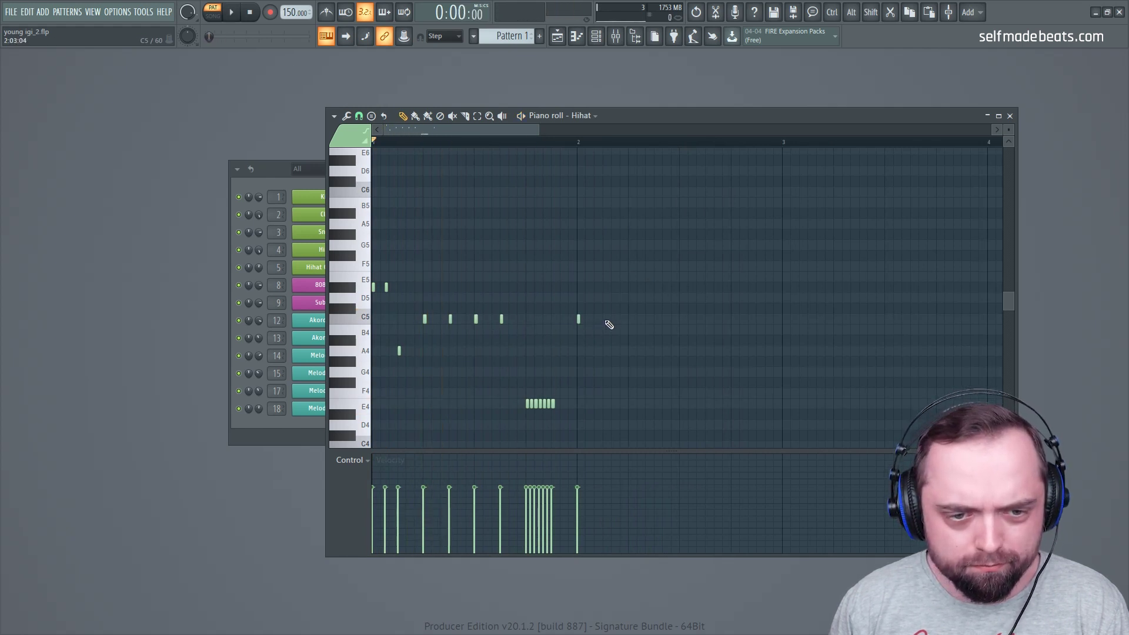
pyautogui.click(358, 116)
pyautogui.click(377, 245)
pyautogui.moveTo(609, 318); pyautogui.dragTo(604, 319)
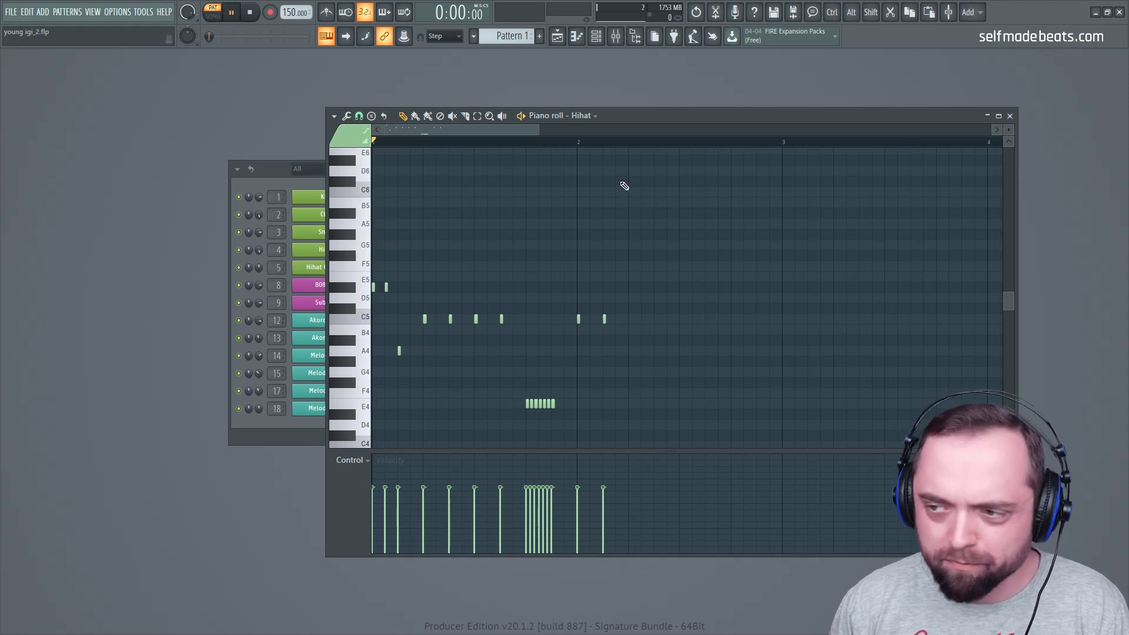
pyautogui.press('space')
pyautogui.press('space')
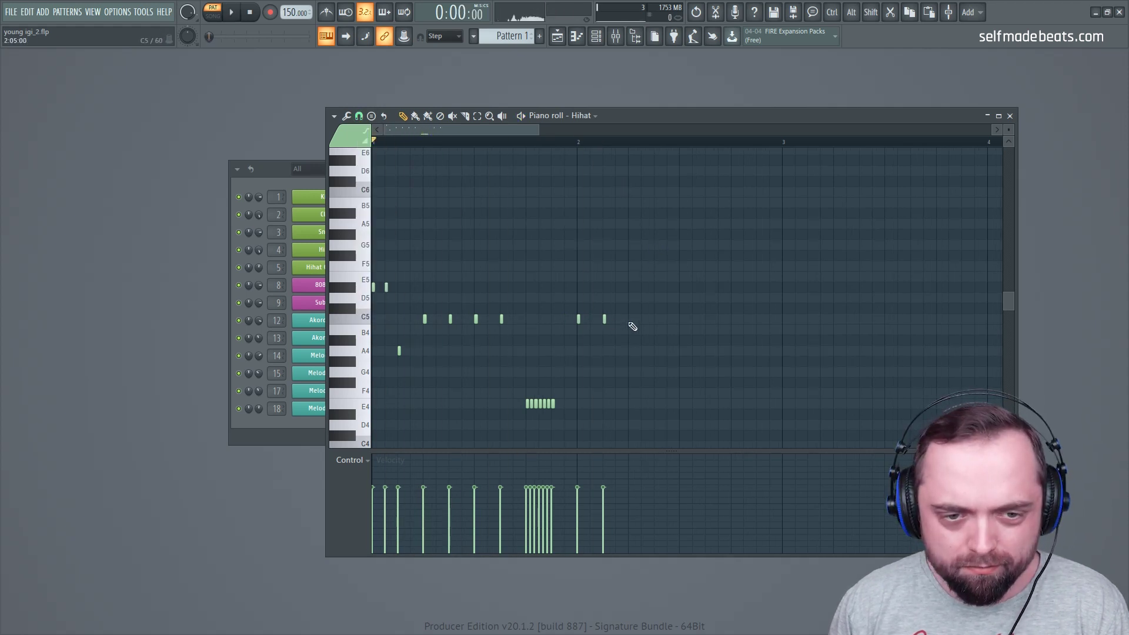
pyautogui.press('space')
pyautogui.press('space')
pyautogui.press('space')
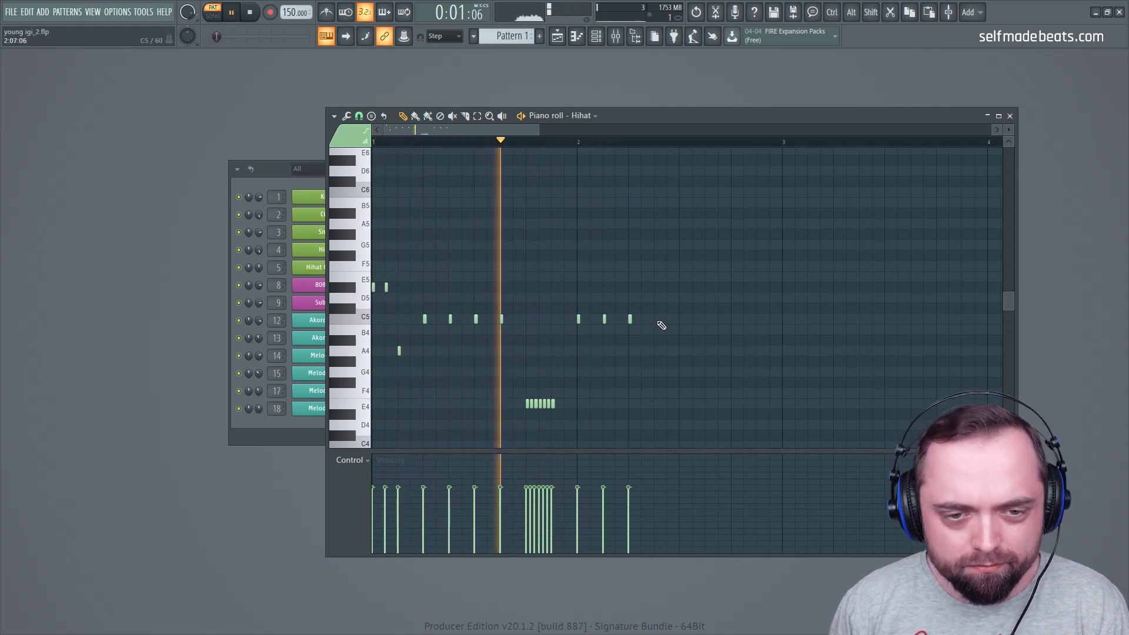
# - Continue the C5 hi-hat notes on steps 7, 9, 11, 13 and 15 of bar 2
pyautogui.click(656, 320)
pyautogui.click(682, 321)
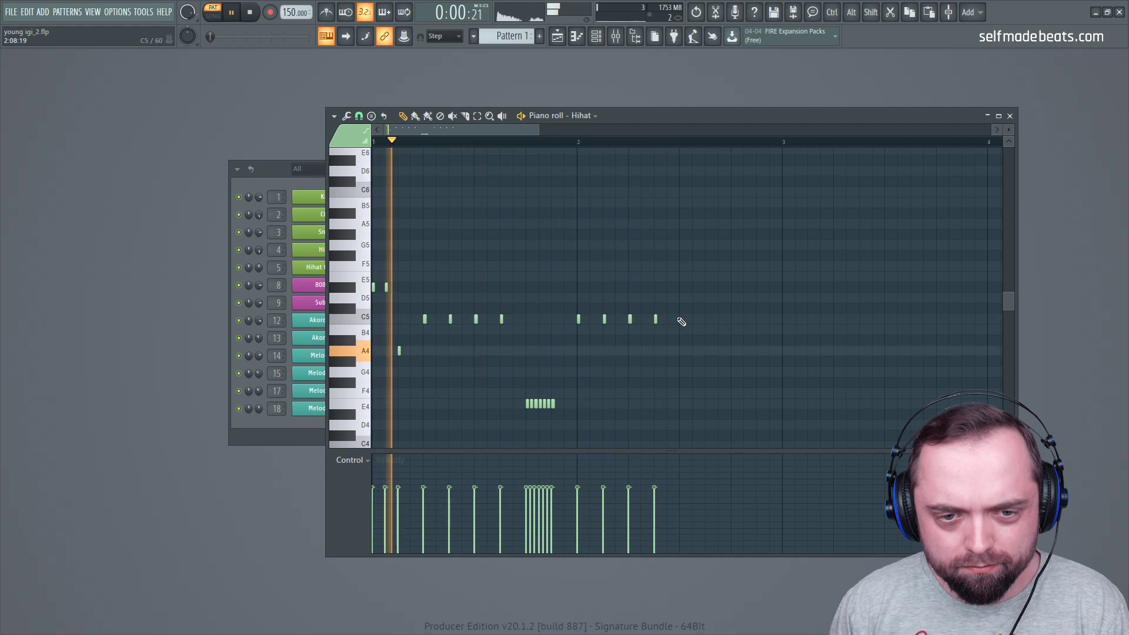
pyautogui.click(708, 321)
pyautogui.press('space')
pyautogui.click(733, 321)
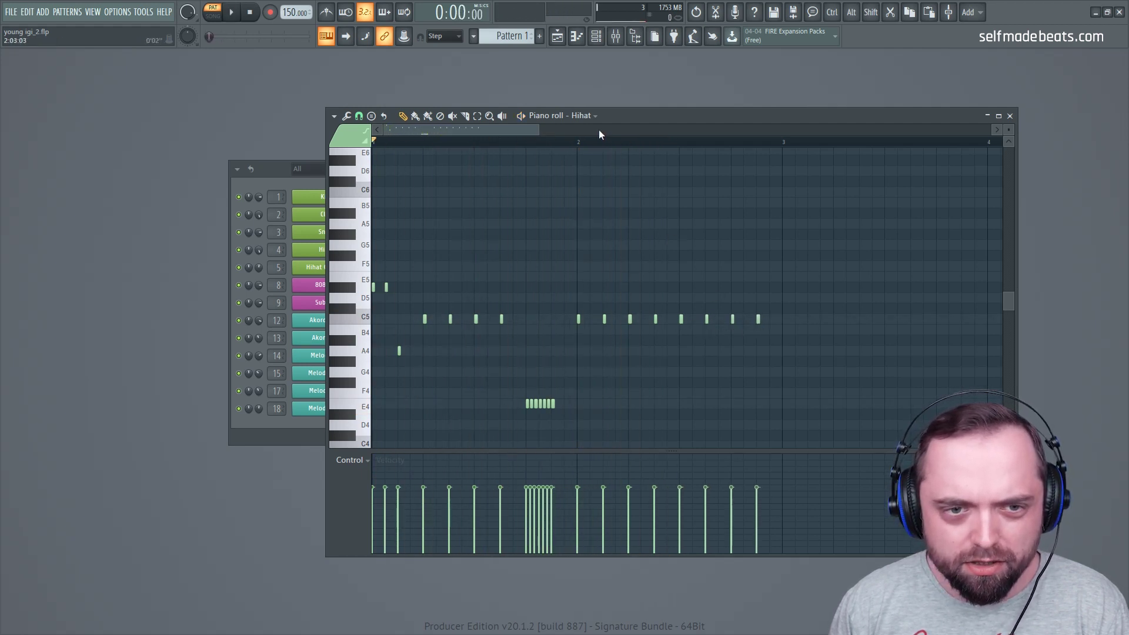
# - Set playback to start at bar 2 and, with 1/3-step snap, add two C5 notes directly after the one on step 3
pyautogui.scroll(4, 595, 141)
pyautogui.press('space')
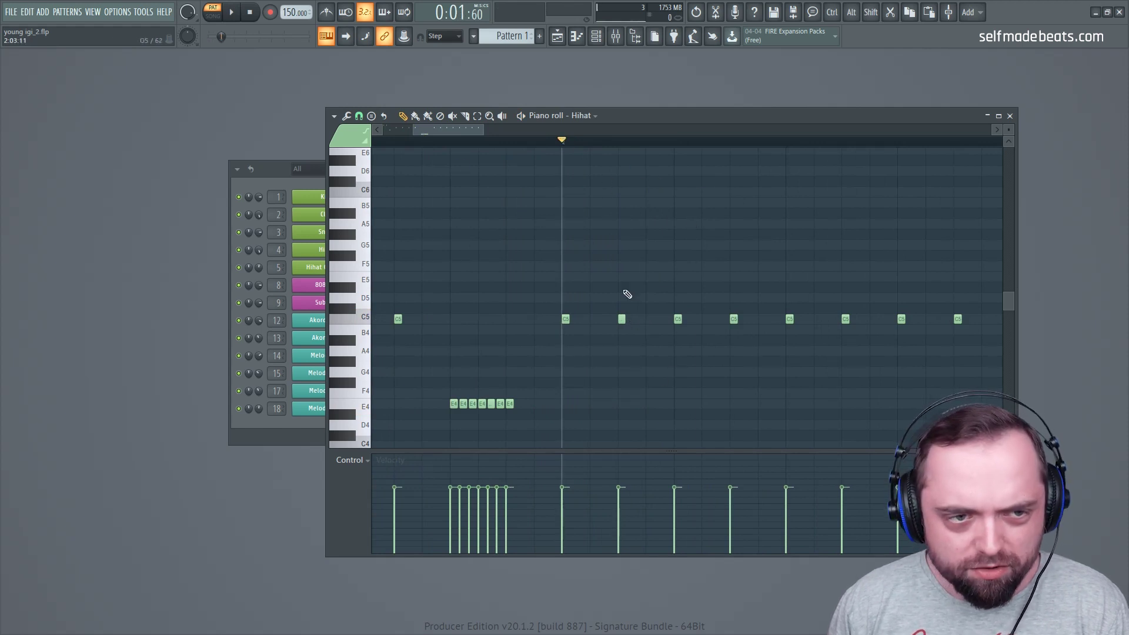
pyautogui.click(360, 116)
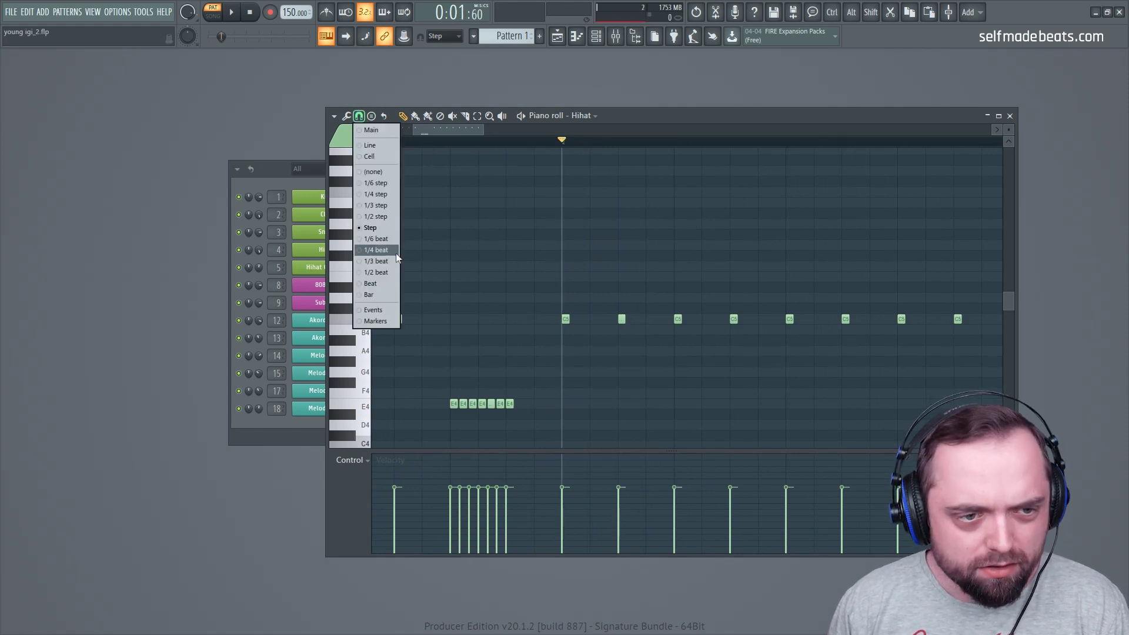
pyautogui.click(383, 203)
pyautogui.click(631, 319)
pyautogui.click(640, 320)
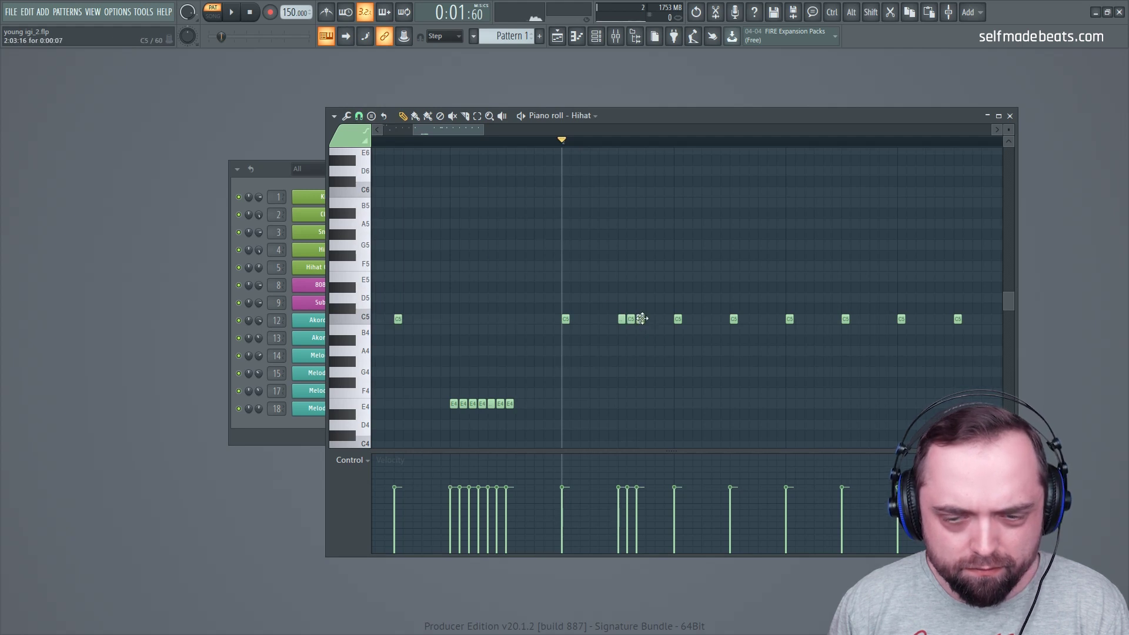
# - Fill step 4 of bar 2 with three G#4 notes spaced 1/3 step apart and play back from bar 2
pyautogui.click(650, 364)
pyautogui.moveTo(650, 365); pyautogui.dragTo(646, 364)
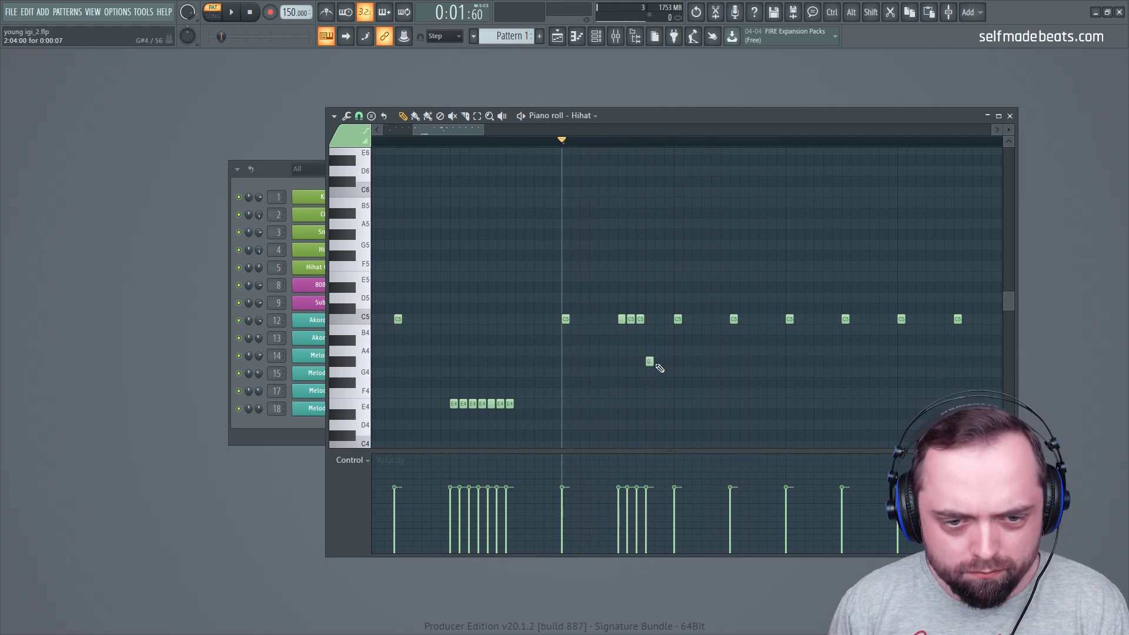
pyautogui.press('space')
pyautogui.click(669, 364)
pyautogui.press('space')
pyautogui.press('space')
pyautogui.scroll(-5, 613, 146)
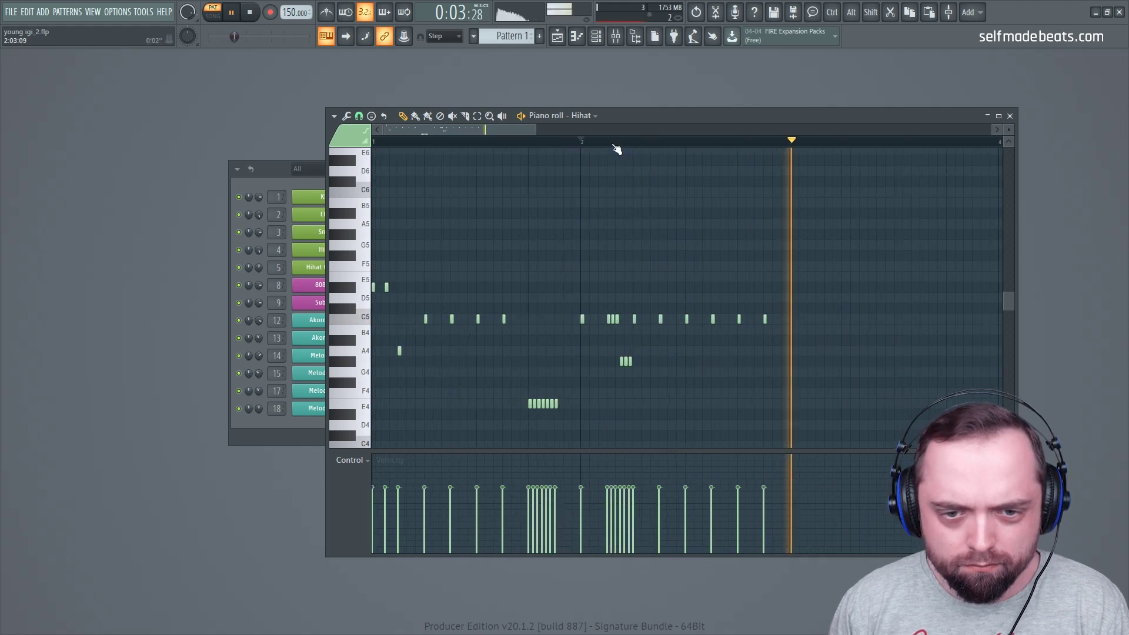
pyautogui.press('space')
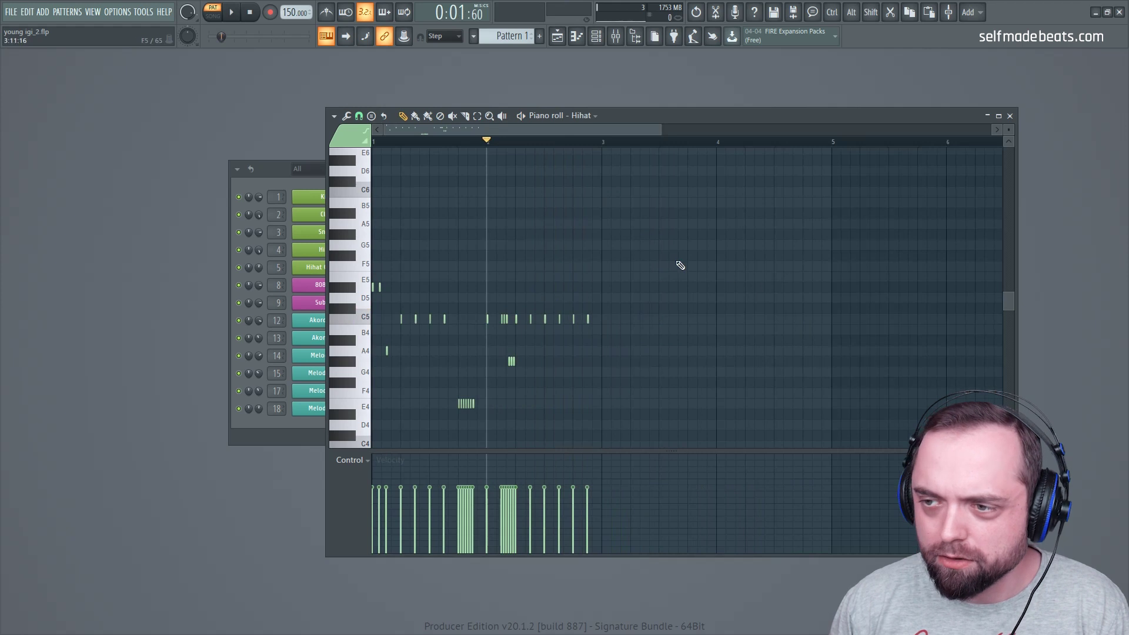
# - Copy the seven hi-hat notes before the roll in bar 1 to the start of bar 3
pyautogui.moveTo(461, 376); pyautogui.dragTo(609, 292)
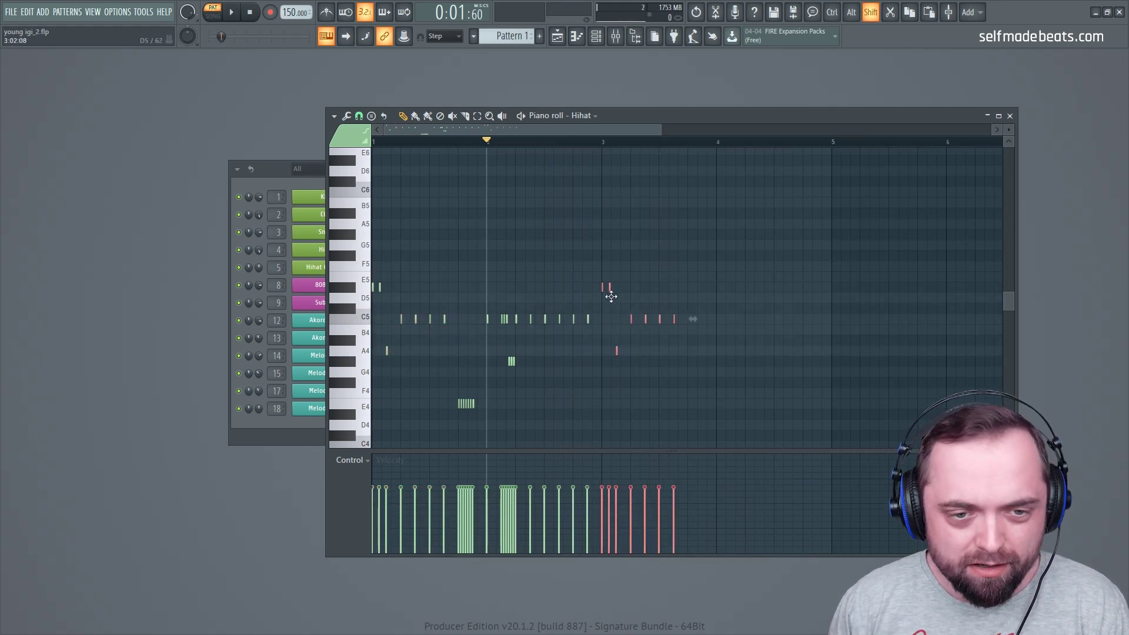
pyautogui.scroll(2, 681, 147)
pyautogui.click(562, 201)
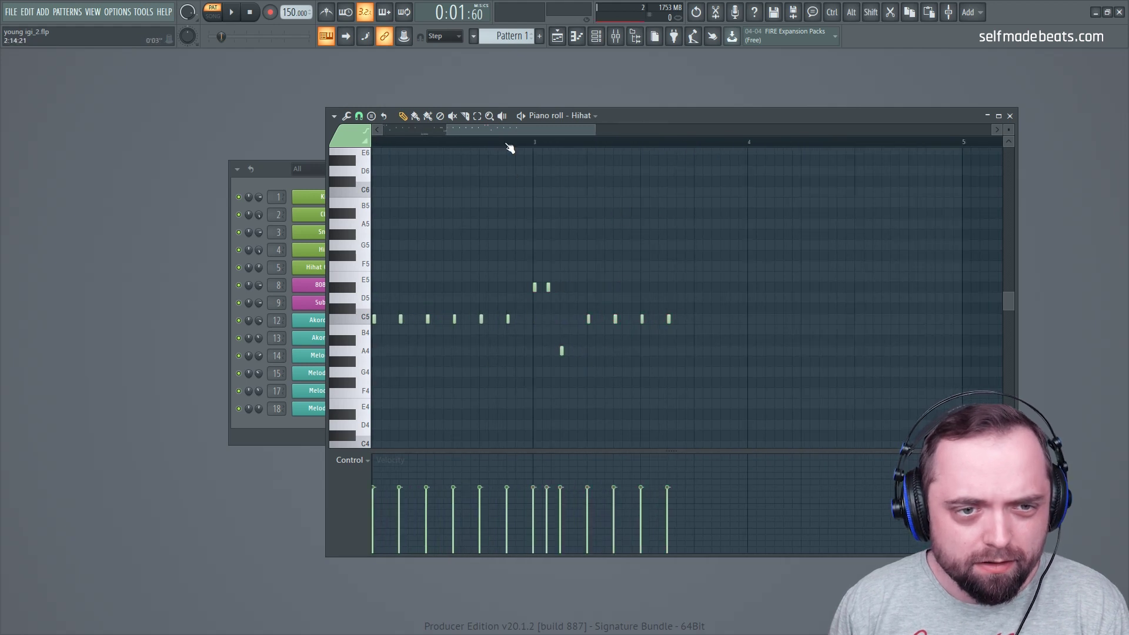
# - Play back from near the end of bar 2 and remove the copied C5 note on step 11 of bar 3
pyautogui.hscroll(-1, 509, 147)
pyautogui.press('space')
pyautogui.press('space')
pyautogui.press('space')
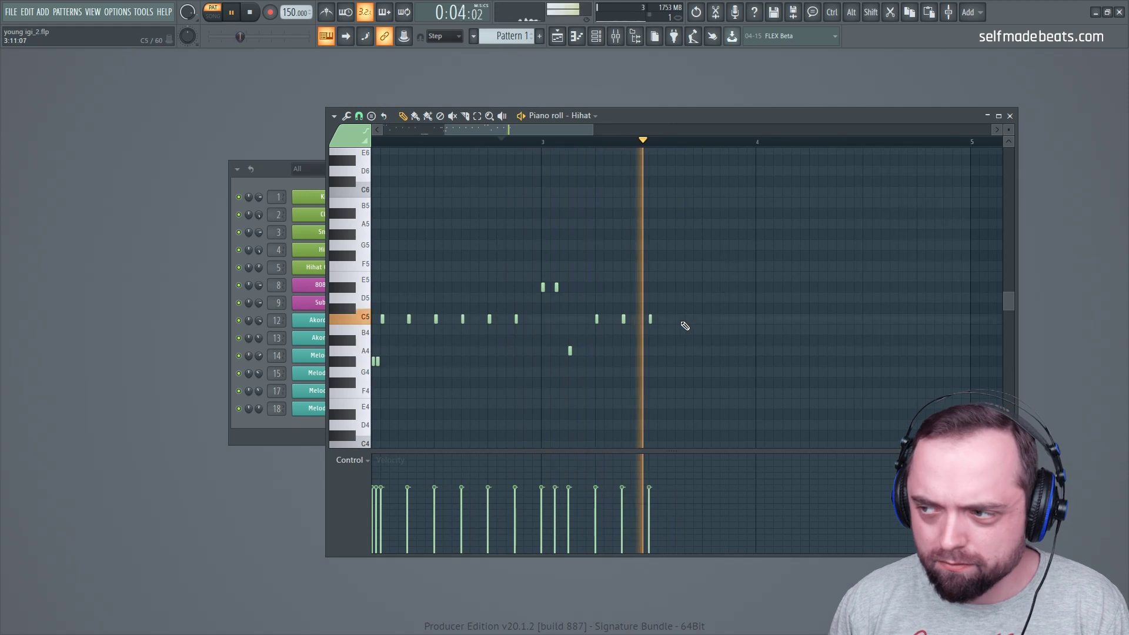
pyautogui.press('space')
# - Set the snap to Step and add a D5 note on step 11 and D#5 notes on steps 13 and 15 of bar 3
pyautogui.click(359, 115)
pyautogui.click(395, 228)
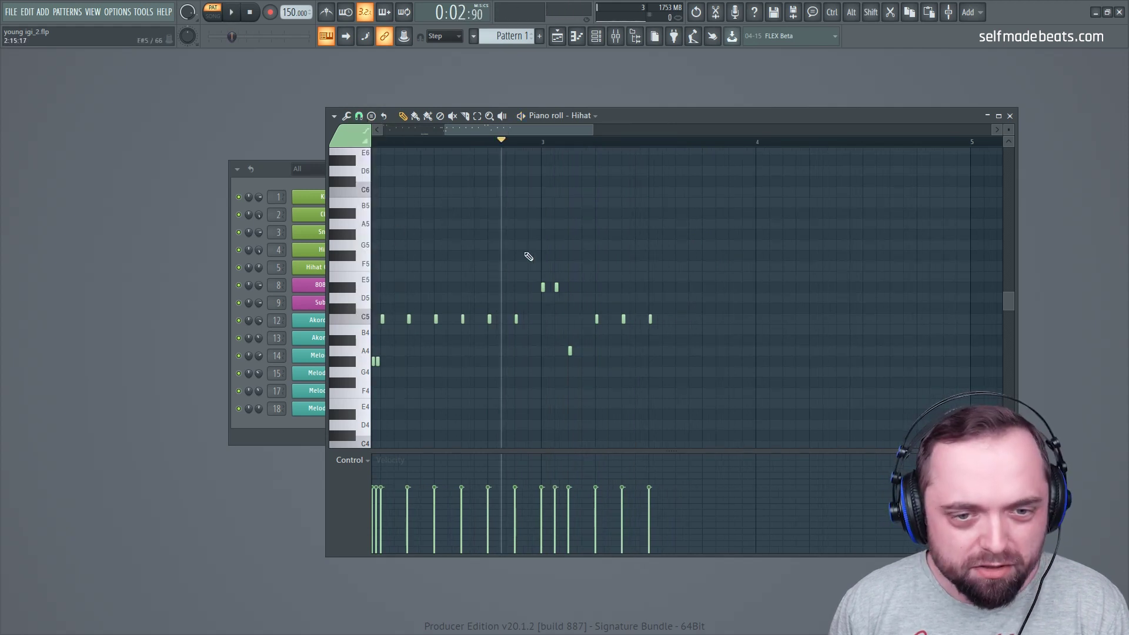
pyautogui.click(675, 287)
pyautogui.moveTo(674, 300); pyautogui.dragTo(675, 298)
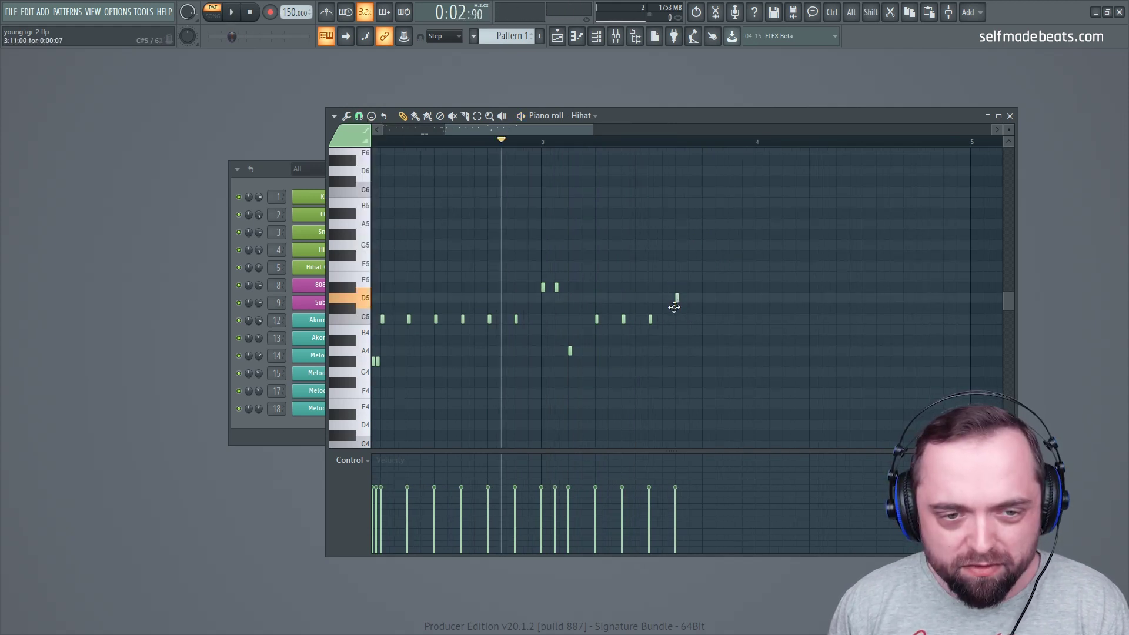
pyautogui.click(704, 287)
pyautogui.click(730, 287)
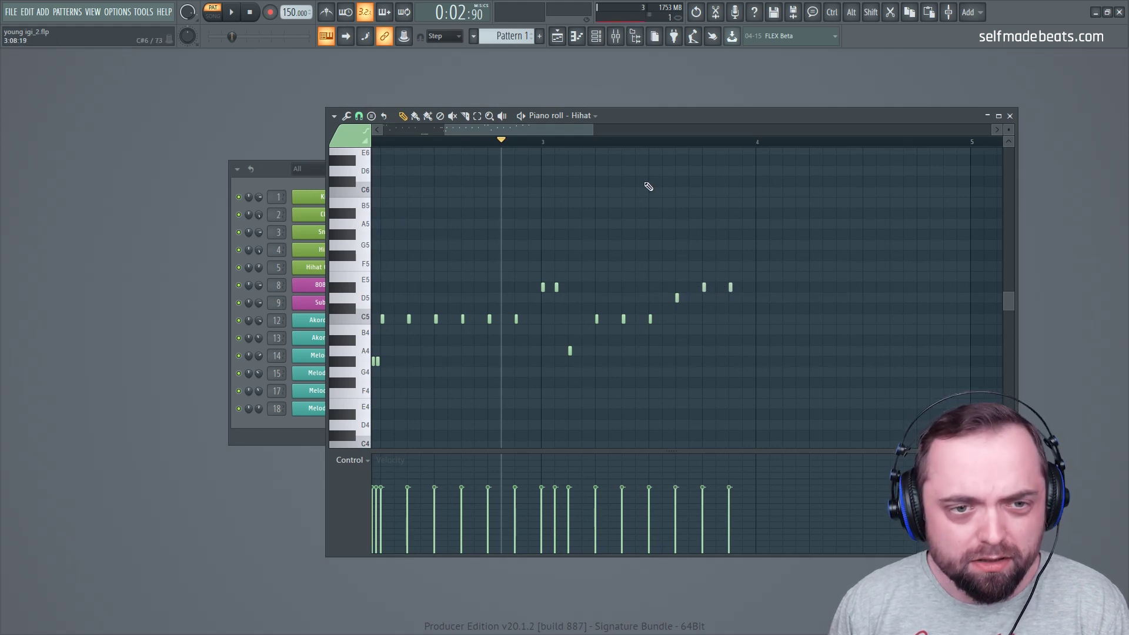
# - Play back from bar 3 and add C5 hi-hat notes on steps 1 and 3 of bar 4
pyautogui.moveTo(647, 146); pyautogui.dragTo(424, 151)
pyautogui.click(397, 143)
pyautogui.press('space')
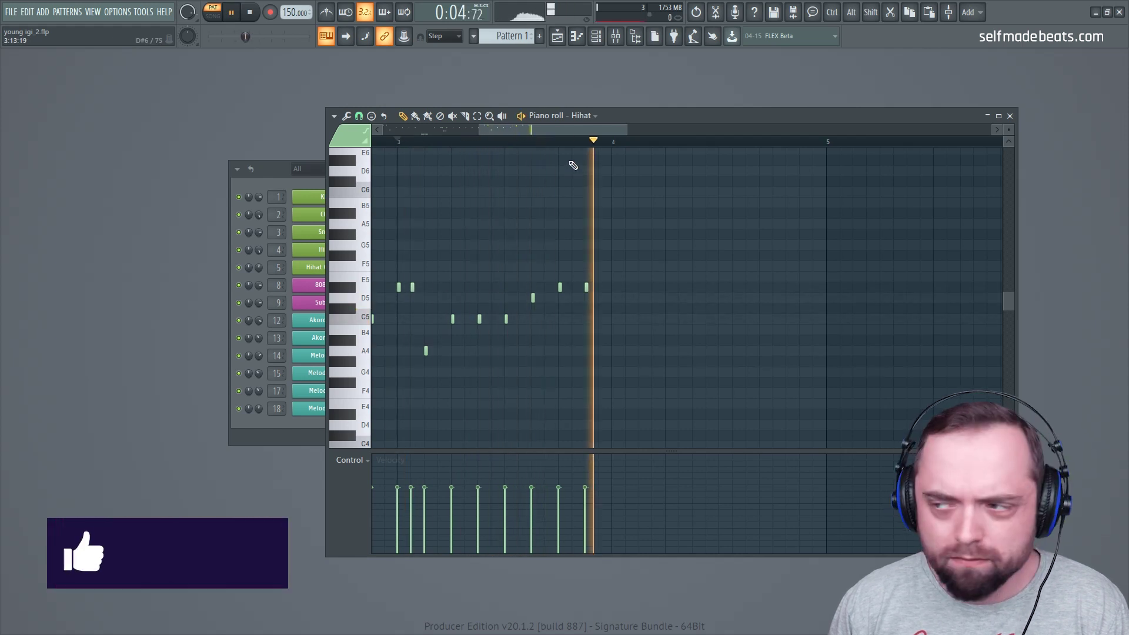
pyautogui.scroll(-3, 575, 166)
pyautogui.press('space')
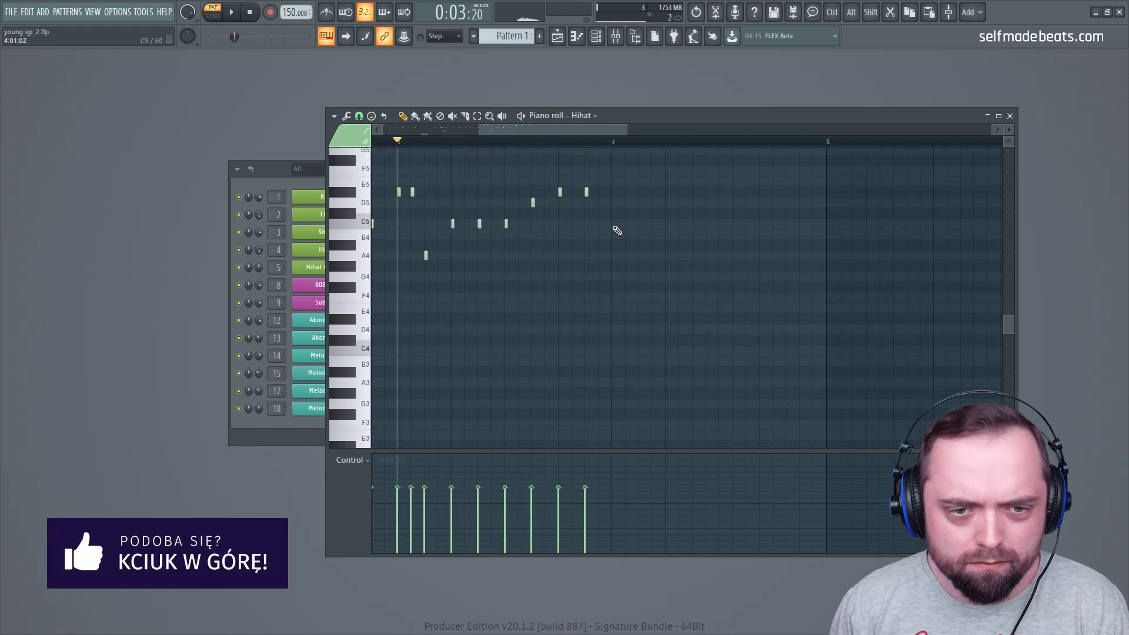
pyautogui.click(643, 224)
pyautogui.press('space')
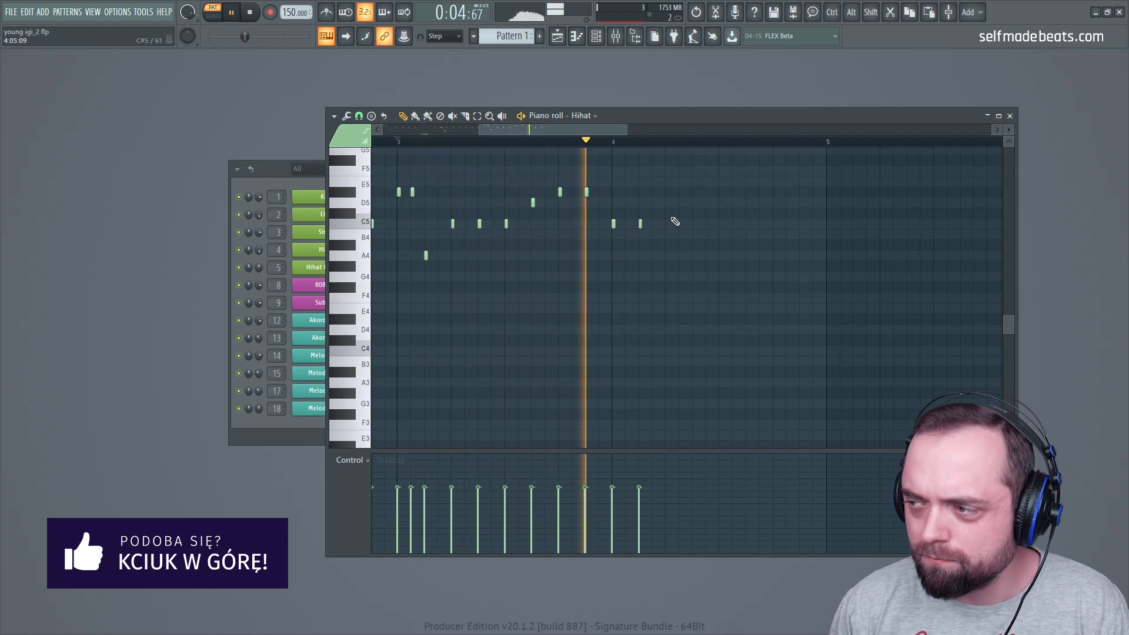
# - Copy the three-note G#4 roll from bar 2 to step 5 of bar 4 and duplicate it at C5 on step 7
pyautogui.press('space')
pyautogui.moveTo(556, 128); pyautogui.dragTo(499, 128)
pyautogui.moveTo(523, 301); pyautogui.dragTo(918, 253)
pyautogui.moveTo(555, 129); pyautogui.dragTo(604, 135)
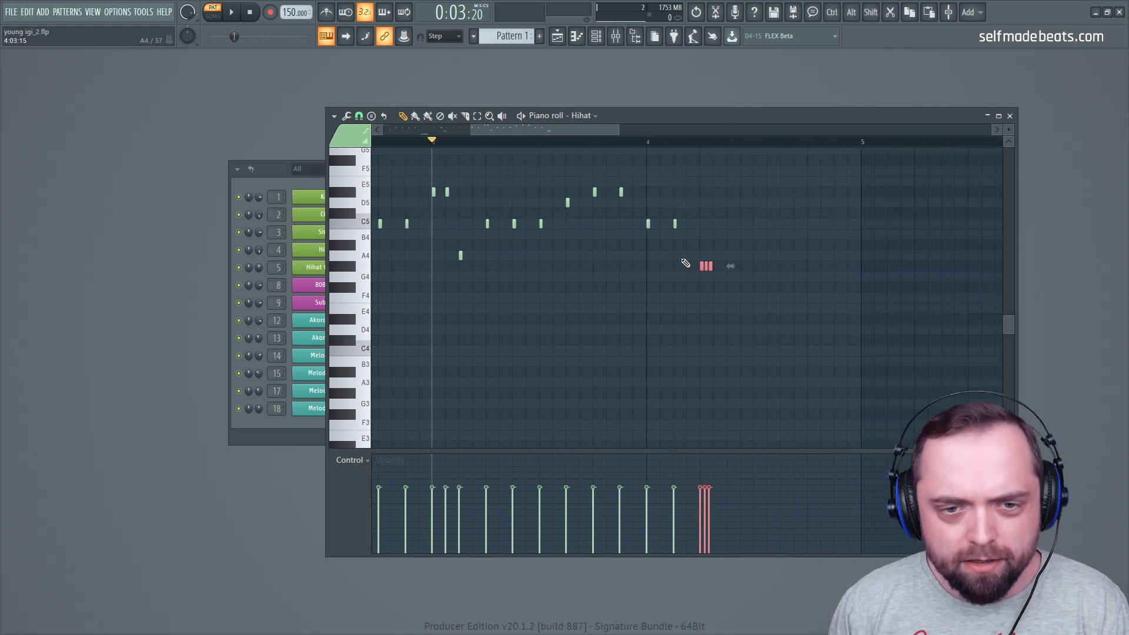
pyautogui.moveTo(706, 266); pyautogui.dragTo(733, 231)
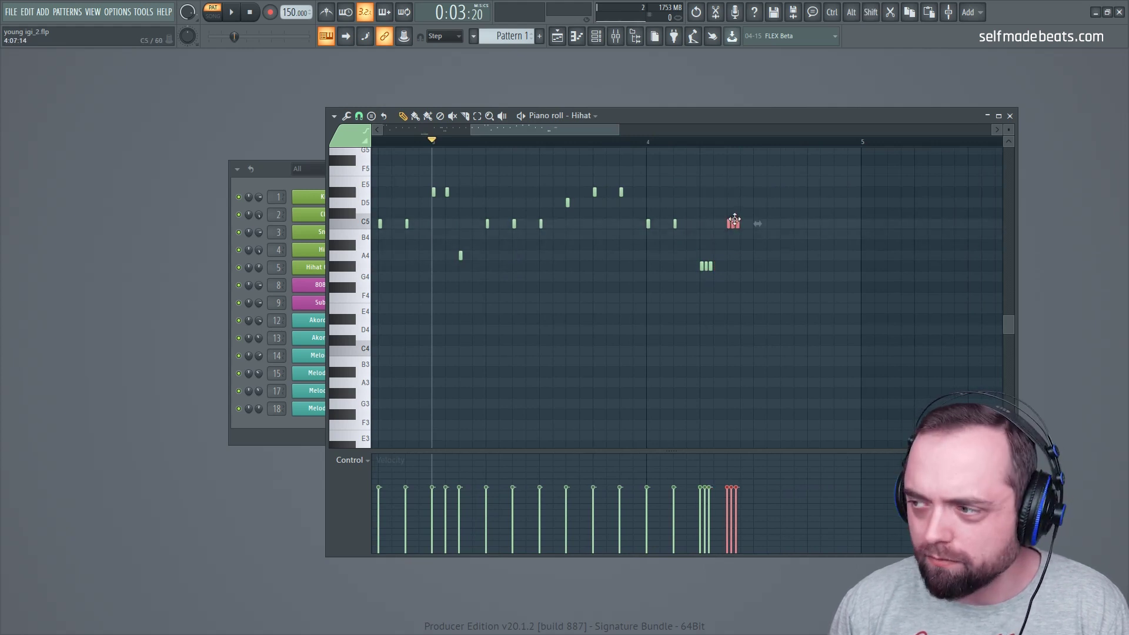
# - Play back from the end of bar 3 and move the C5 roll in bar 4 to step 6
pyautogui.click(633, 140)
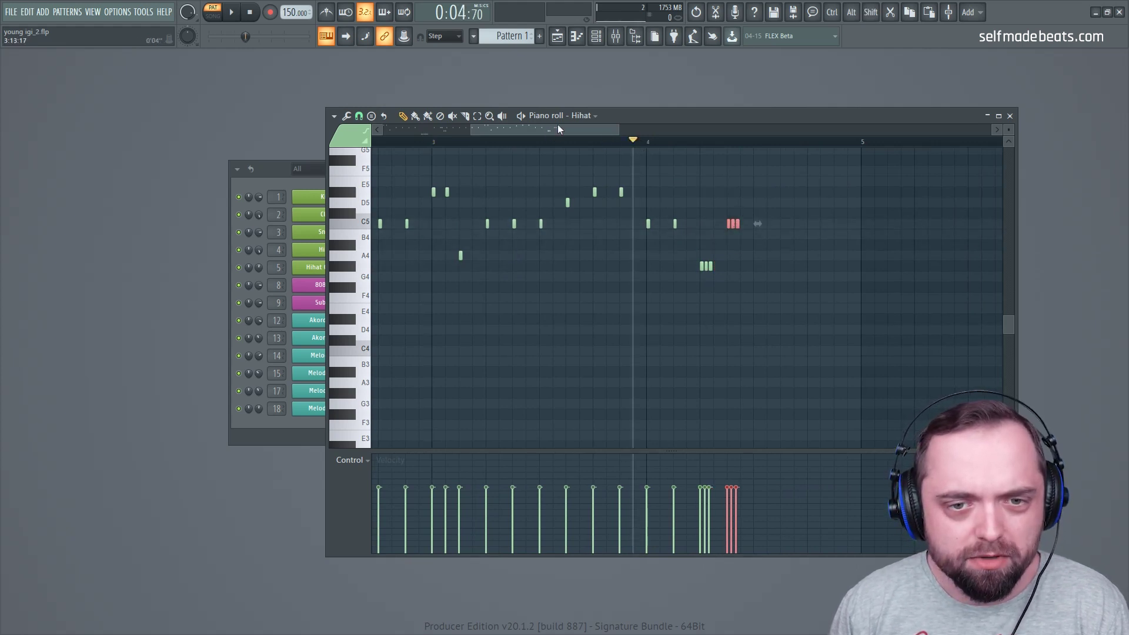
pyautogui.press('space')
pyautogui.press('space')
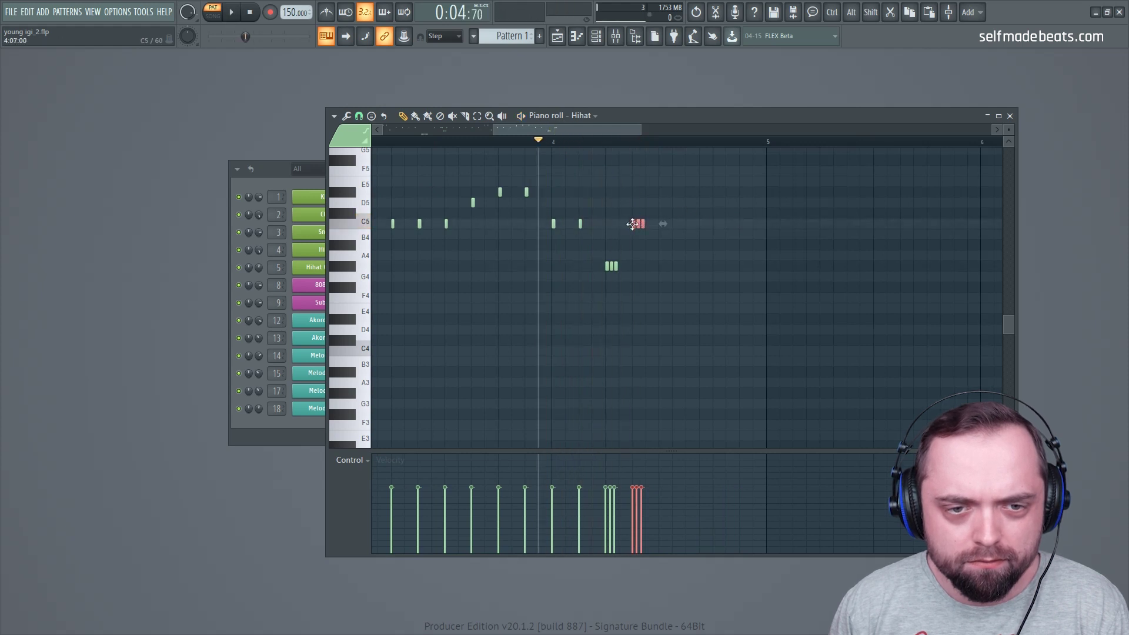
pyautogui.moveTo(632, 224); pyautogui.dragTo(618, 224)
pyautogui.press('space')
pyautogui.press('space')
pyautogui.click(634, 214)
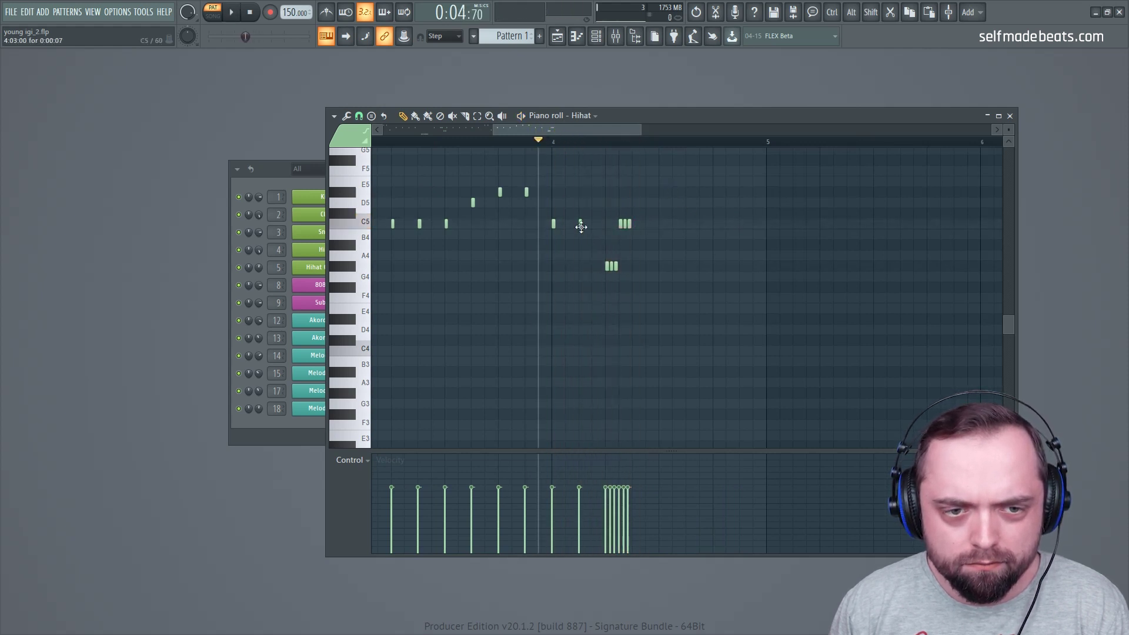
# - Add C5 notes on steps 7, 9, 11, 13 and 15 of bar 4 while checking them by playback
pyautogui.press('space')
pyautogui.press('space')
pyautogui.click(633, 224)
pyautogui.press('space')
pyautogui.click(660, 224)
pyautogui.press('space')
pyautogui.press('space')
pyautogui.press('space')
pyautogui.click(714, 224)
pyautogui.click(740, 223)
pyautogui.press('space')
pyautogui.scroll(-3, 706, 145)
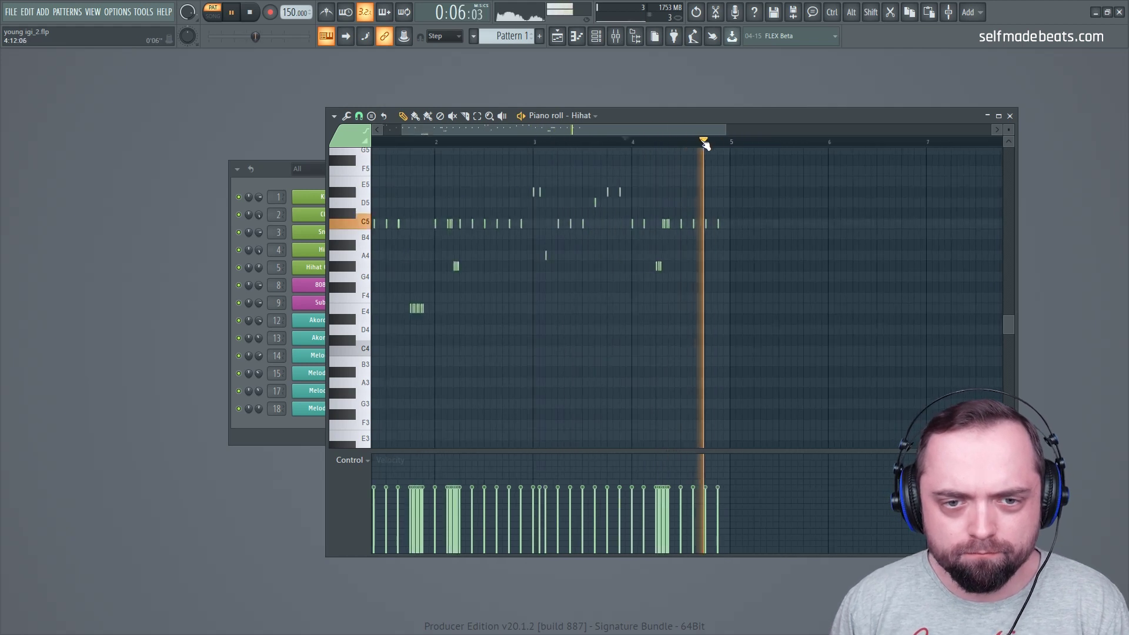
pyautogui.press('space')
# - Duplicate all hi-hat notes of bars 1 to 4 into bars 5 to 8 and play back from bar 5
pyautogui.moveTo(740, 367); pyautogui.dragTo(399, 251)
pyautogui.hotkey('ctrl', 'a')
pyautogui.scroll(-2, 608, 226)
pyautogui.press('shift')
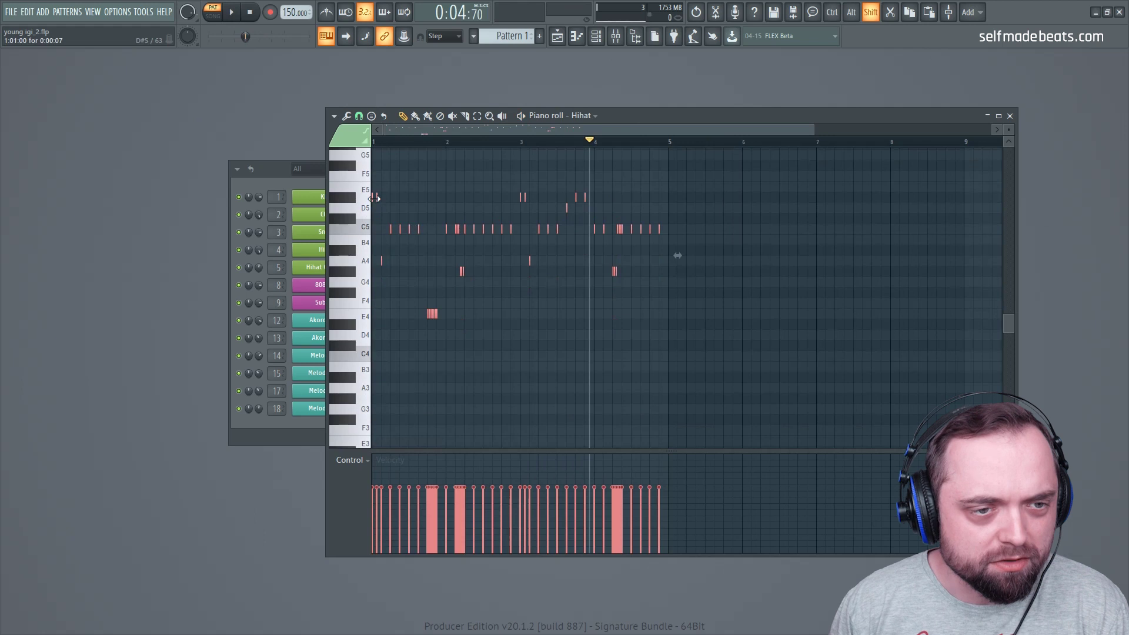
pyautogui.moveTo(377, 198); pyautogui.dragTo(674, 216)
pyautogui.click(671, 143)
pyautogui.press('space')
pyautogui.scroll(-3, 671, 143)
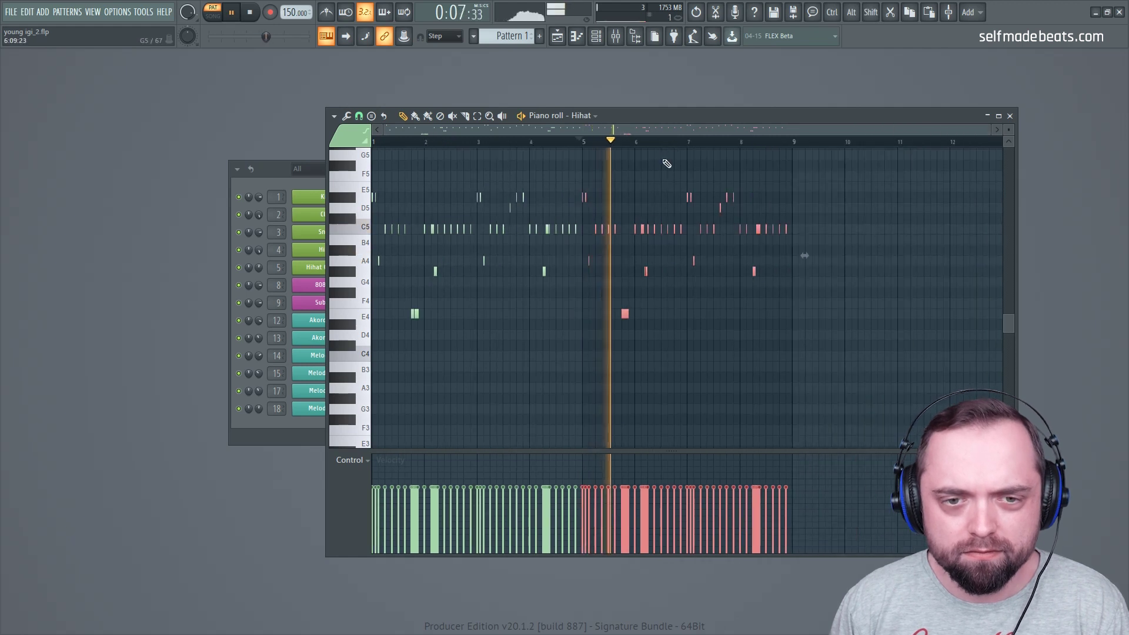
pyautogui.hotkey('ctrl', 'd')
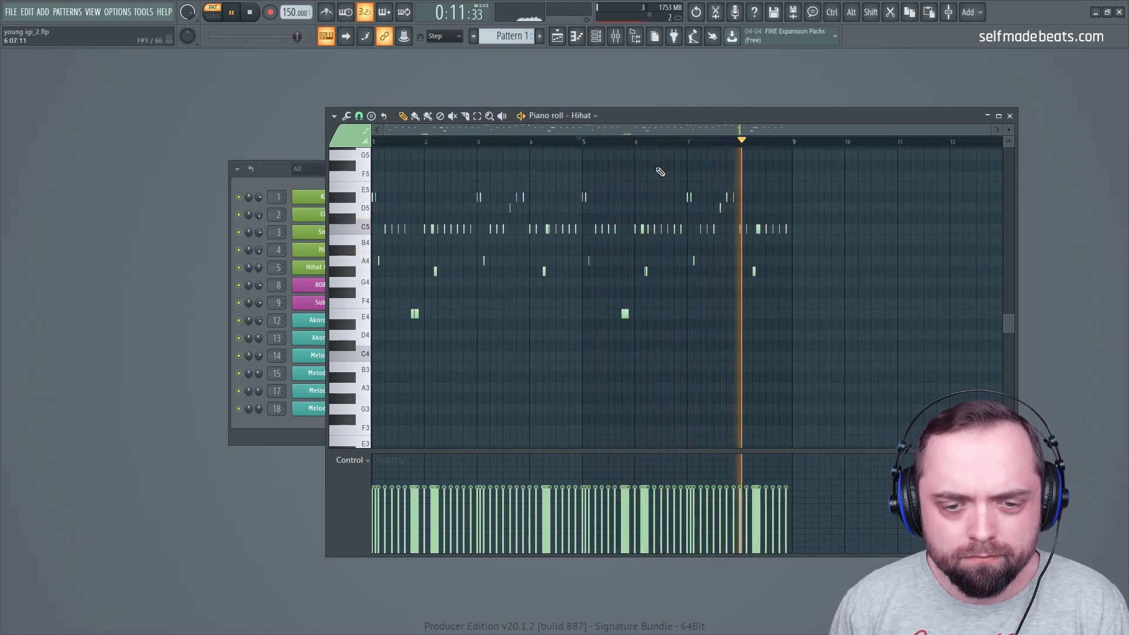
pyautogui.press('space')
# - Raise the velocity of all hi-hat notes slightly and play back the full drum pattern from the channel rack
pyautogui.moveTo(791, 481); pyautogui.dragTo(501, 469)
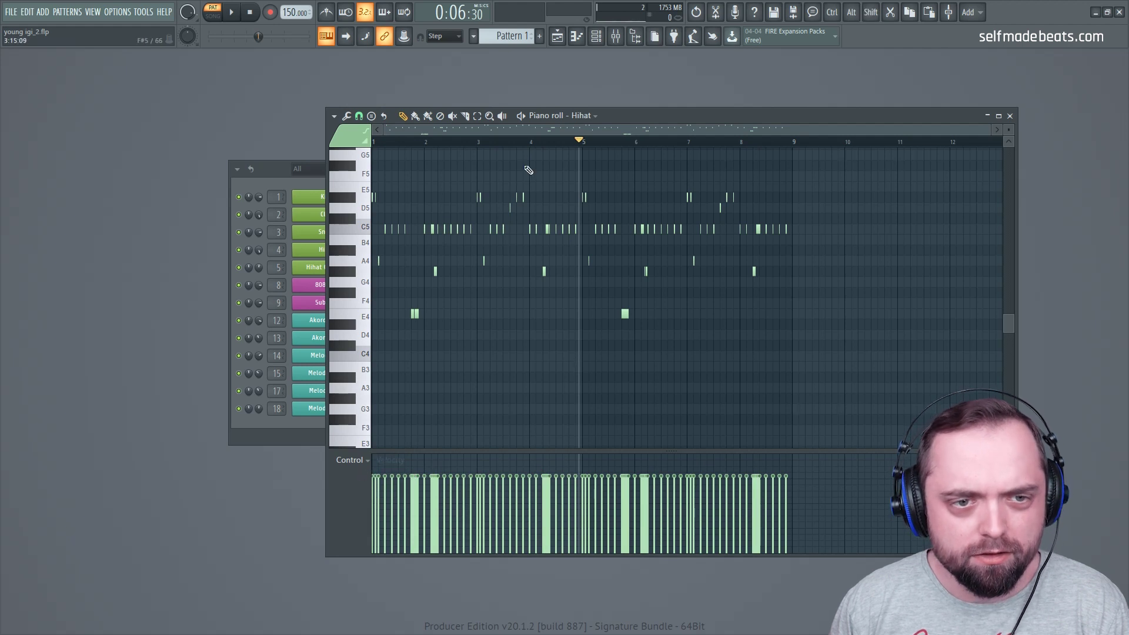
pyautogui.press('space')
pyautogui.click(1009, 117)
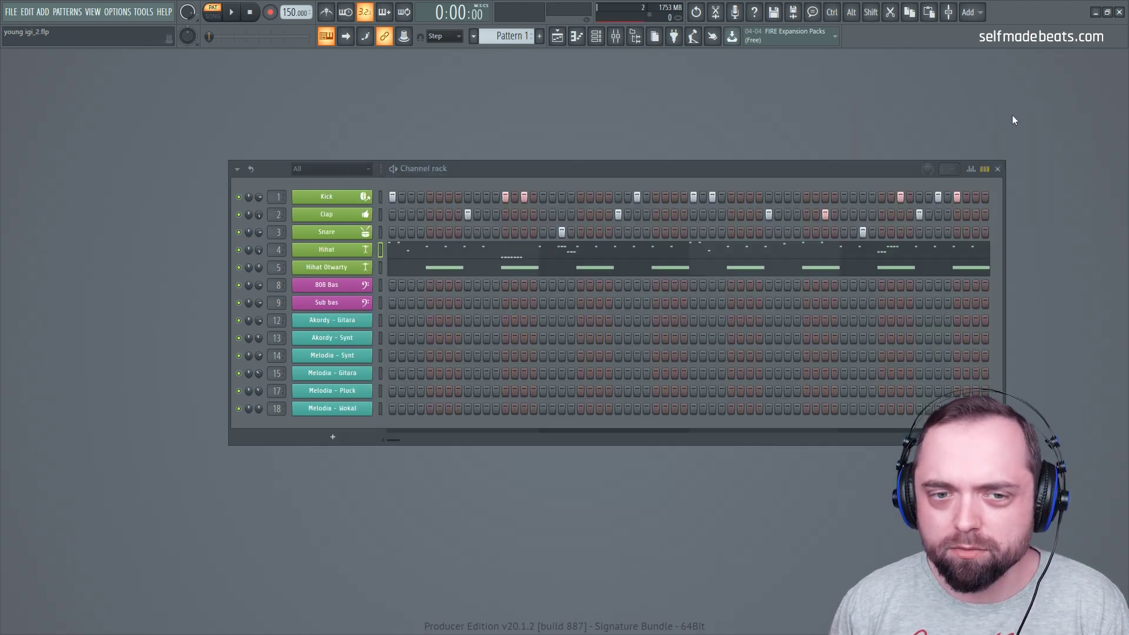
pyautogui.press('space')
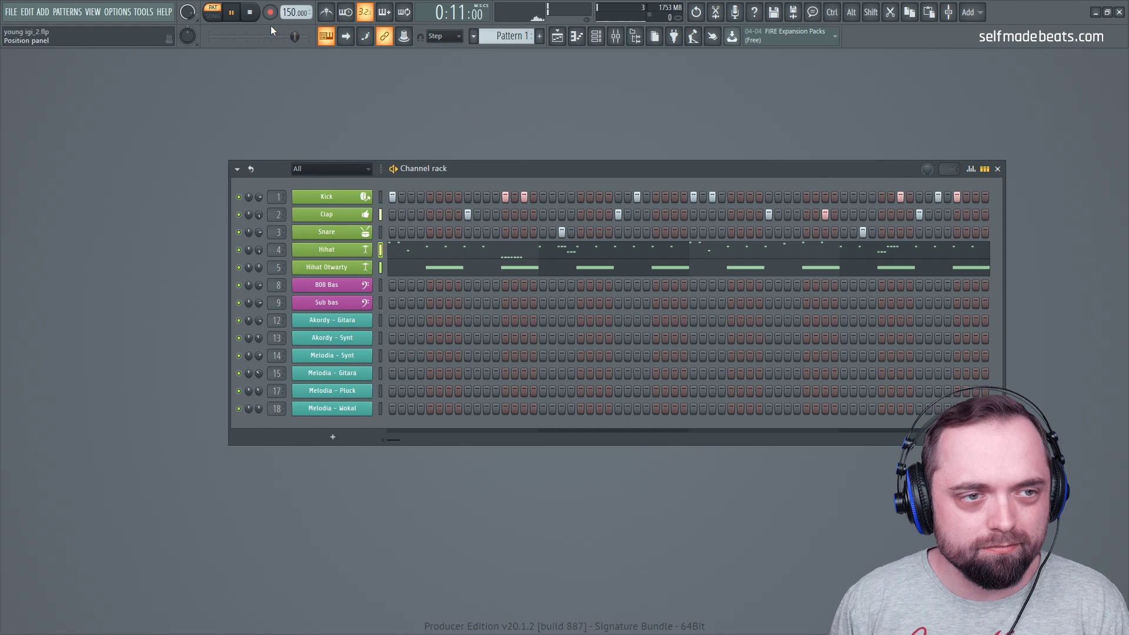
pyautogui.click(251, 13)
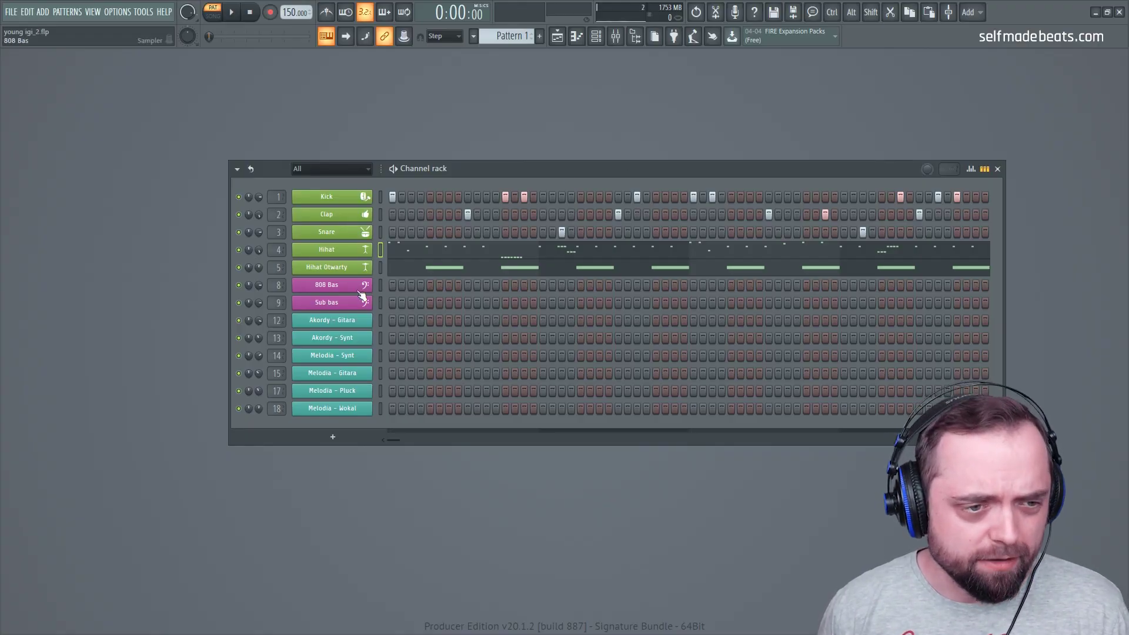
# - Open the 808 Bas channel's piano roll and draw a 12-step C6 note at the start of bar 1
pyautogui.rightClick(367, 288)
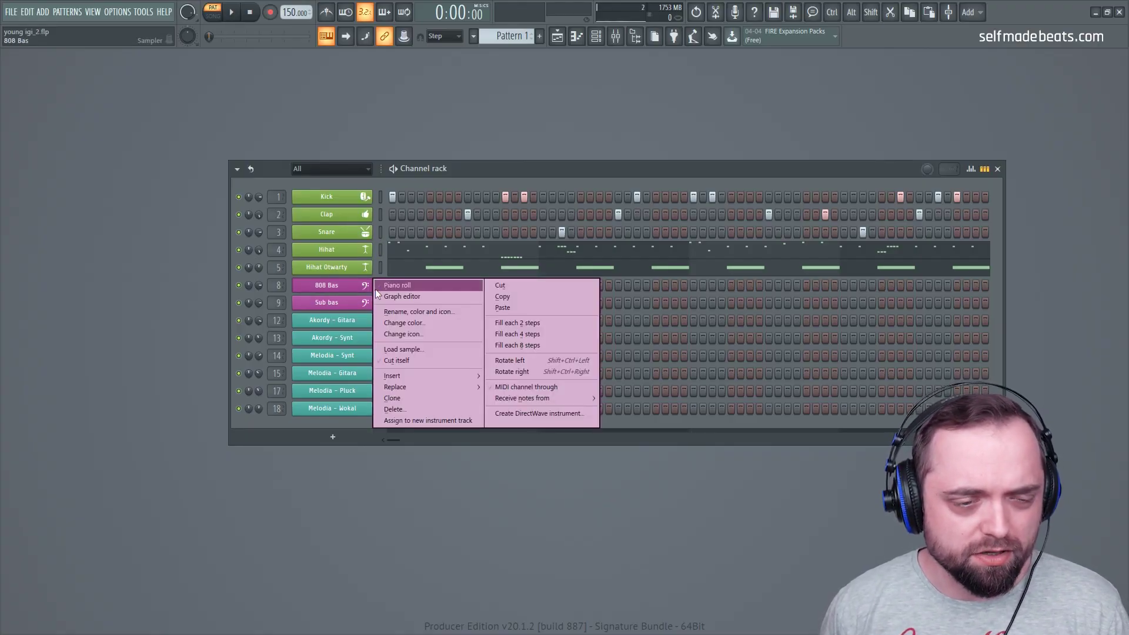
pyautogui.click(407, 287)
pyautogui.scroll(2, 406, 145)
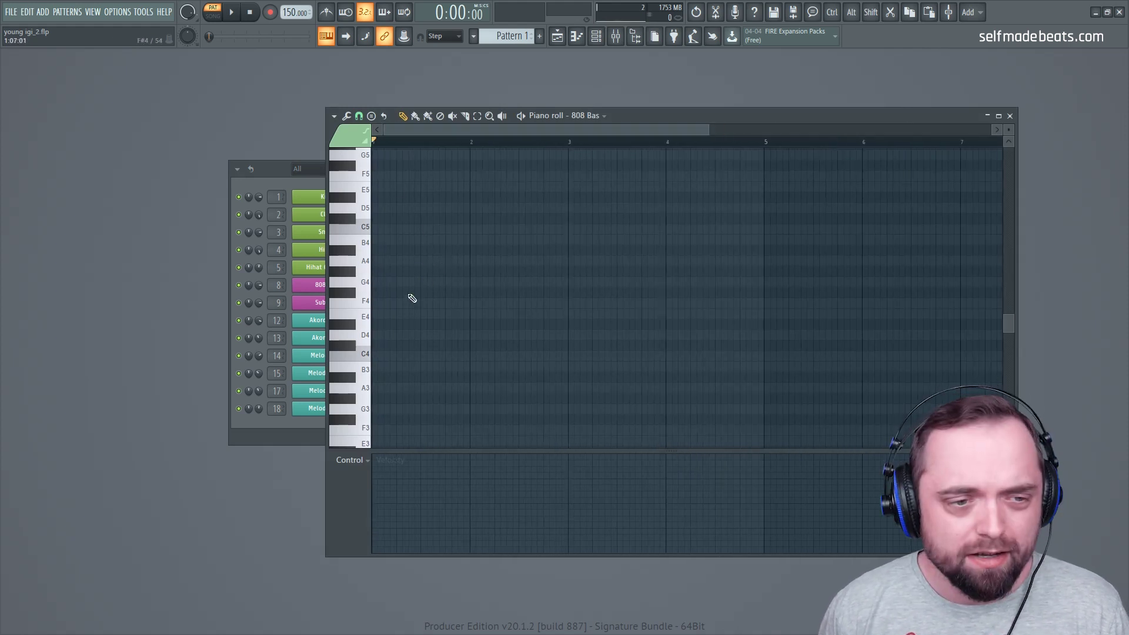
pyautogui.scroll(3, 405, 303)
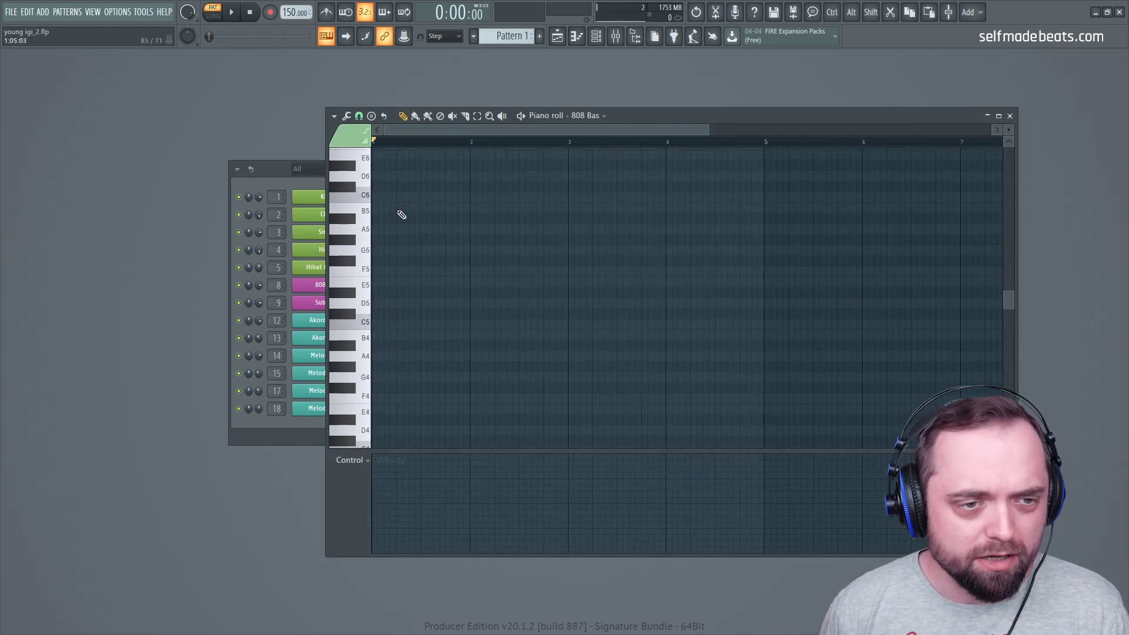
pyautogui.click(377, 199)
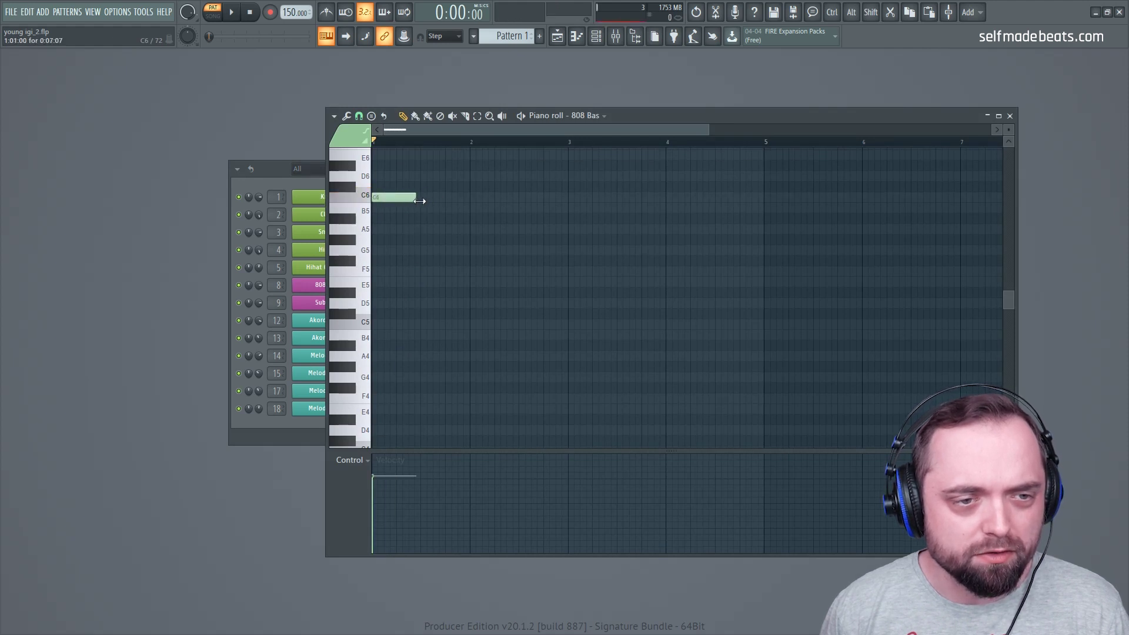
pyautogui.scroll(2, 440, 130)
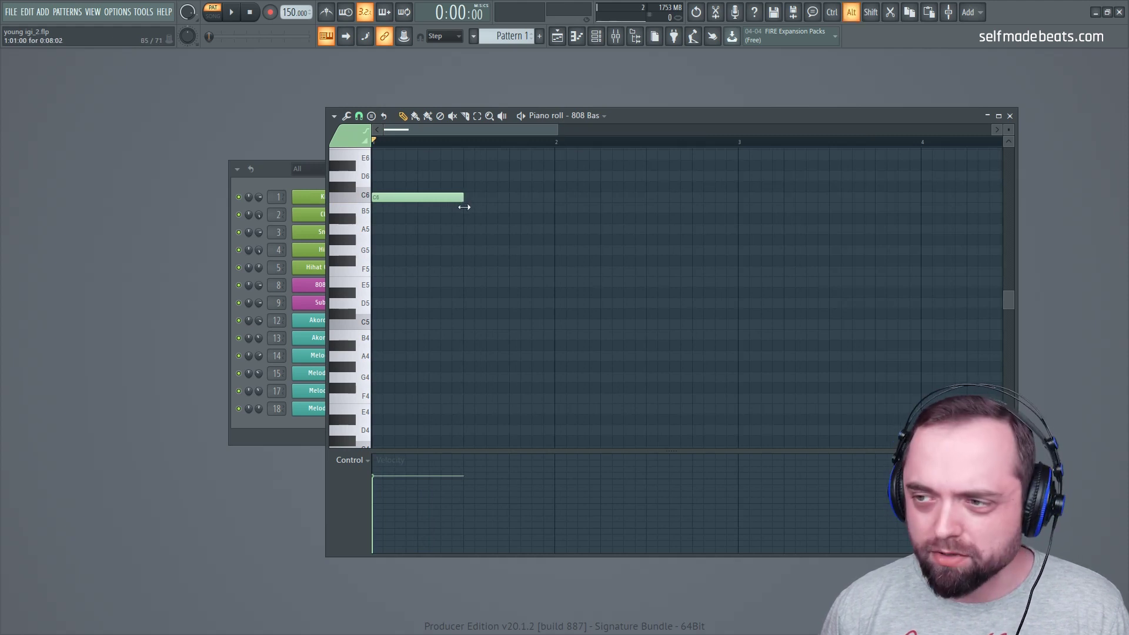
pyautogui.moveTo(635, 124); pyautogui.dragTo(688, 205)
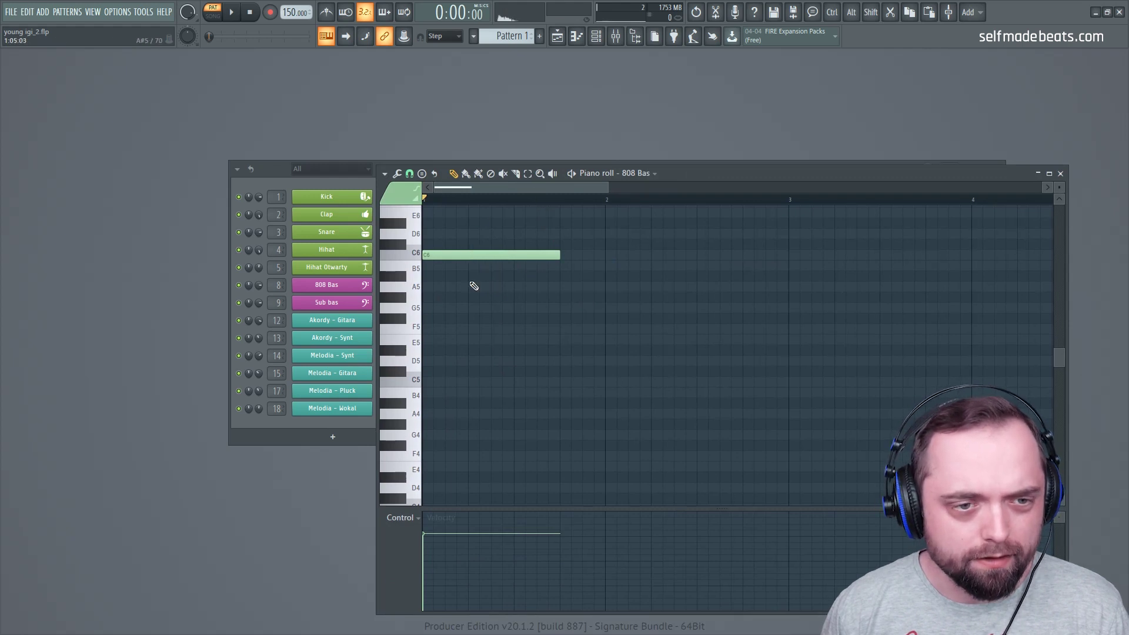
pyautogui.click(491, 256)
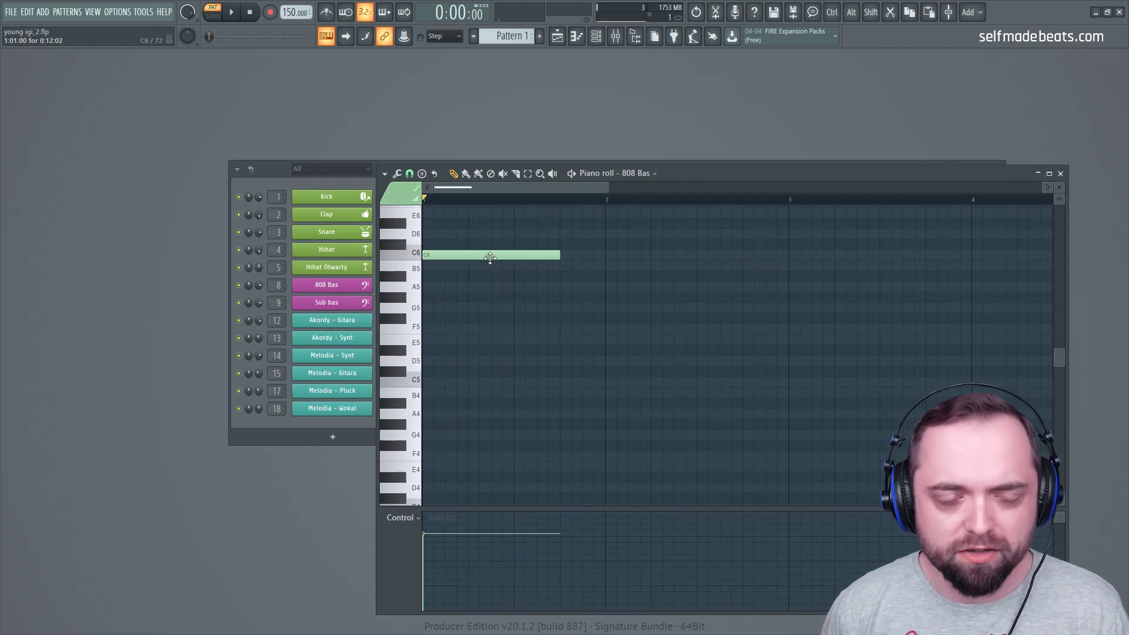
# - Continue the bass with a 2-step C6 on step 13, a 2-step A#5 on step 15 and a bar-long A#5 from bar 2
pyautogui.click(583, 257)
pyautogui.moveTo(680, 258); pyautogui.dragTo(582, 272)
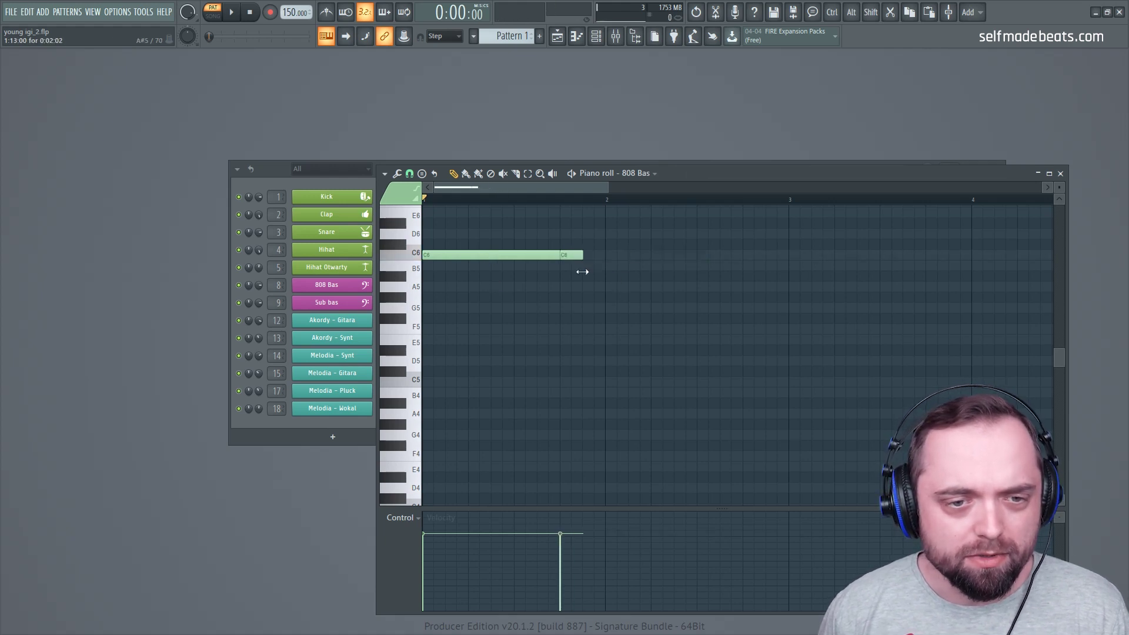
pyautogui.click(594, 277)
pyautogui.click(616, 277)
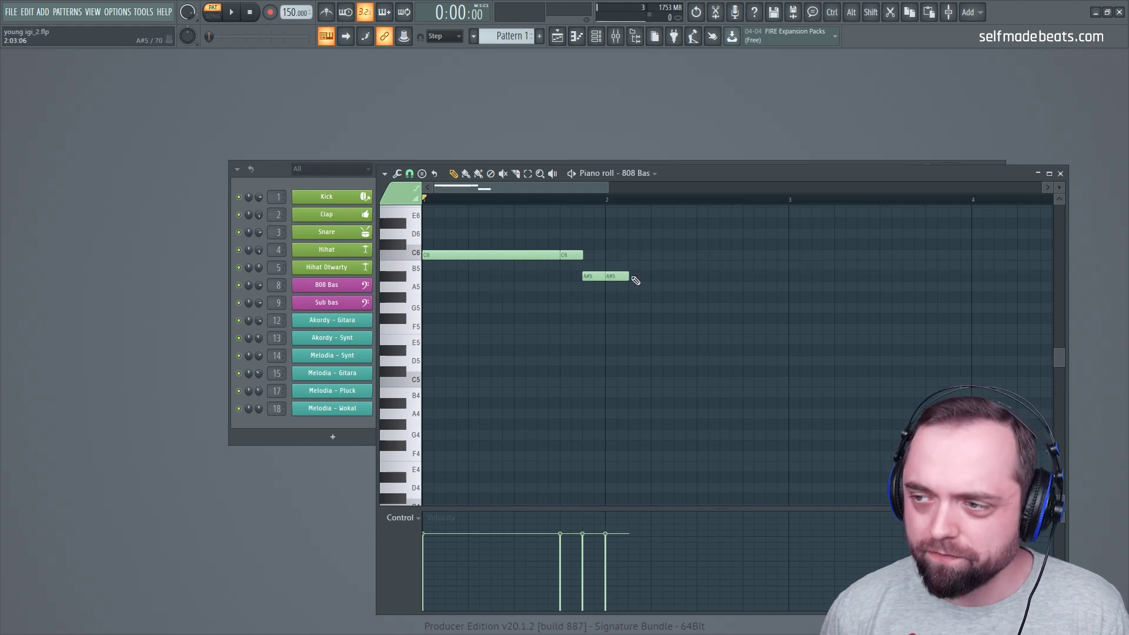
pyautogui.moveTo(673, 278); pyautogui.dragTo(785, 290)
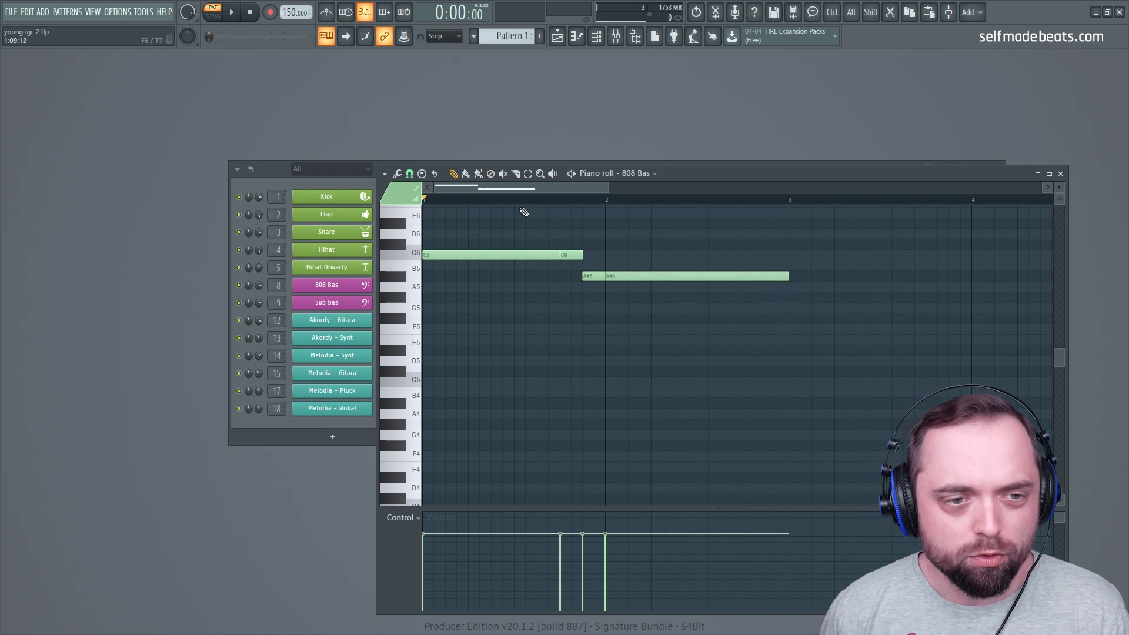
pyautogui.press('space')
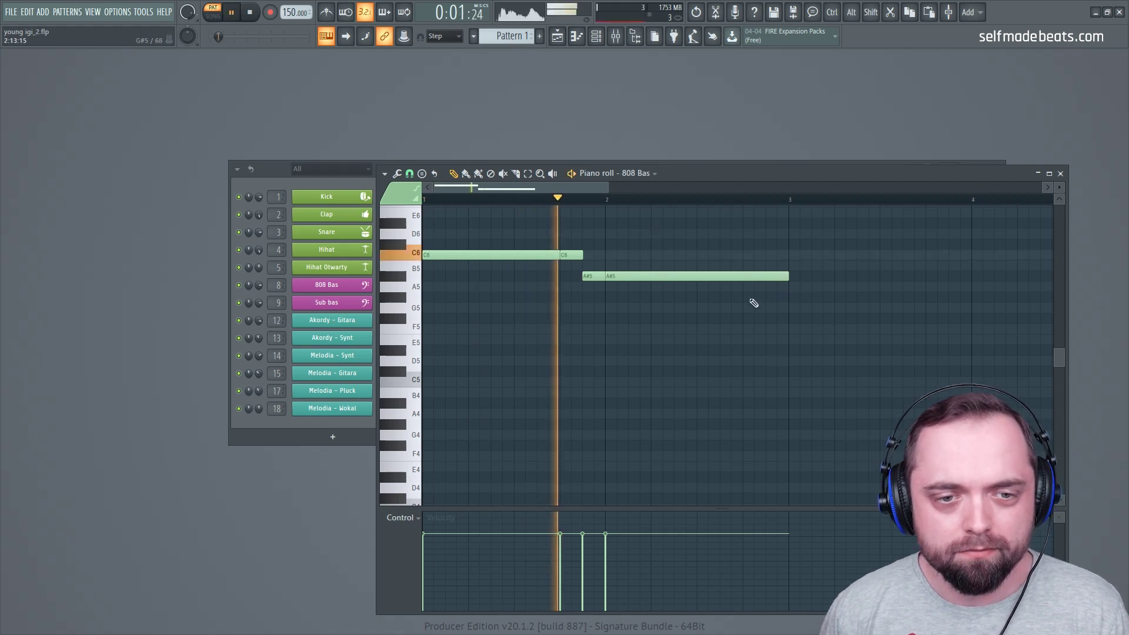
# - Shift the long A#5 to start on step 3 of bar 2, end it at bar 3, and lengthen the short A#5 to 4 steps
pyautogui.moveTo(664, 277); pyautogui.dragTo(687, 276)
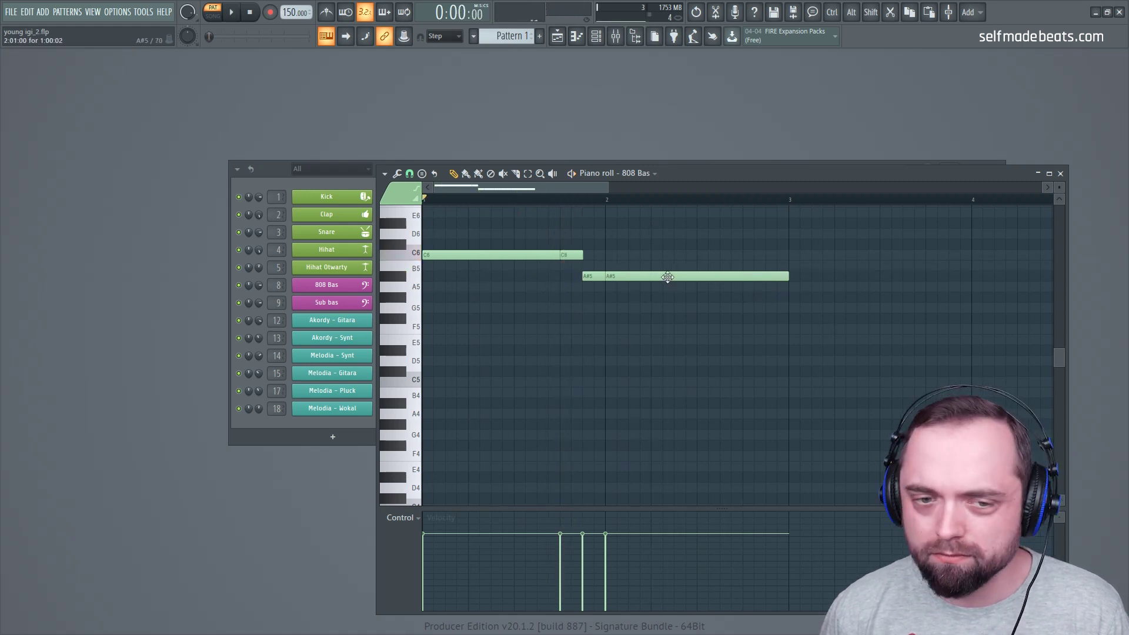
pyautogui.moveTo(606, 276); pyautogui.dragTo(627, 278)
pyautogui.press('space')
pyautogui.press('space')
pyautogui.moveTo(812, 276); pyautogui.dragTo(789, 276)
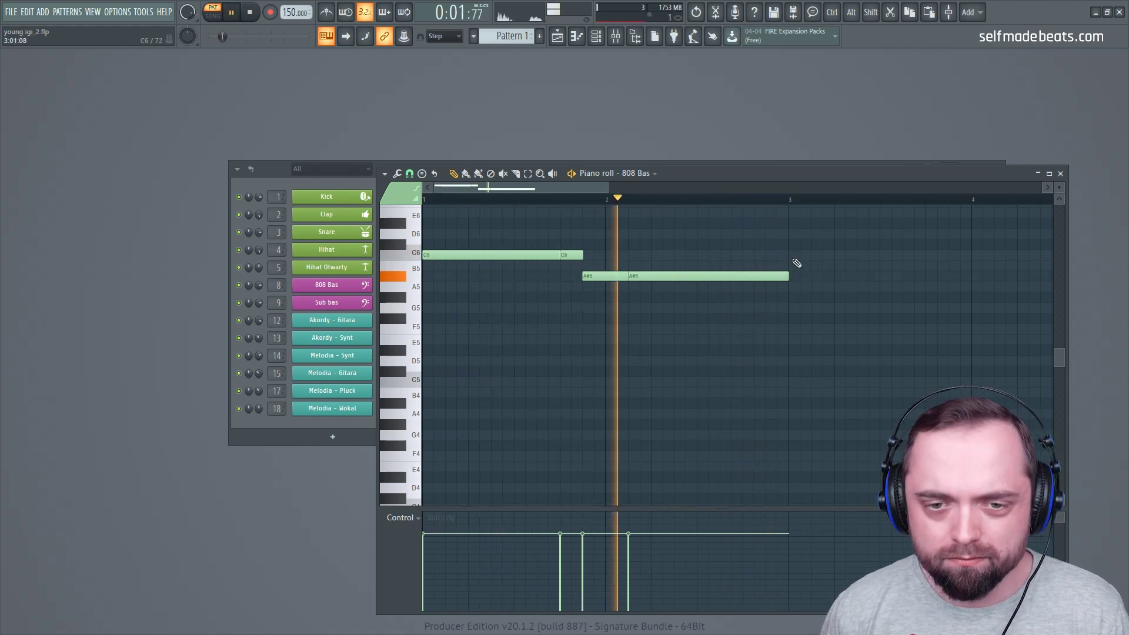
# - Add a 2-step C6 bass note at the start of bar 3 and a 12-step C6 note on step 3
pyautogui.click(795, 258)
pyautogui.press('space')
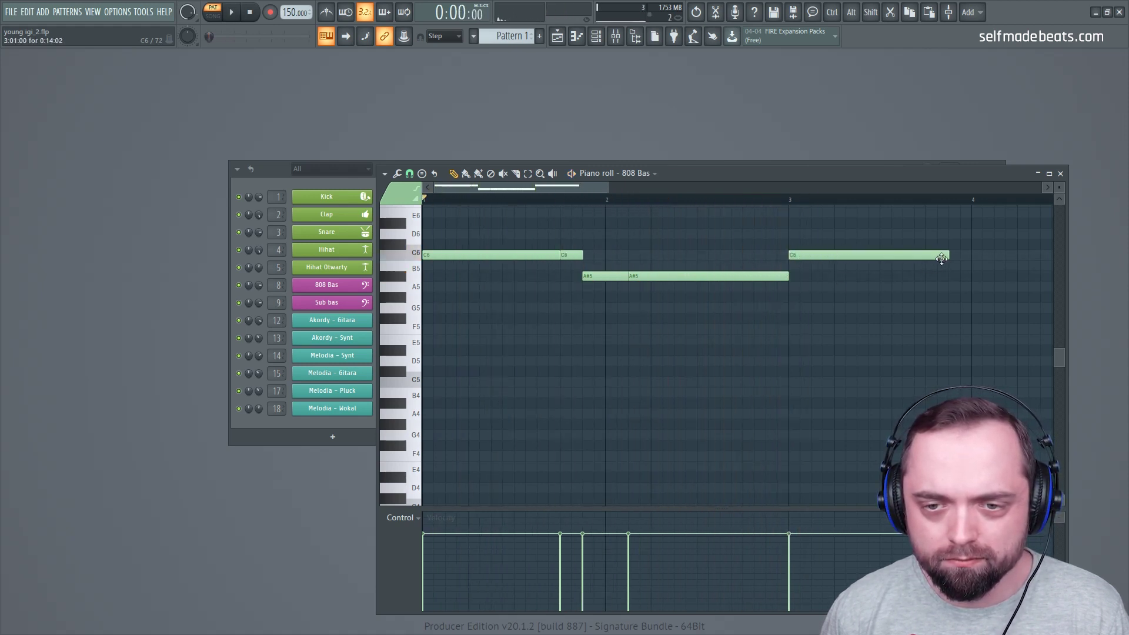
pyautogui.moveTo(950, 257); pyautogui.dragTo(845, 258)
pyautogui.press('space')
pyautogui.click(821, 256)
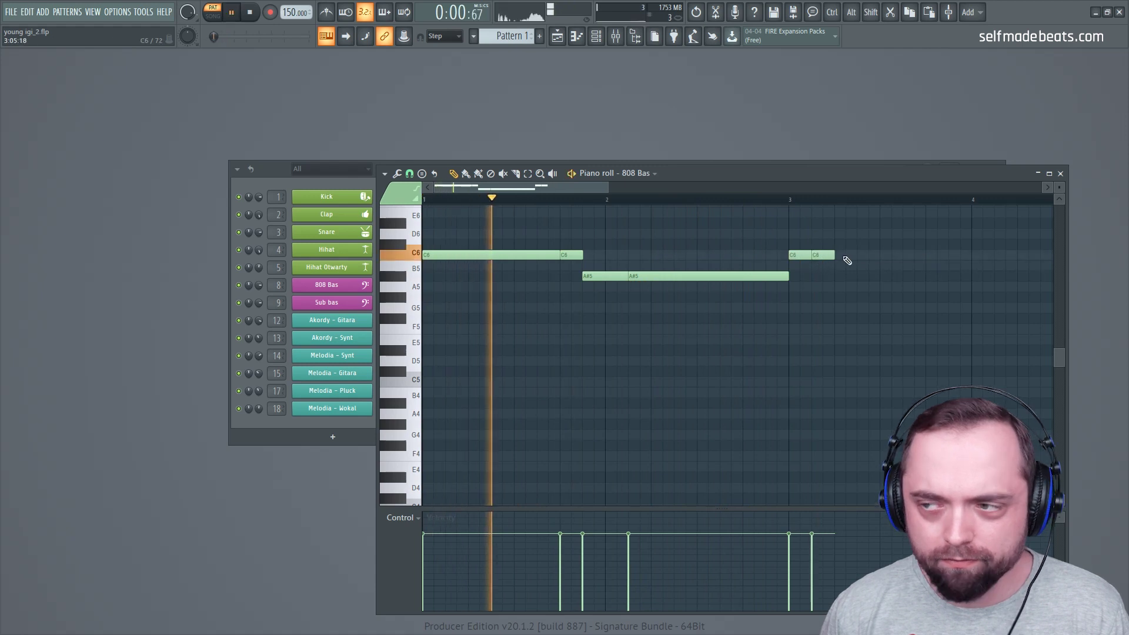
pyautogui.moveTo(834, 256); pyautogui.dragTo(944, 261)
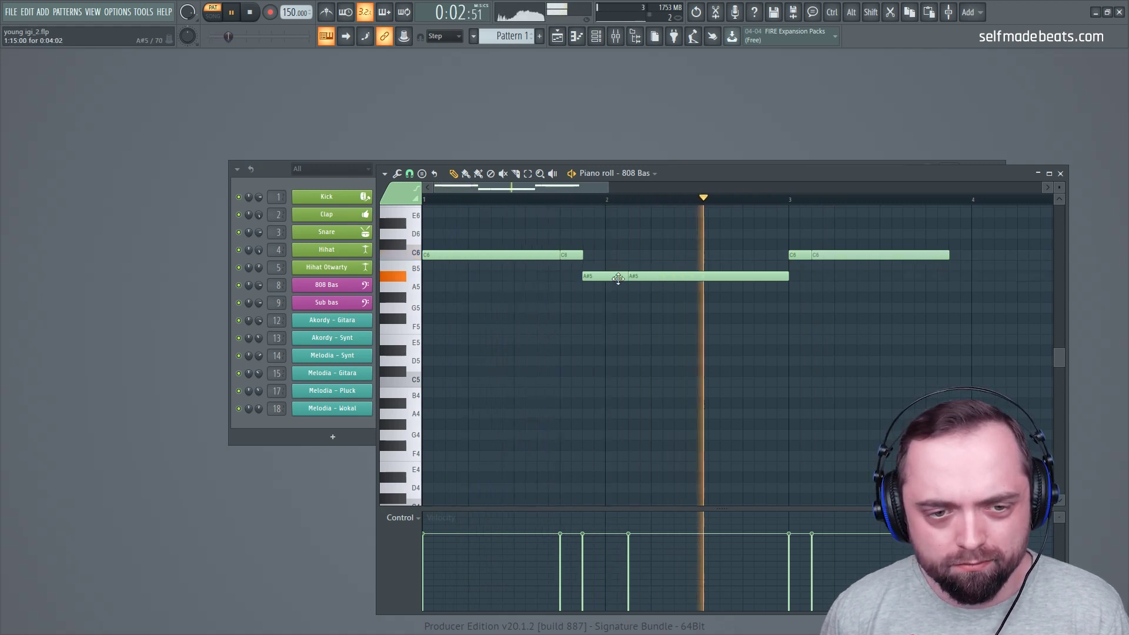
# - Add a 4-step A#5 on step 15 of bar 3 and a 7-step A#5 on step 3 of bar 4
pyautogui.moveTo(576, 187); pyautogui.dragTo(665, 187)
pyautogui.press('space')
pyautogui.press('space')
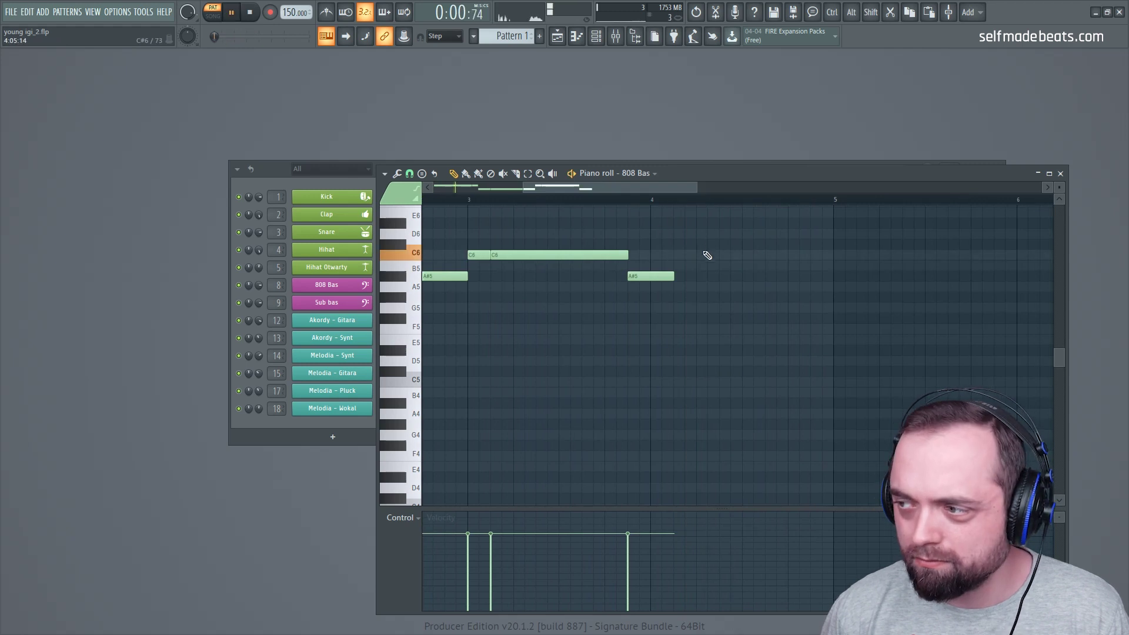
pyautogui.click(680, 276)
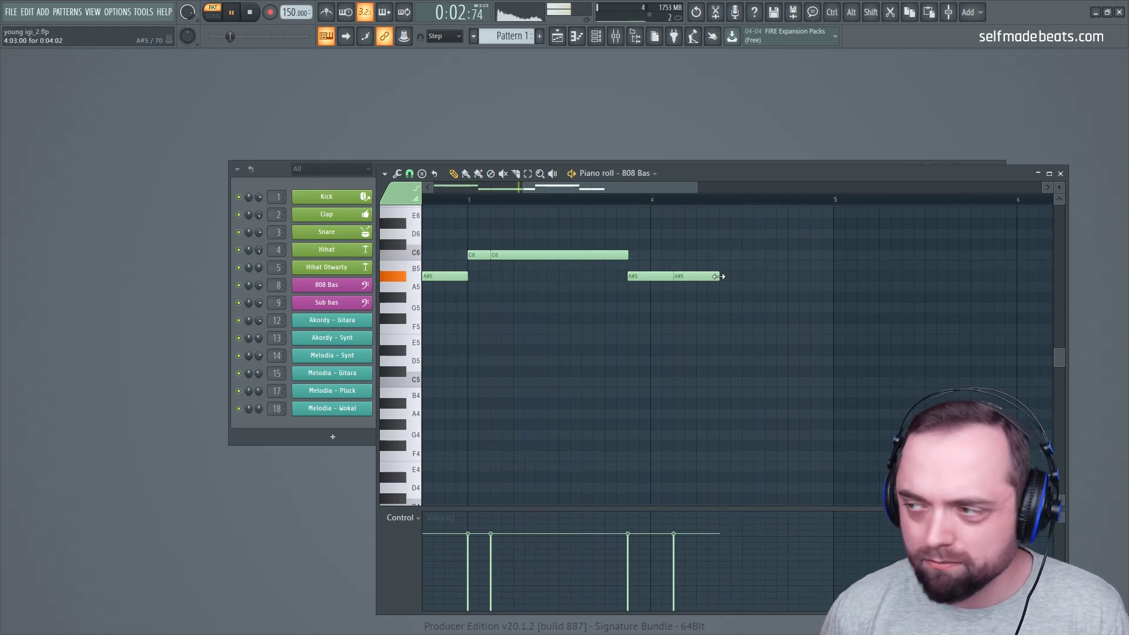
pyautogui.moveTo(719, 277); pyautogui.dragTo(756, 281)
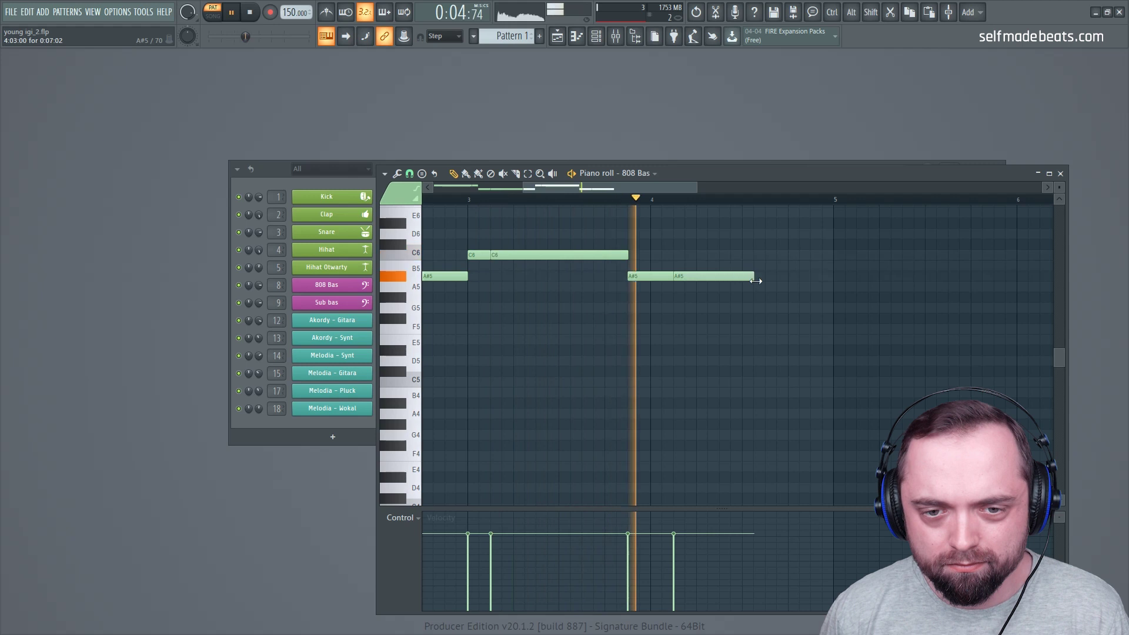
# - Lengthen the last A#5 in bar 4 to 8 steps, then add a 2-step A#5 on step 11 and a 4-step A#5 on step 13
pyautogui.press('space')
pyautogui.click(783, 275)
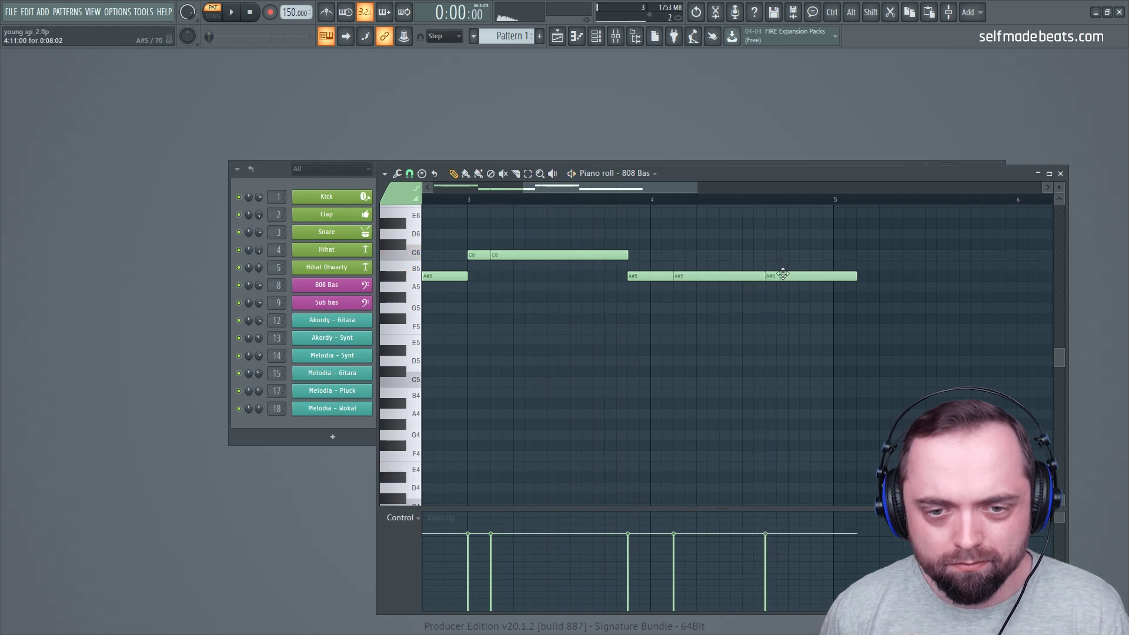
pyautogui.press('space')
pyautogui.moveTo(856, 276)
pyautogui.mouseDown()
pyautogui.moveTo(772, 274)
pyautogui.moveTo(834, 277)
pyautogui.mouseUp()
pyautogui.click(792, 276)
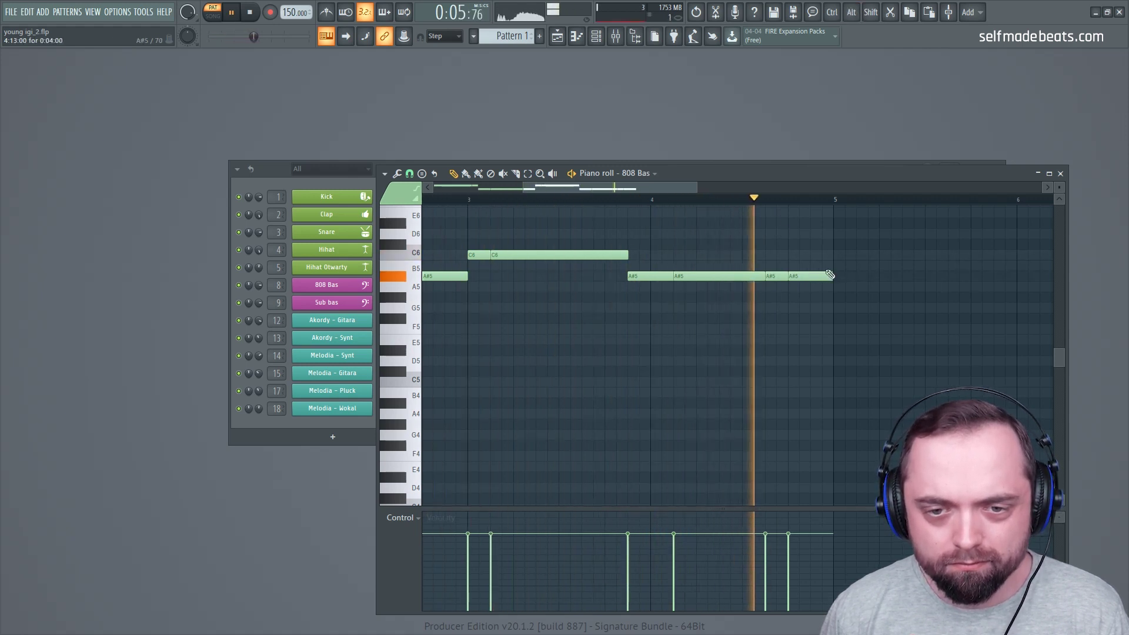
pyautogui.press('space')
# - Duplicate the four-bar 808 Bas line into bars 5 to 8 and play it back
pyautogui.press('ctrl')
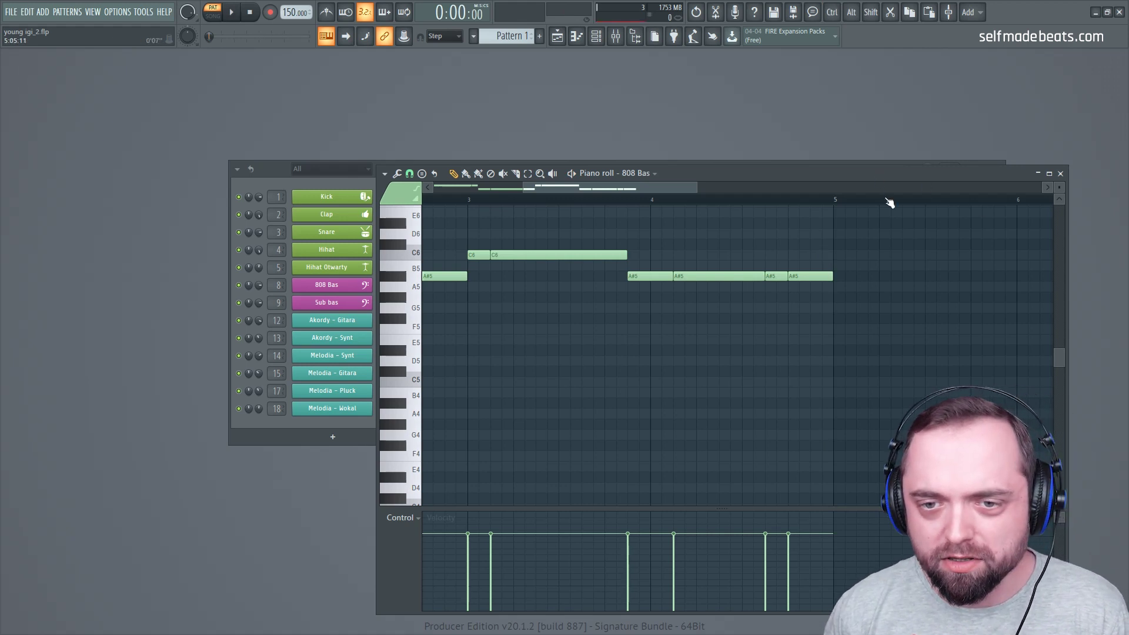
pyautogui.scroll(-4, 889, 203)
pyautogui.moveTo(866, 388); pyautogui.dragTo(729, 257)
pyautogui.scroll(-2, 710, 204)
pyautogui.click(681, 353)
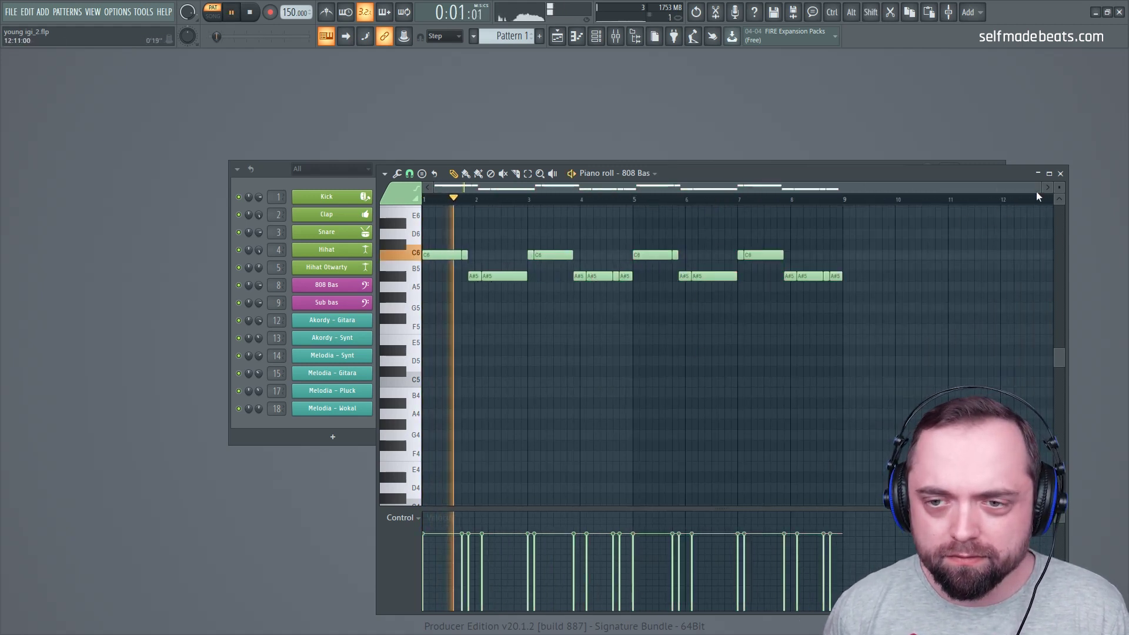
# - Stop playback and copy the 808 Bas notes into the Sub bas channel
pyautogui.press('F7')
pyautogui.press('space')
pyautogui.click(380, 302)
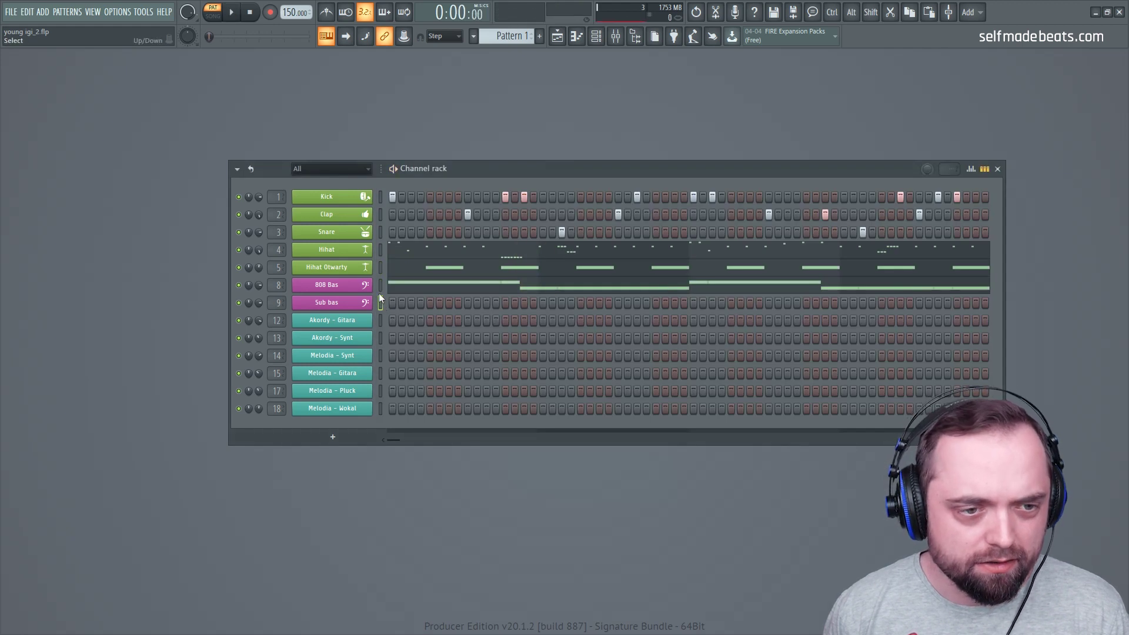
pyautogui.hotkey('ctrl', 'v')
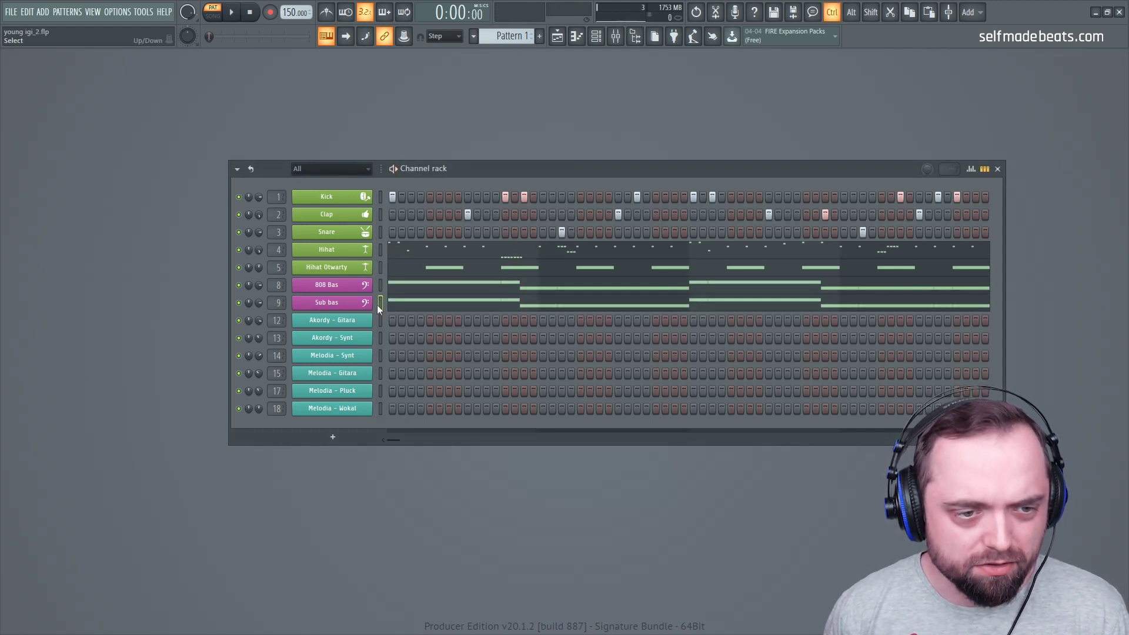
# - Transpose the Sub bas notes down three octaves to C3 and A#2 and listen to them with the beat
pyautogui.press('F7')
pyautogui.hotkey('ctrl', 'Down')
pyautogui.hotkey('ctrl', 'Down')
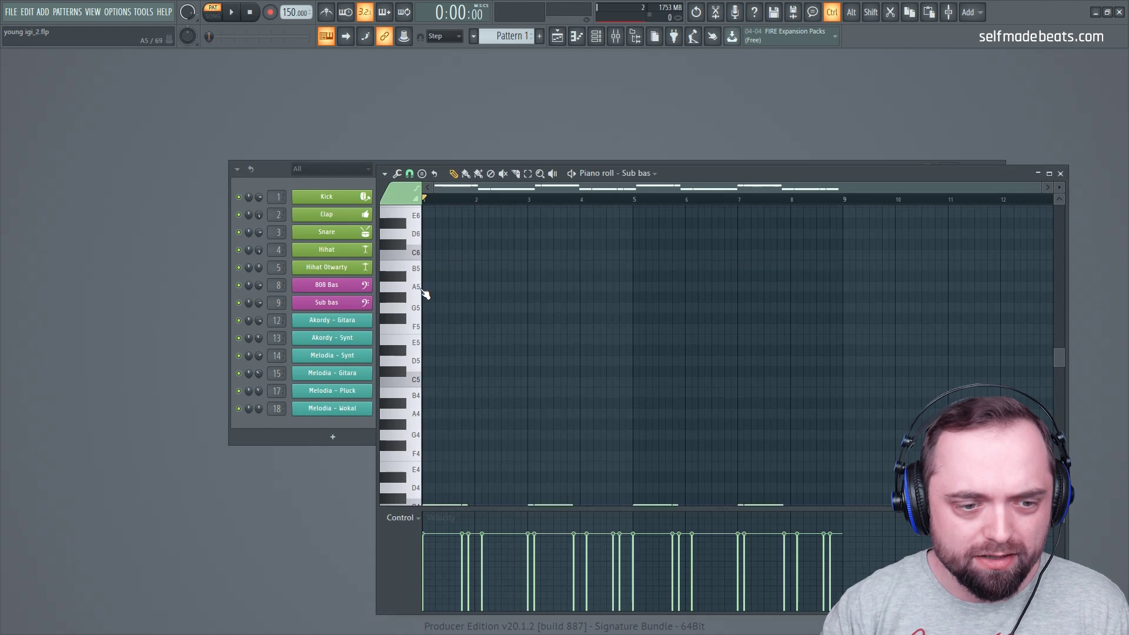
pyautogui.scroll(-5, 559, 258)
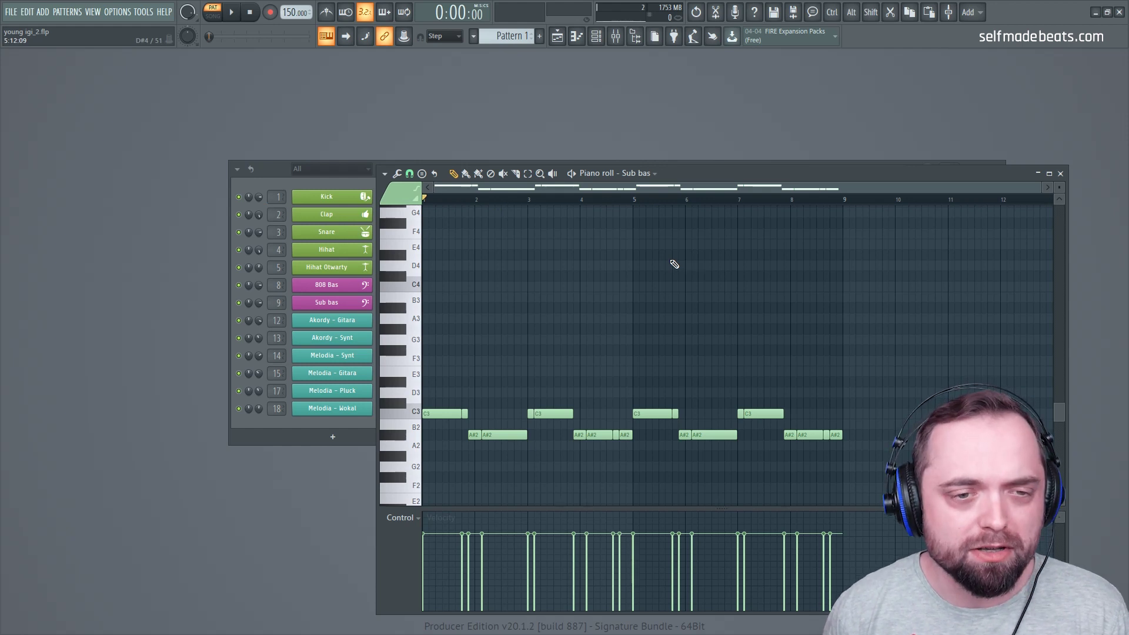
pyautogui.press('space')
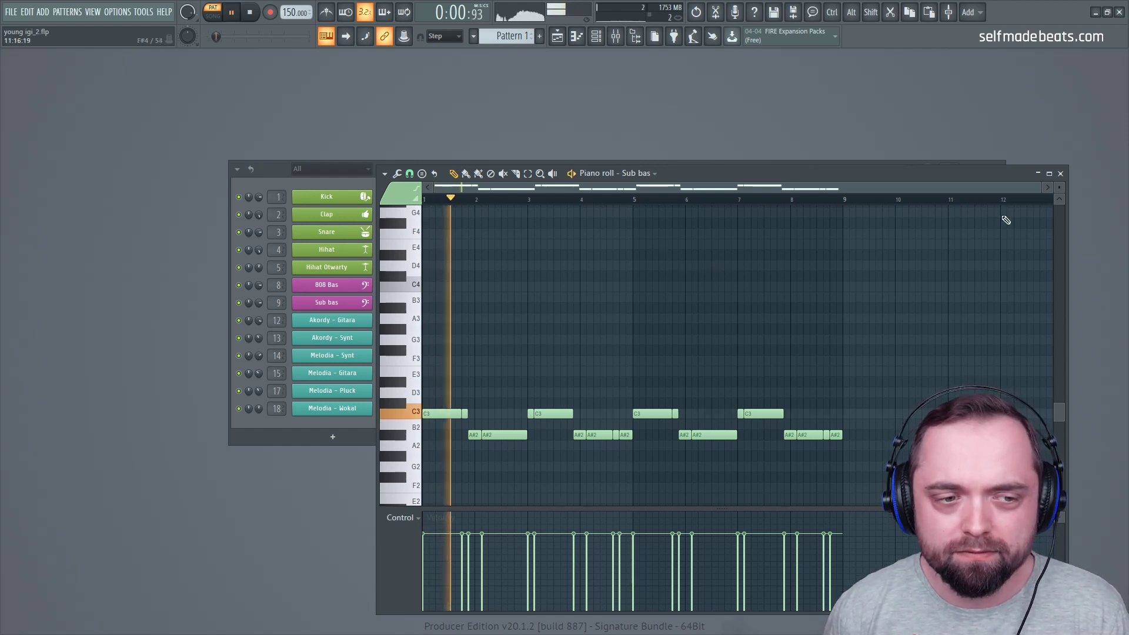
pyautogui.click(1060, 174)
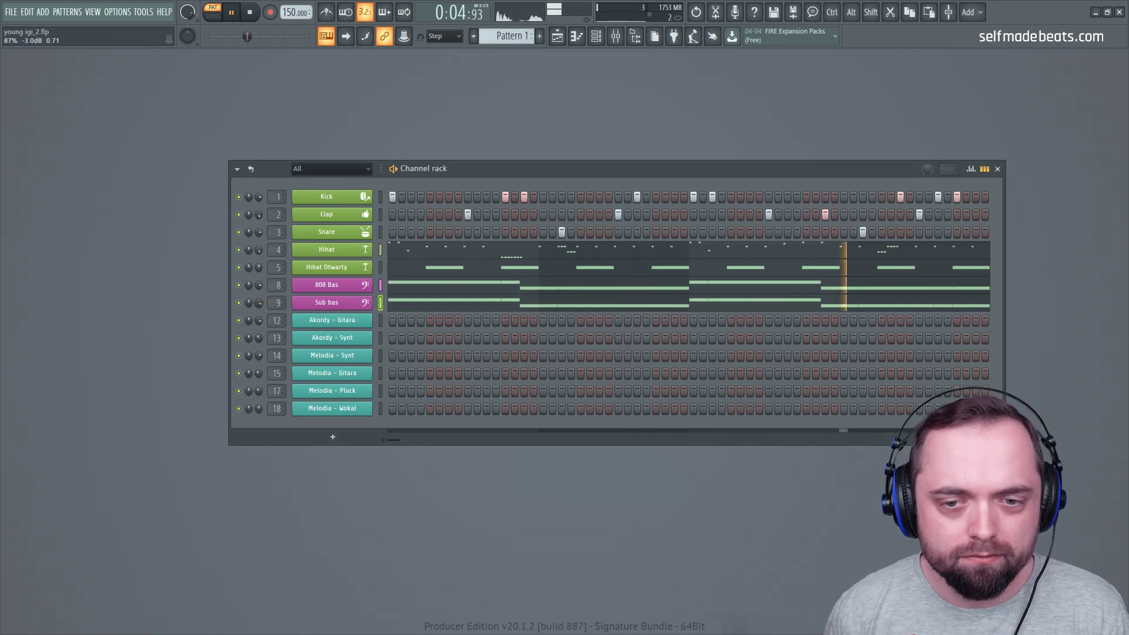
pyautogui.press('space')
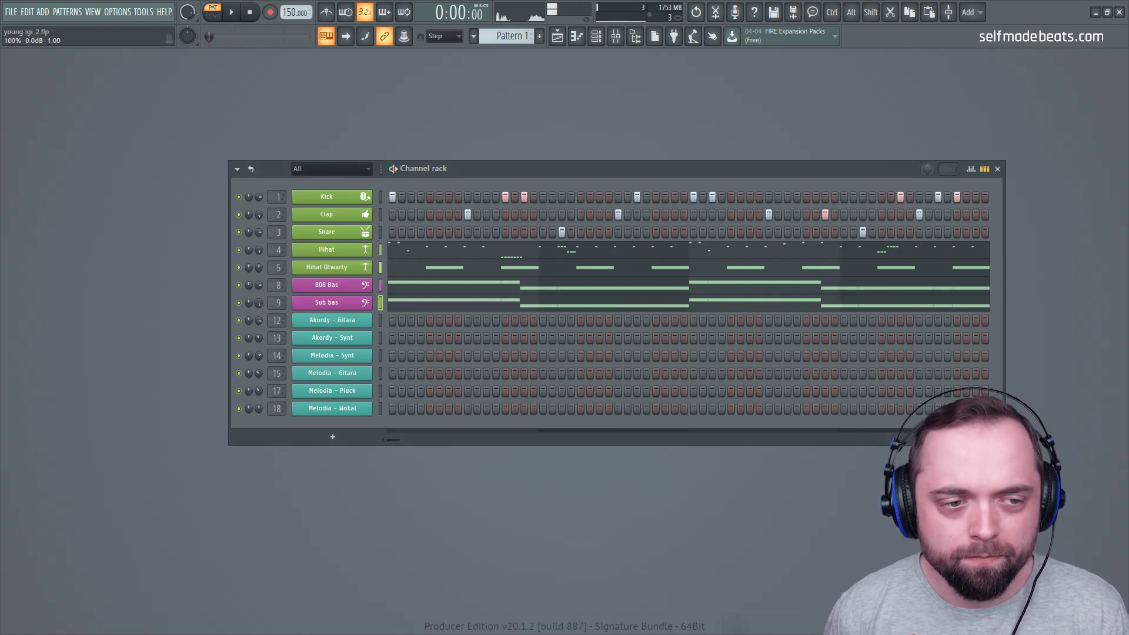
# - Try the Sub bas line one octave higher on C4 and A#3 during playback, and return it to C3 and A#2
pyautogui.click(428, 305)
pyautogui.press('ctrl')
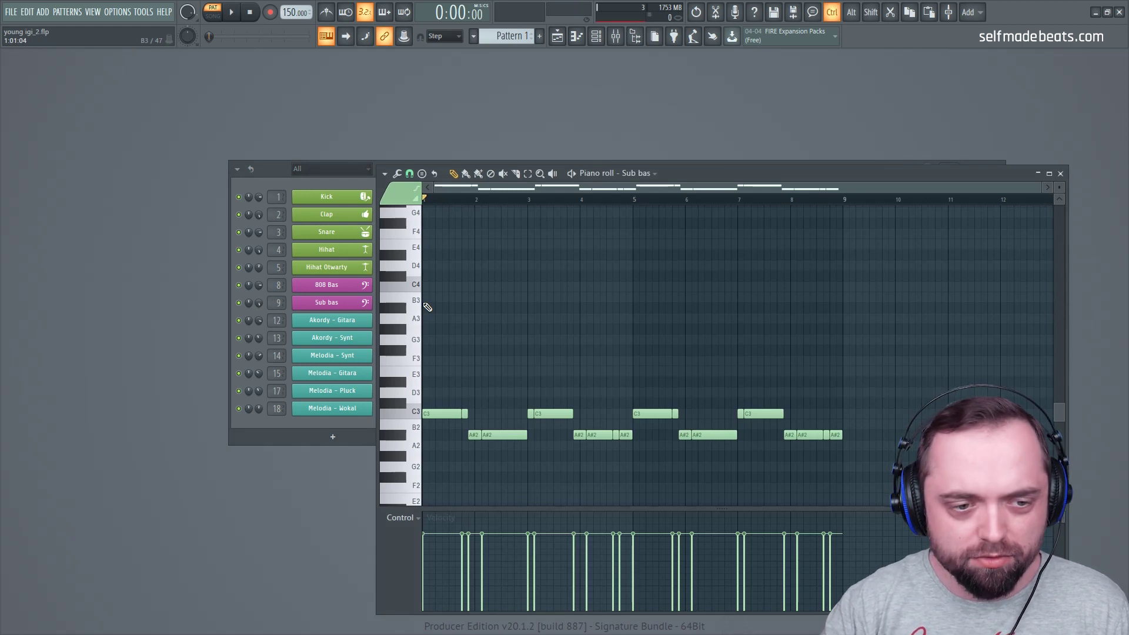
pyautogui.hotkey('ctrl', 'Up')
pyautogui.press('space')
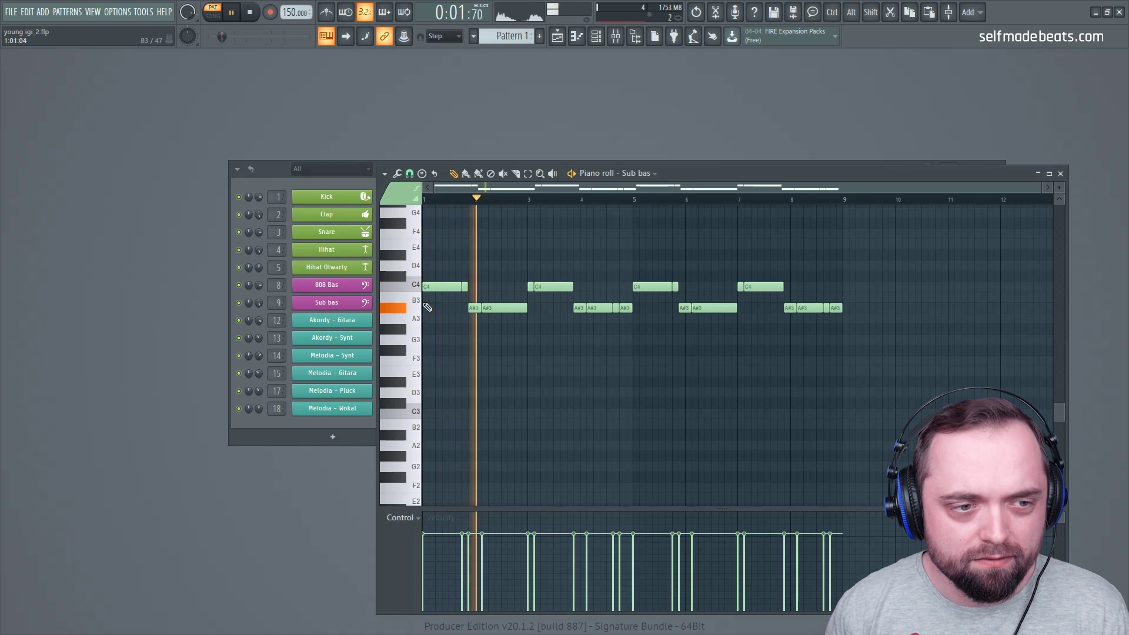
pyautogui.press('F6')
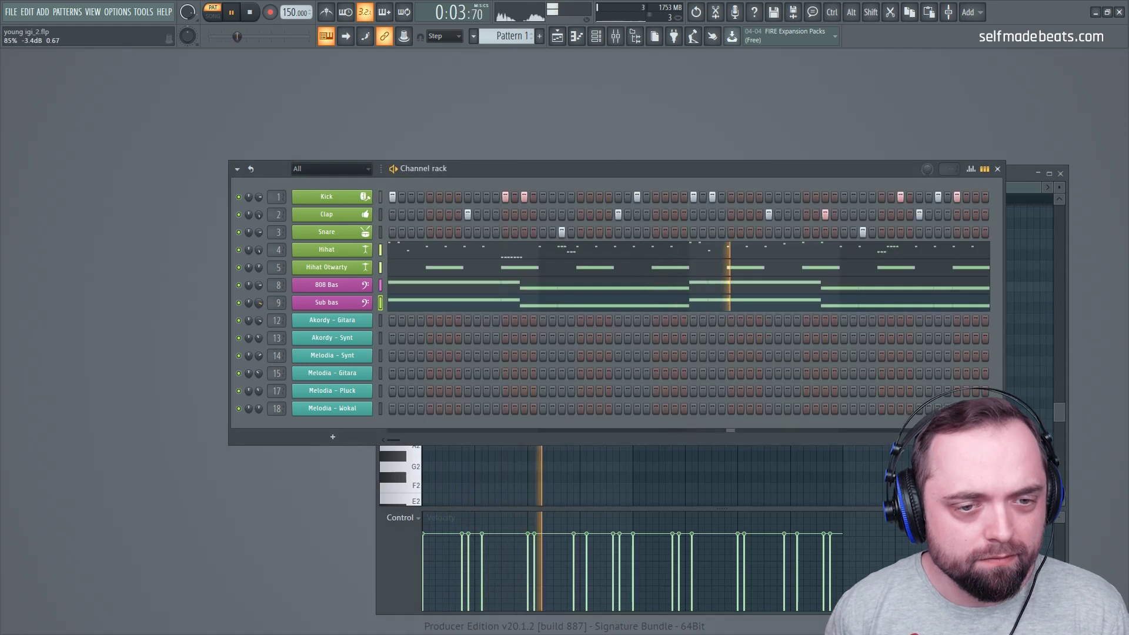
pyautogui.press('space')
pyautogui.press('F7')
pyautogui.hotkey('ctrl', 'Down')
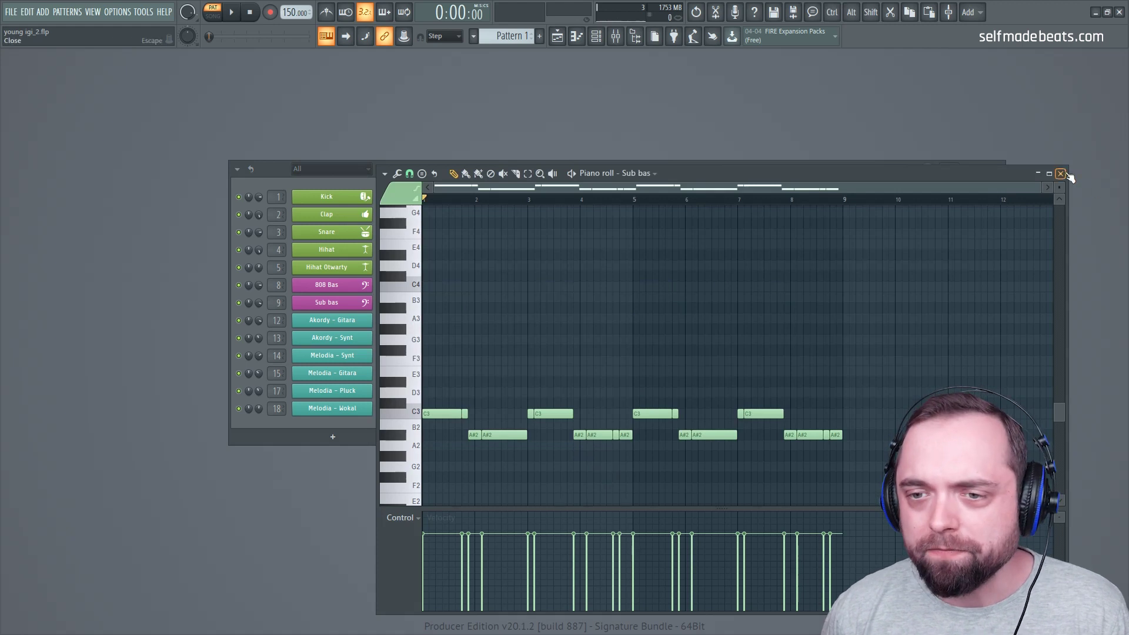
# - Open the piano roll of Akordy - Gitara and place a one-beat chord of D#4, G4 and C5 at the start of bar 1
pyautogui.press('F6')
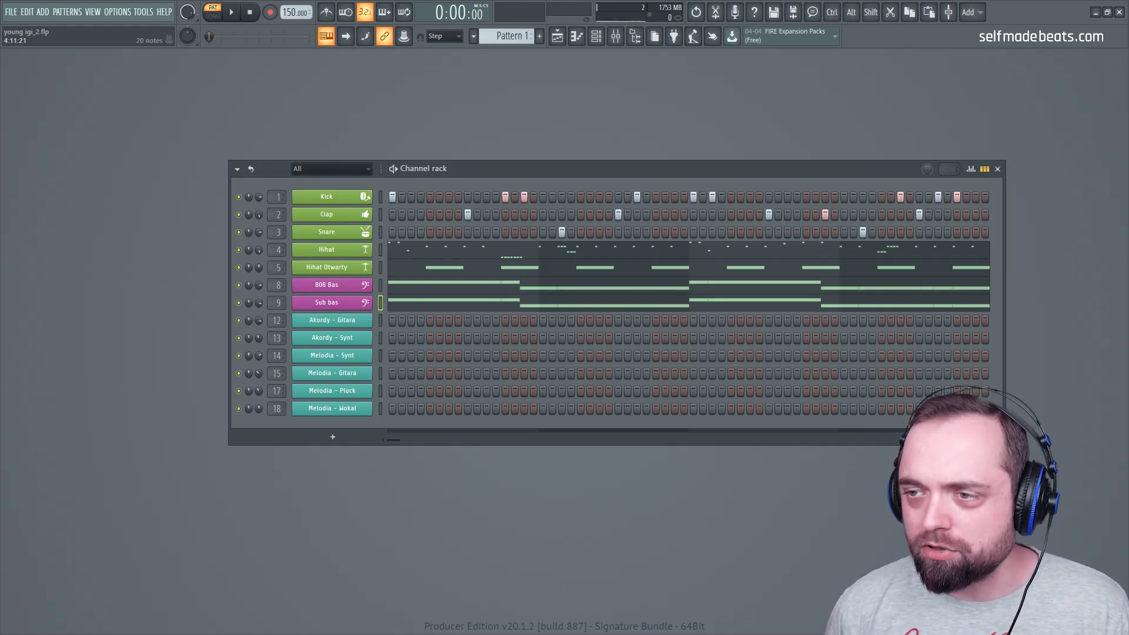
pyautogui.rightClick(351, 319)
pyautogui.click(414, 318)
pyautogui.scroll(3, 456, 147)
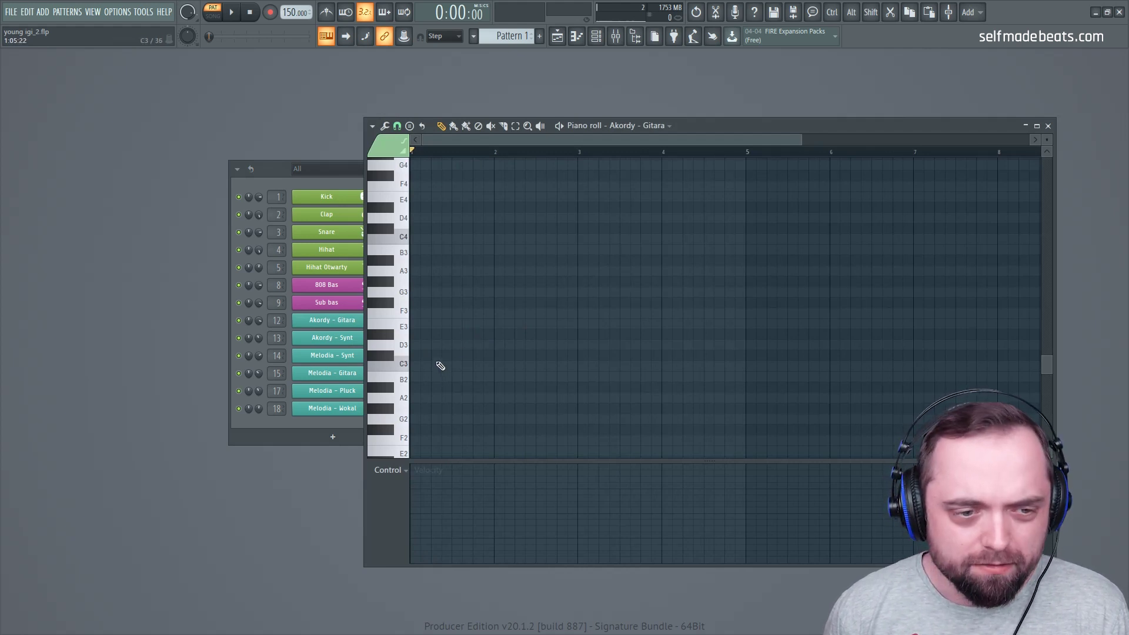
pyautogui.scroll(3, 440, 366)
pyautogui.click(438, 302)
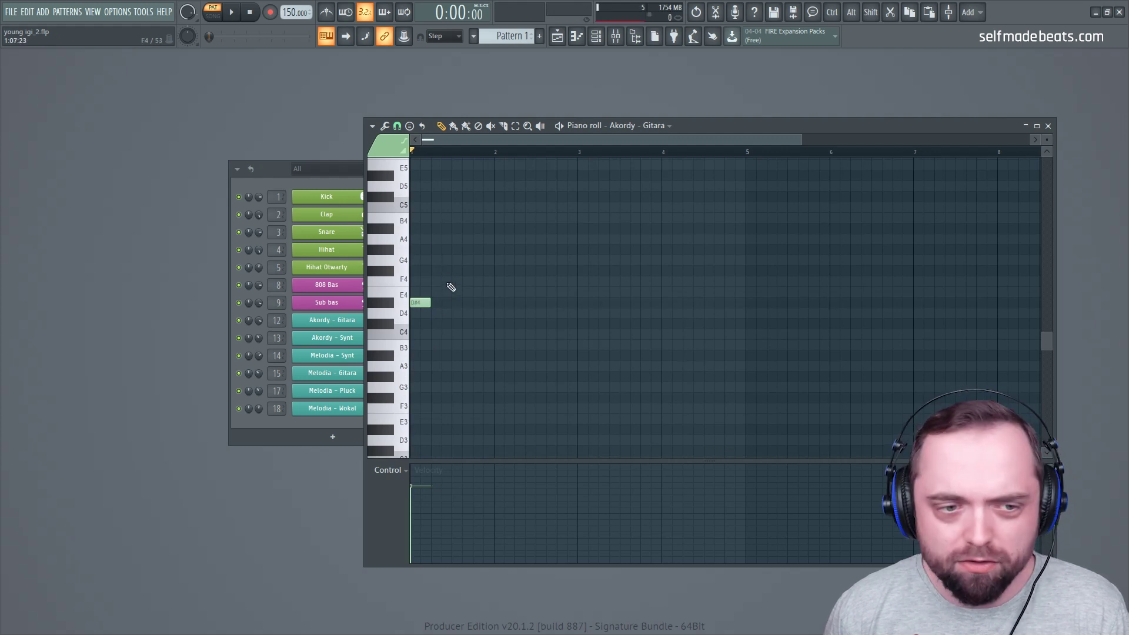
pyautogui.click(418, 257)
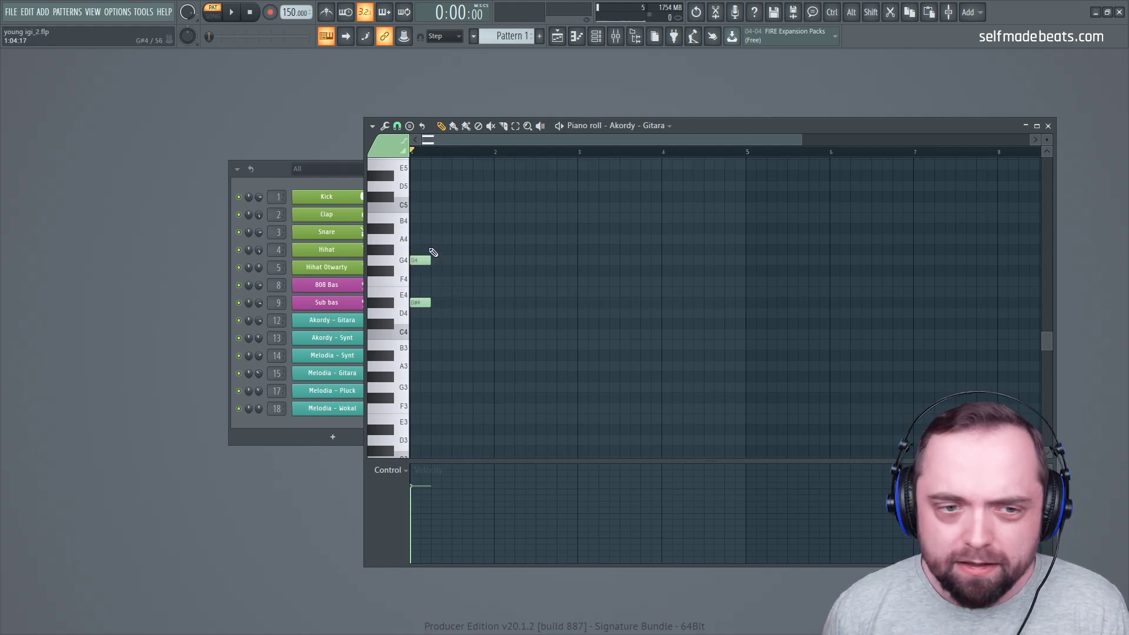
pyautogui.click(419, 206)
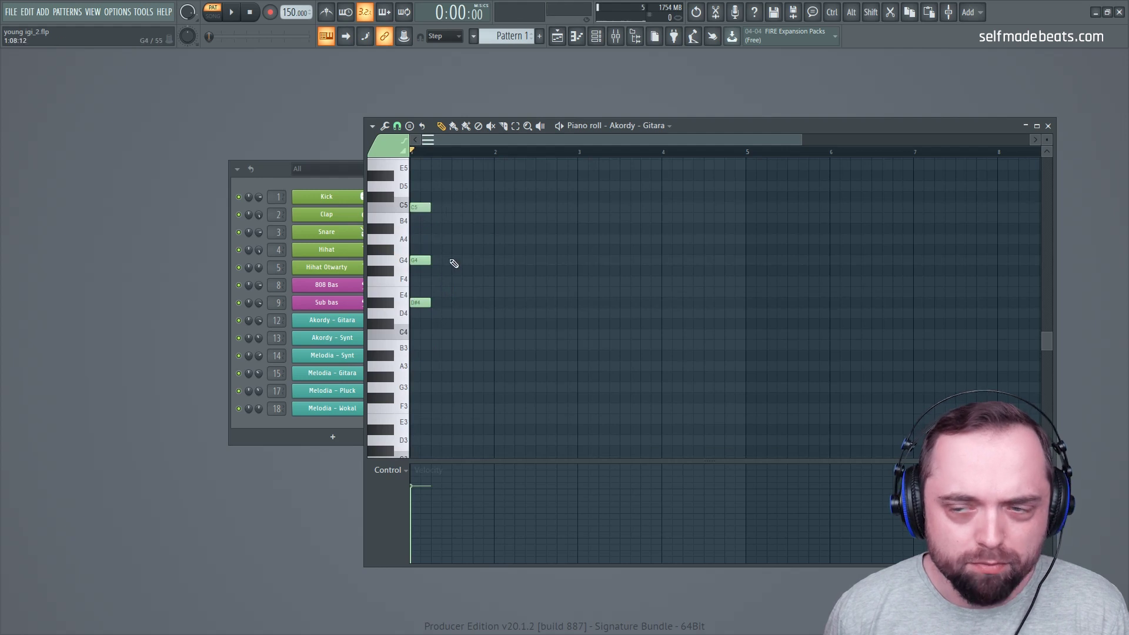
# - Repeat the D#4 and G4 notes on beats 2, 3 and 4 of bar 1, lowering the last D#4 to D4
pyautogui.moveTo(462, 244); pyautogui.dragTo(442, 302)
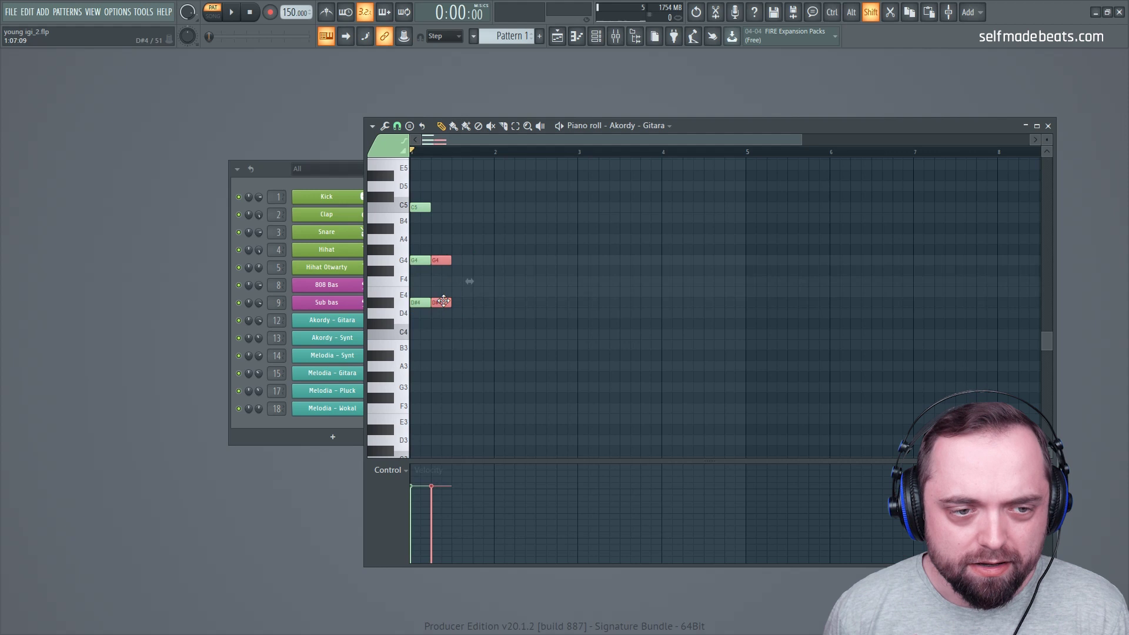
pyautogui.moveTo(504, 341); pyautogui.dragTo(402, 187)
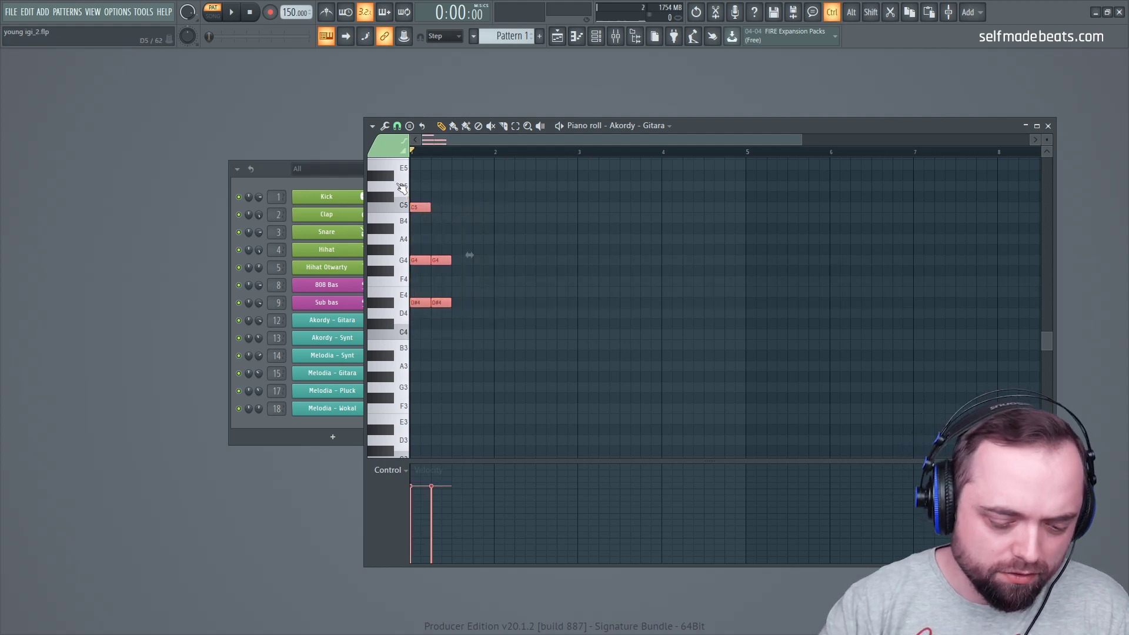
pyautogui.click(512, 312)
pyautogui.moveTo(494, 341); pyautogui.dragTo(483, 260)
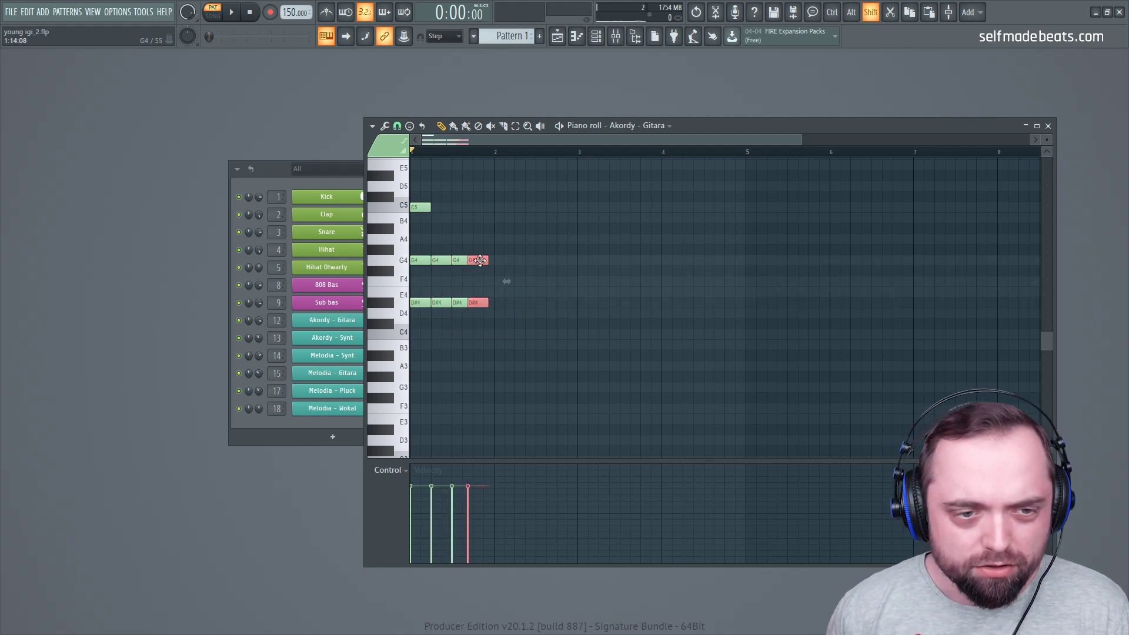
pyautogui.rightClick(464, 302)
pyautogui.click(461, 302)
pyautogui.moveTo(479, 303); pyautogui.dragTo(479, 313)
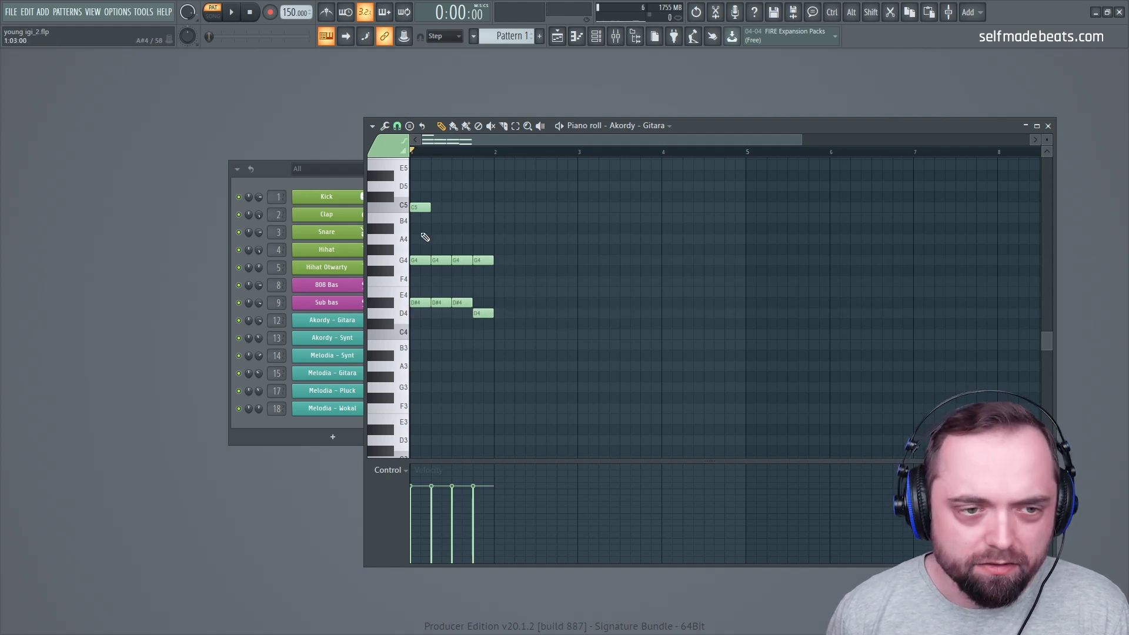
# - Add top notes D5, C5 and A#4 on beats 2, 3 and 4 of bar 1 and check the chords by playback
pyautogui.click(436, 189)
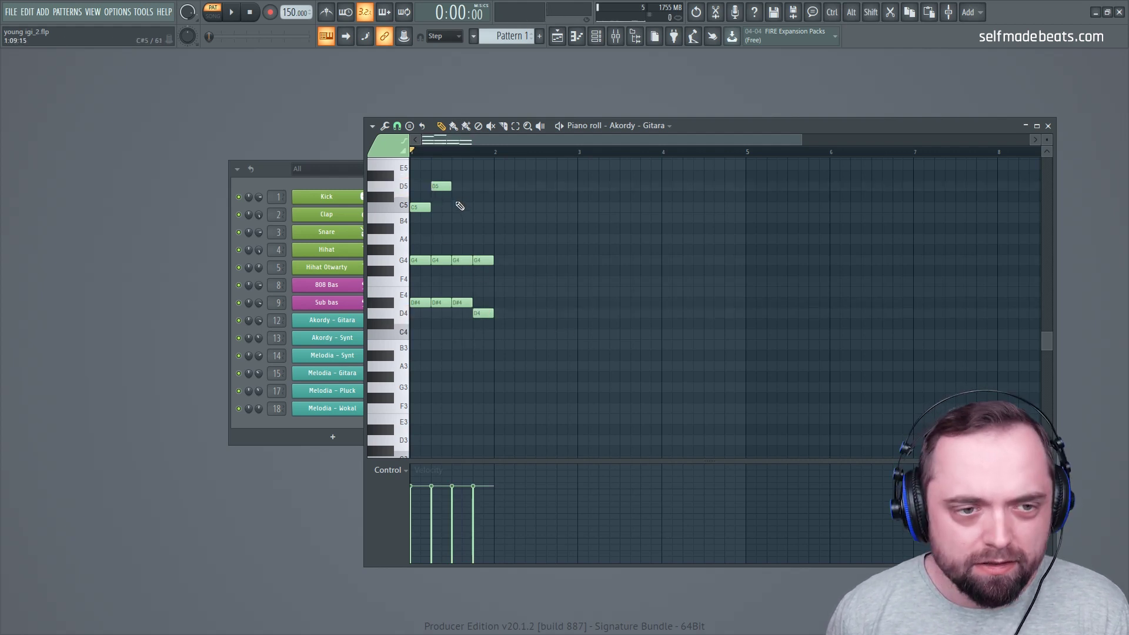
pyautogui.click(460, 207)
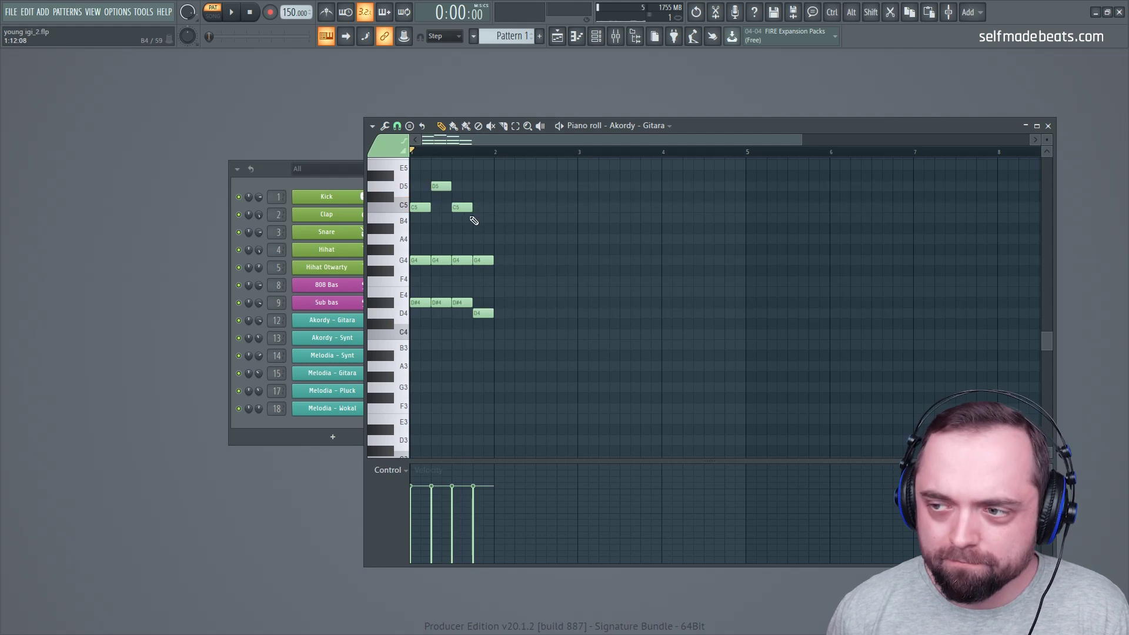
pyautogui.click(473, 219)
pyautogui.moveTo(471, 231); pyautogui.dragTo(473, 230)
pyautogui.press('space')
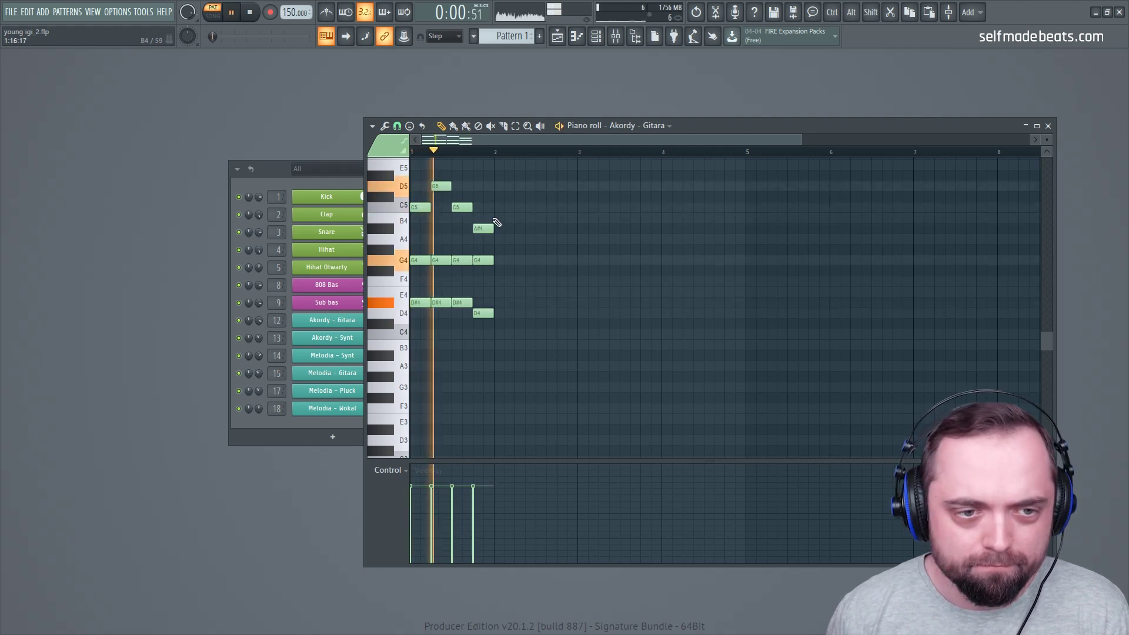
pyautogui.press('space')
# - Copy the D4, G4 and A#4 chord from the last beat of bar 1 onto all four beats of bar 2 and play it
pyautogui.keyDown('ctrl'); pyautogui.moveTo(571, 392); pyautogui.dragTo(505, 229); pyautogui.keyUp('ctrl')
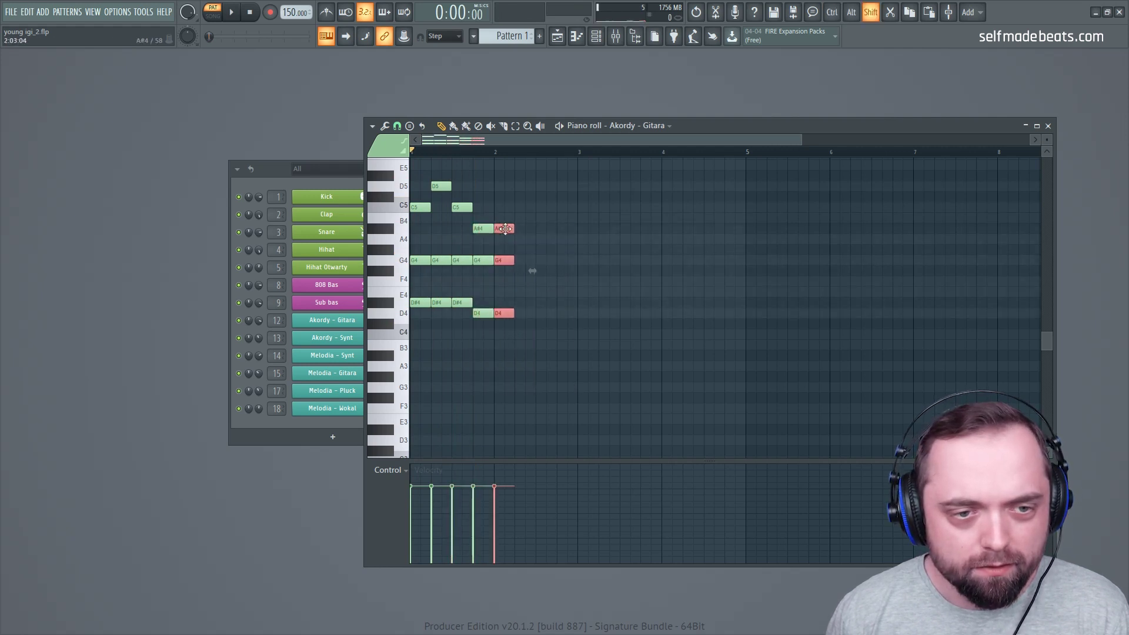
pyautogui.hotkey('ctrl', 'b')
pyautogui.hotkey('ctrl', 'b')
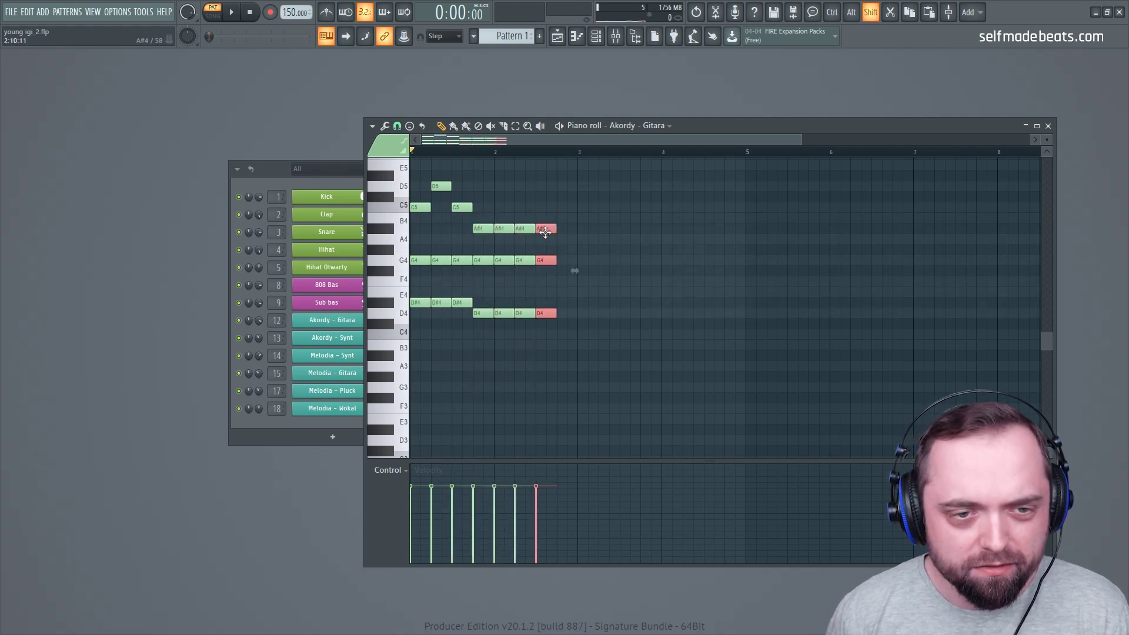
pyautogui.hotkey('ctrl', 'b')
pyautogui.press('space')
pyautogui.click(626, 246)
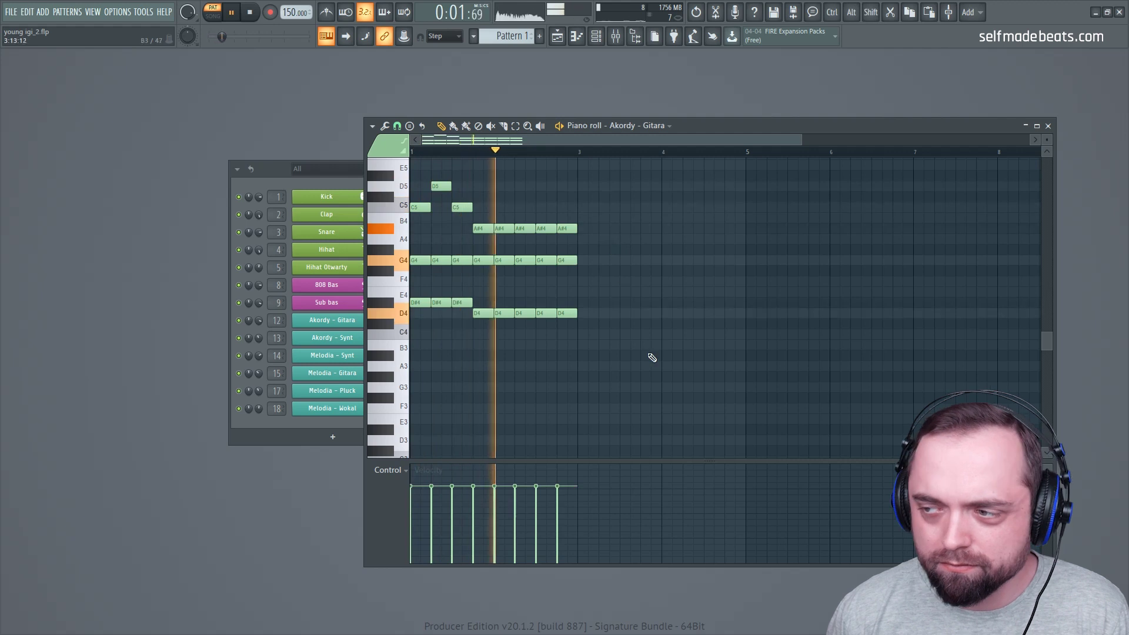
# - Fill the four beats of bar 3 with one-beat chords of D#4, G4 and C5, and audition the progression
pyautogui.press('space')
pyautogui.moveTo(626, 359); pyautogui.dragTo(589, 235)
pyautogui.click(605, 214)
pyautogui.moveTo(686, 239); pyautogui.dragTo(584, 208)
pyautogui.click(693, 244)
pyautogui.moveTo(689, 321); pyautogui.dragTo(587, 302)
pyautogui.click(731, 330)
pyautogui.press('space')
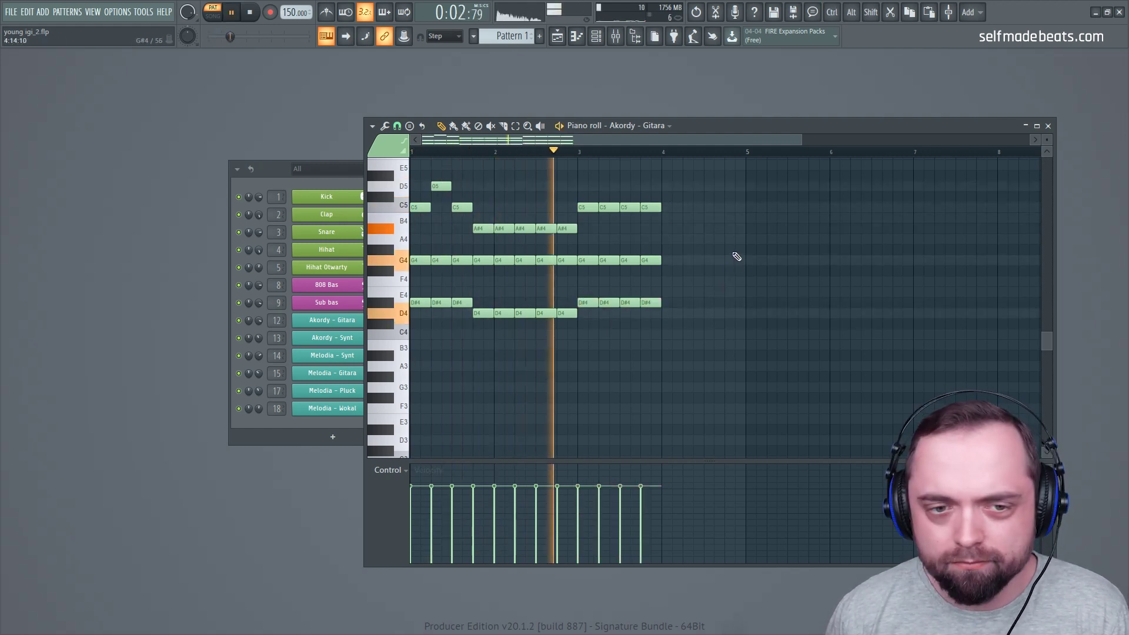
pyautogui.press('space')
pyautogui.press('space')
# - Stop playback and place a one-beat chord of D4, G4 and A#4 on the first beat of bar 4
pyautogui.moveTo(649, 141); pyautogui.dragTo(679, 146)
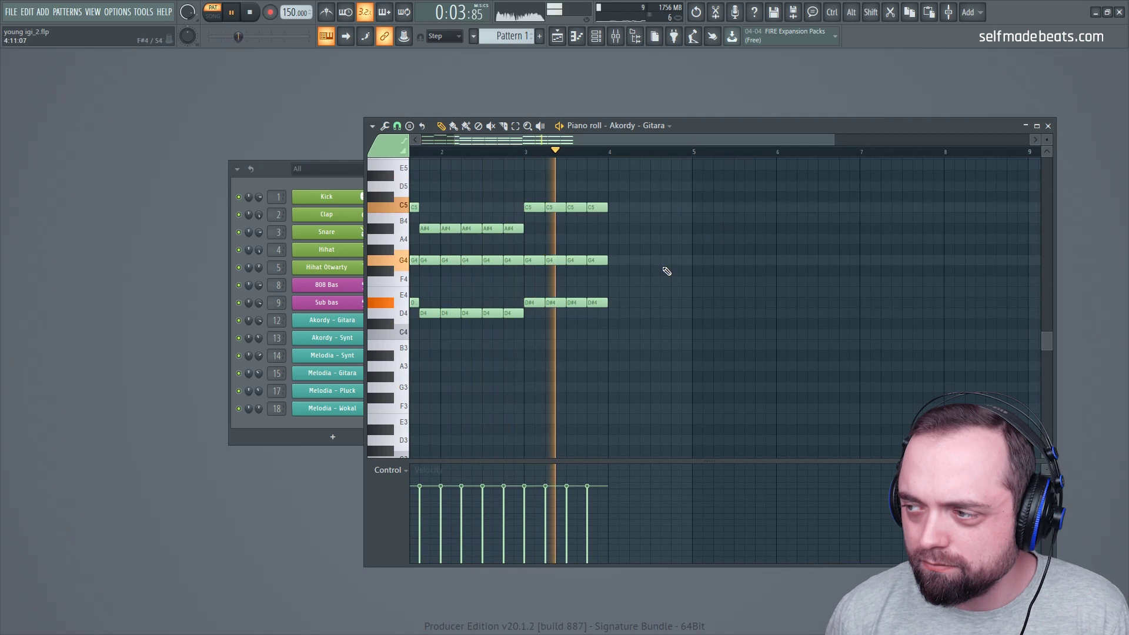
pyautogui.press('space')
pyautogui.click(622, 312)
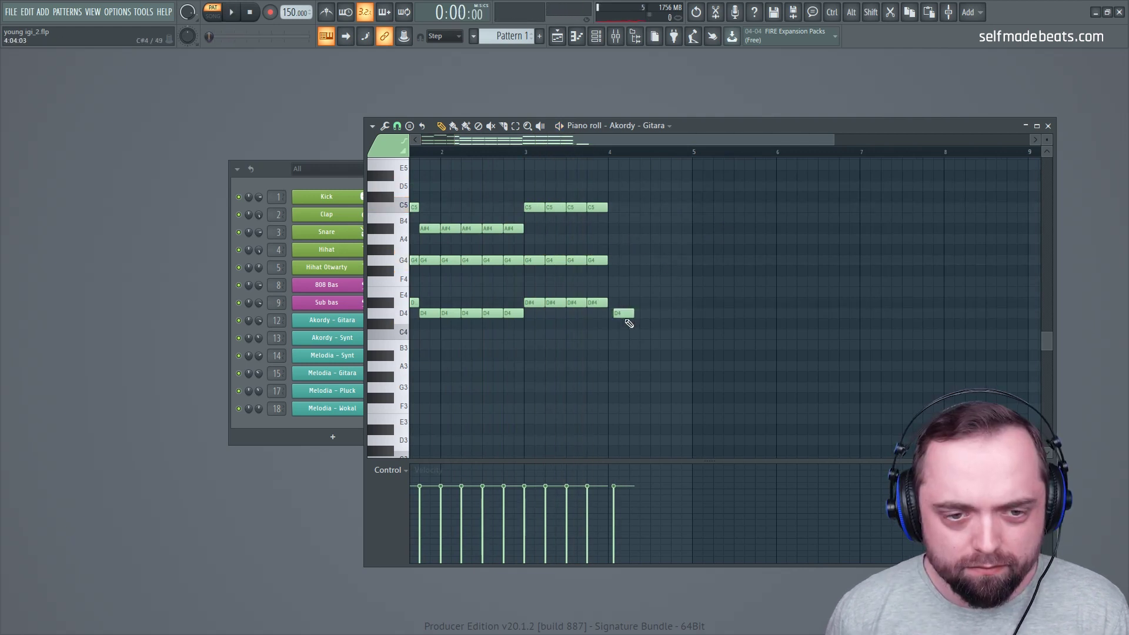
pyautogui.moveTo(627, 315); pyautogui.dragTo(621, 315)
pyautogui.click(621, 261)
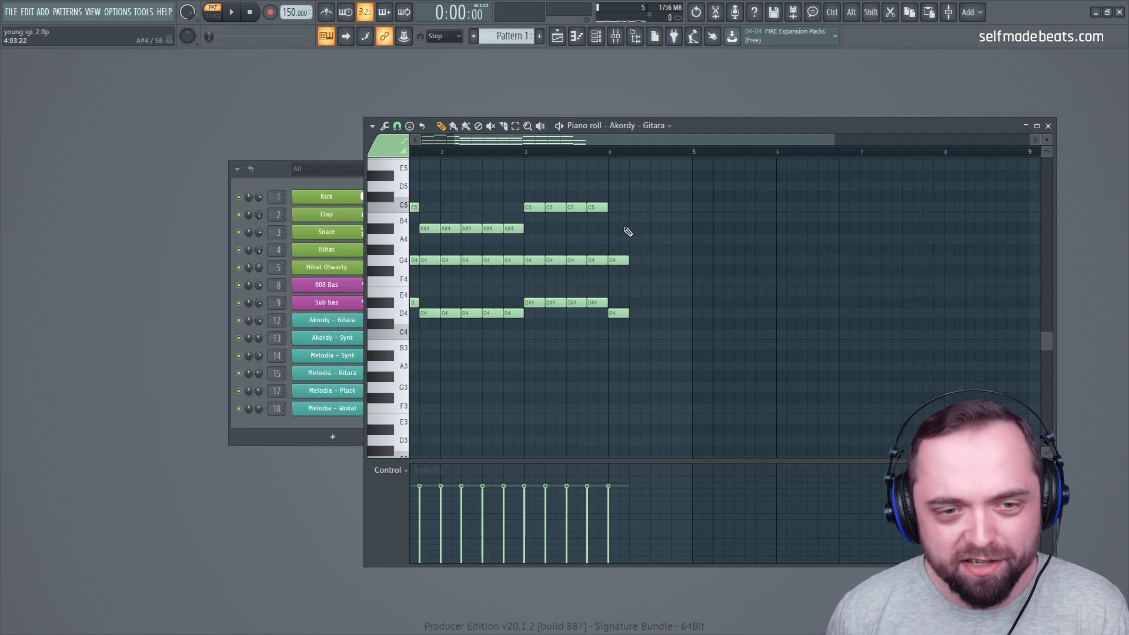
pyautogui.click(614, 230)
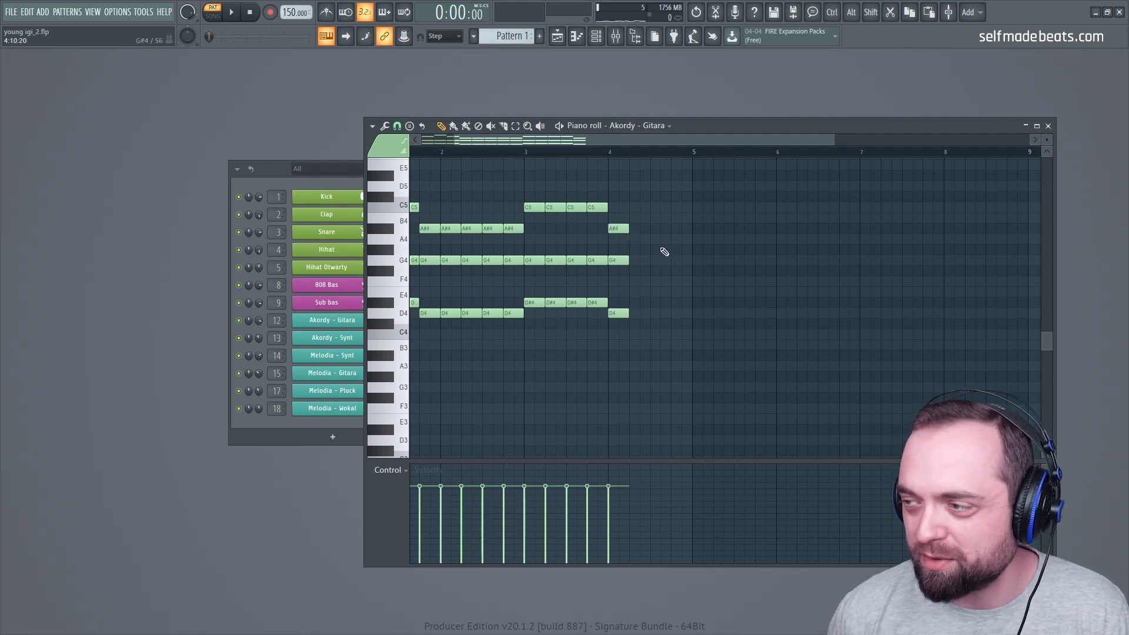
# - Fill the remaining beats of bar 4 with the D4, G4 and A#4 chord and duplicate the four-bar progression into bars 5–8
pyautogui.moveTo(708, 373); pyautogui.dragTo(679, 229)
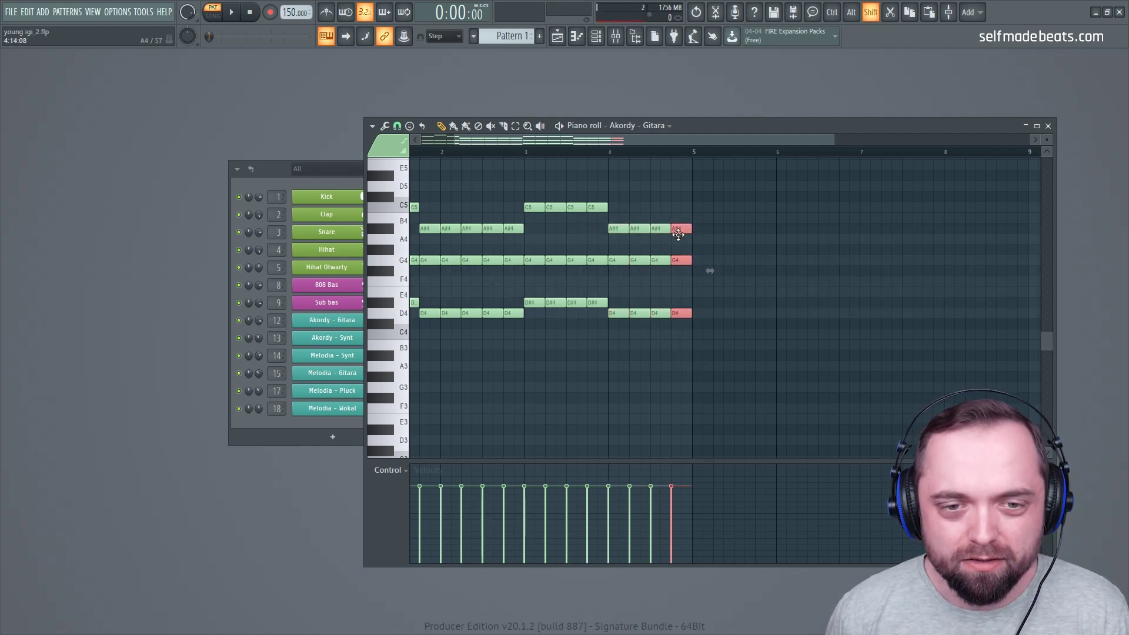
pyautogui.scroll(-2, 681, 155)
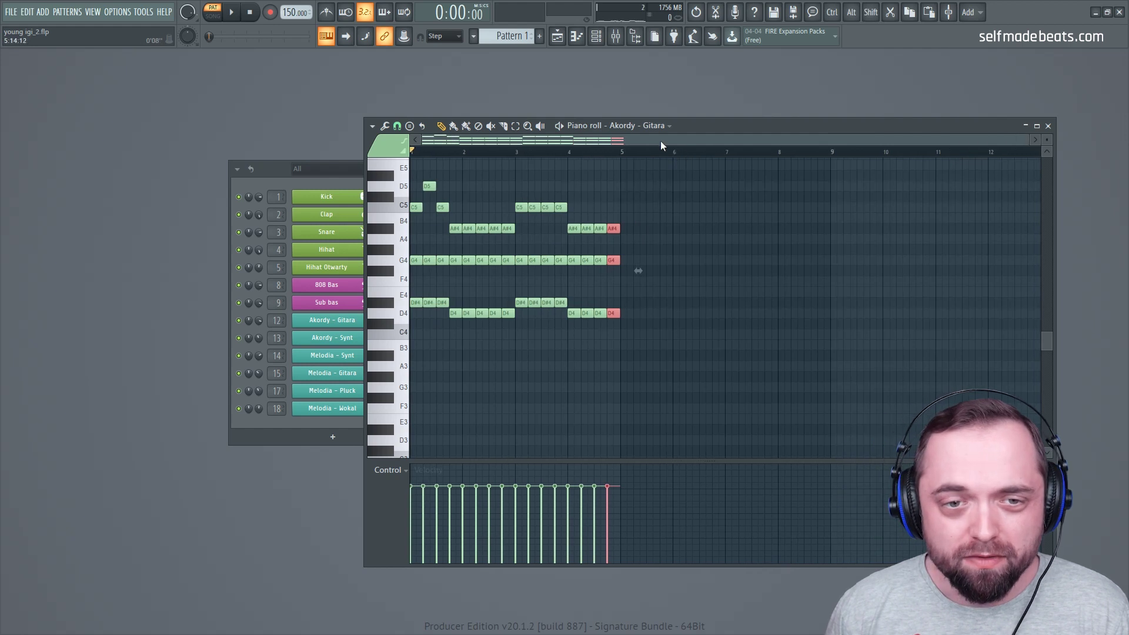
pyautogui.moveTo(727, 351); pyautogui.dragTo(408, 161)
pyautogui.moveTo(430, 263); pyautogui.dragTo(640, 266)
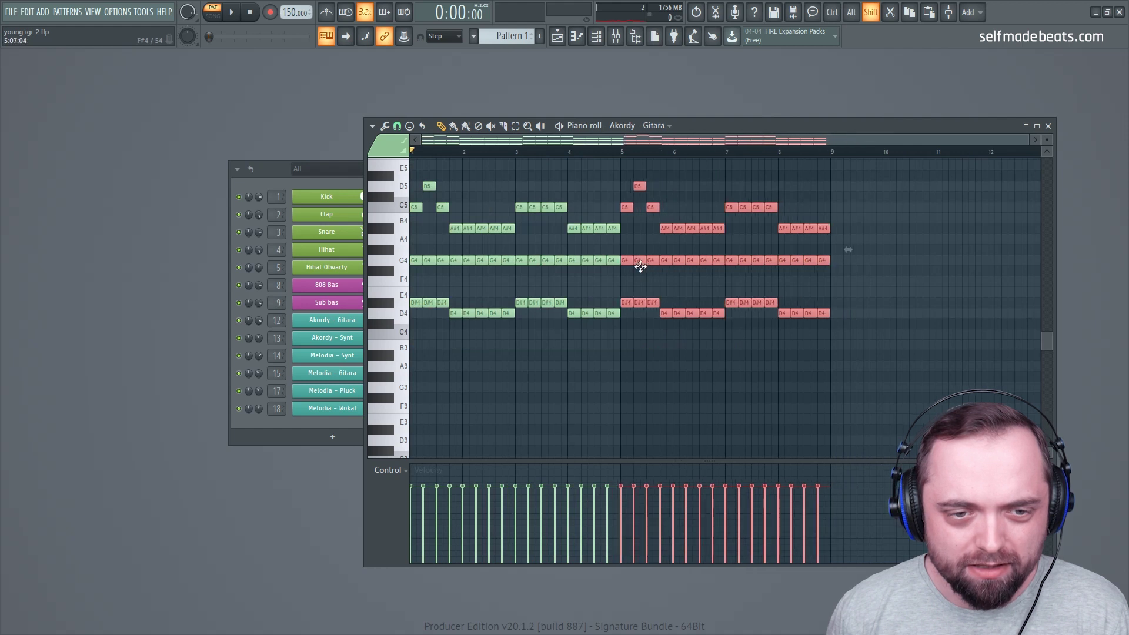
pyautogui.click(752, 184)
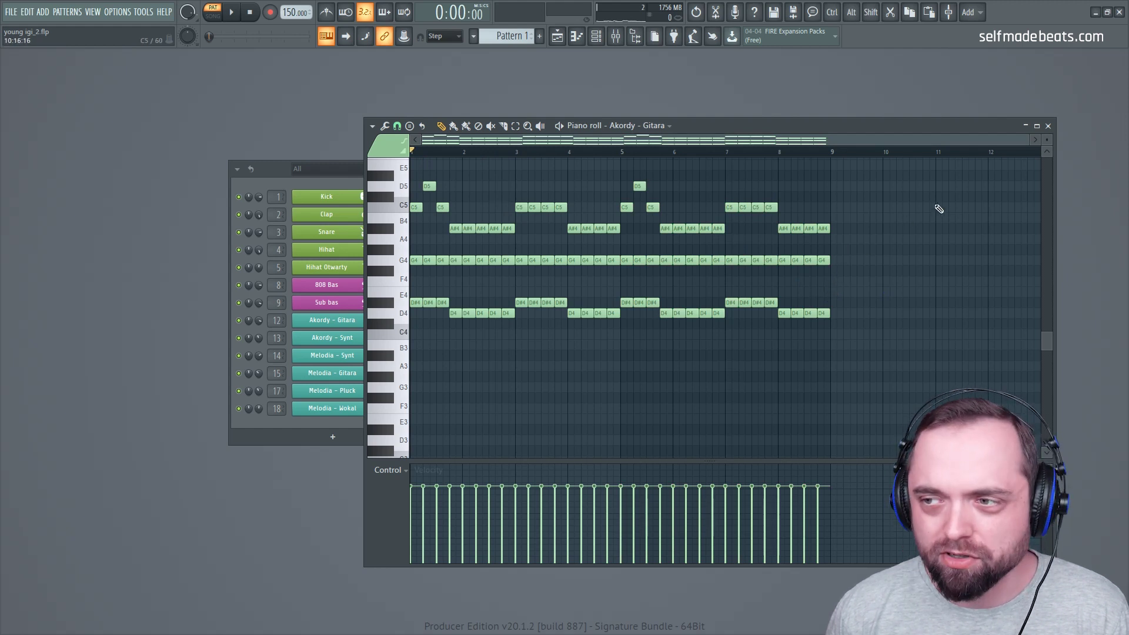
# - Copy the Akordy - Gitara chords to the Akordy - Synt channel and audition the pattern
pyautogui.click(1048, 126)
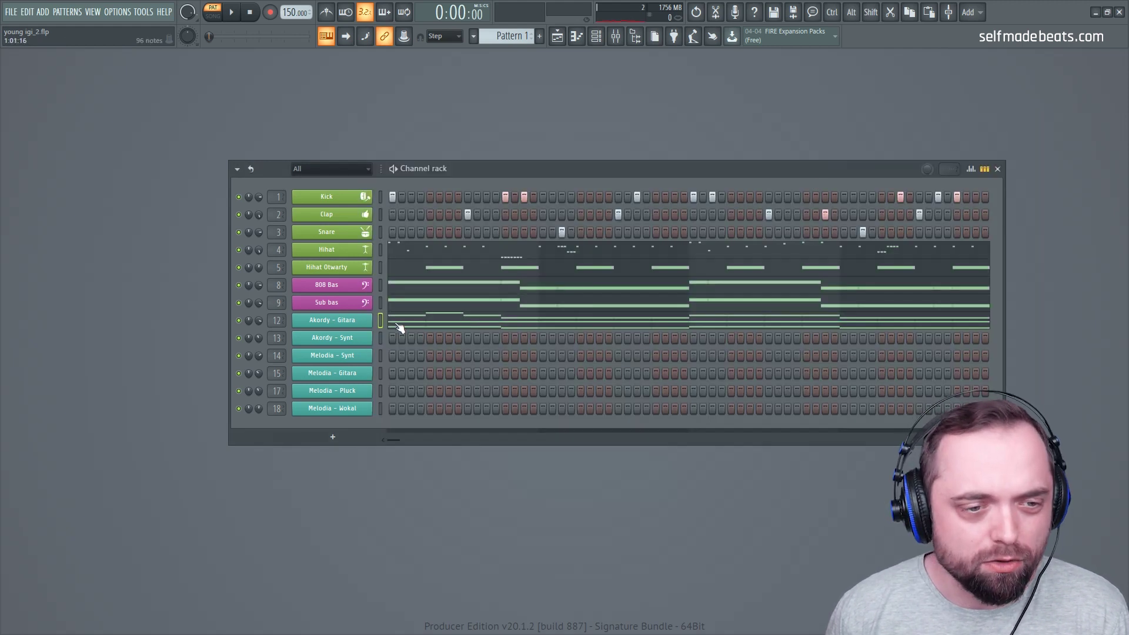
pyautogui.press('ctrl')
pyautogui.click(379, 339)
pyautogui.hotkey('ctrl', 'v')
pyautogui.press('space')
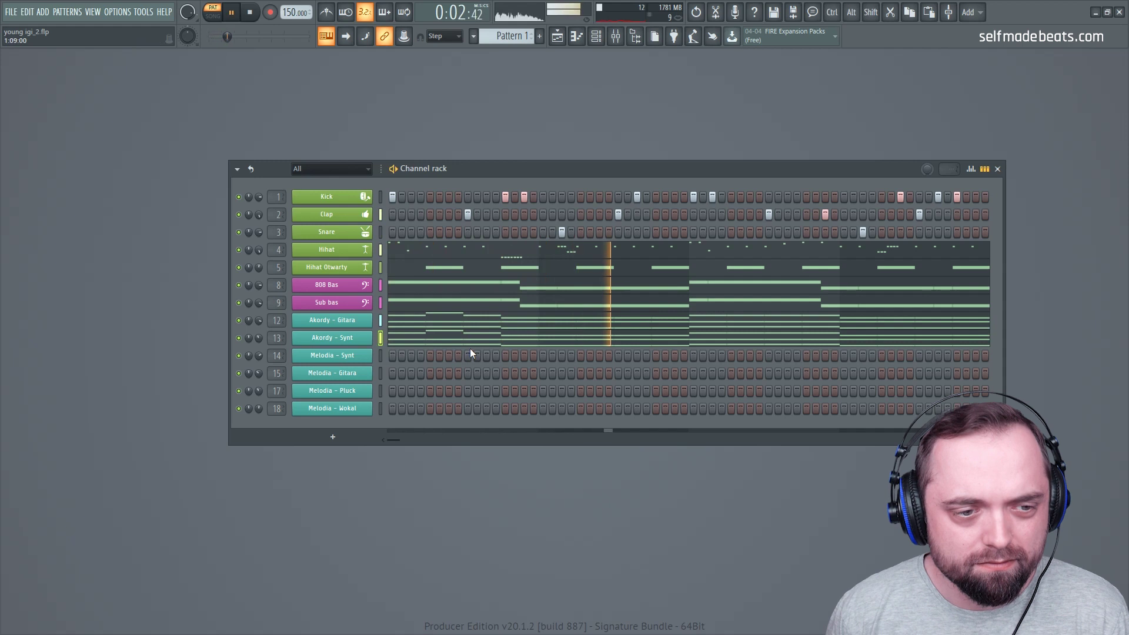
pyautogui.press('space')
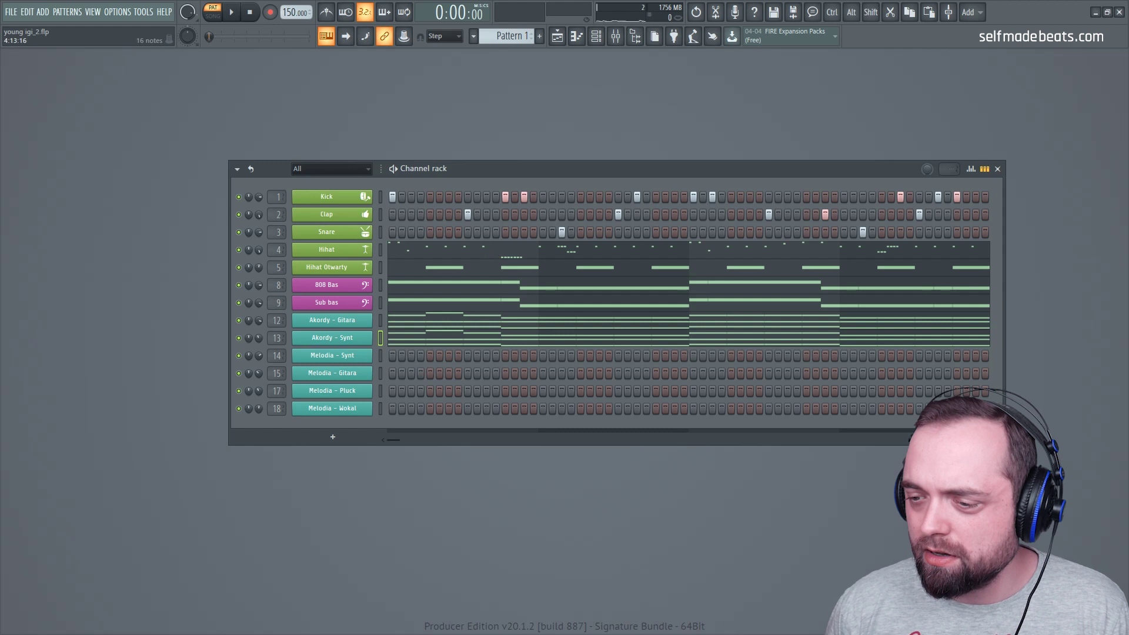
# - Open the Melodia - Synt piano roll and place one-beat notes C5, D5, C5 and A4 across bar 1
pyautogui.rightClick(348, 359)
pyautogui.click(425, 356)
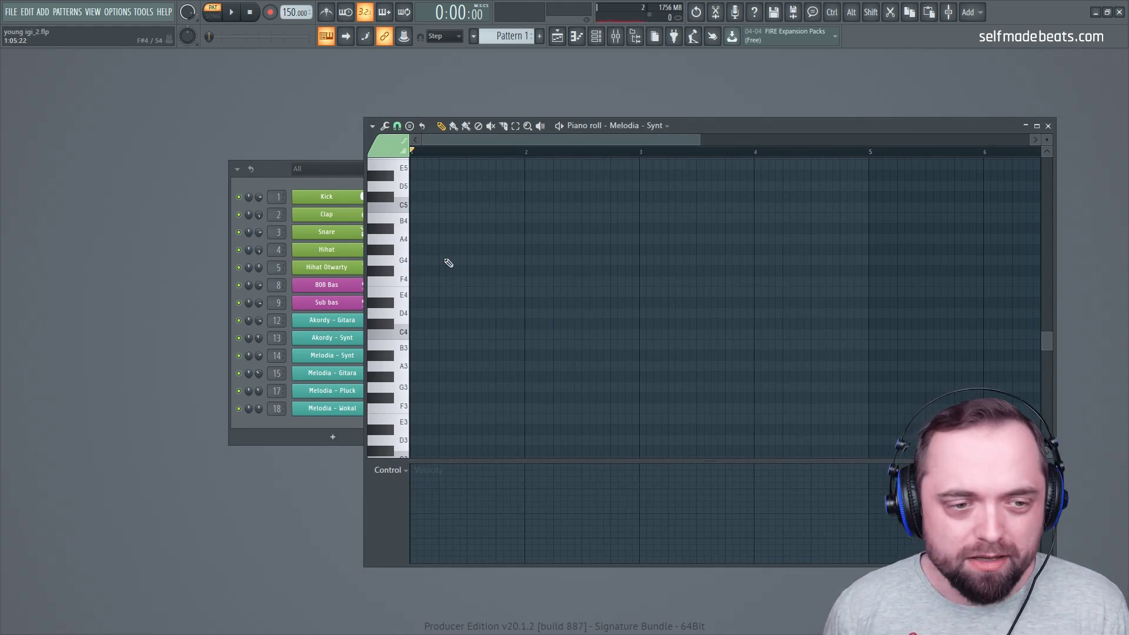
pyautogui.scroll(5, 447, 343)
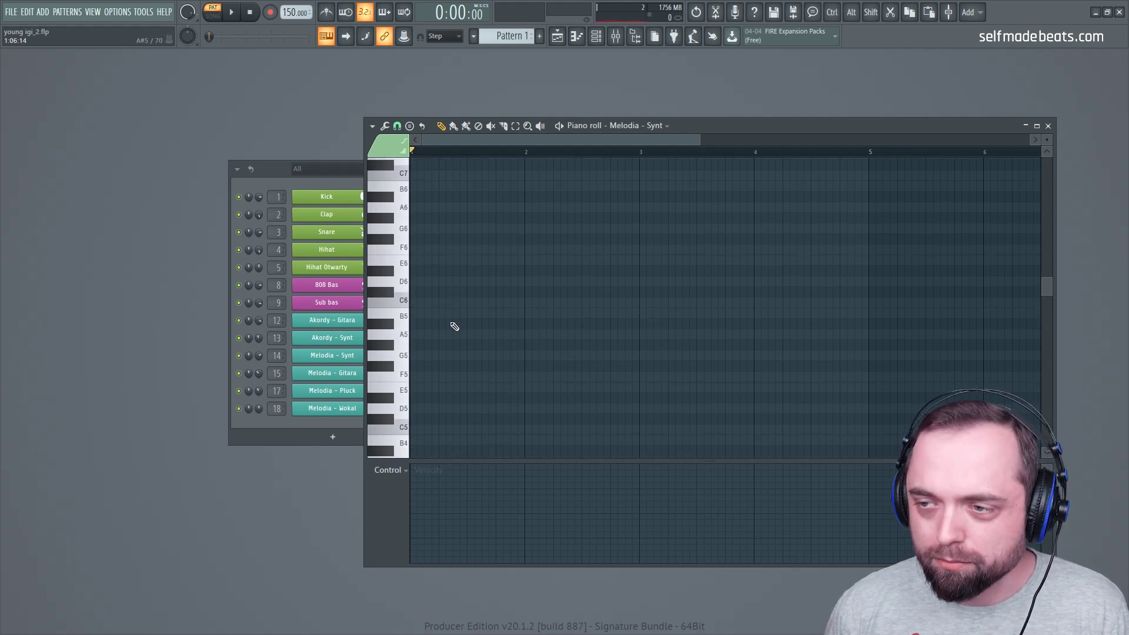
pyautogui.scroll(-2, 454, 327)
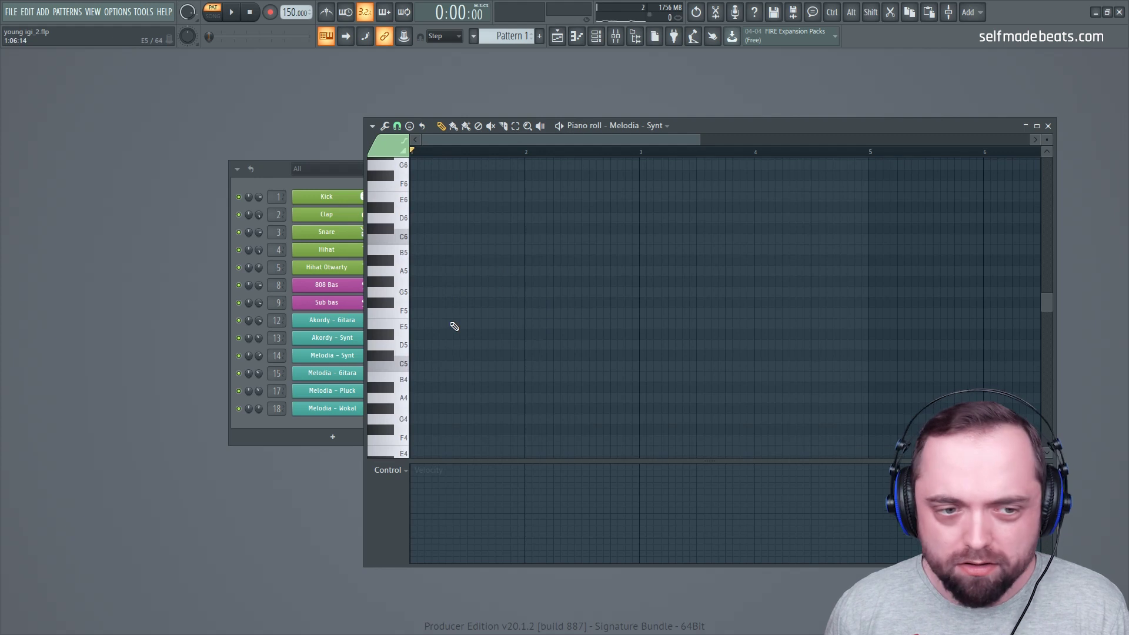
pyautogui.click(438, 367)
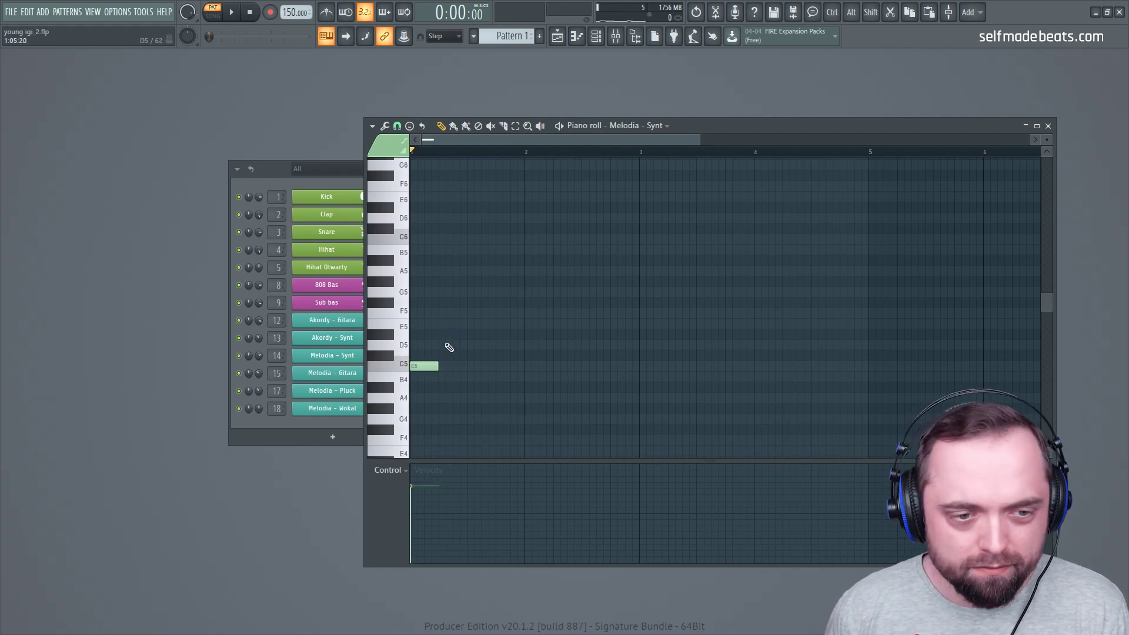
pyautogui.click(444, 345)
pyautogui.click(470, 367)
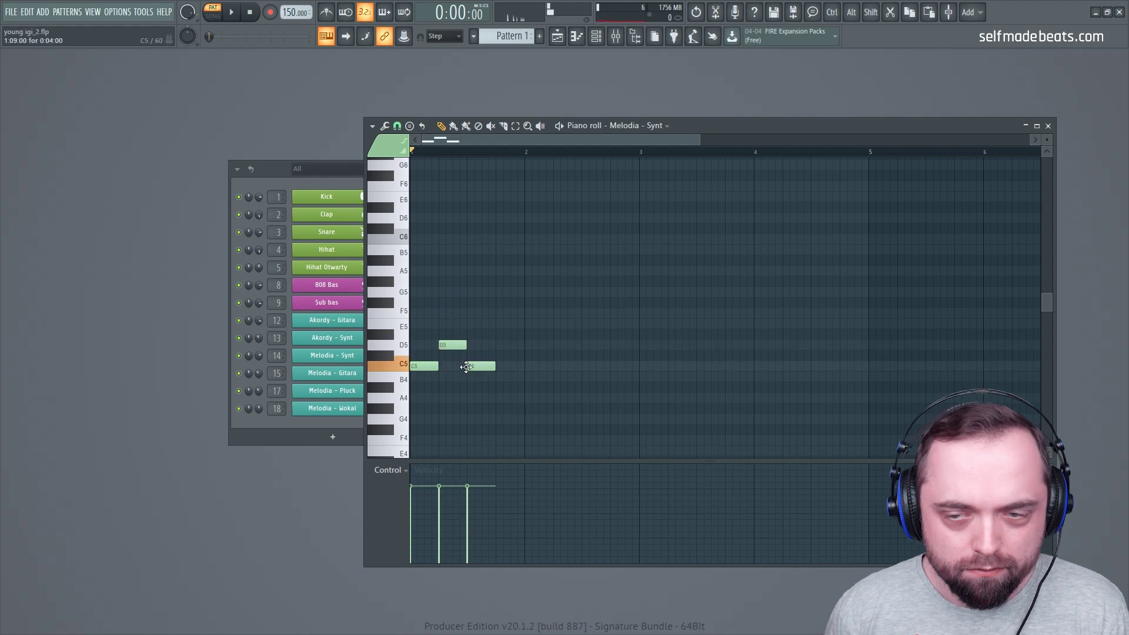
pyautogui.click(497, 398)
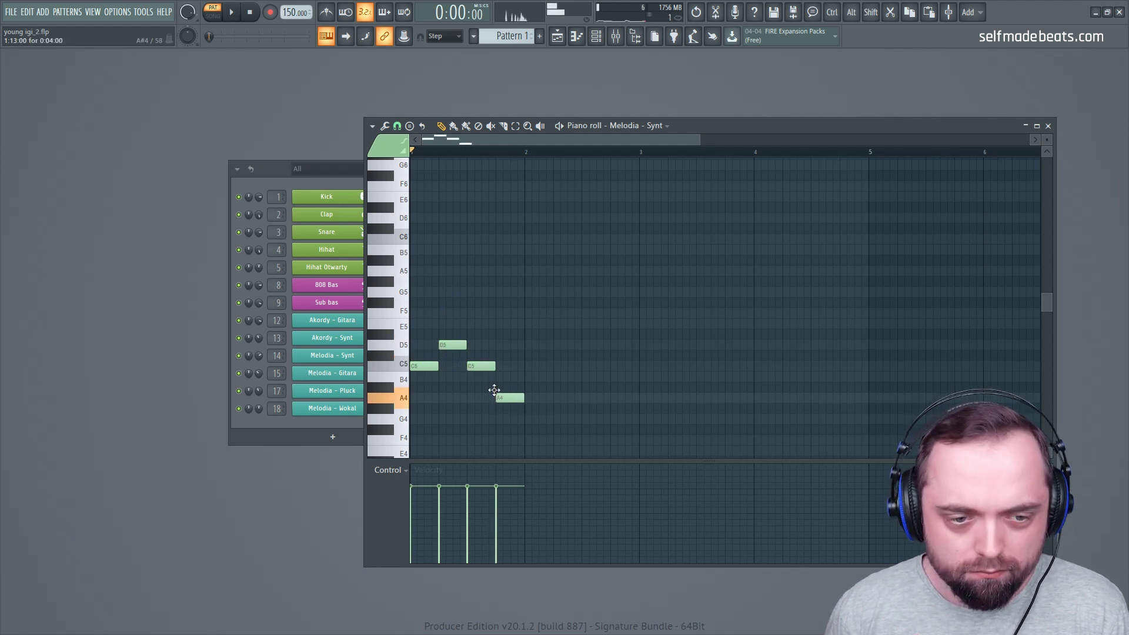
# - Audition the bar 1 melody, transpose its four notes up one octave and play it again
pyautogui.press('space')
pyautogui.press('space')
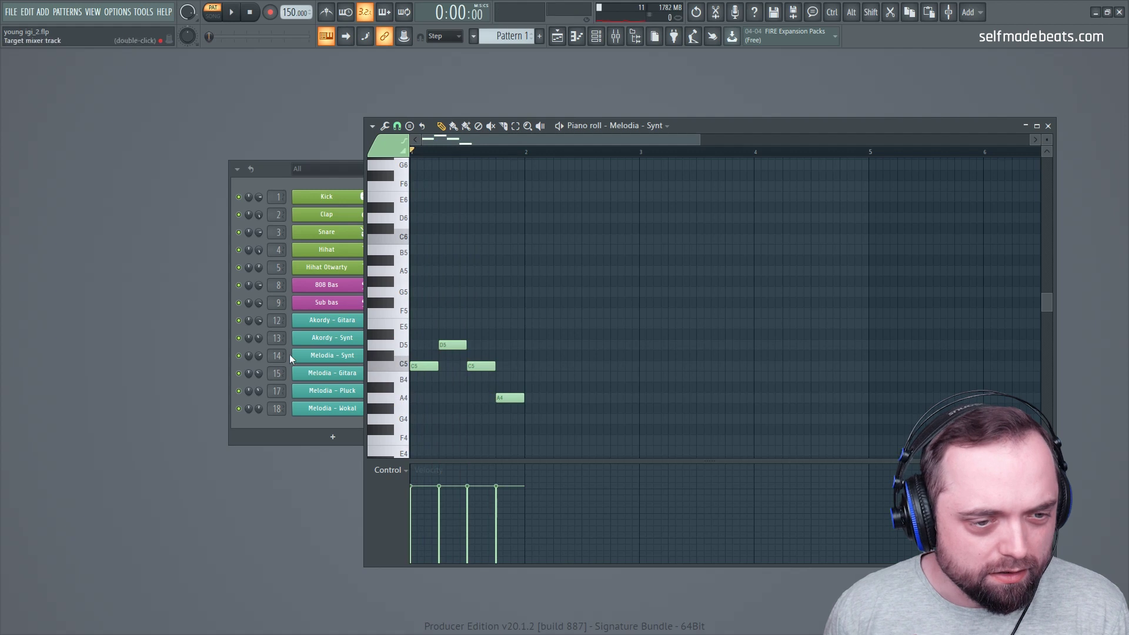
pyautogui.hotkey('ctrl', 'Up')
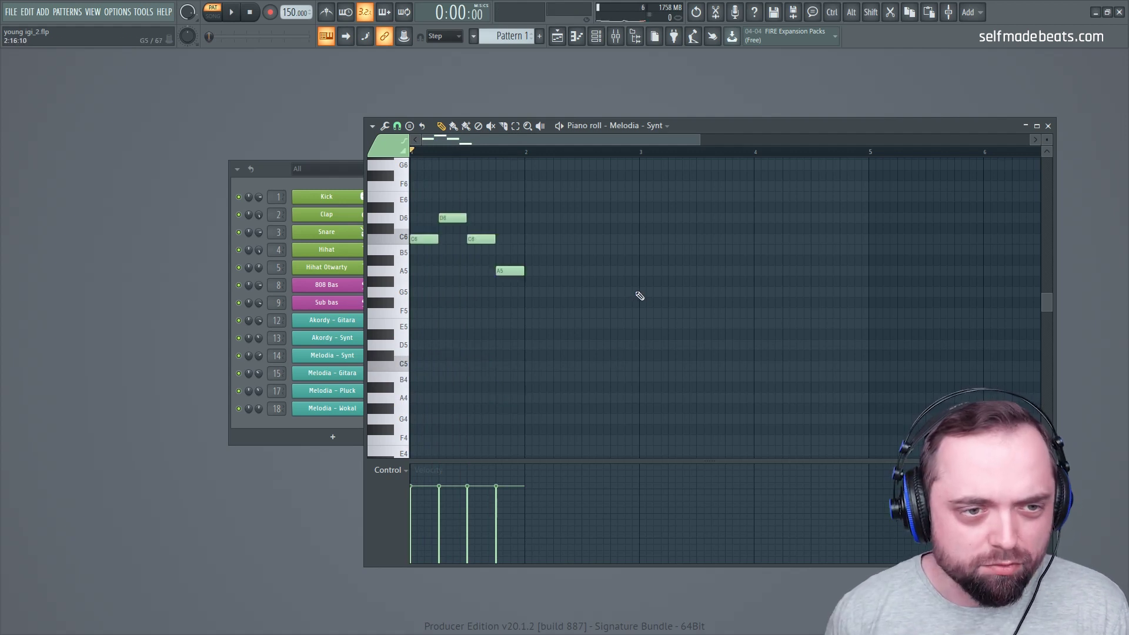
pyautogui.scroll(3, 638, 294)
pyautogui.press('space')
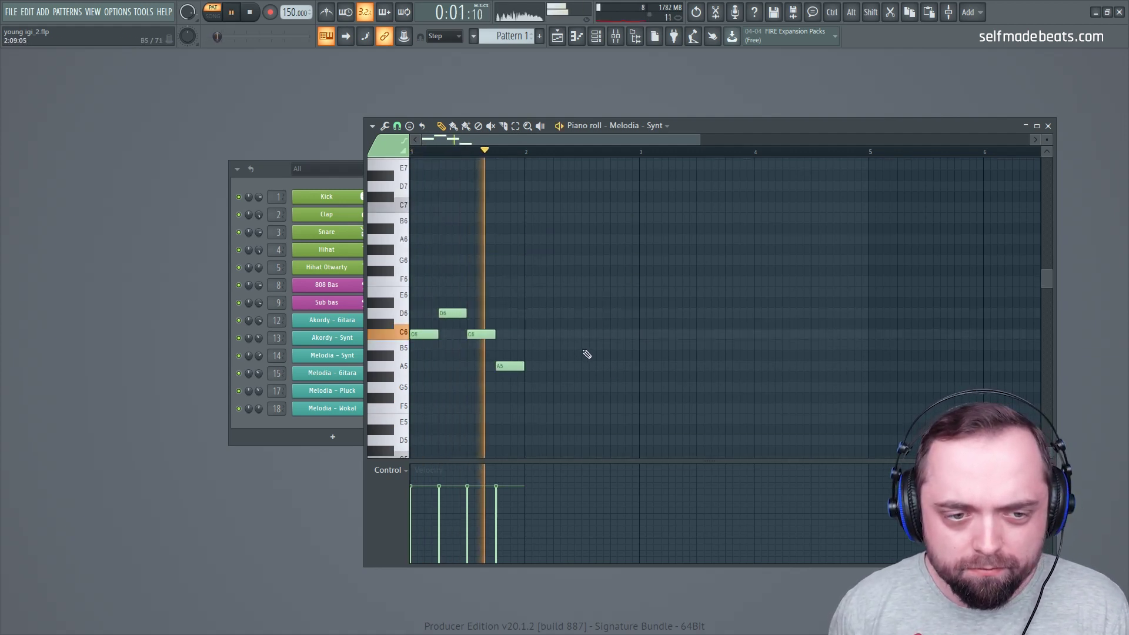
# - Add one-beat notes A#5, G5 and A#5 on beats 1, 3 and 4 of bar 2, checking the melody by playback
pyautogui.click(532, 355)
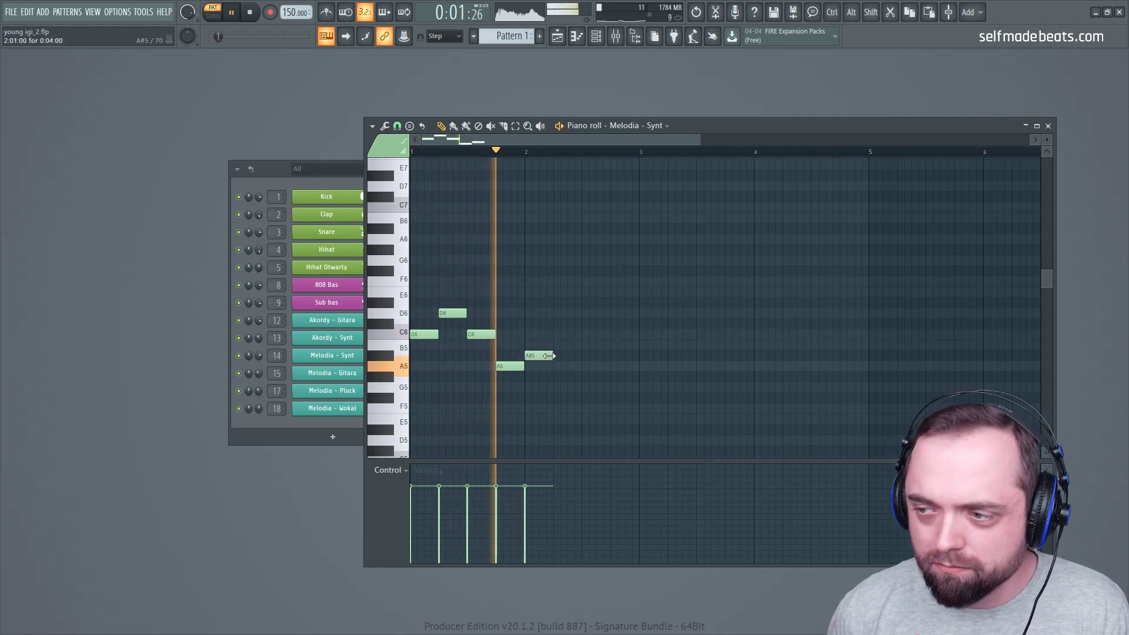
pyautogui.press('space')
pyautogui.press('space')
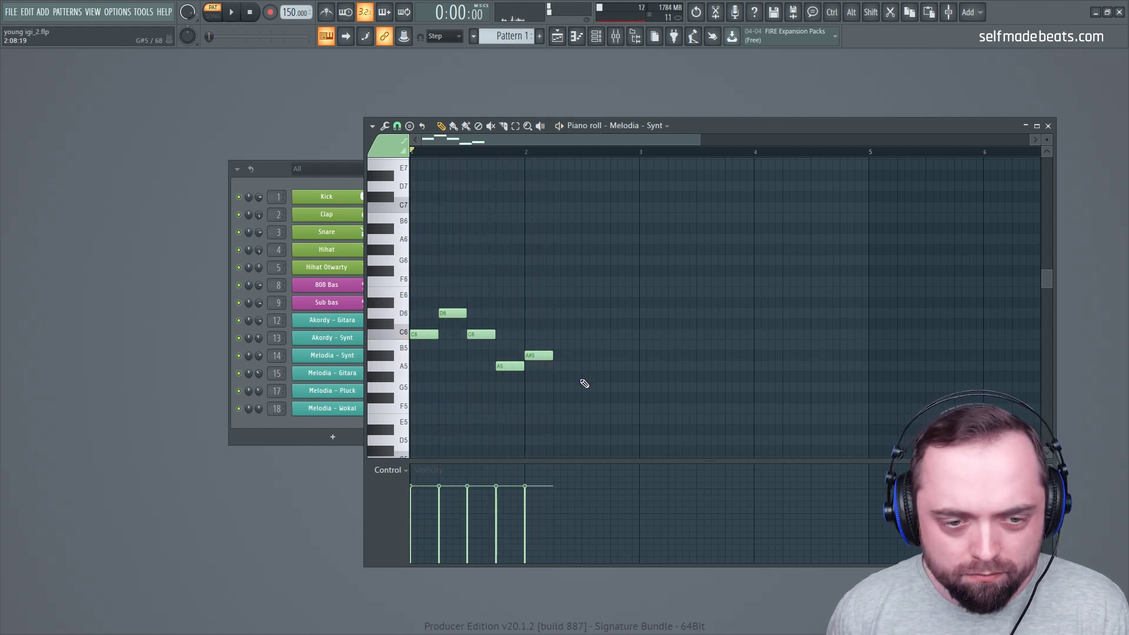
pyautogui.click(585, 386)
pyautogui.click(613, 366)
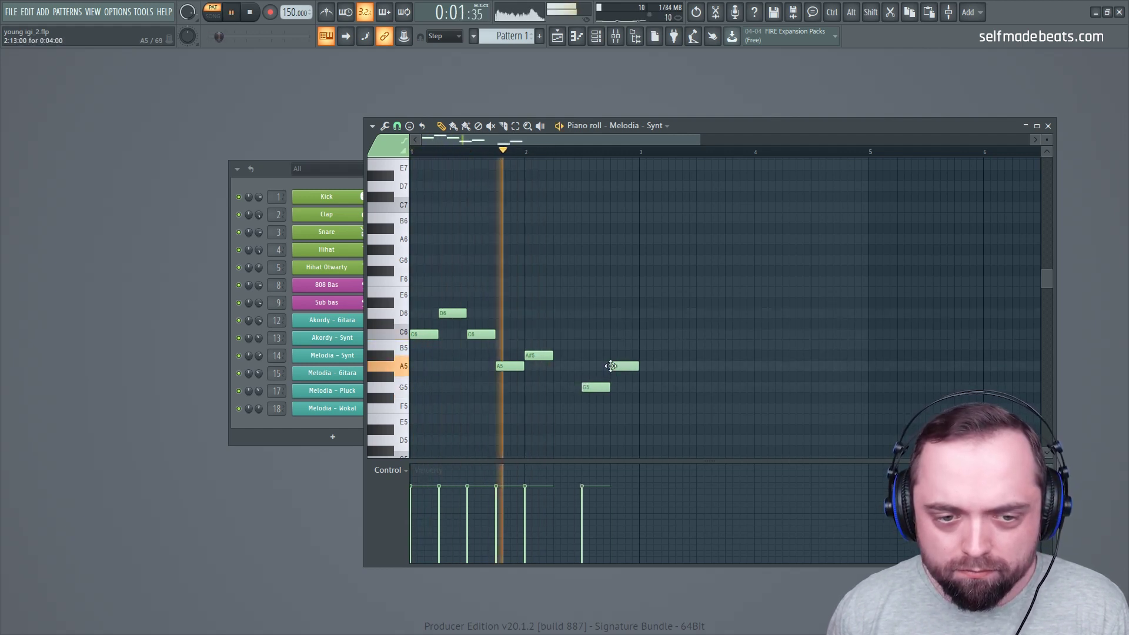
pyautogui.moveTo(617, 366); pyautogui.dragTo(617, 354)
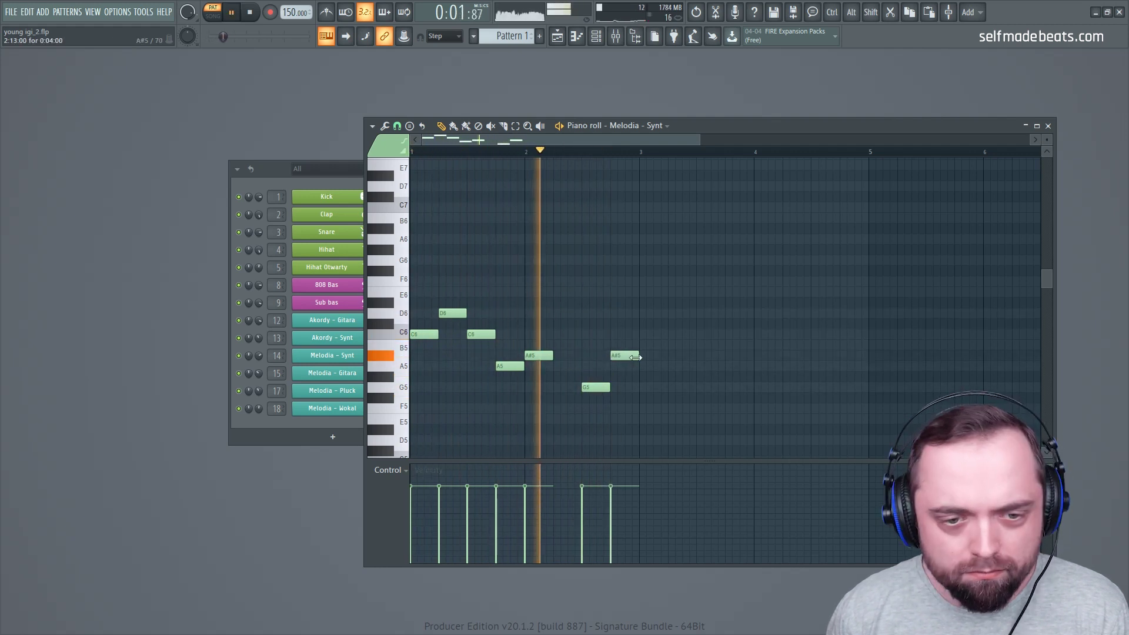
pyautogui.press('space')
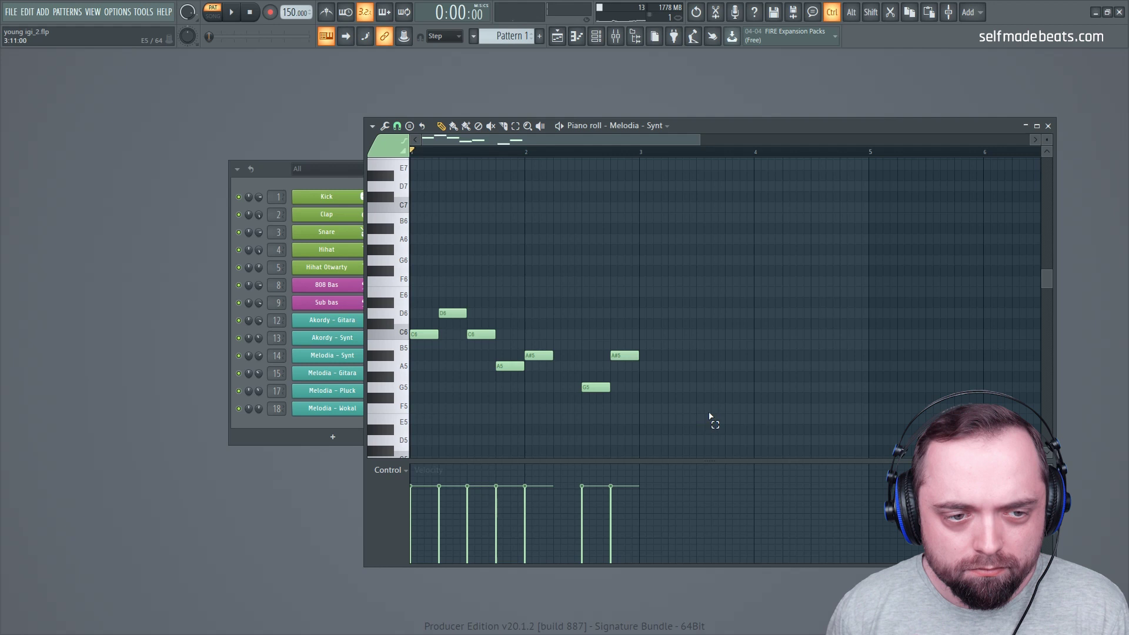
# - Duplicate the two-bar synth melody into bars 3 and 4, play it and deselect the notes
pyautogui.hotkey('ctrl', 'a')
pyautogui.hotkey('ctrl', 'b')
pyautogui.press('space')
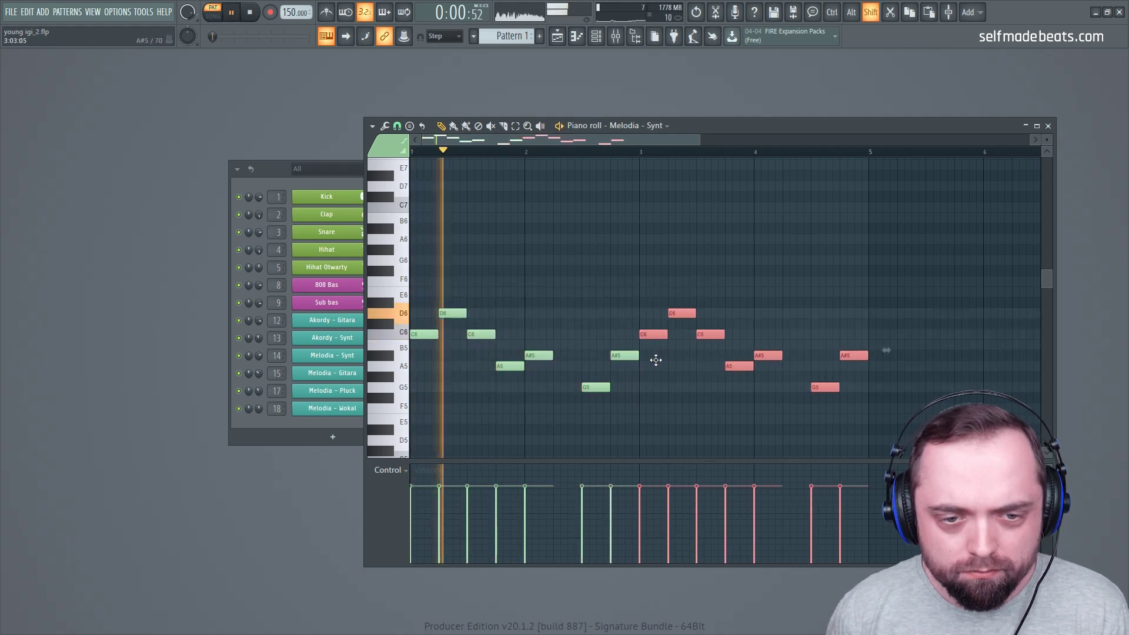
pyautogui.hotkey('ctrl', 'd')
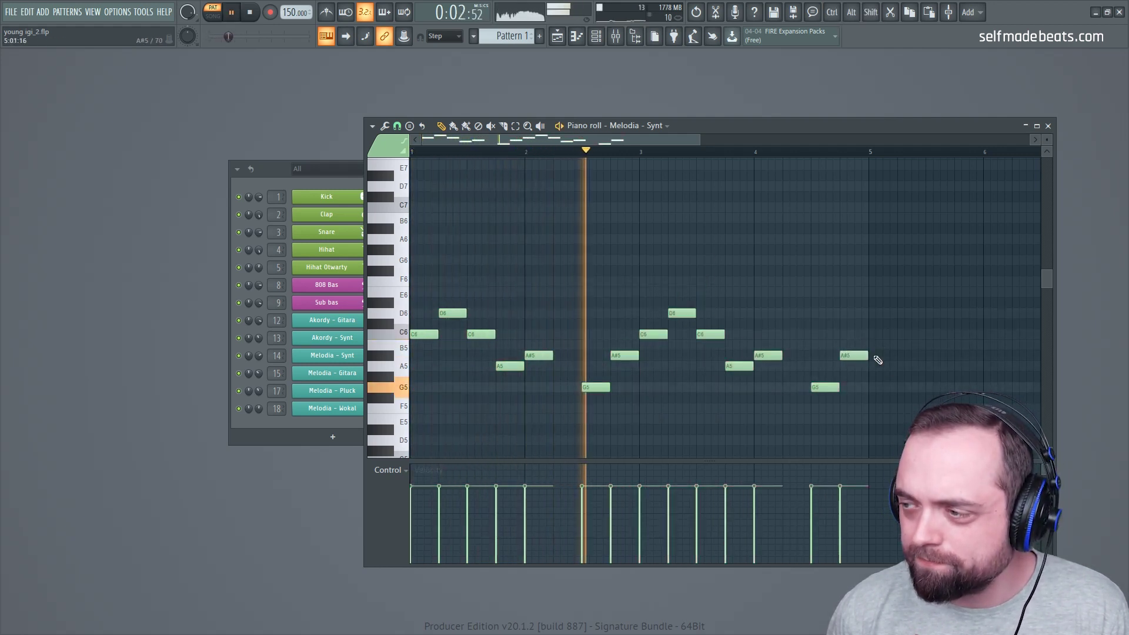
# - Replace the last two notes of bar 4 with one-beat notes F6 on beat 3 and D#6 on beat 4
pyautogui.rightClick(854, 356)
pyautogui.rightClick(825, 386)
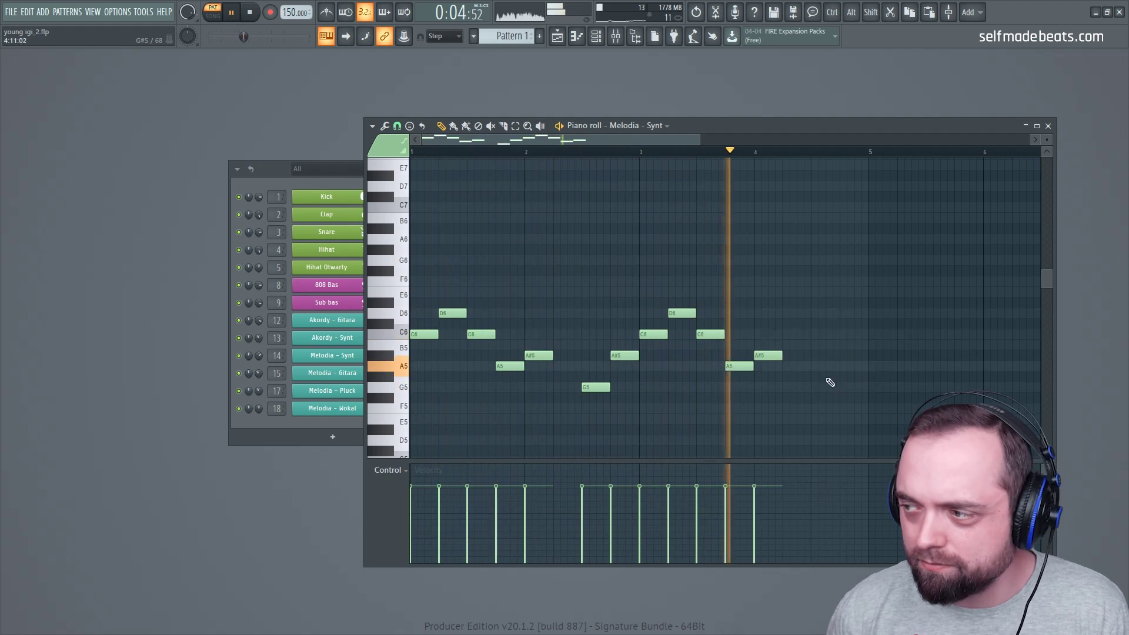
pyautogui.press('space')
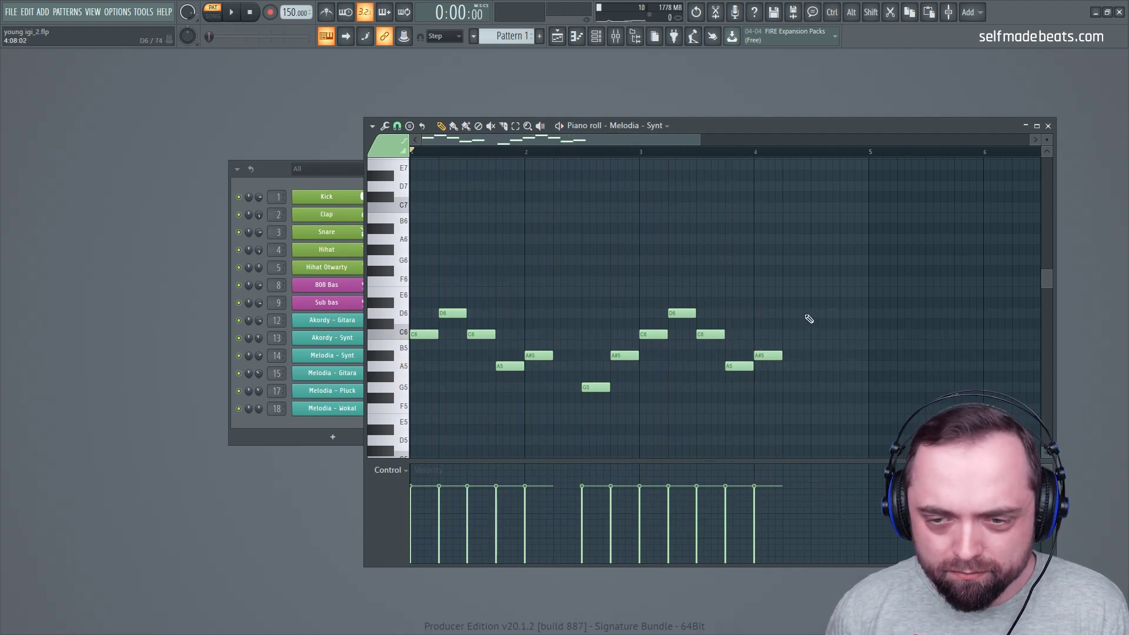
pyautogui.moveTo(819, 297); pyautogui.dragTo(818, 280)
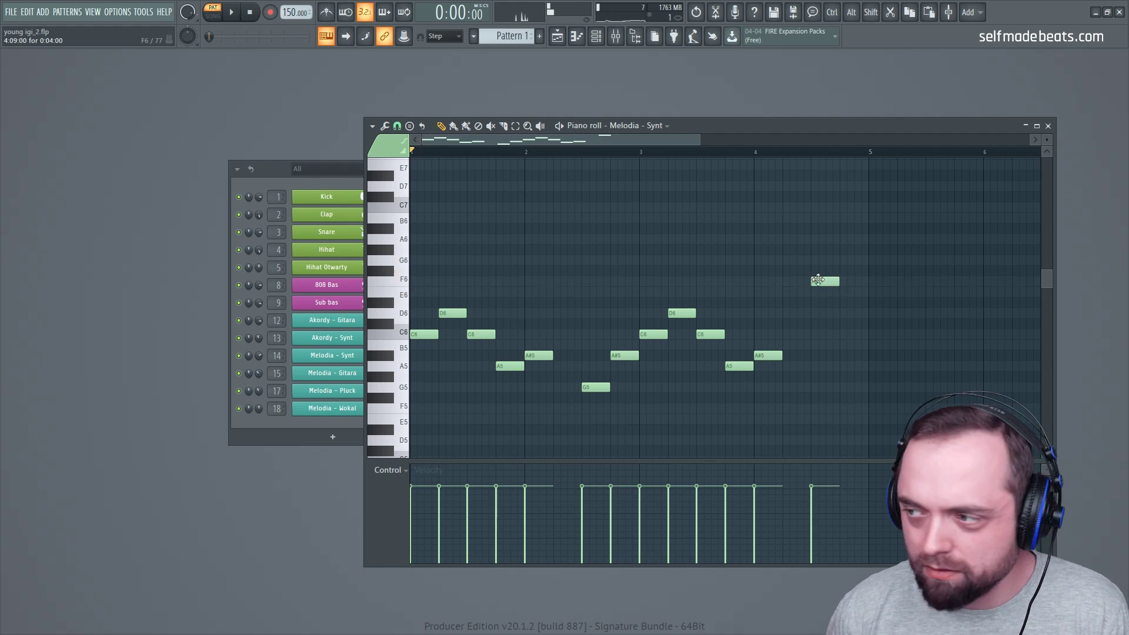
pyautogui.click(845, 303)
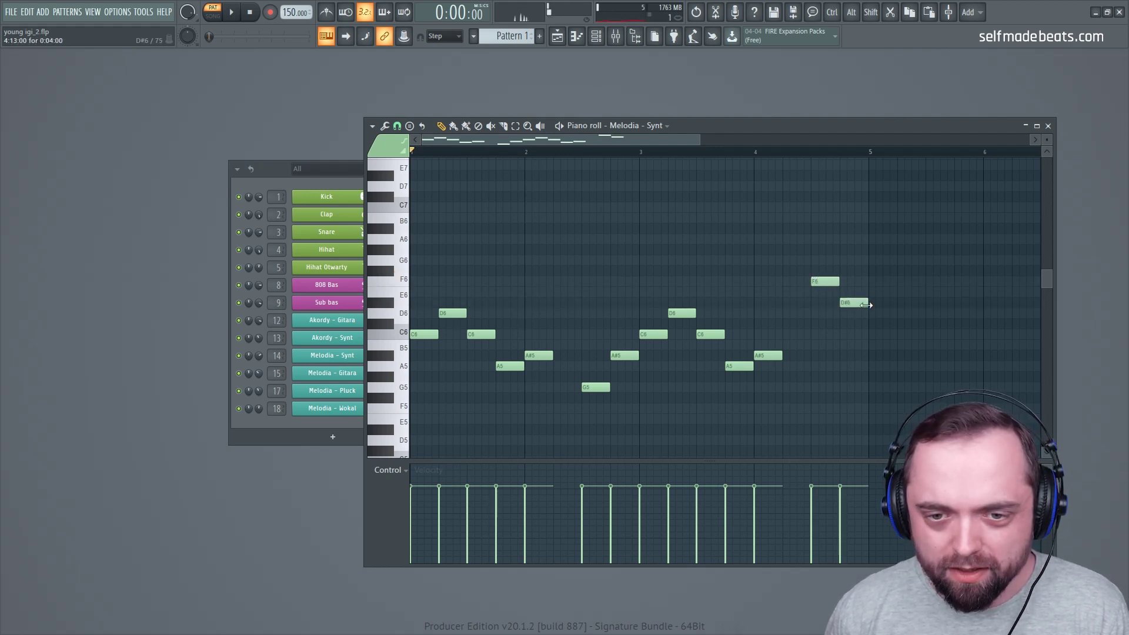
# - Add a very short D6 grace note just before the F6 in bar 4 and check the melody by playback
pyautogui.scroll(4, 807, 155)
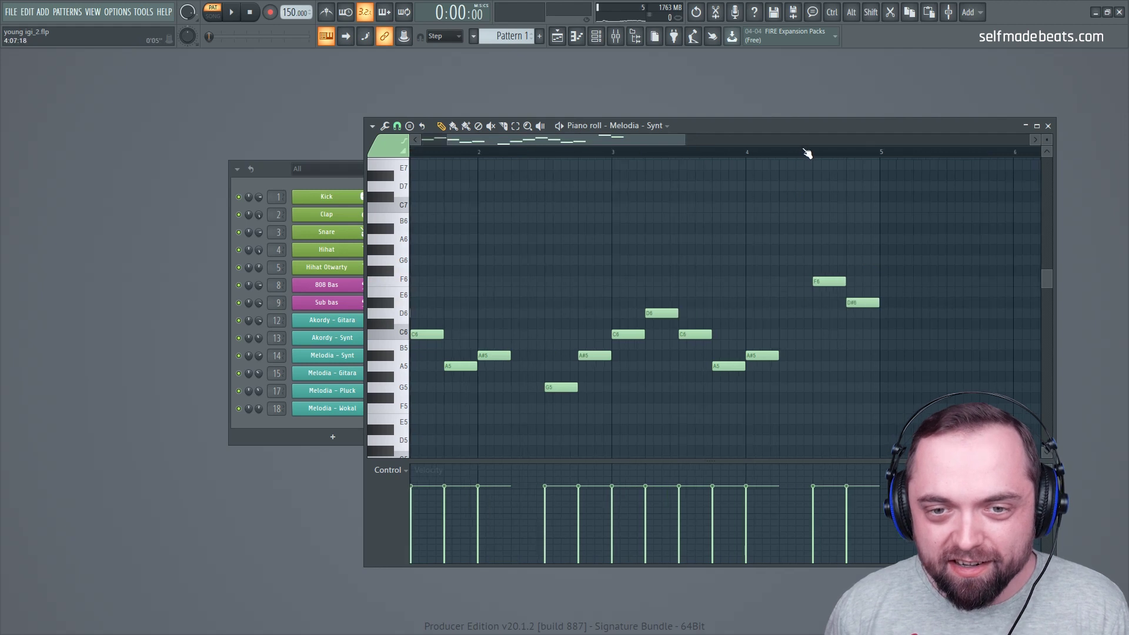
pyautogui.click(804, 313)
pyautogui.moveTo(875, 312)
pyautogui.mouseDown()
pyautogui.moveTo(797, 311)
pyautogui.moveTo(817, 313)
pyautogui.mouseUp()
pyautogui.press('space')
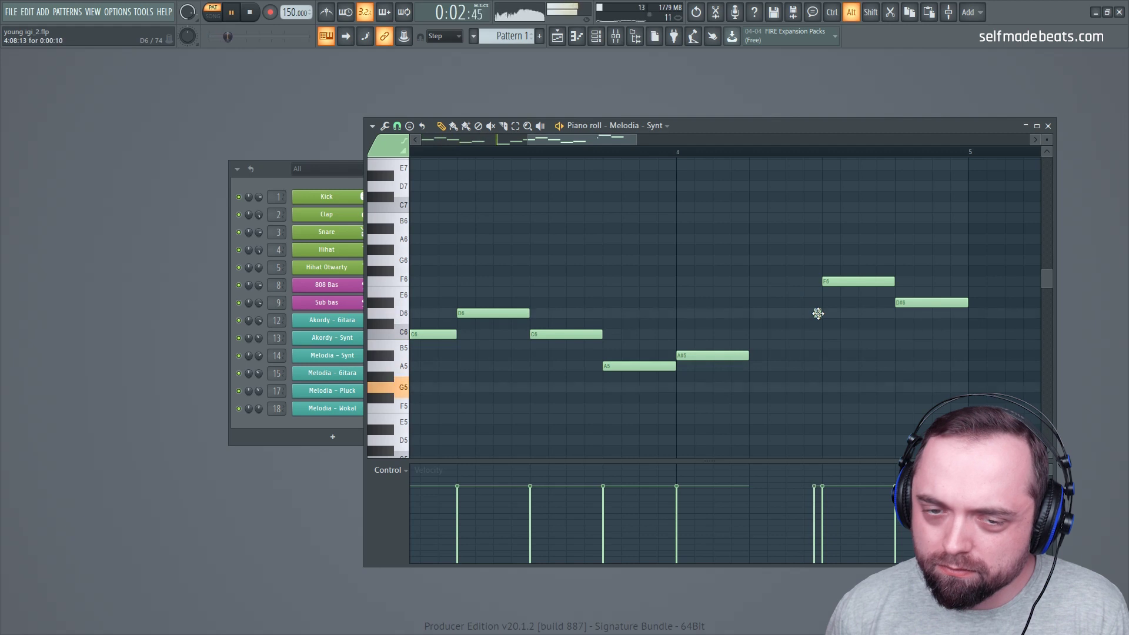
pyautogui.scroll(-5, 723, 158)
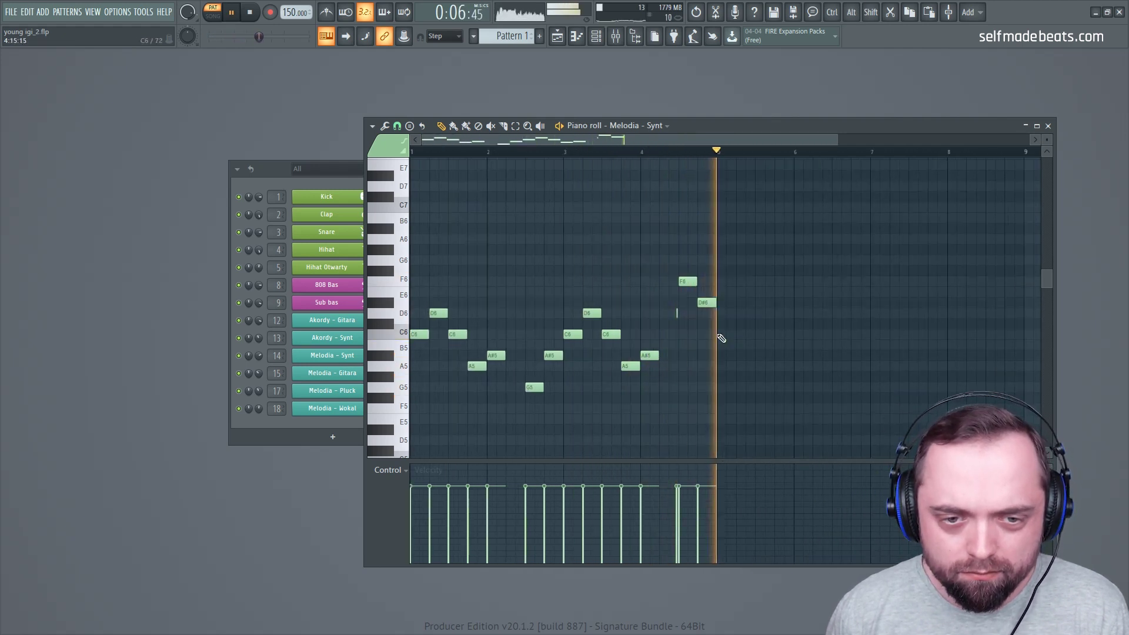
pyautogui.press('space')
# - Duplicate the four-bar synth melody into bars 5–8 and close the piano roll
pyautogui.moveTo(808, 213); pyautogui.dragTo(722, 367)
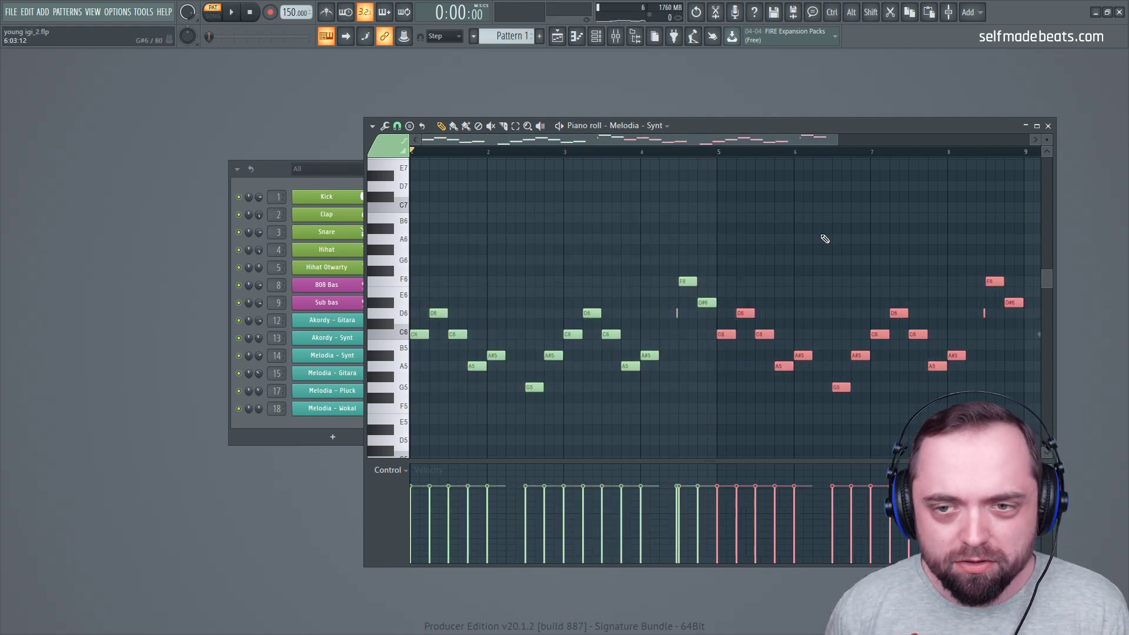
pyautogui.hotkey('ctrl', 'd')
pyautogui.click(1048, 125)
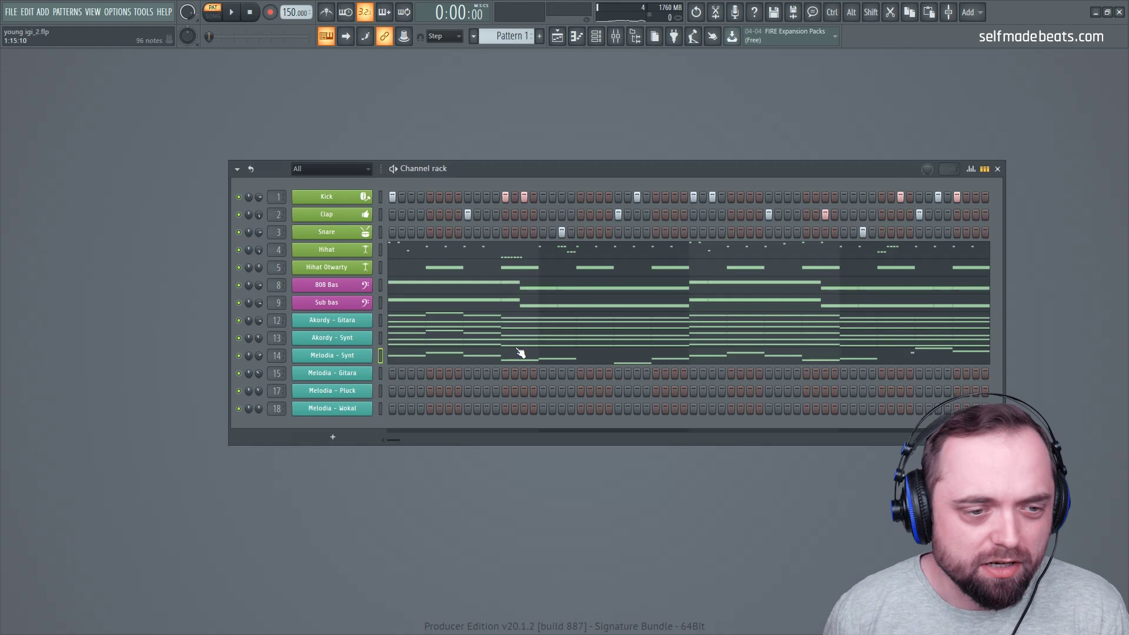
# - Copy the synth melody to the Melodia - Gitara, Melodia - Pluck and Melodia - Wokal channels and play the pattern
pyautogui.click(380, 373)
pyautogui.hotkey('ctrl', 'v')
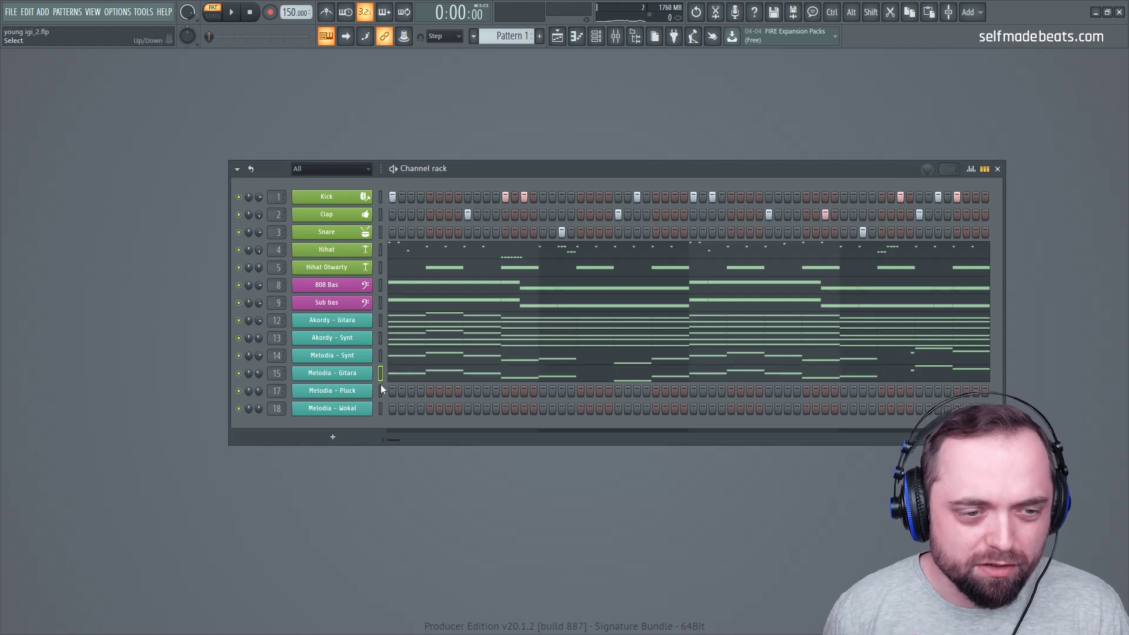
pyautogui.click(380, 390)
pyautogui.hotkey('ctrl', 'v')
pyautogui.hotkey('ctrl', 'v')
pyautogui.press('space')
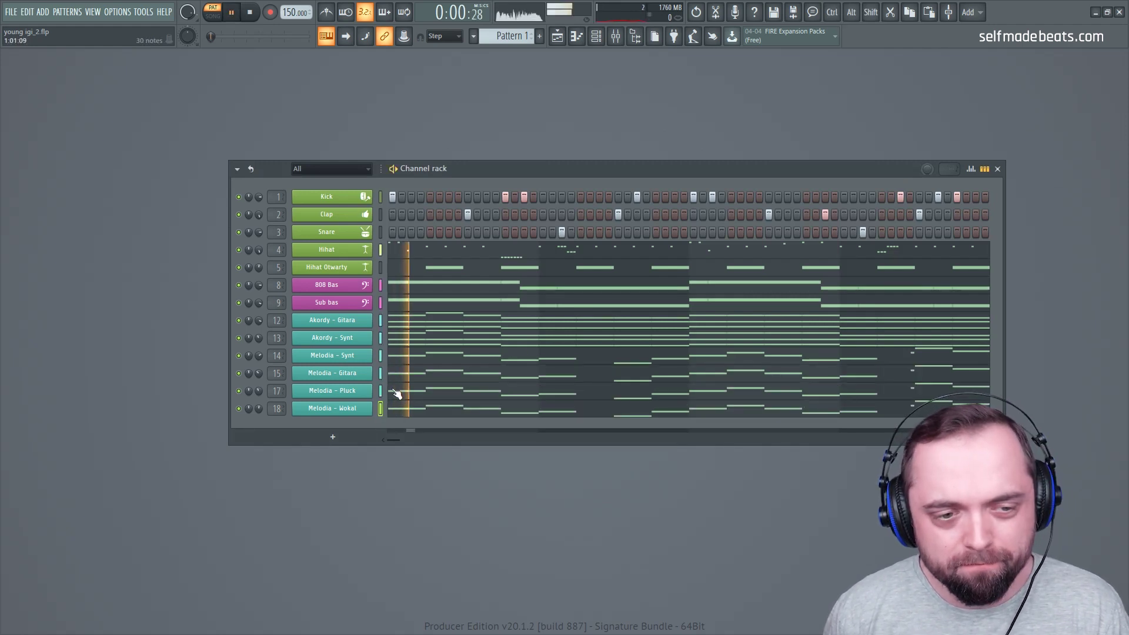
# - Transpose all notes of the Melodia - Synt melody down one octave and close its piano roll
pyautogui.click(437, 413)
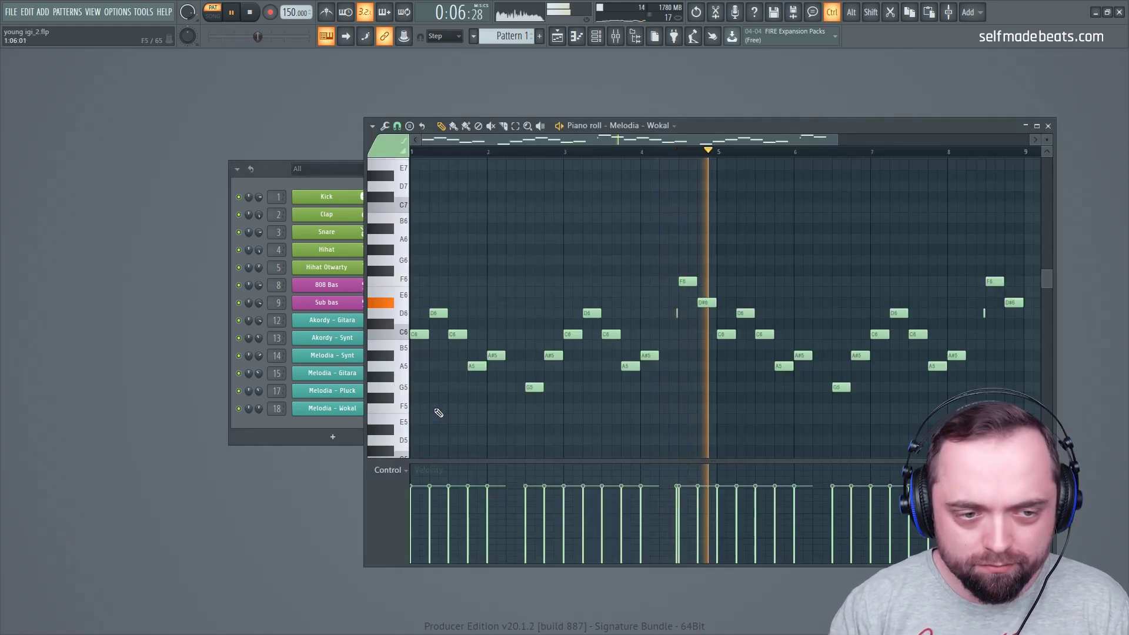
pyautogui.press('F7')
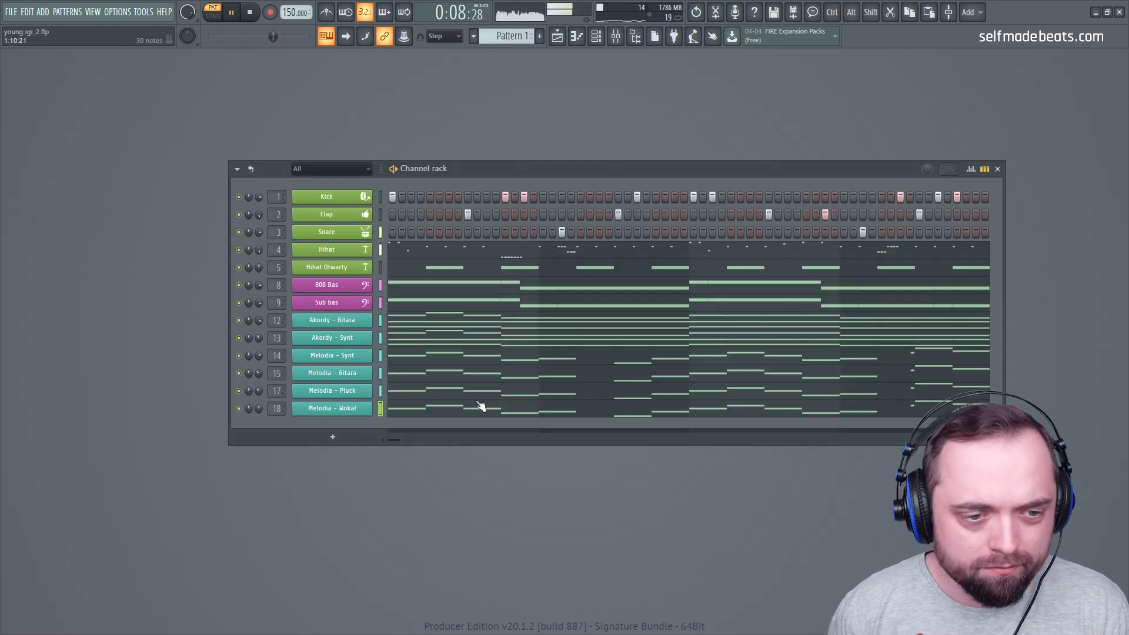
pyautogui.click(430, 362)
pyautogui.scroll(4, 434, 318)
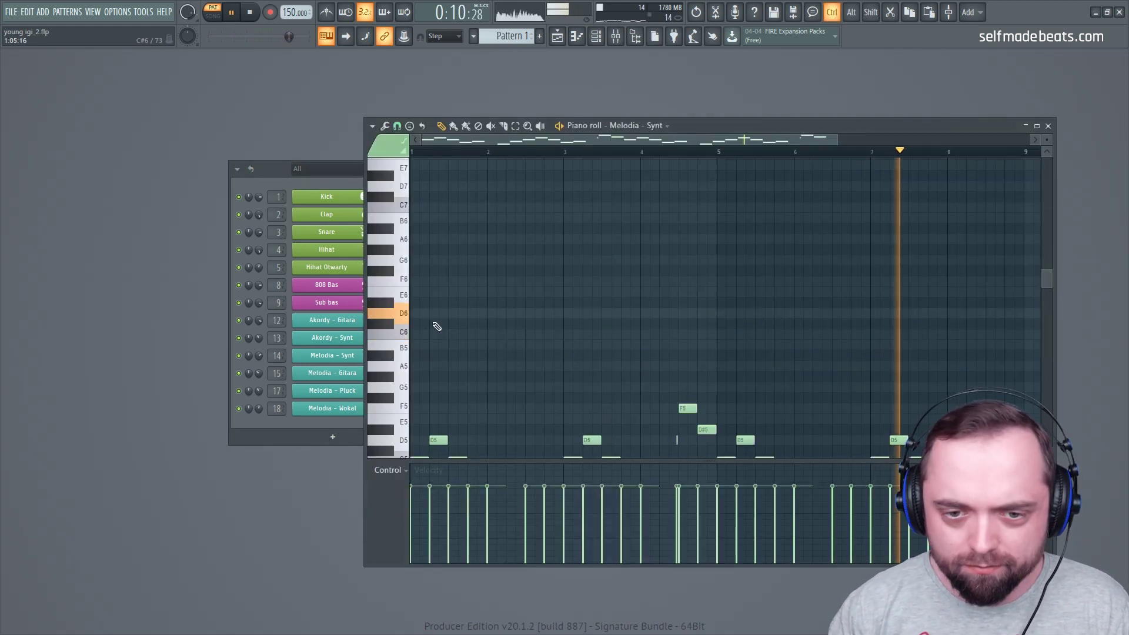
pyautogui.click(1047, 125)
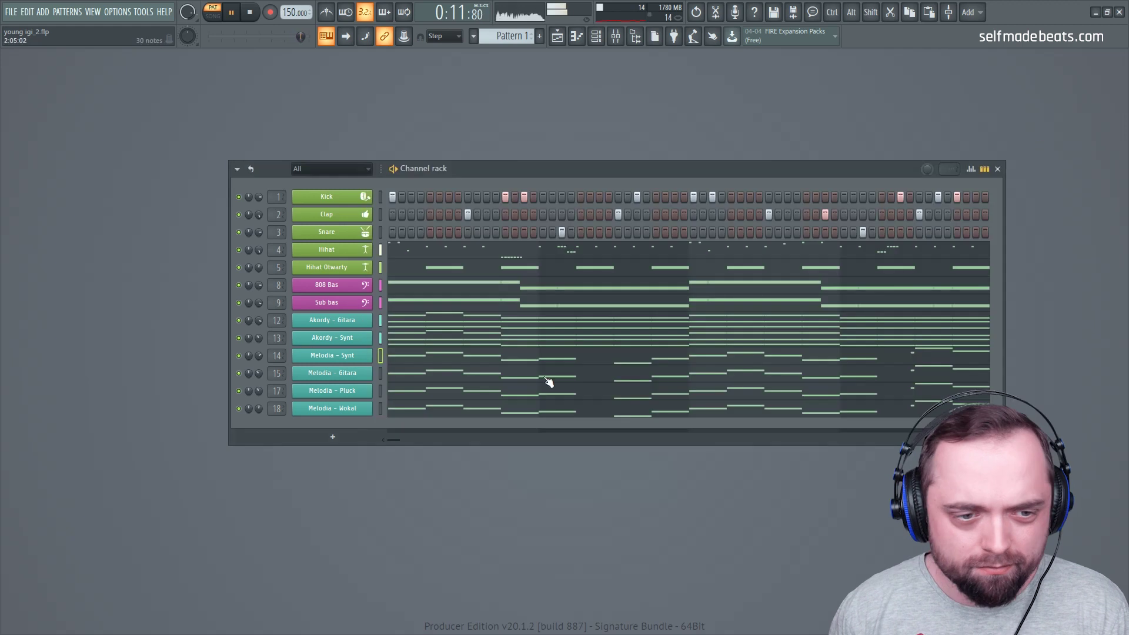
# - Transpose all notes of the Melodia - Gitara melody down one octave
pyautogui.click(423, 373)
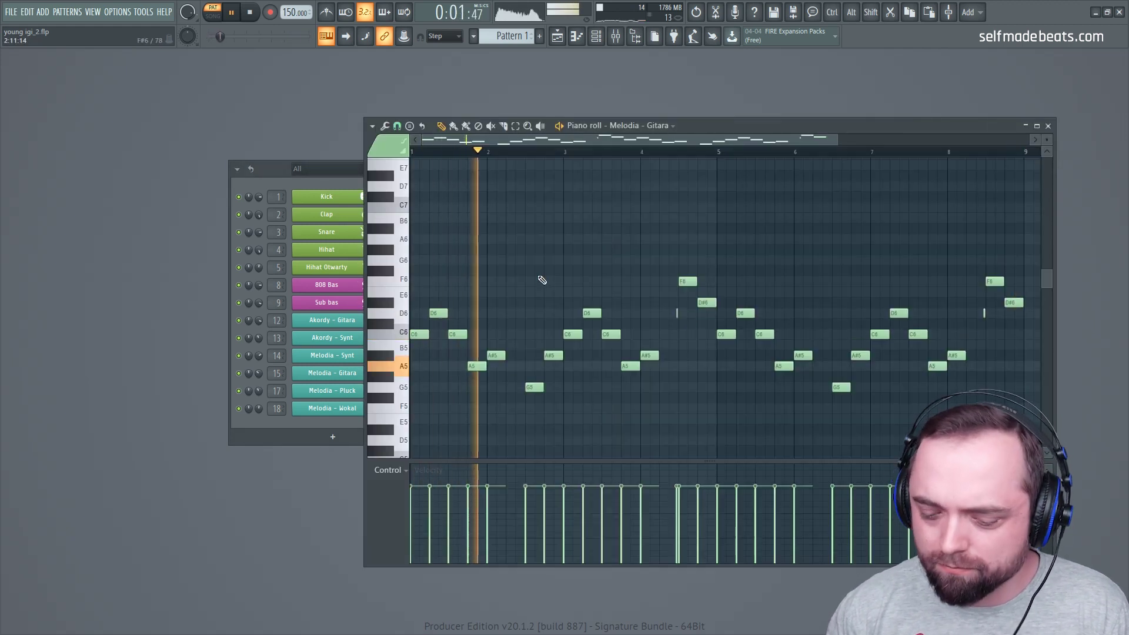
pyautogui.hotkey('ctrl', 'Down')
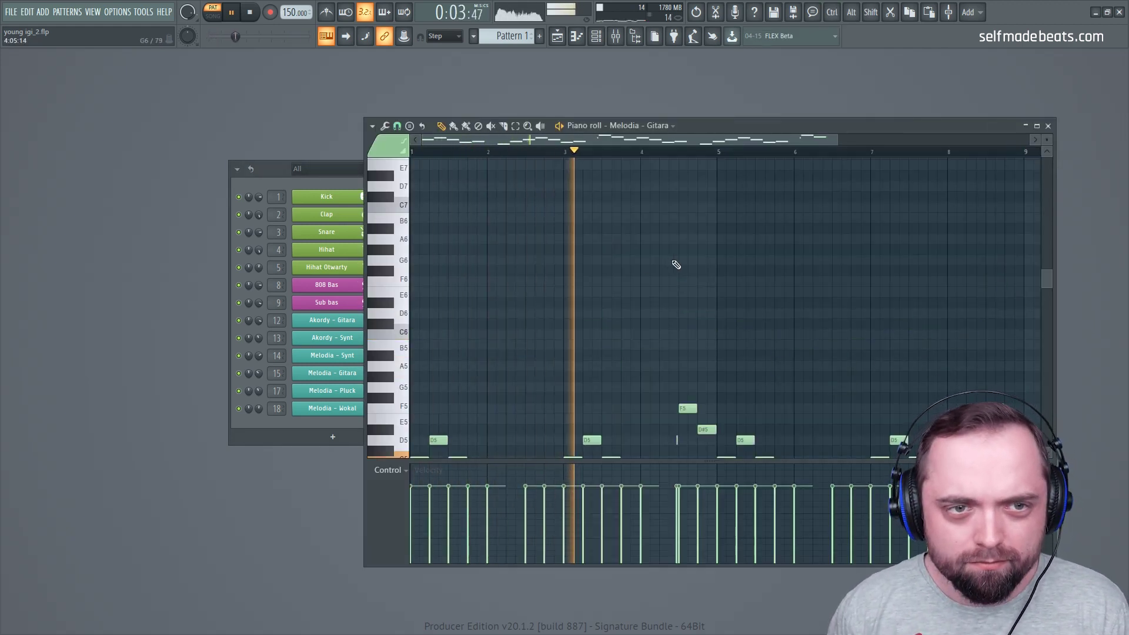
# - Try the Melodia - Gitara melody two octaves higher in playback, and move it back down two octaves
pyautogui.press('space')
pyautogui.hotkey('ctrl', 'Up')
pyautogui.hotkey('ctrl', 'Up')
pyautogui.press('space')
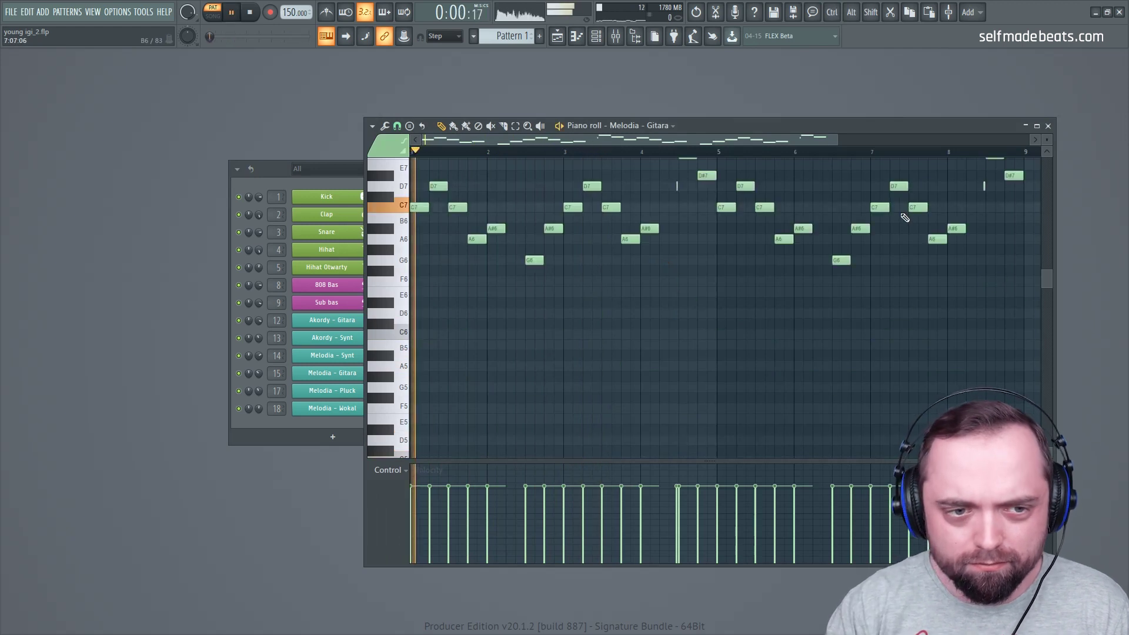
pyautogui.press('space')
pyautogui.hotkey('ctrl', 'Down')
pyautogui.hotkey('ctrl', 'Down')
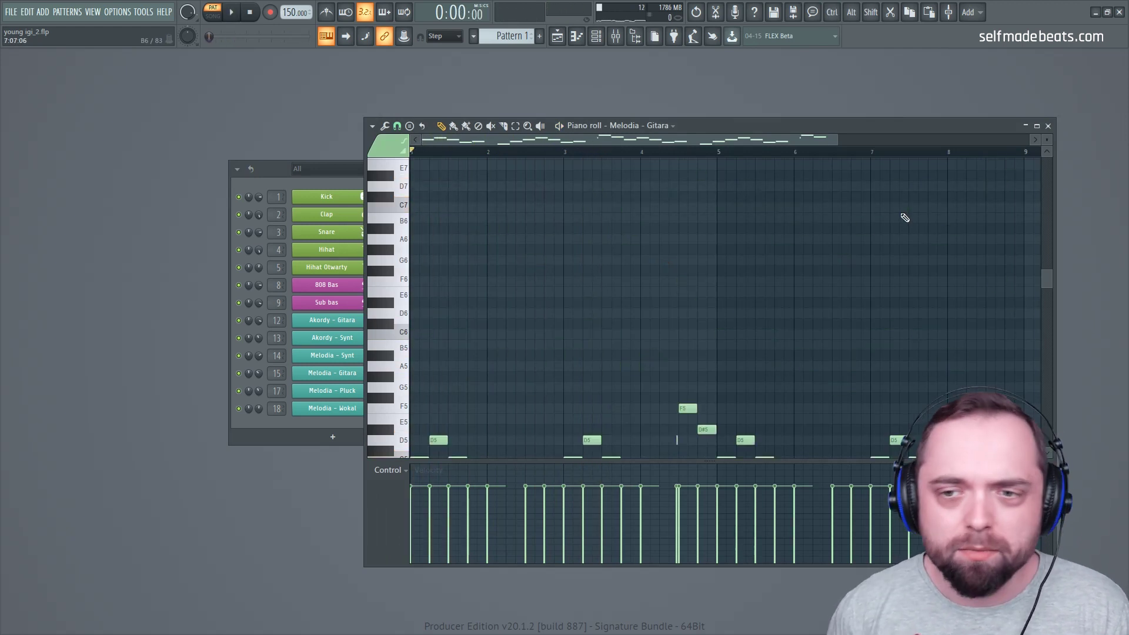
# - Switch from the Melodia - Gitara piano roll to the Melodia - Synt one, examine the full melody and close it
pyautogui.click(1048, 125)
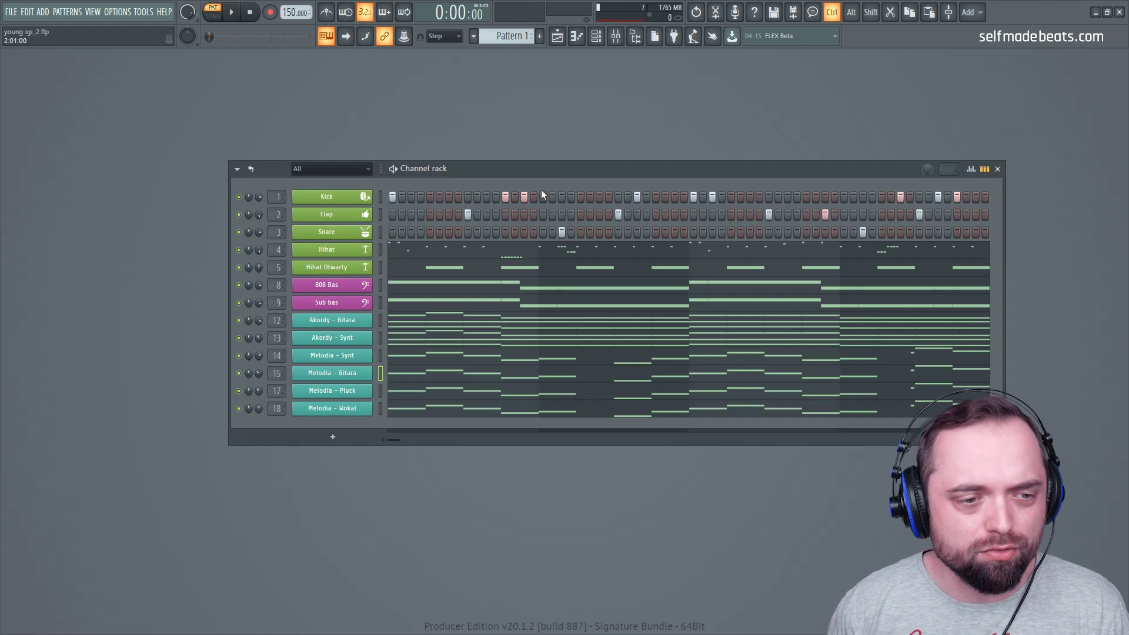
pyautogui.click(518, 365)
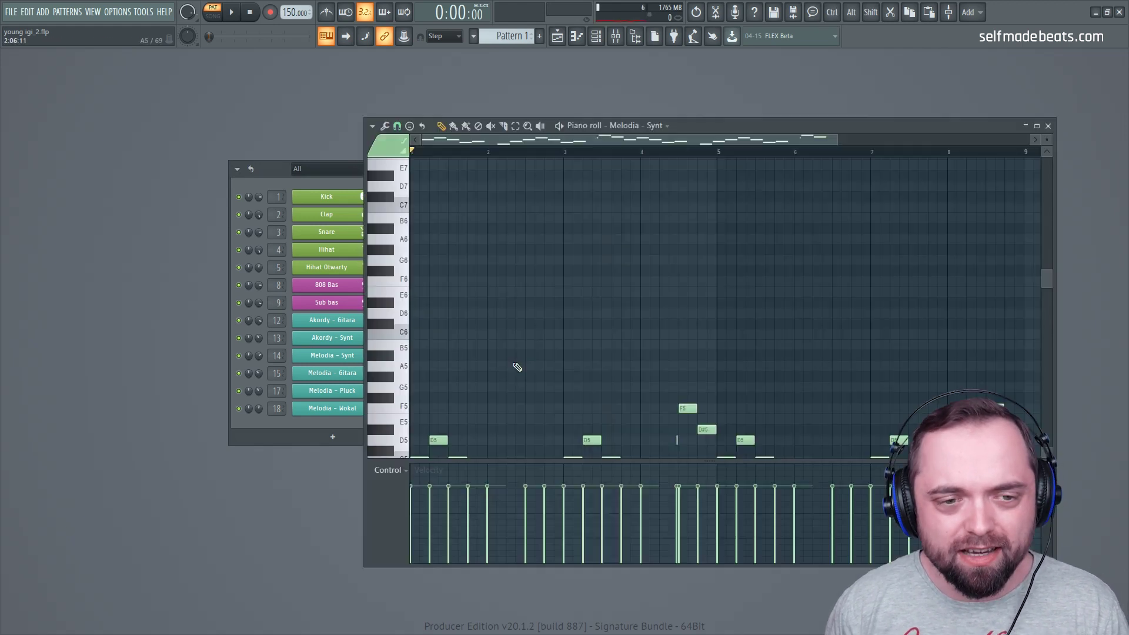
pyautogui.keyDown('ctrl'); pyautogui.scroll(-2, 658, 167); pyautogui.keyUp('ctrl')
pyautogui.scroll(-5, 650, 188)
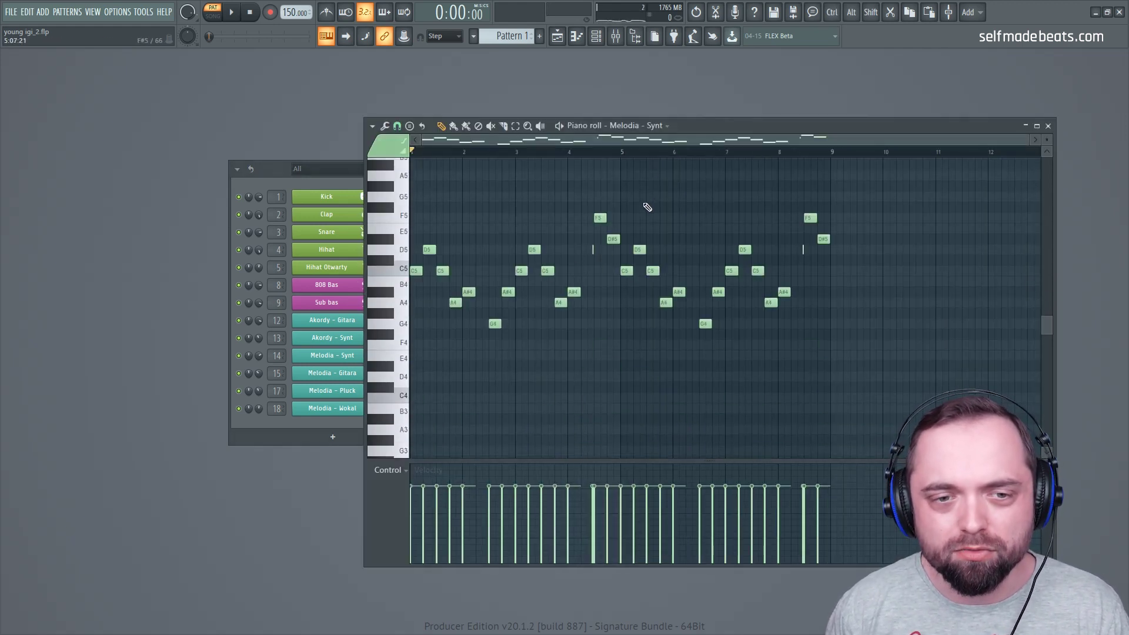
pyautogui.click(1048, 126)
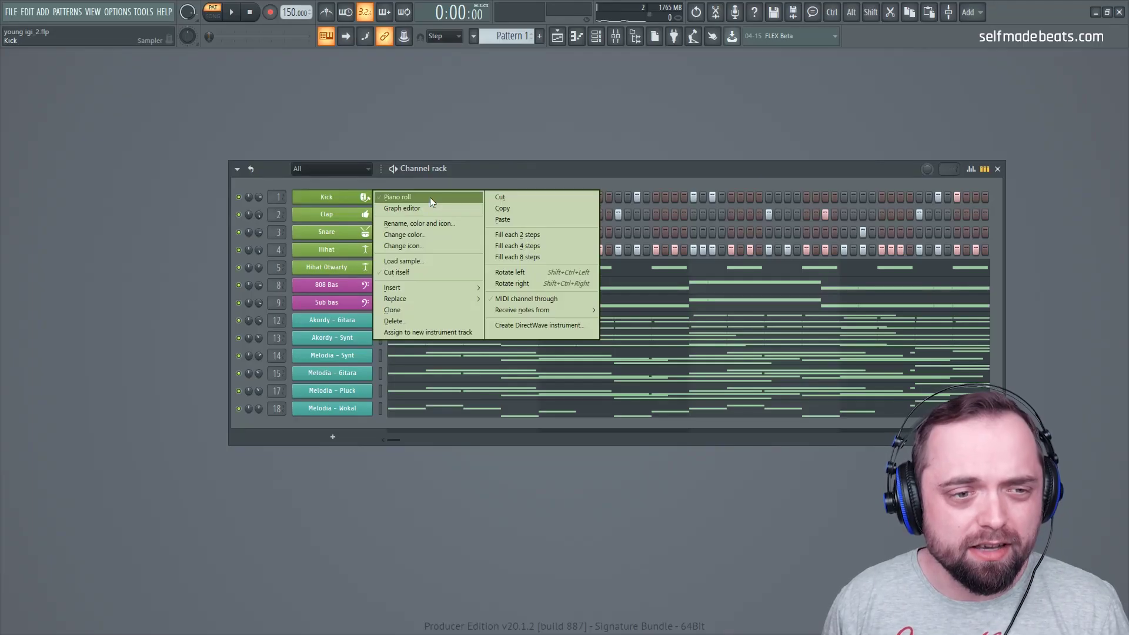
# - Open the Kick channel in the piano roll, examine its note placement and velocities across the whole pattern, and close it
pyautogui.click(431, 200)
pyautogui.scroll(2, 533, 152)
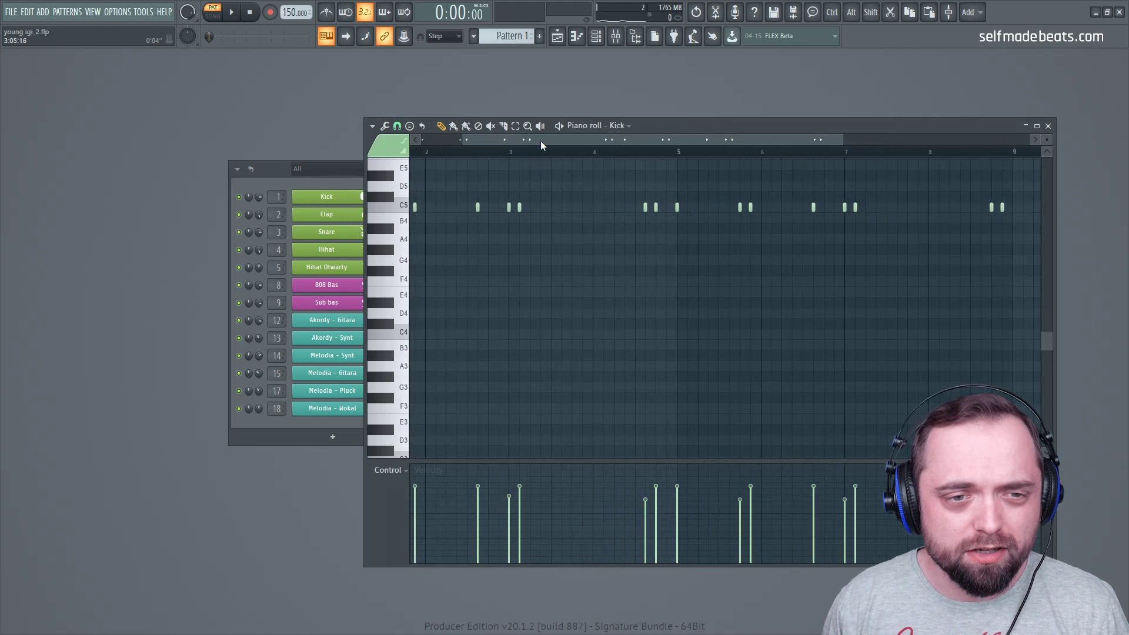
pyautogui.scroll(-2, 554, 154)
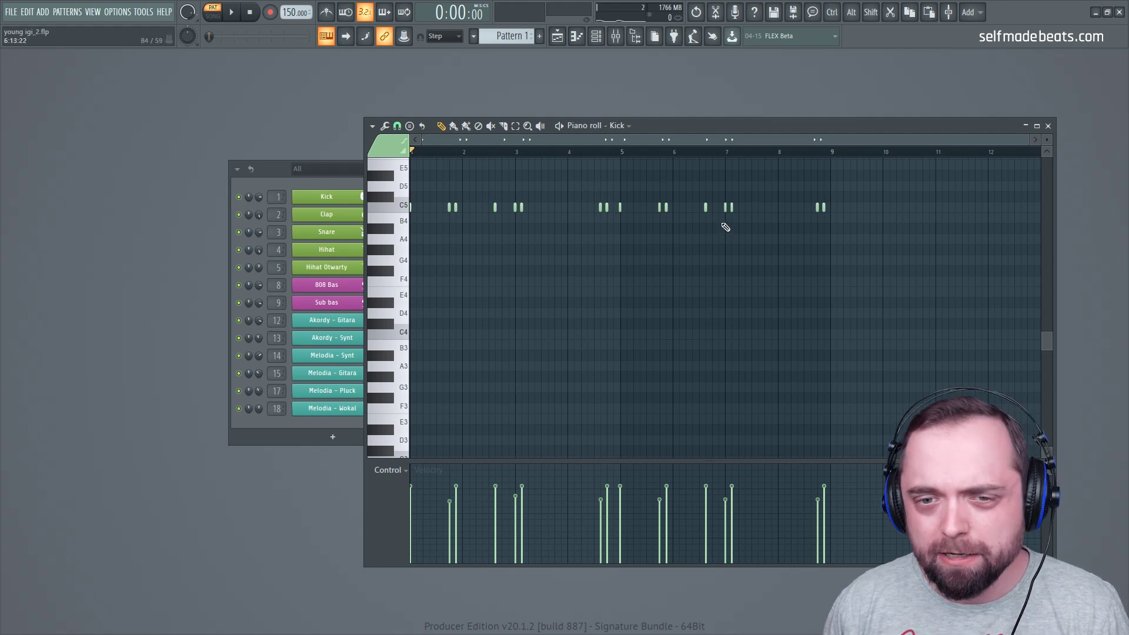
pyautogui.scroll(2, 912, 249)
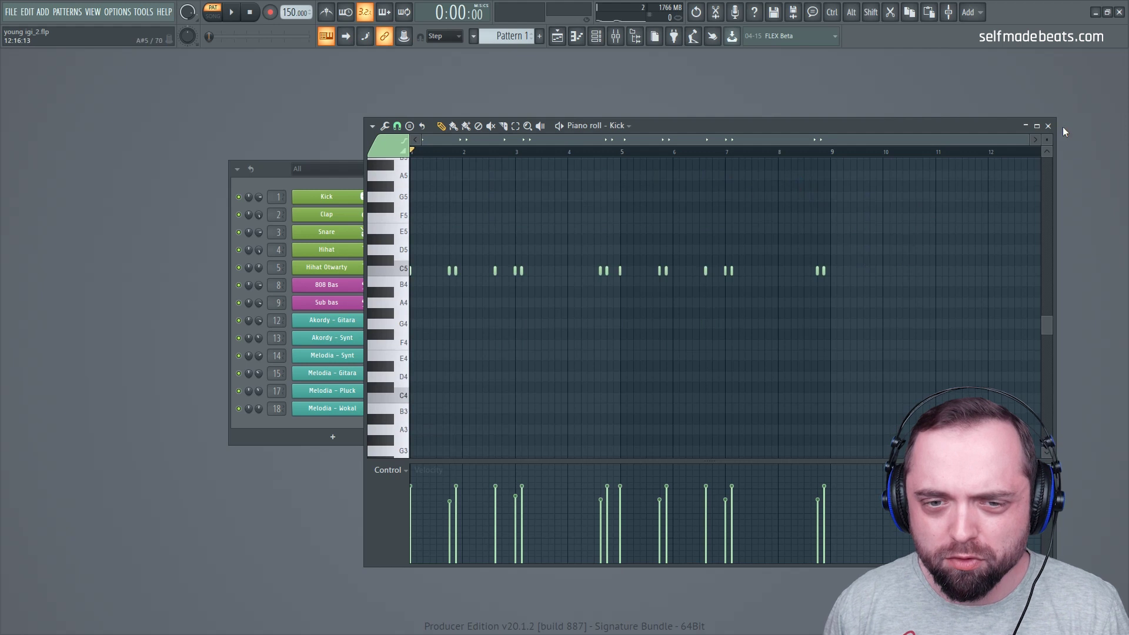
pyautogui.scroll(3, 757, 162)
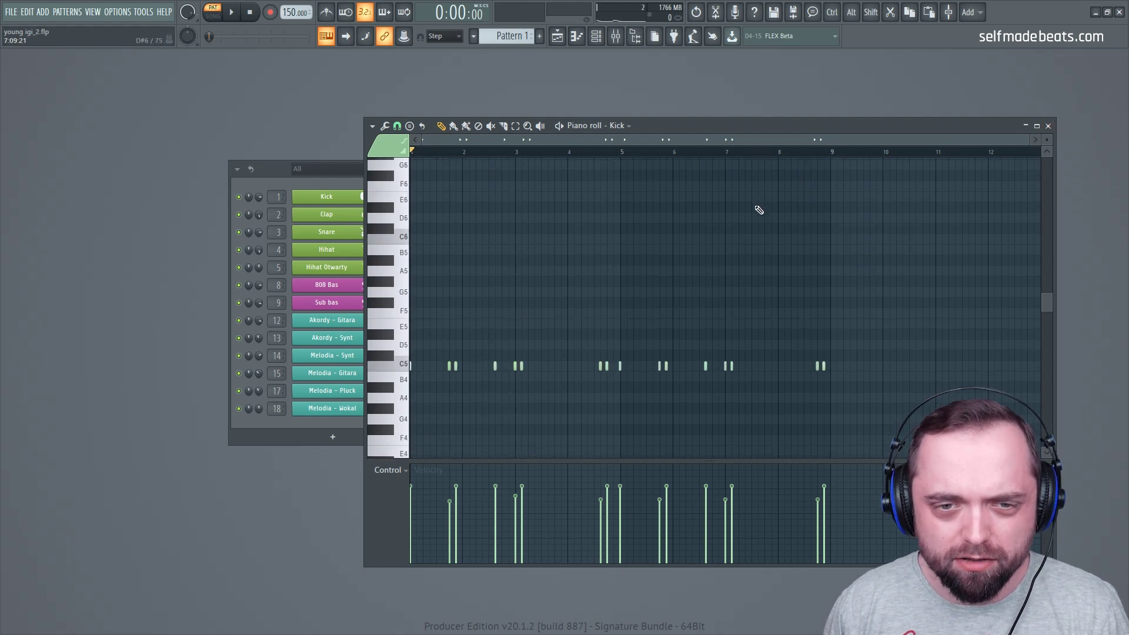
pyautogui.scroll(-3, 758, 210)
pyautogui.scroll(2, 731, 153)
pyautogui.moveTo(895, 140); pyautogui.dragTo(663, 143)
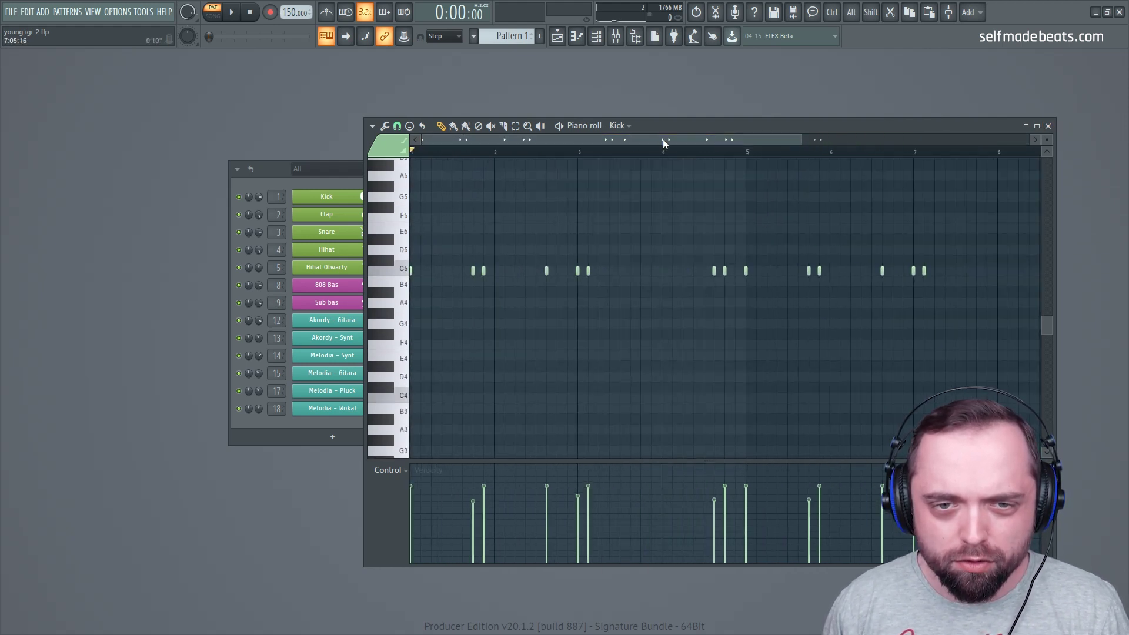
pyautogui.moveTo(793, 141); pyautogui.dragTo(620, 150)
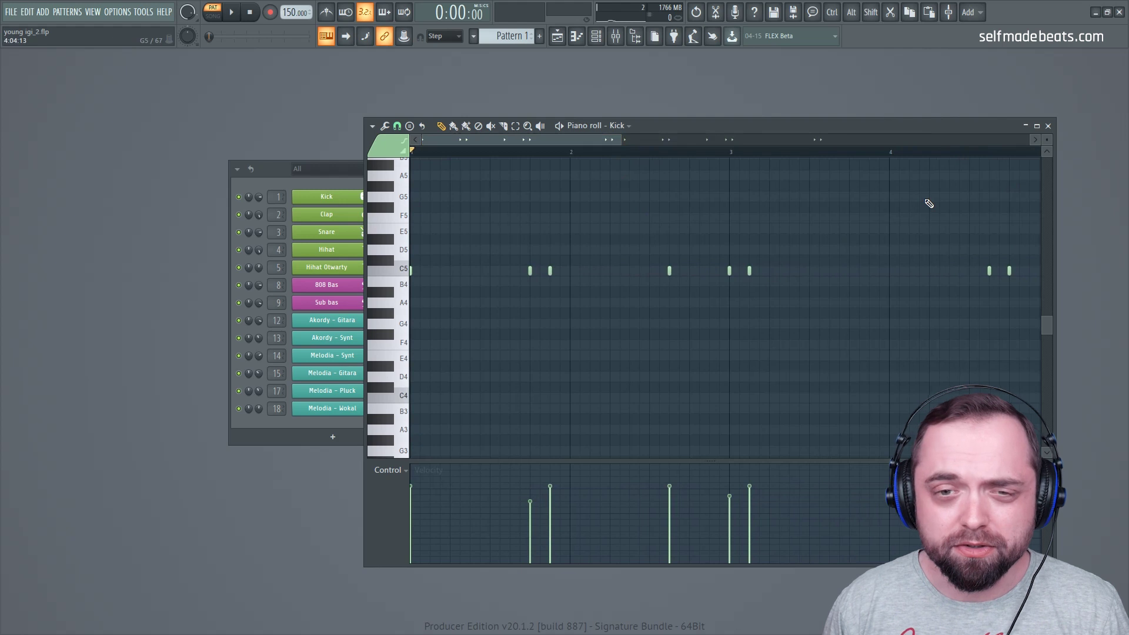
pyautogui.click(1048, 126)
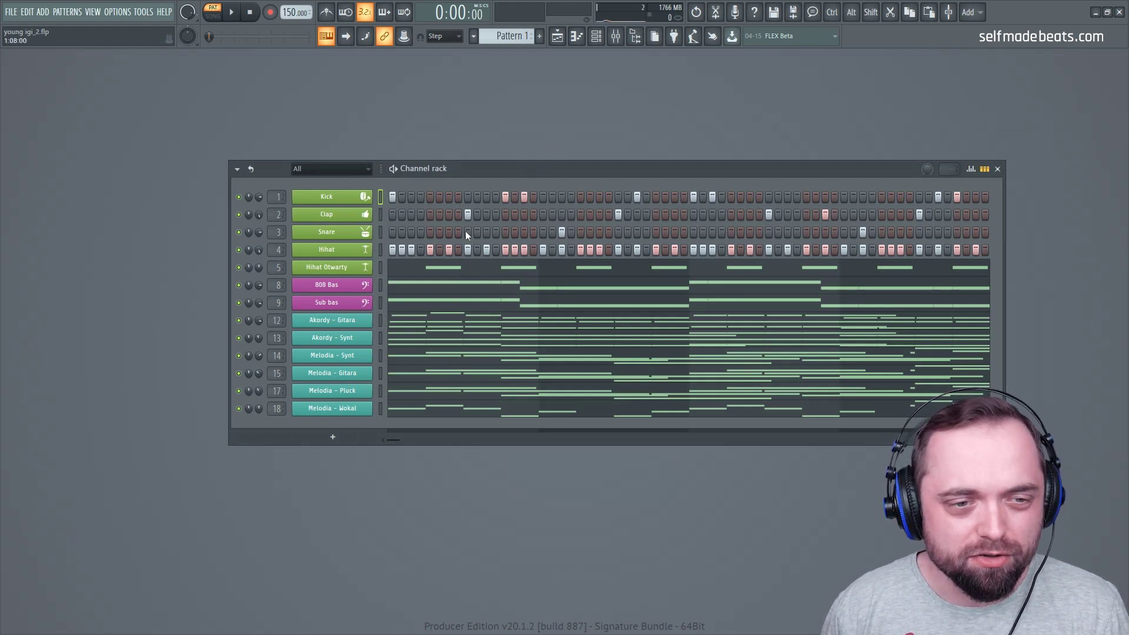
# - Open the Hihat channel in the piano roll, examine its rolls and pitch changes across the pattern, and close it
pyautogui.rightClick(343, 253)
pyautogui.click(411, 250)
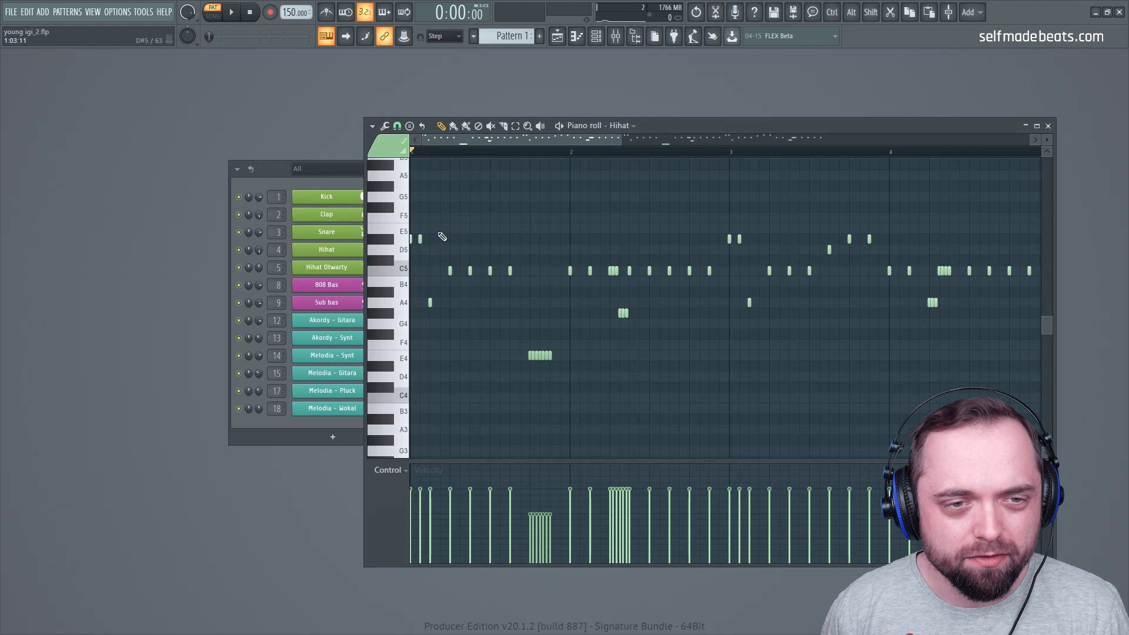
pyautogui.scroll(-3, 497, 164)
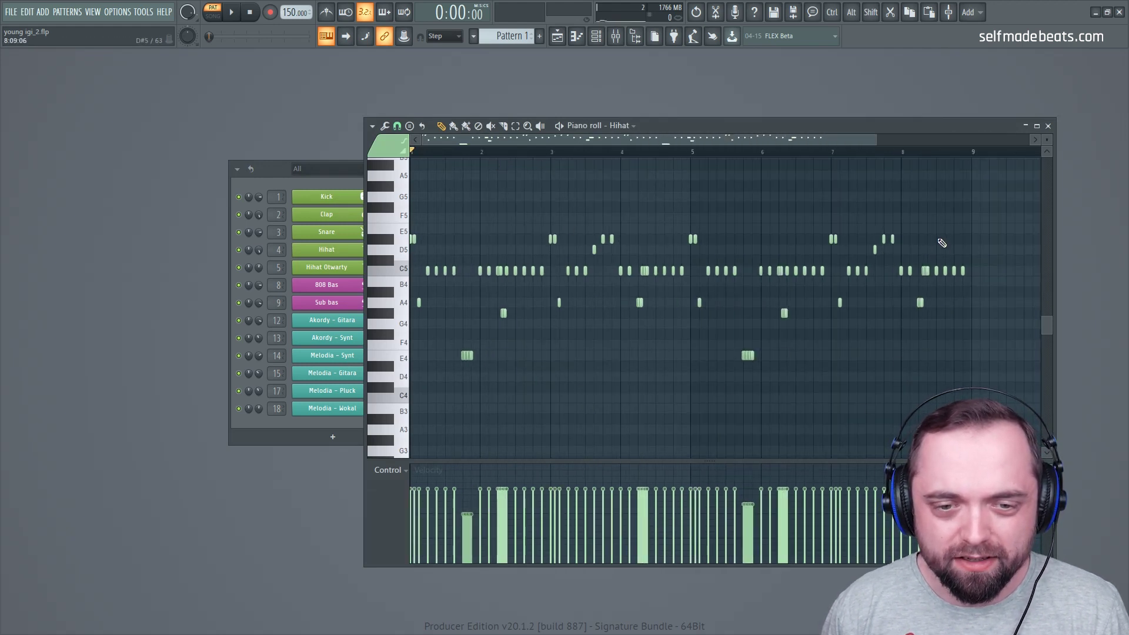
pyautogui.click(1049, 126)
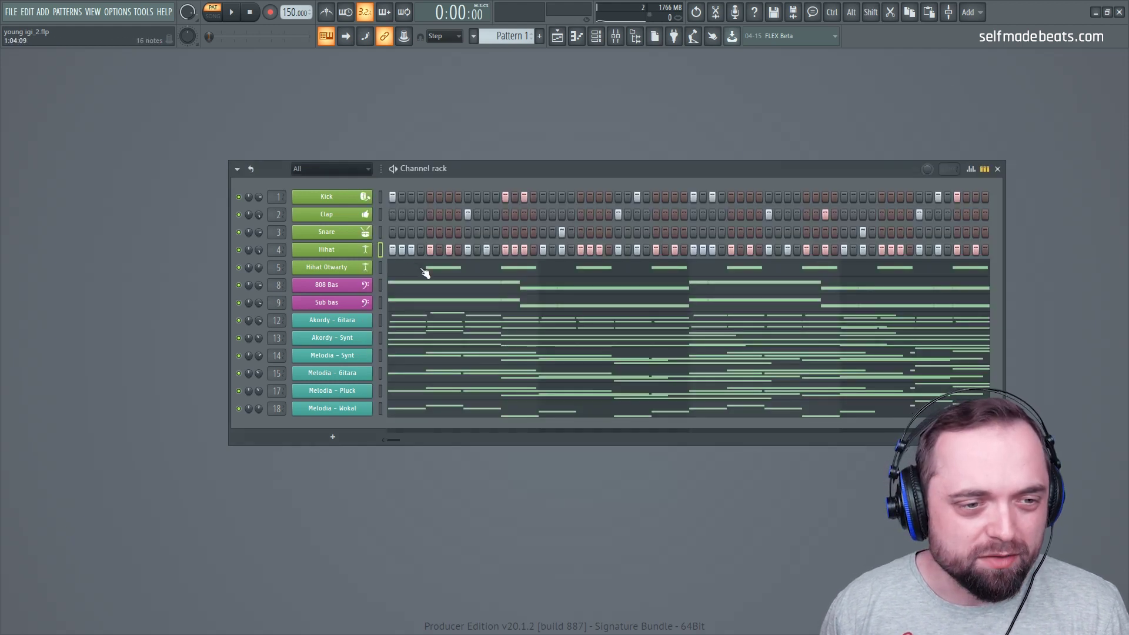
# - Examine the notes of the Hihat Otwarty channel and the 808 Bas channel in the piano roll
pyautogui.click(441, 270)
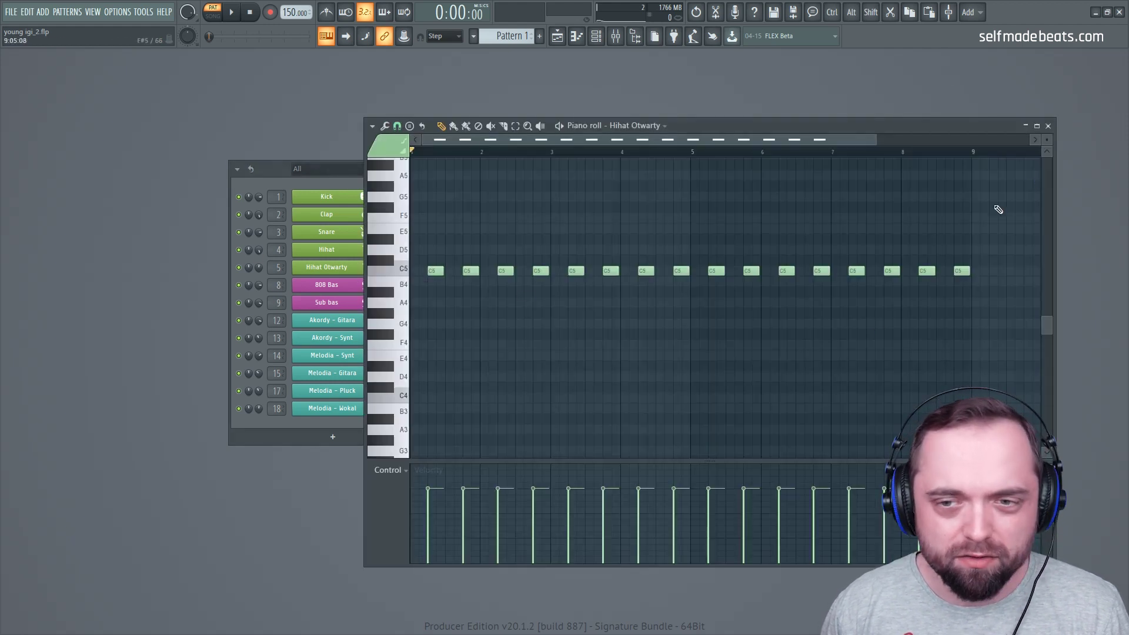
pyautogui.click(1049, 127)
pyautogui.click(405, 292)
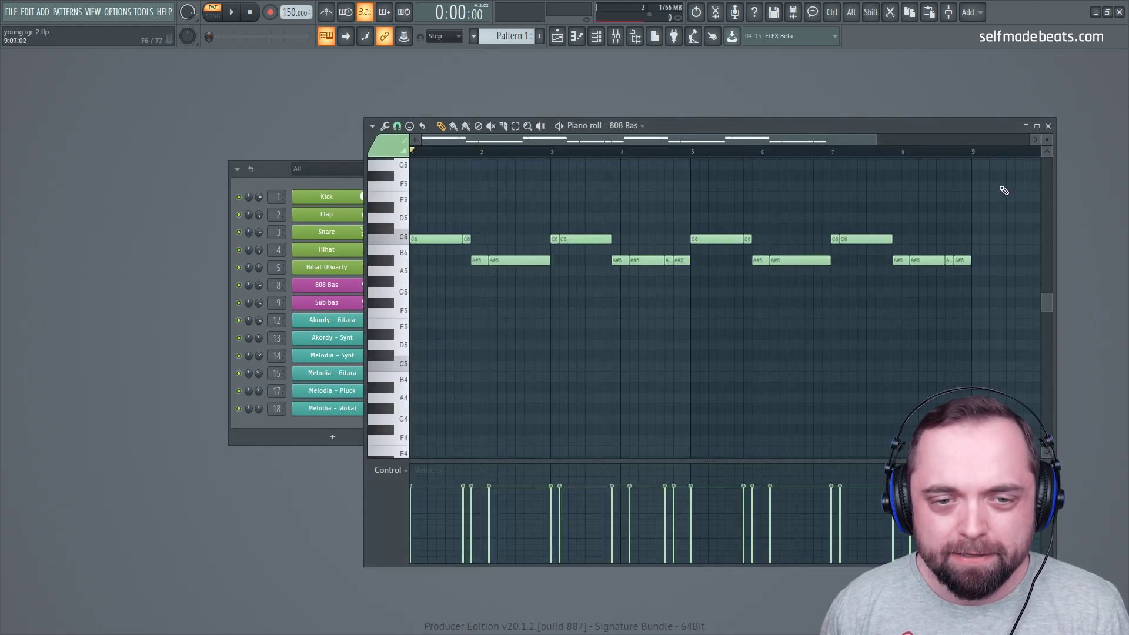
pyautogui.click(1048, 126)
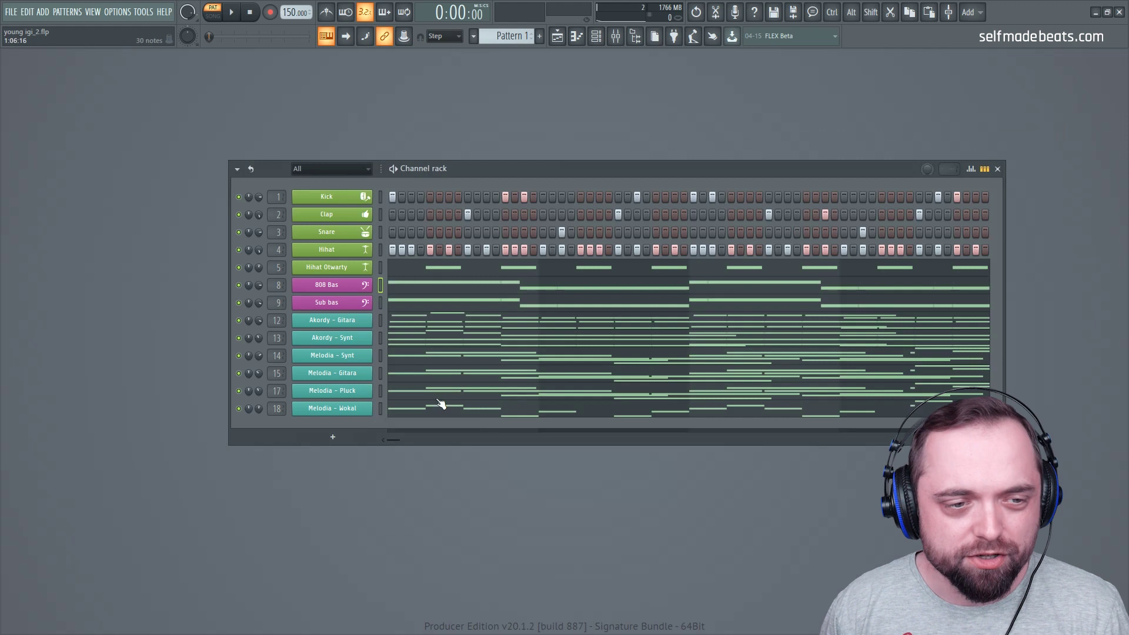
# - Open the Akordy - Gitara channel in the piano roll and examine the chords' note starts and velocities up close
pyautogui.click(408, 327)
pyautogui.scroll(5, 471, 154)
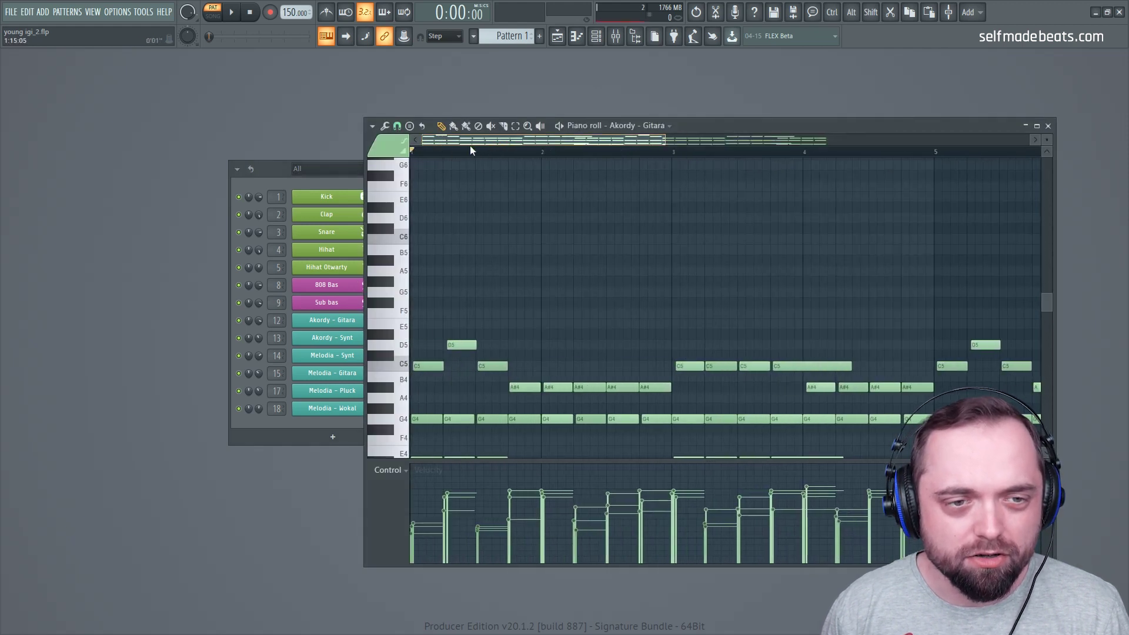
pyautogui.scroll(-5, 499, 235)
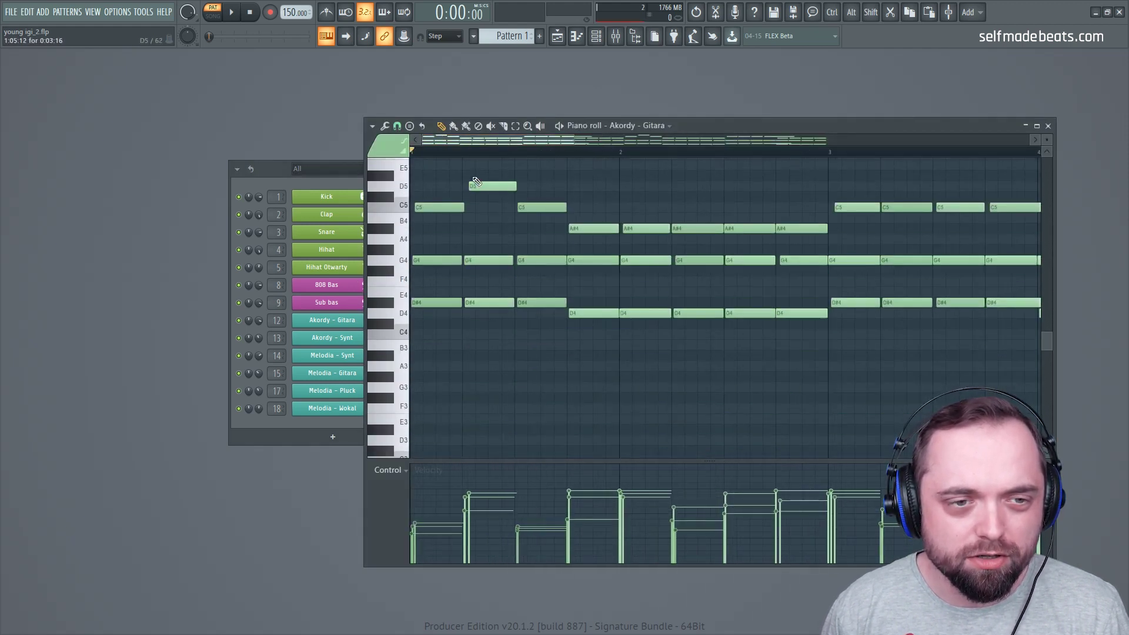
pyautogui.scroll(3, 466, 151)
pyautogui.scroll(1, 460, 136)
pyautogui.scroll(2, 548, 356)
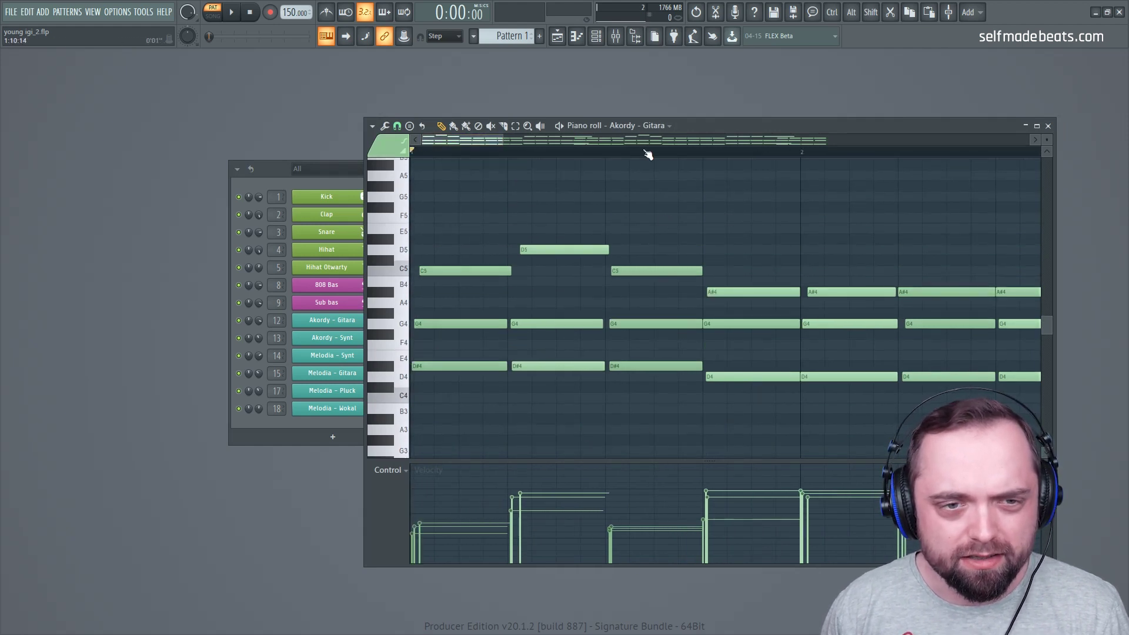
pyautogui.moveTo(476, 143); pyautogui.dragTo(459, 190)
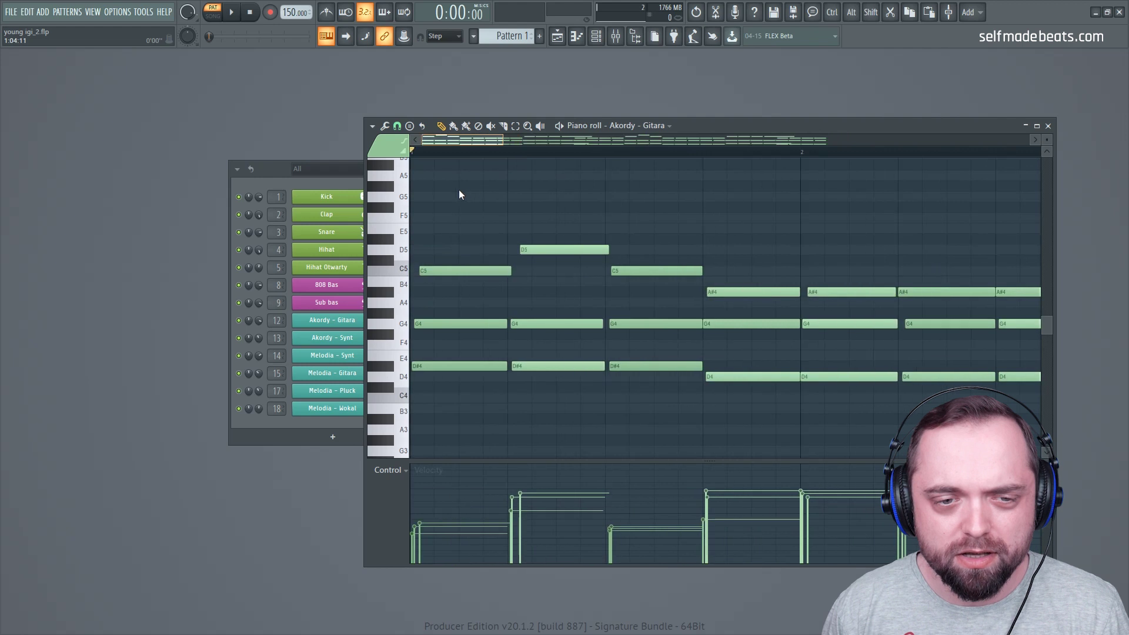
pyautogui.scroll(-5, 510, 154)
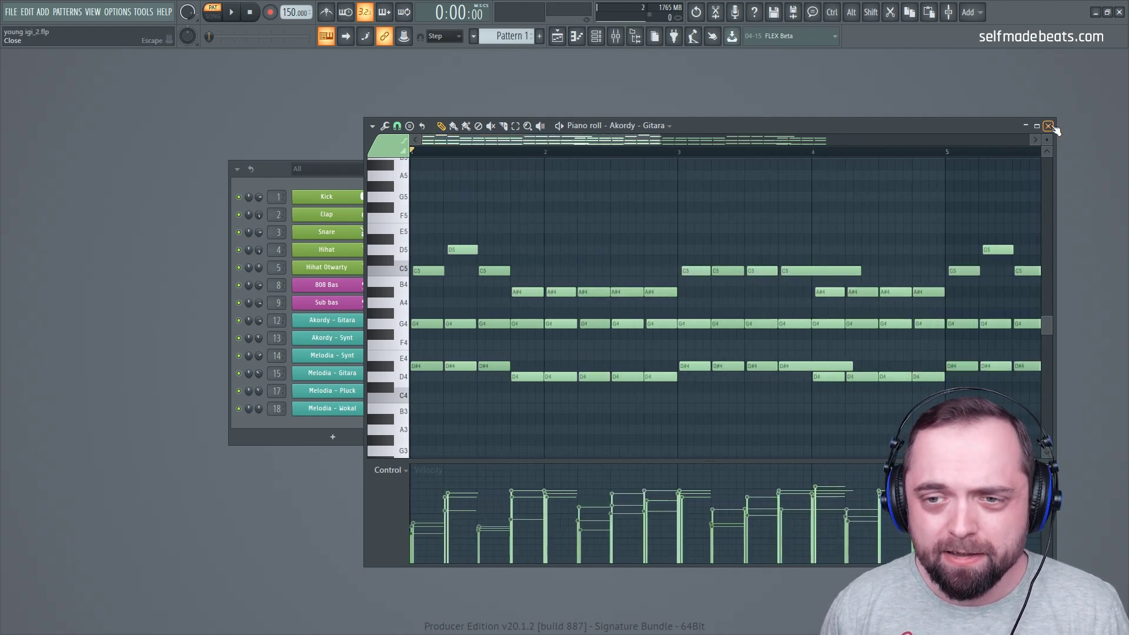
pyautogui.click(1048, 126)
# - Open the Akordy - Synt channel in the piano roll, examine its chord notes and velocities from the first bar, and close it
pyautogui.click(435, 340)
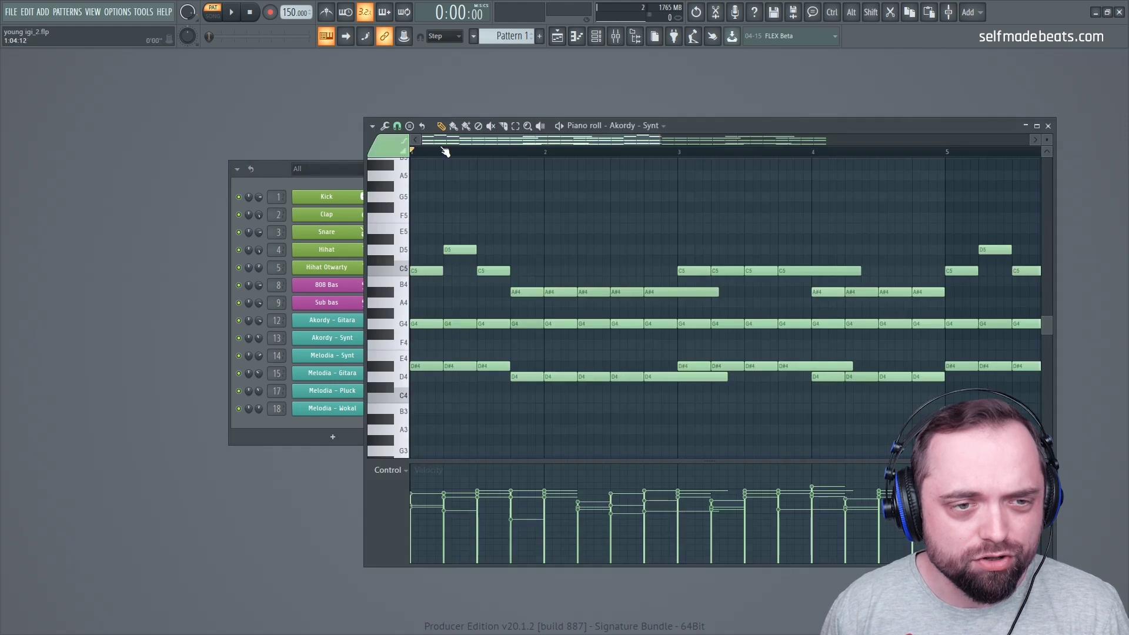
pyautogui.scroll(2, 453, 154)
pyautogui.moveTo(453, 143); pyautogui.dragTo(436, 177)
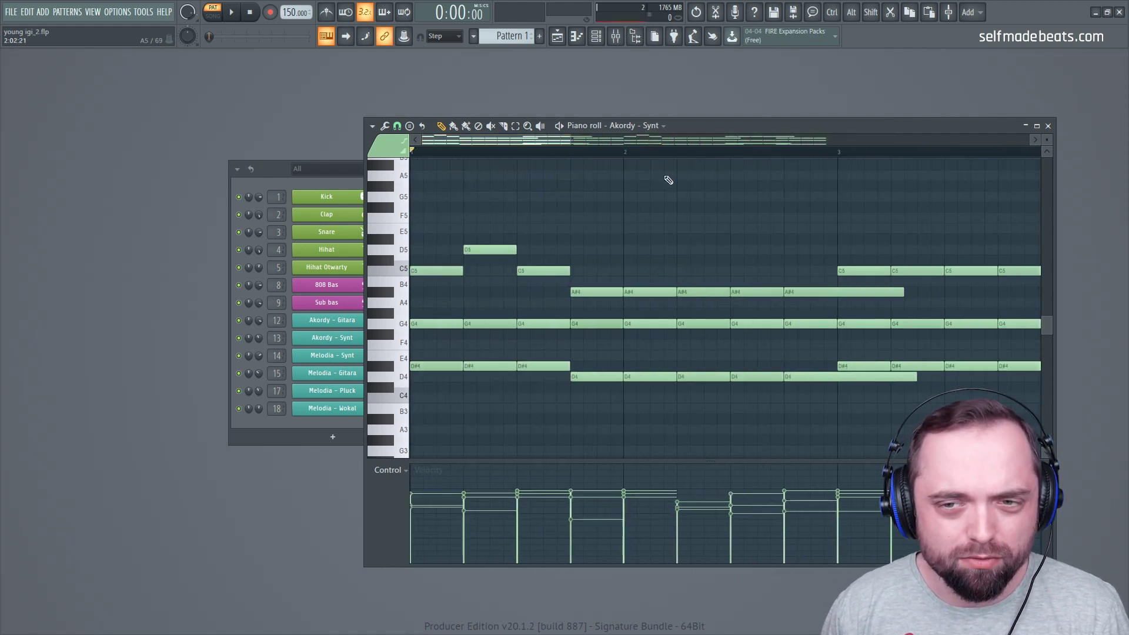
pyautogui.click(1048, 127)
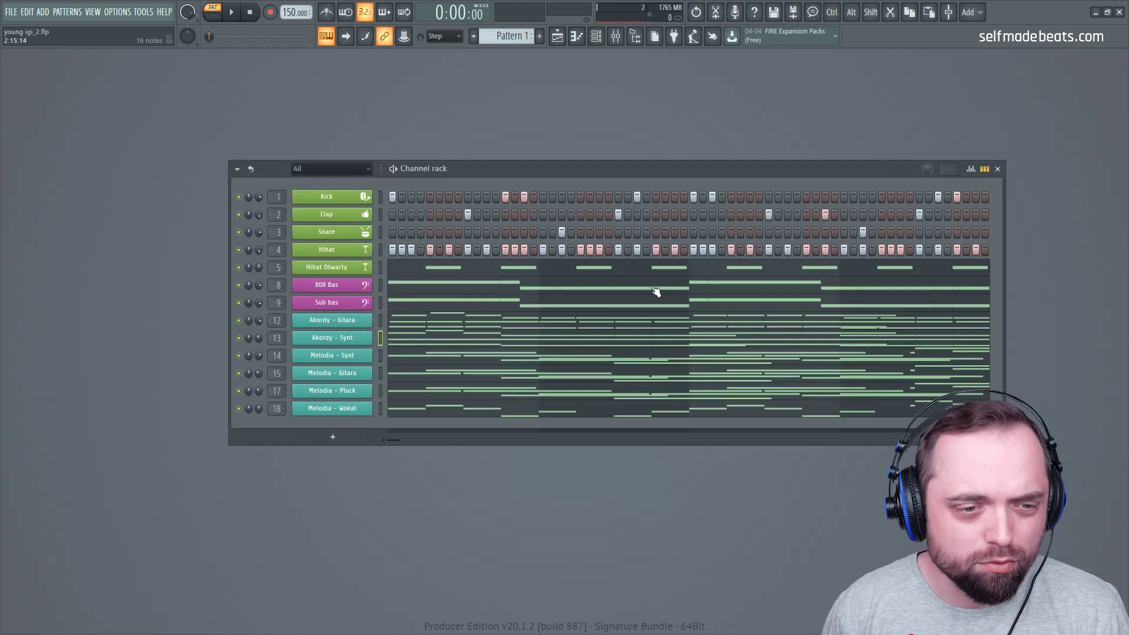
# - Open the Melodia - Synt channel in the piano roll and examine its note lengths, overlaps and velocities from the first bar
pyautogui.click(398, 358)
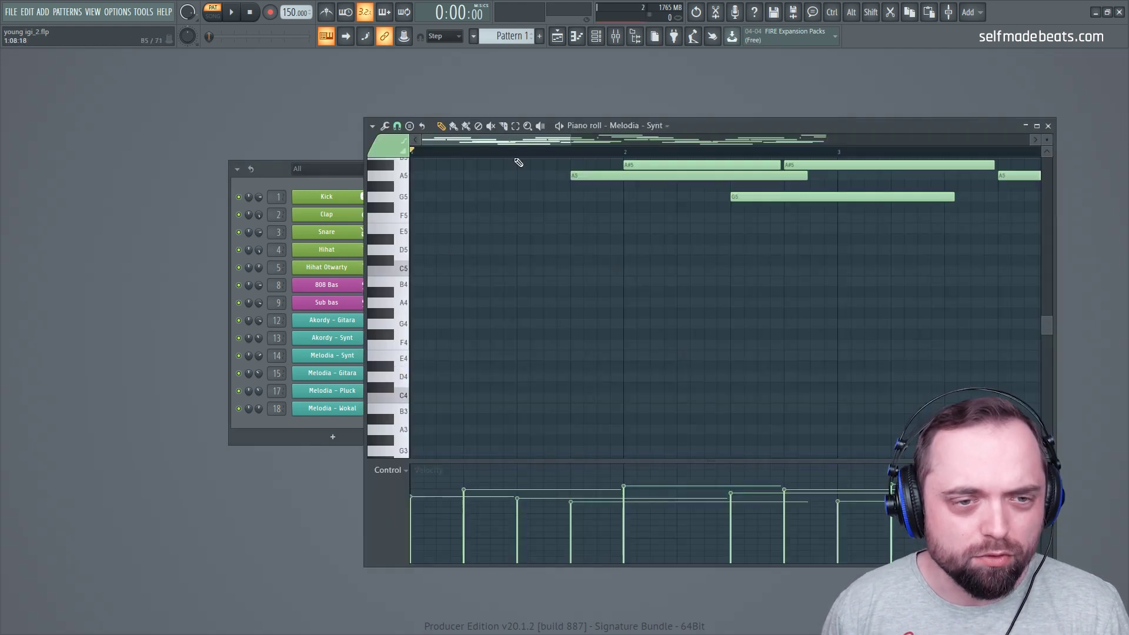
pyautogui.keyDown('ctrl'); pyautogui.scroll(-3, 519, 162); pyautogui.keyUp('ctrl')
pyautogui.scroll(4, 521, 327)
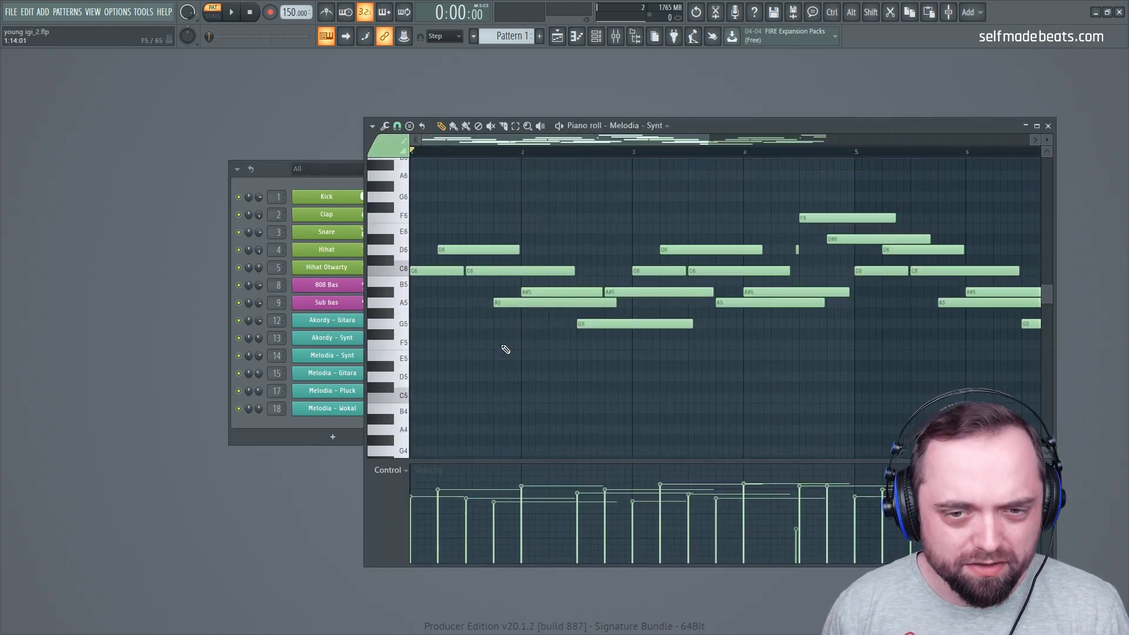
pyautogui.keyDown('ctrl'); pyautogui.scroll(2, 485, 159); pyautogui.keyUp('ctrl')
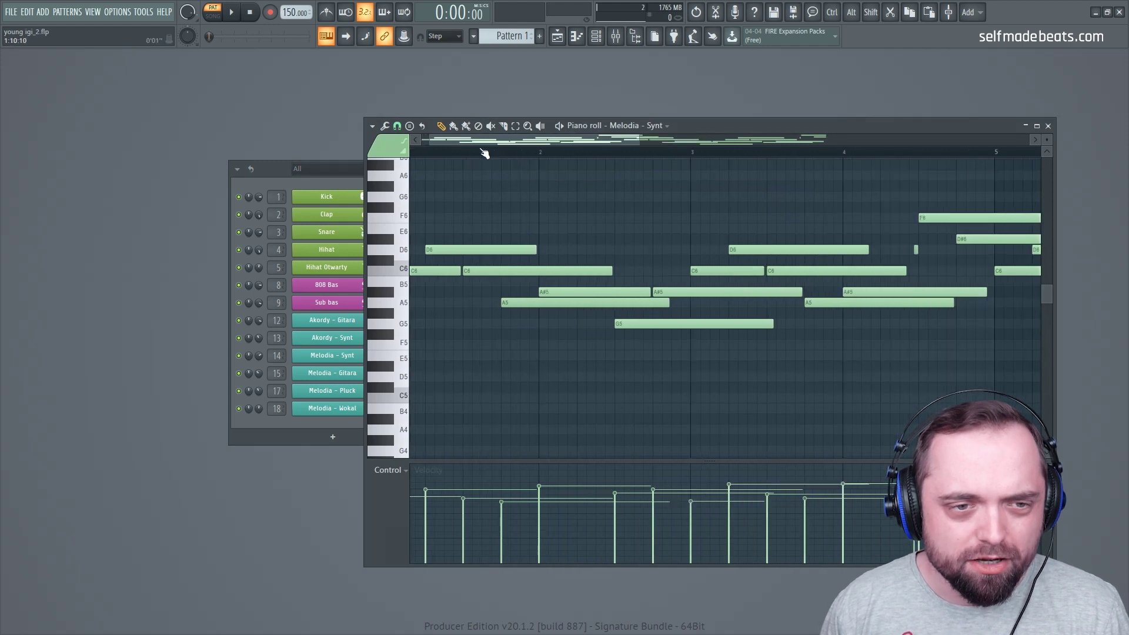
pyautogui.moveTo(469, 143); pyautogui.dragTo(429, 163)
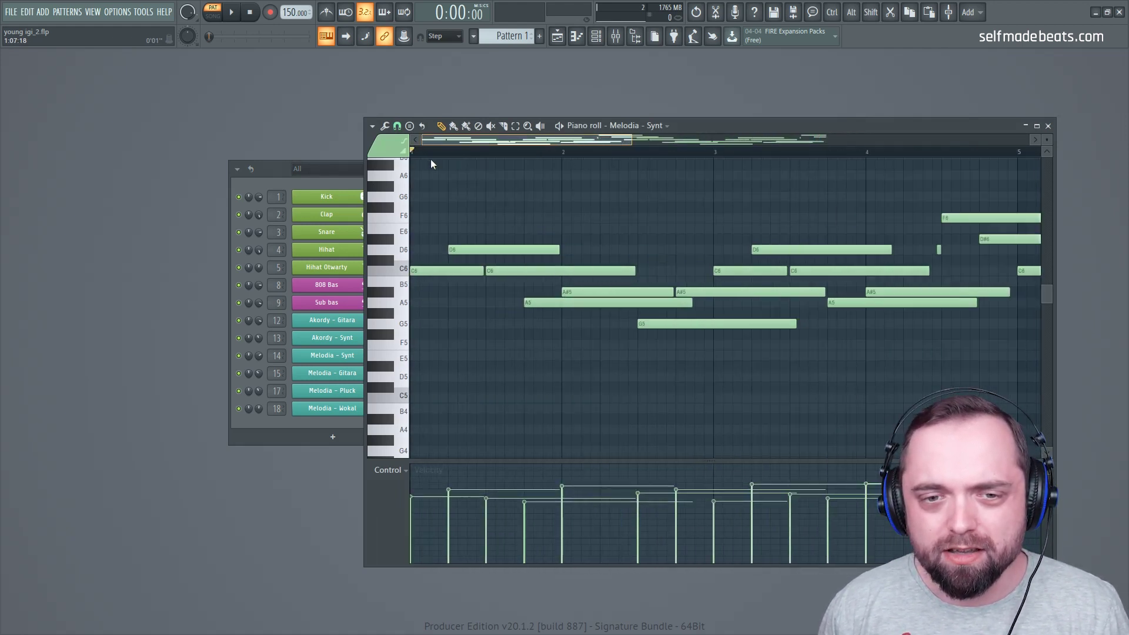
pyautogui.click(1048, 125)
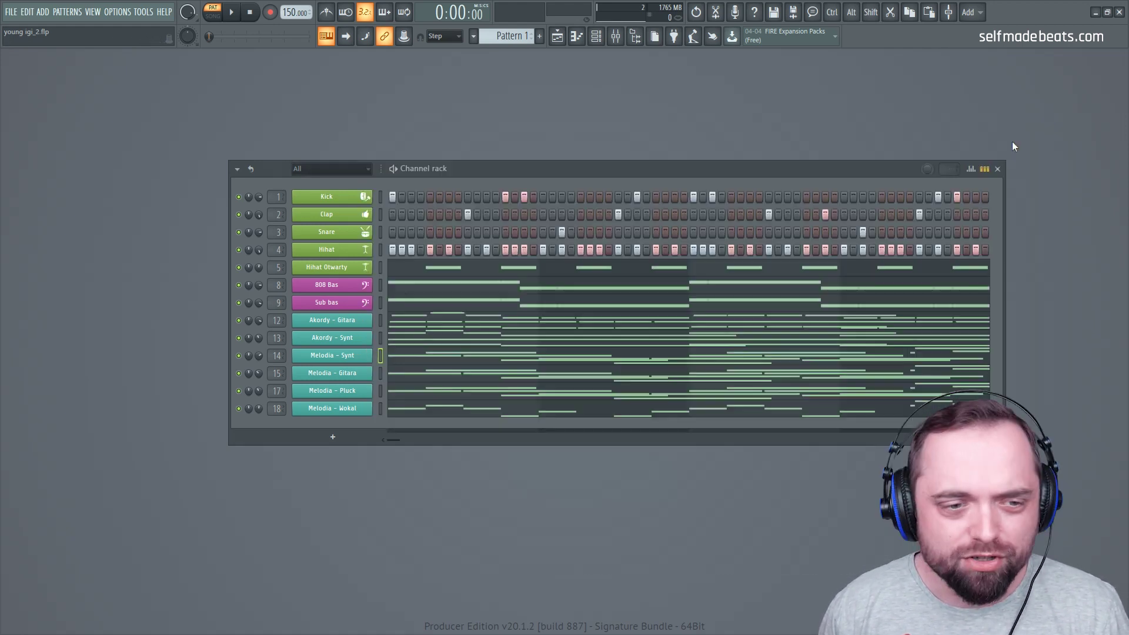
# - Open the Melodia - Gitara channel in the piano roll, examine its full melody and velocities, and close it
pyautogui.click(427, 377)
pyautogui.scroll(-5, 570, 160)
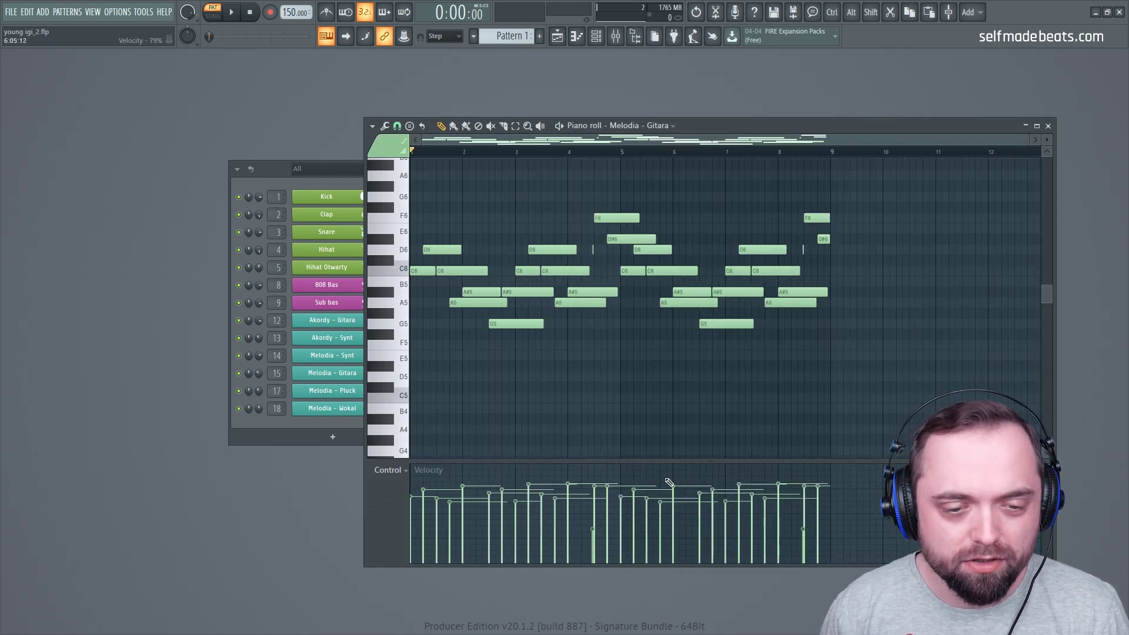
pyautogui.click(1048, 125)
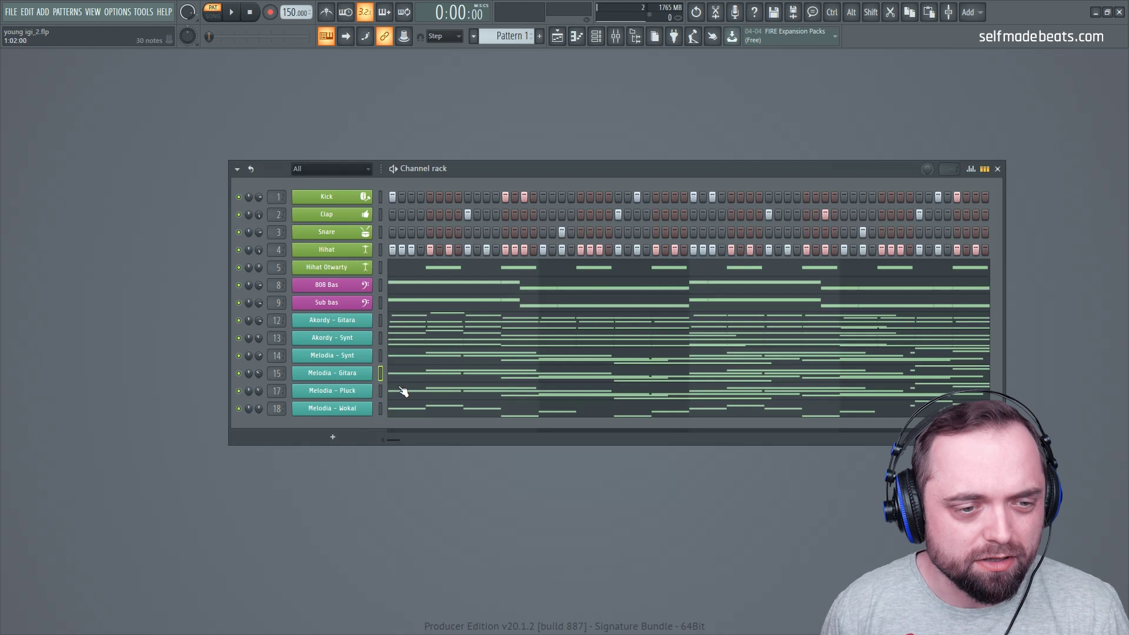
# - Recheck the Melodia - Synt notes in the piano roll and open the Melodia - Pluck channel's notes for comparison
pyautogui.click(406, 359)
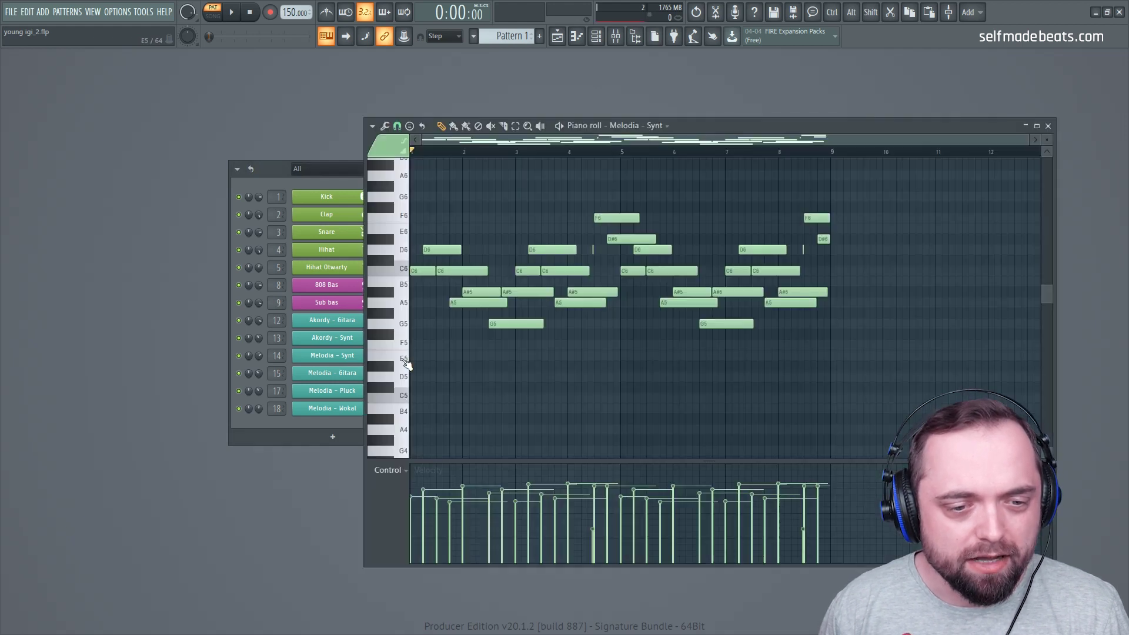
pyautogui.click(1048, 125)
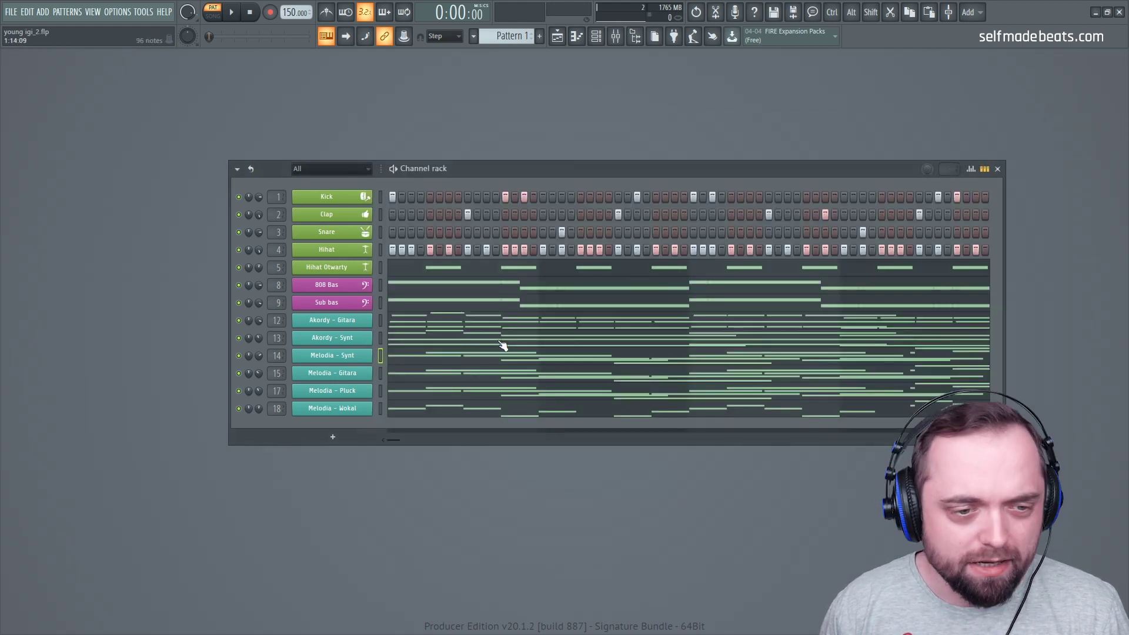
pyautogui.click(416, 392)
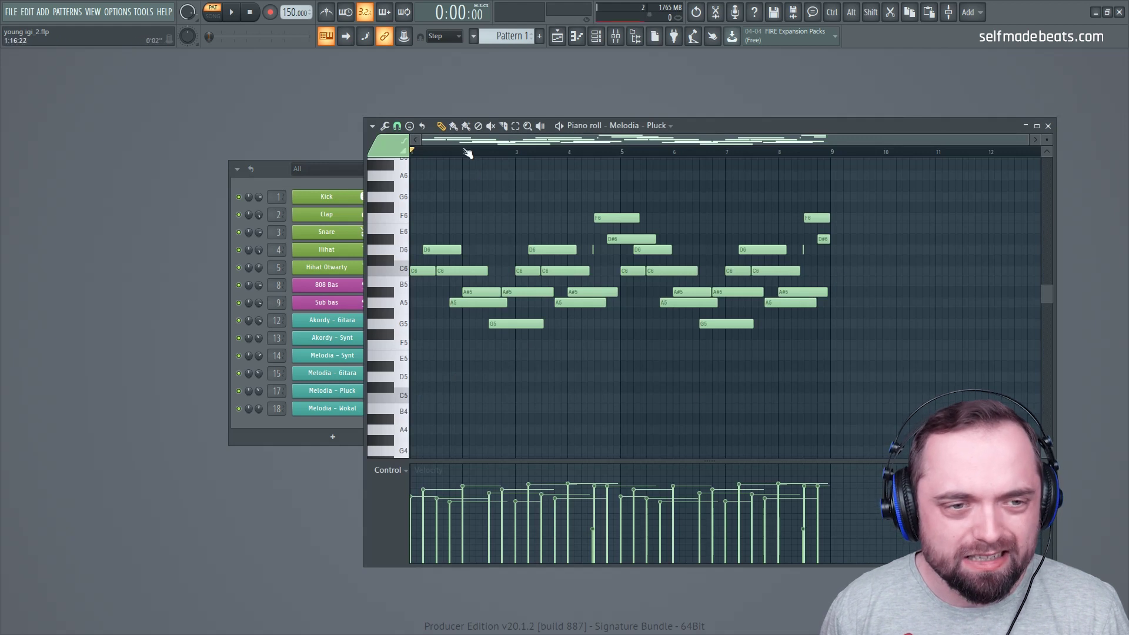
# - Finish examining the Melodia - Pluck notes, close them, and examine the Melodia - Wokal channel's notes and velocities in the piano roll
pyautogui.moveTo(470, 154); pyautogui.dragTo(573, 162)
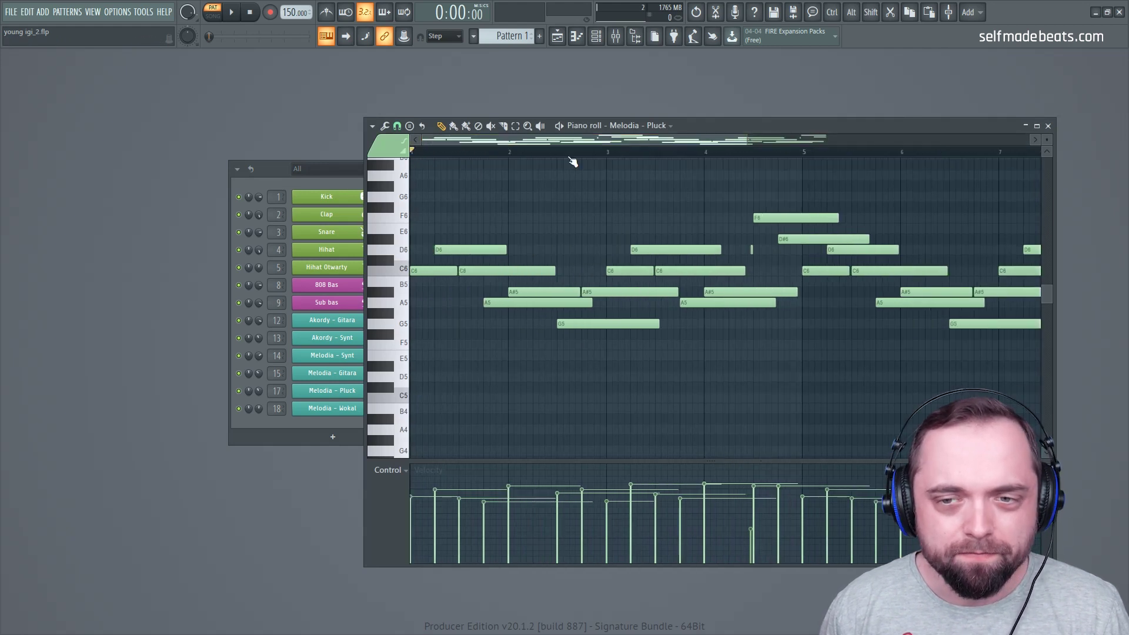
pyautogui.click(1050, 125)
pyautogui.click(416, 410)
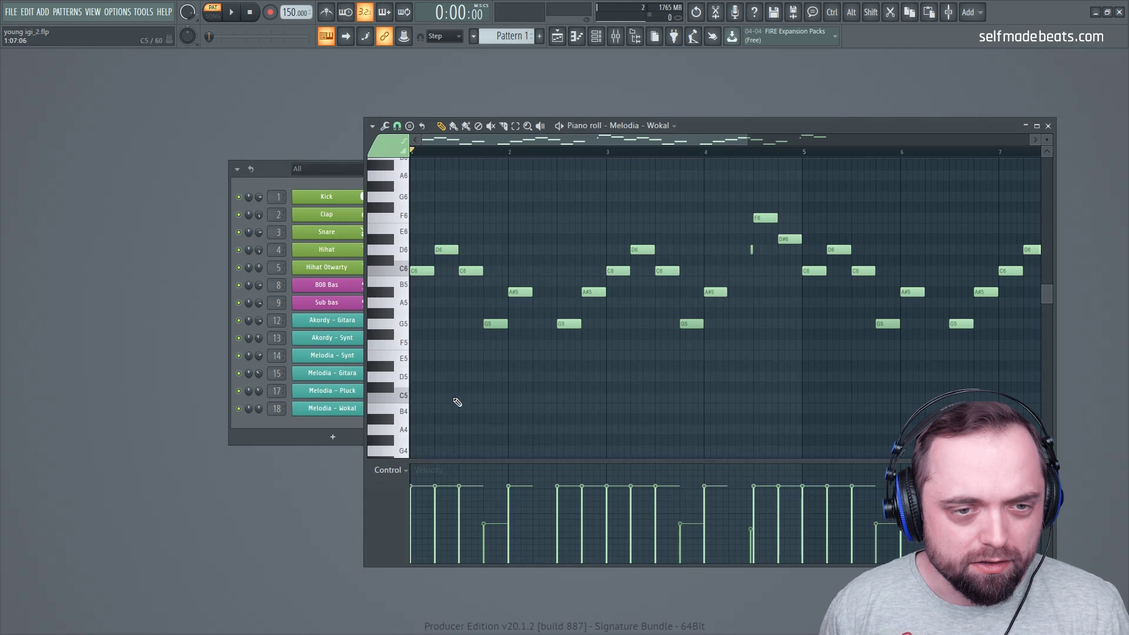
pyautogui.moveTo(537, 156); pyautogui.dragTo(535, 154)
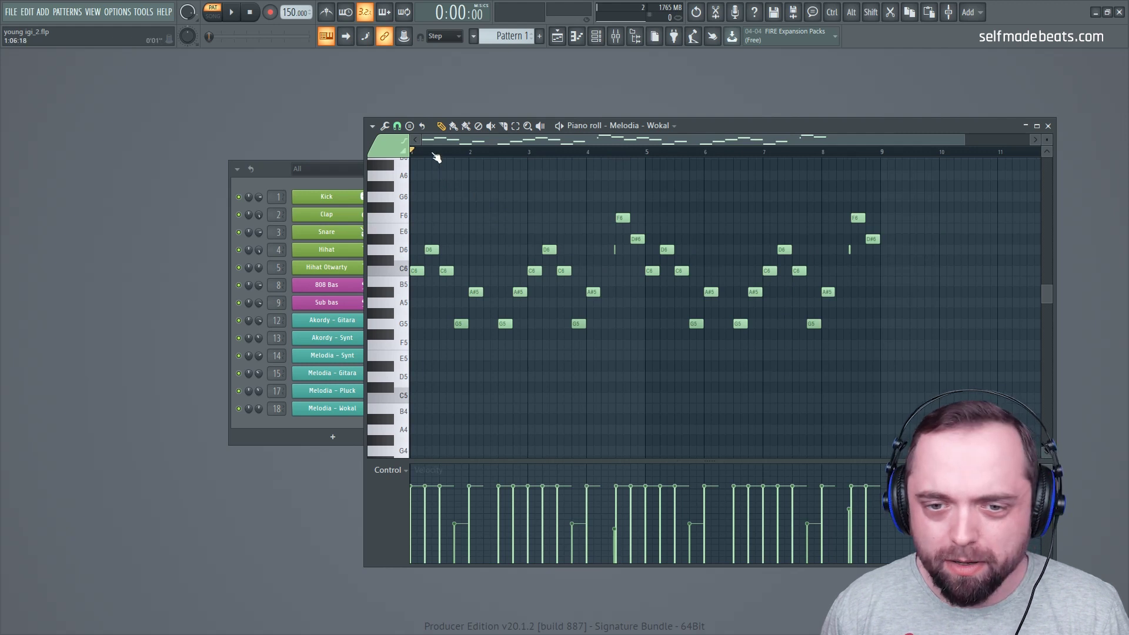
pyautogui.scroll(2, 441, 157)
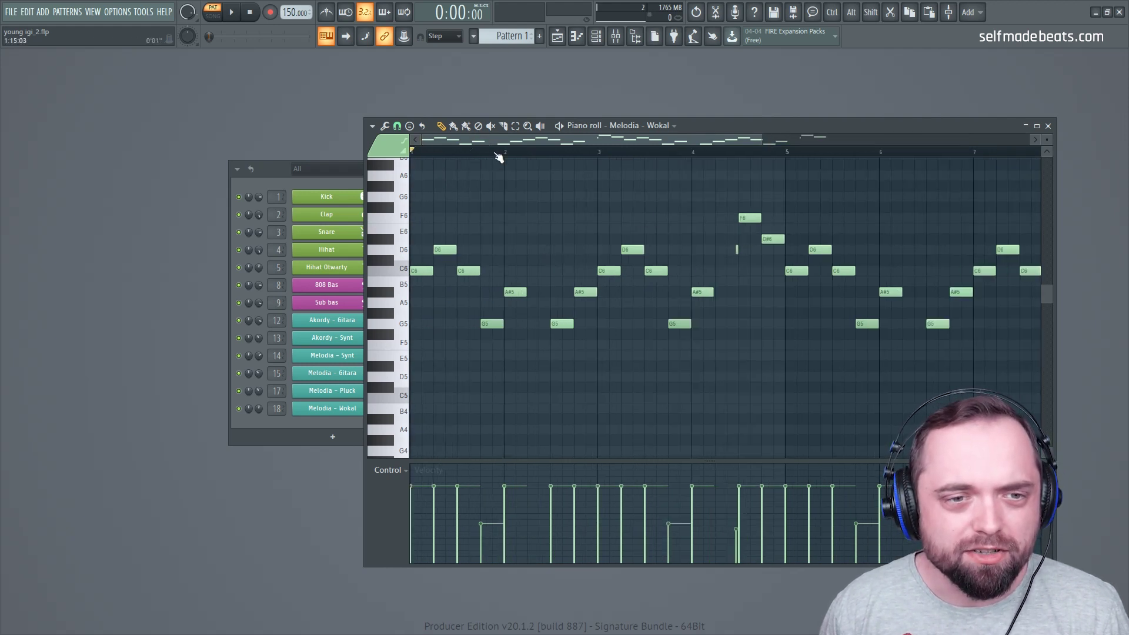
pyautogui.moveTo(503, 139); pyautogui.dragTo(414, 167)
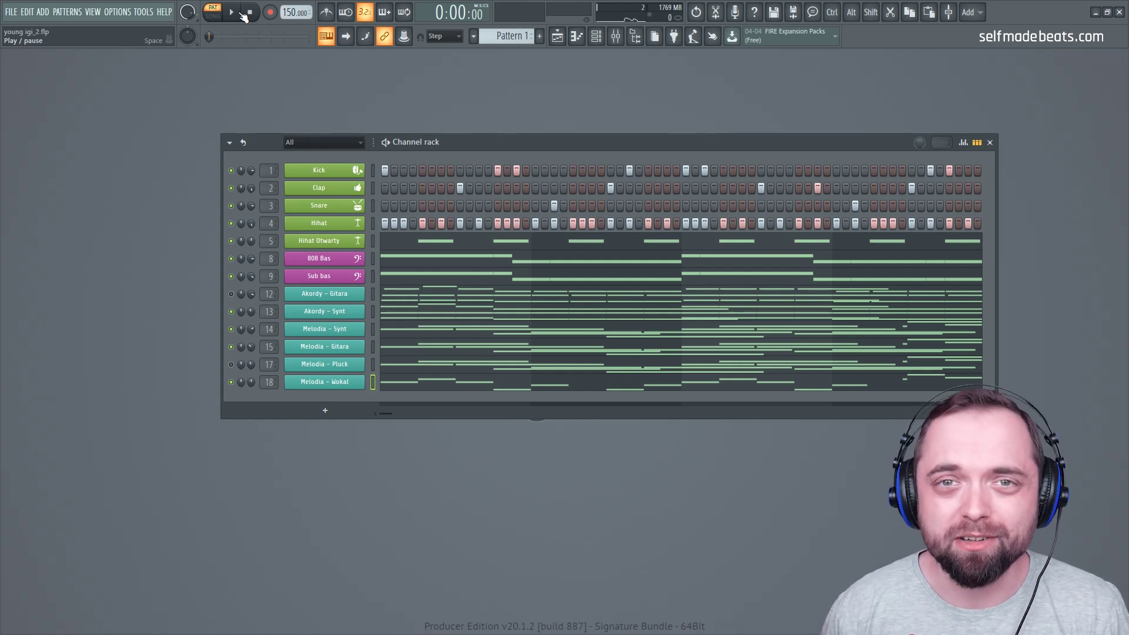
# - Play Pattern 1 with the Akordy - Gitara and Melodia - Pluck channels muted, and stop playback
pyautogui.click(242, 13)
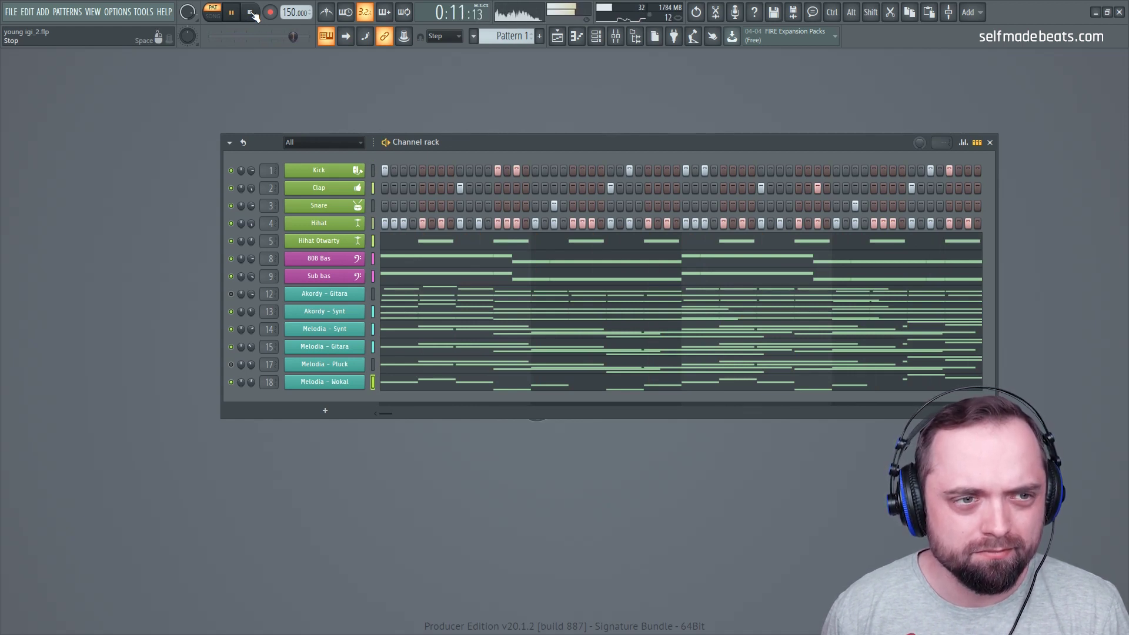
pyautogui.click(252, 12)
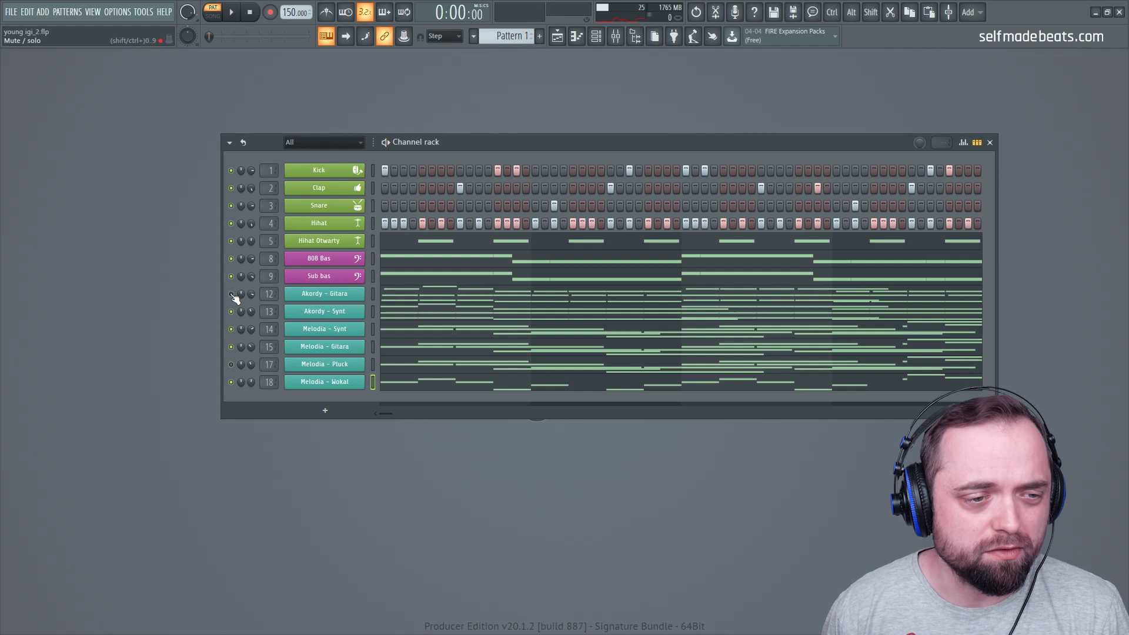
# - Unmute the Akordy - Gitara and Melodia - Pluck channels and save the project
pyautogui.click(231, 364)
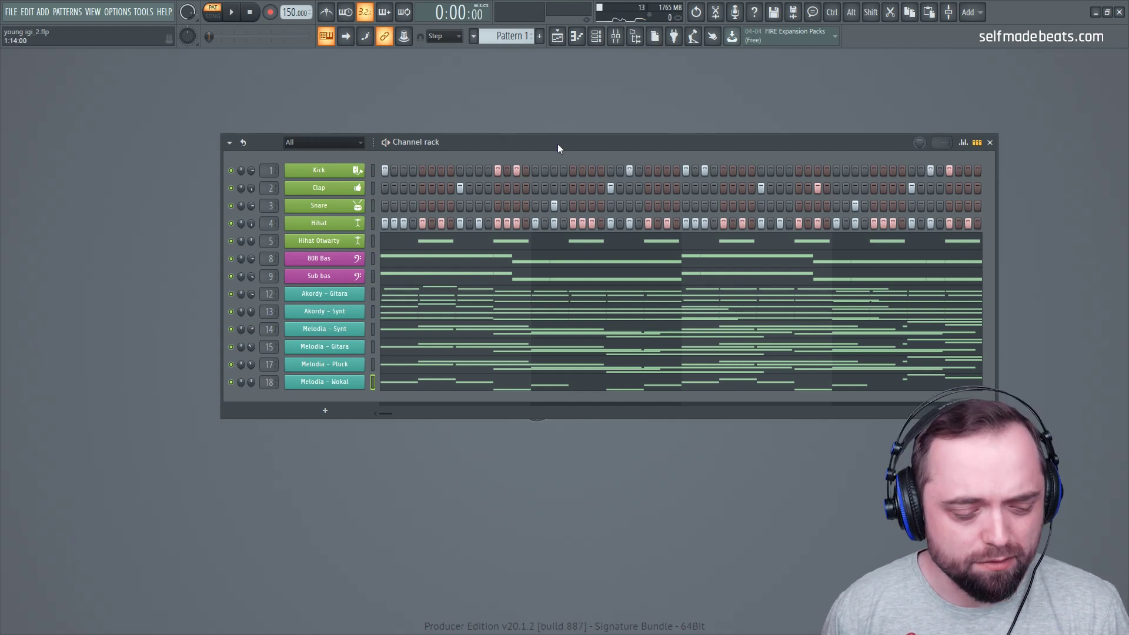
pyautogui.hotkey('ctrl', 's')
# - Open the mixer and look over the drum, bass, melody and INSTRUMENTY tracks, ending on the Kick track
pyautogui.click(615, 36)
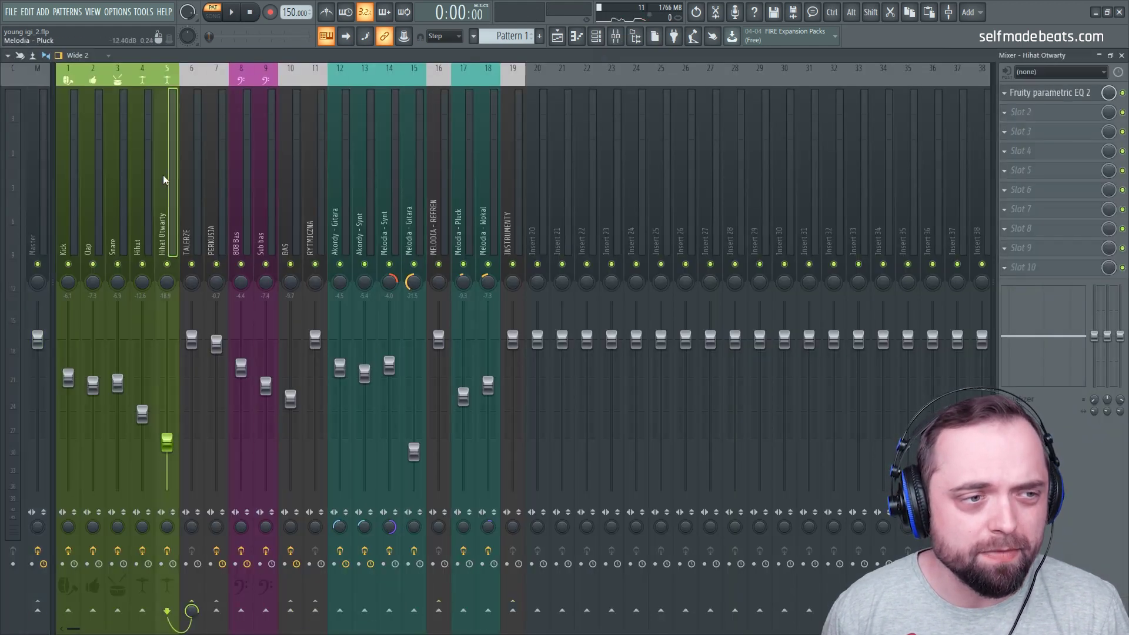
pyautogui.click(68, 158)
pyautogui.click(121, 159)
pyautogui.click(419, 168)
pyautogui.click(522, 174)
pyautogui.click(190, 177)
pyautogui.click(73, 182)
pyautogui.click(241, 178)
pyautogui.click(68, 183)
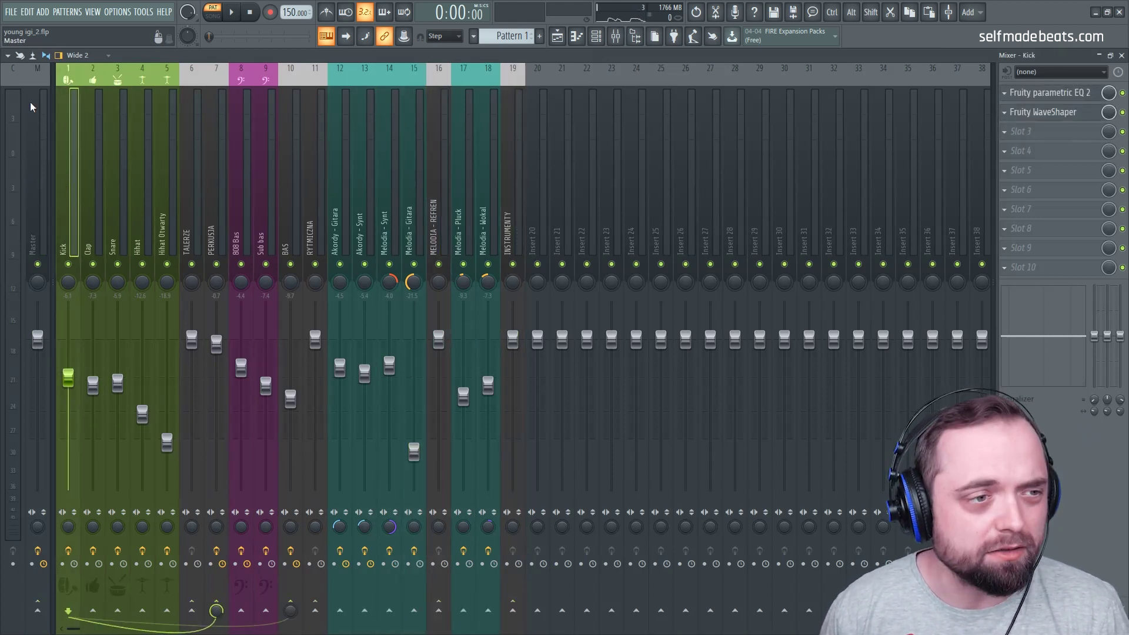
# - Inspect the soothe and Ozone 8 Elements settings on the Master track, closing each plugin
pyautogui.click(40, 125)
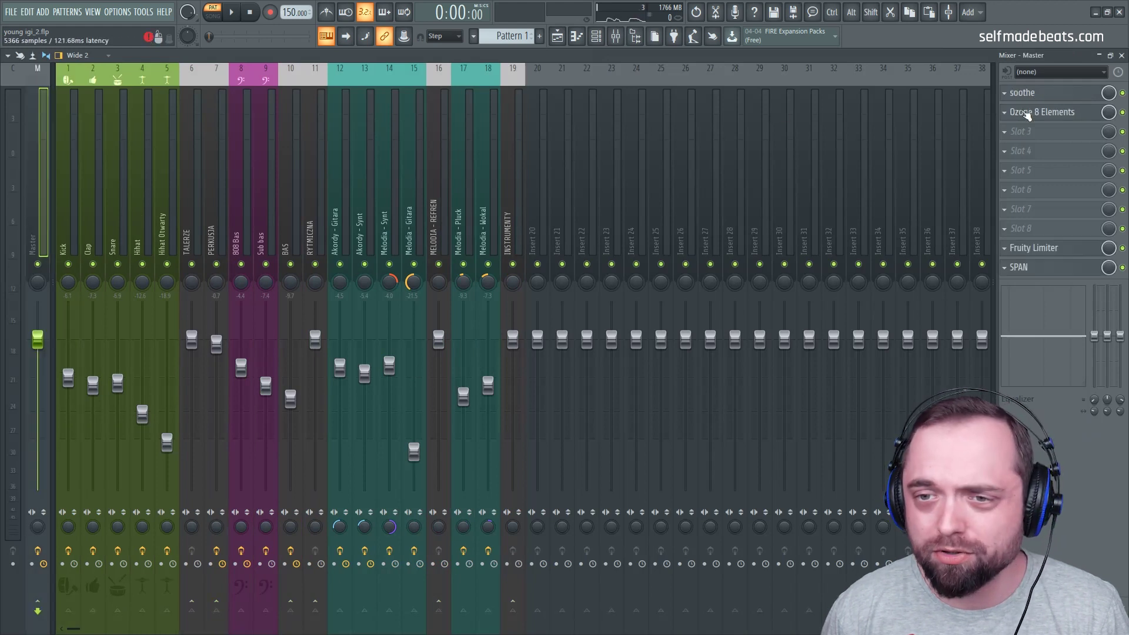
pyautogui.click(1044, 98)
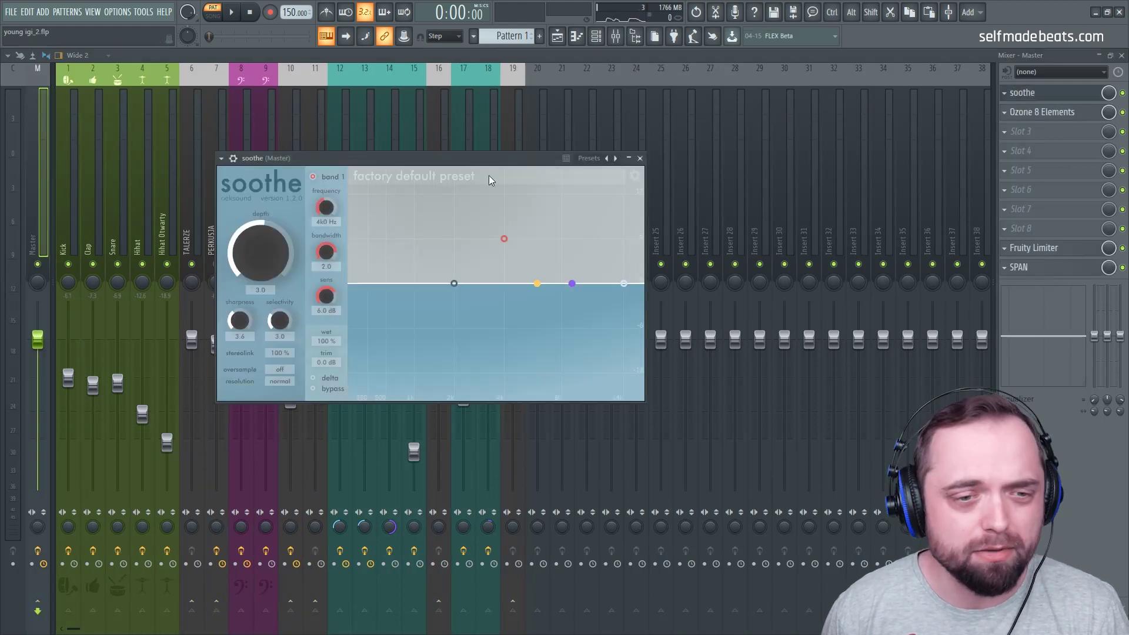
pyautogui.click(642, 159)
pyautogui.click(1069, 113)
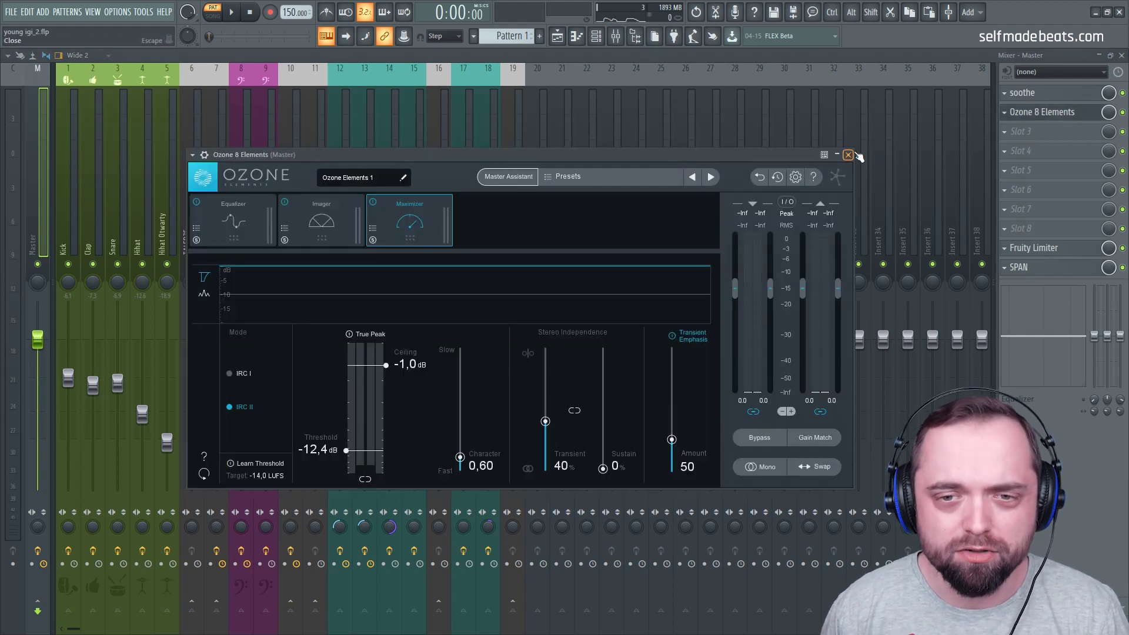
pyautogui.click(848, 155)
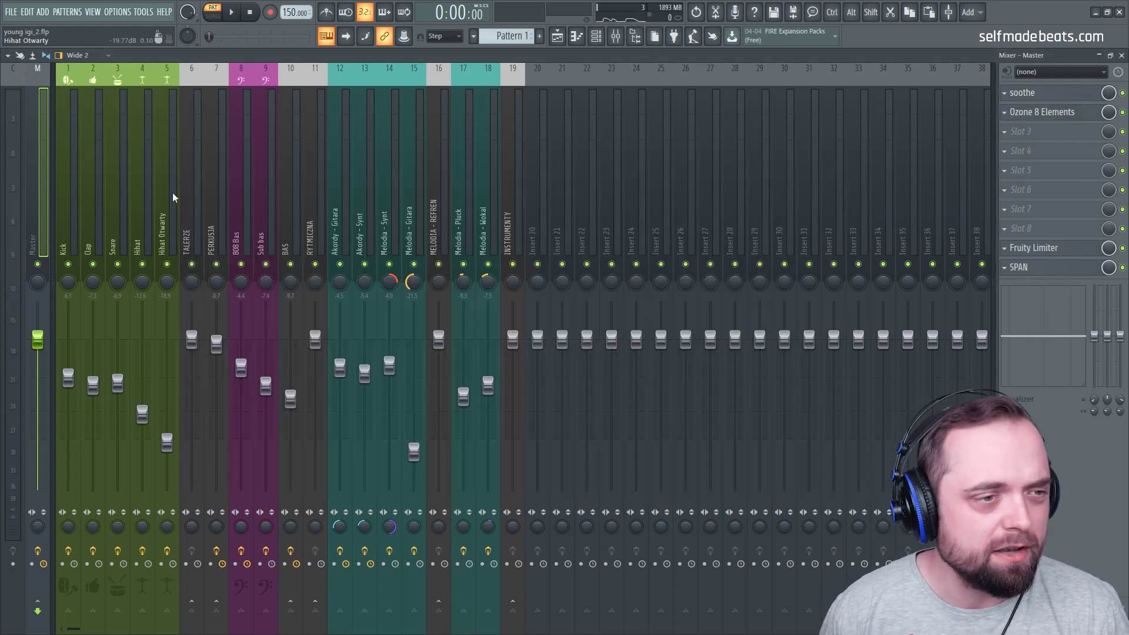
# - Compare the effect chains and routing of the Kick, Hihat, cymbal, bass, Akordy - Gitara, Melodia - Synt and Melodia - Gitara mixer tracks
pyautogui.click(70, 194)
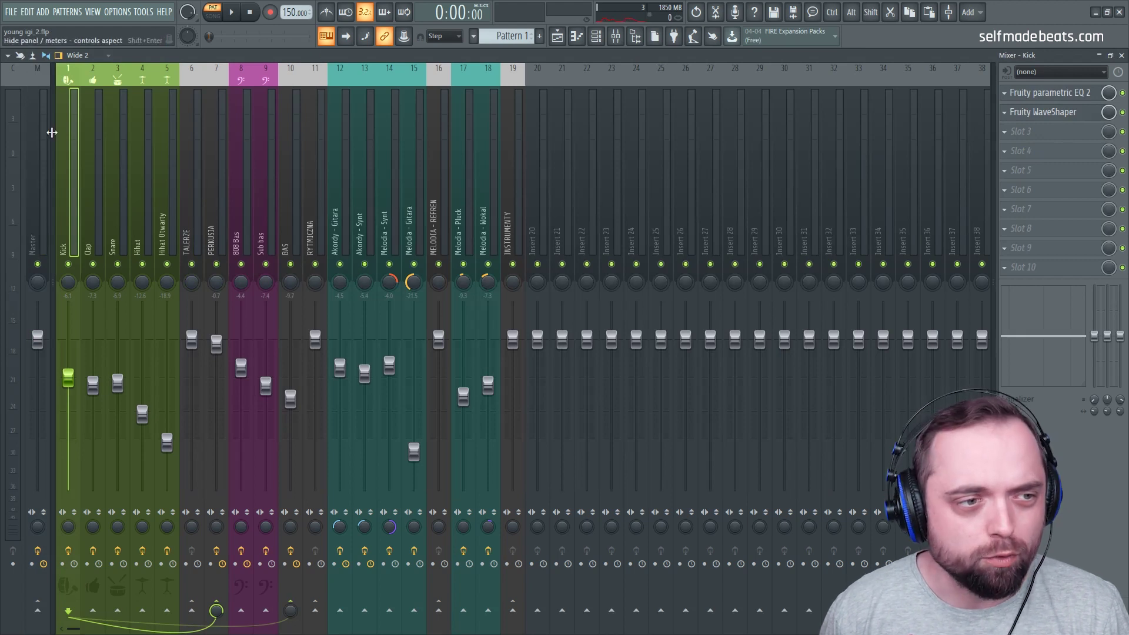
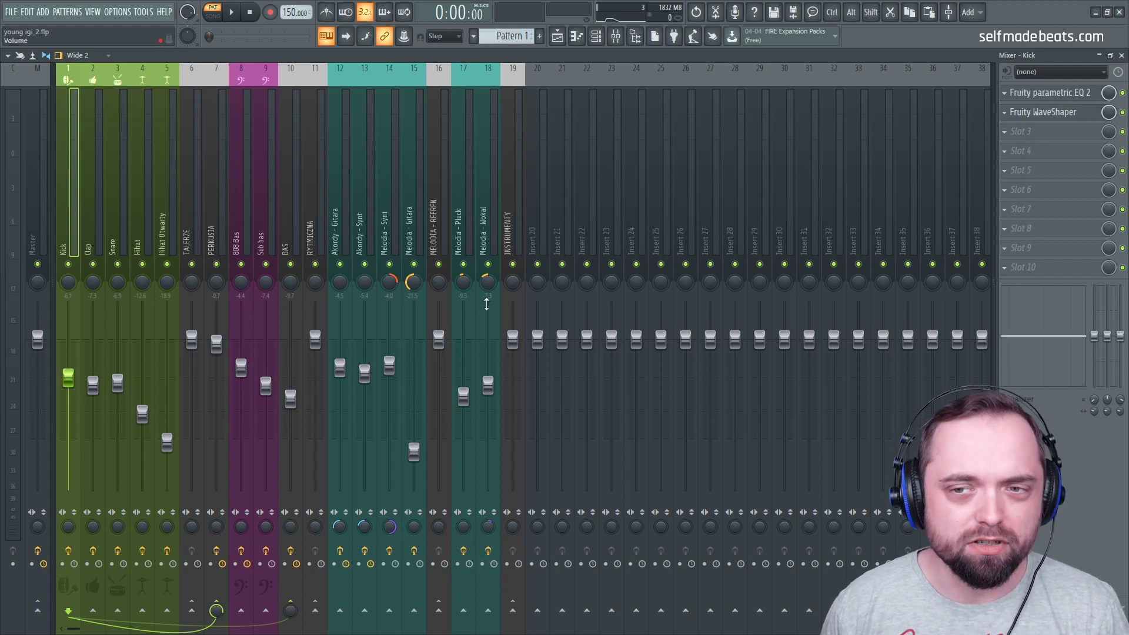
pyautogui.click(138, 194)
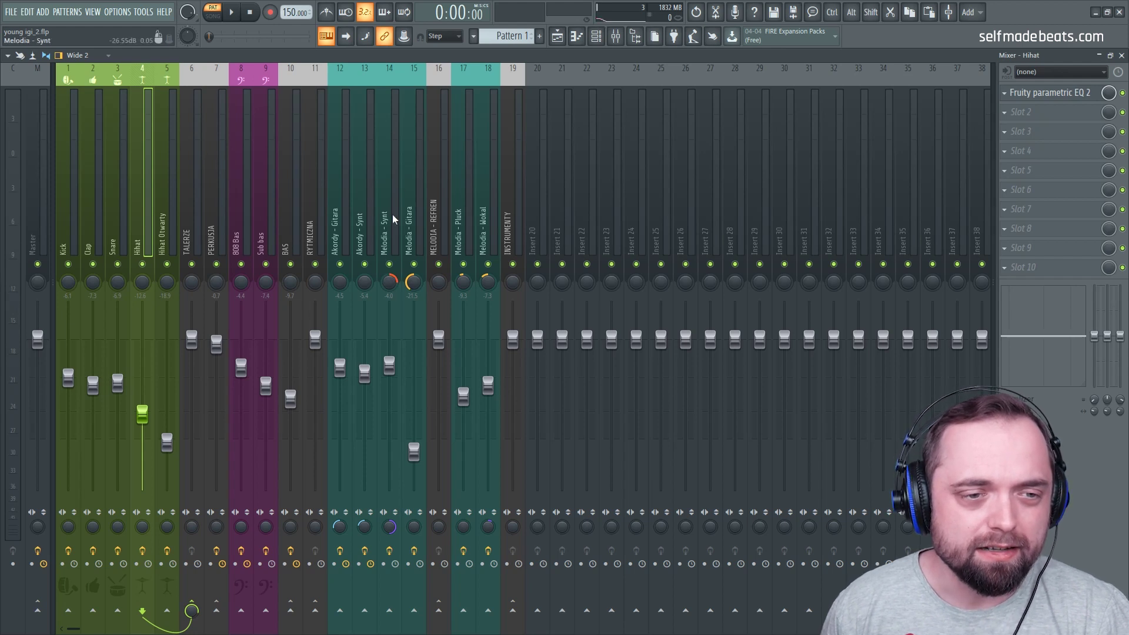
pyautogui.click(393, 242)
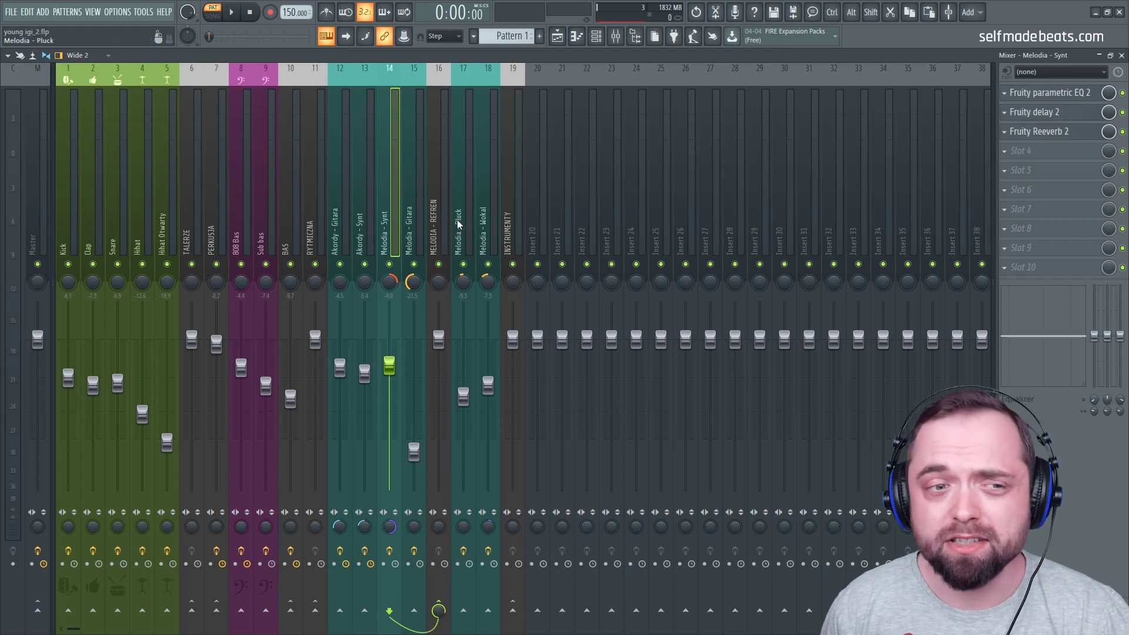
pyautogui.click(285, 206)
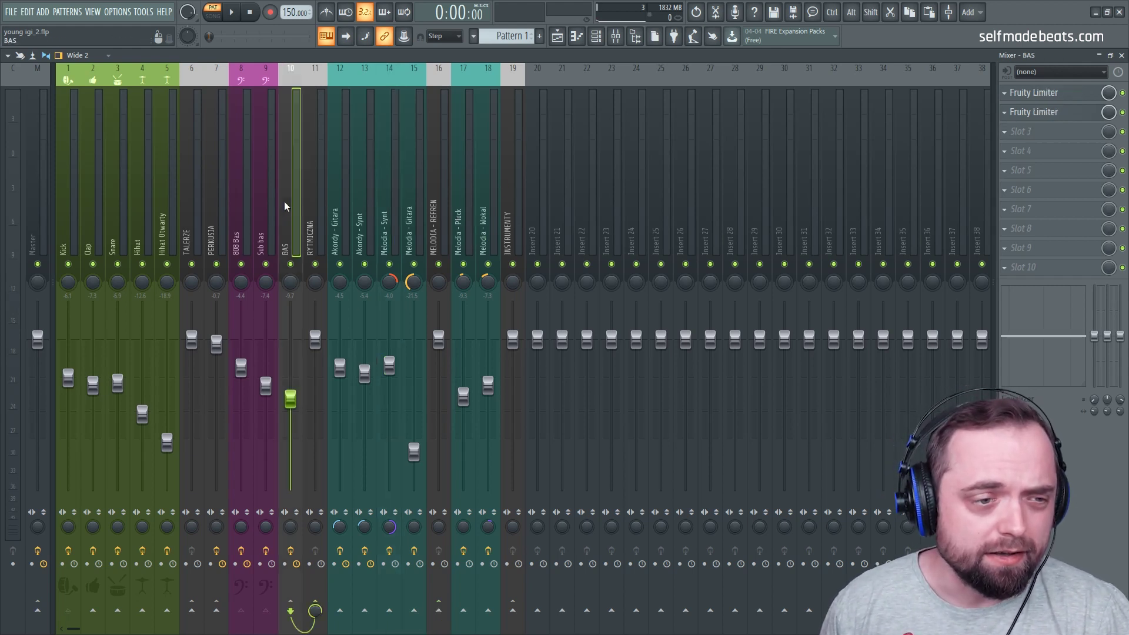
pyautogui.click(185, 173)
pyautogui.click(290, 176)
pyautogui.click(345, 182)
pyautogui.click(414, 164)
pyautogui.click(266, 173)
pyautogui.click(413, 170)
pyautogui.click(389, 172)
pyautogui.click(136, 175)
# - Inspect the Kick track's Fruity parametric EQ 2 curve and Fruity WaveShaper curve, closing each plugin
pyautogui.click(65, 176)
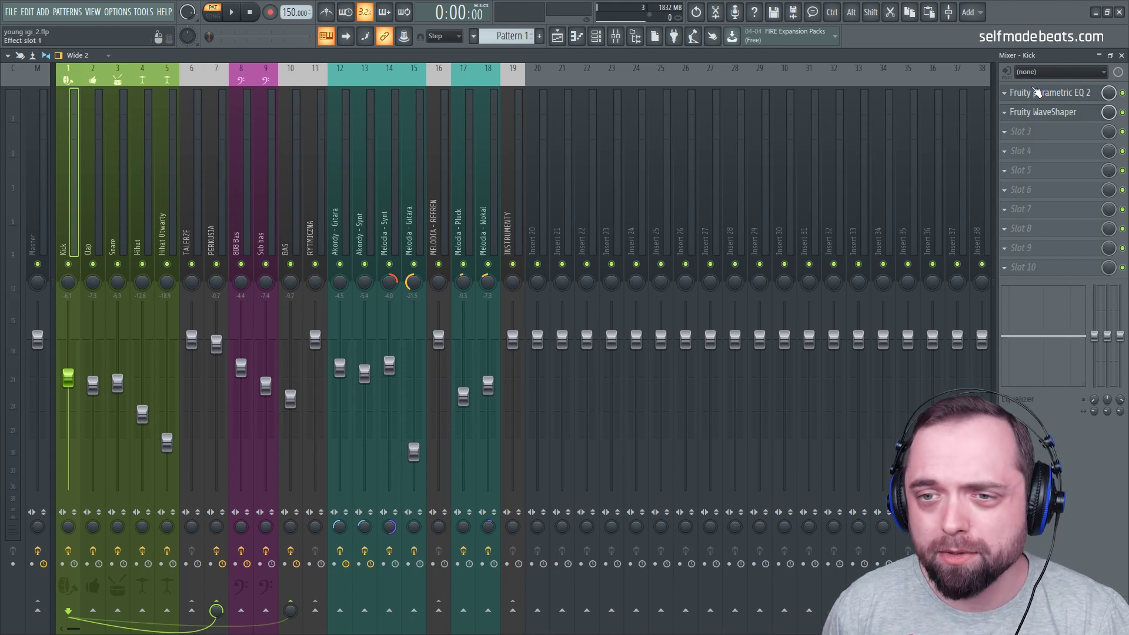
pyautogui.click(1044, 96)
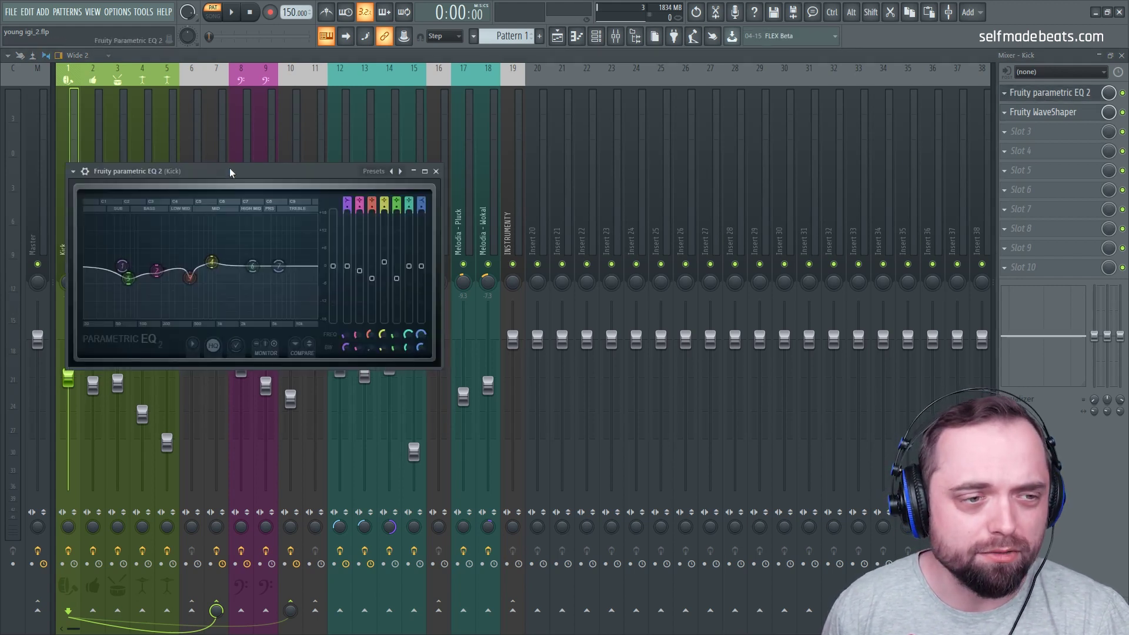
pyautogui.moveTo(238, 195); pyautogui.dragTo(443, 172)
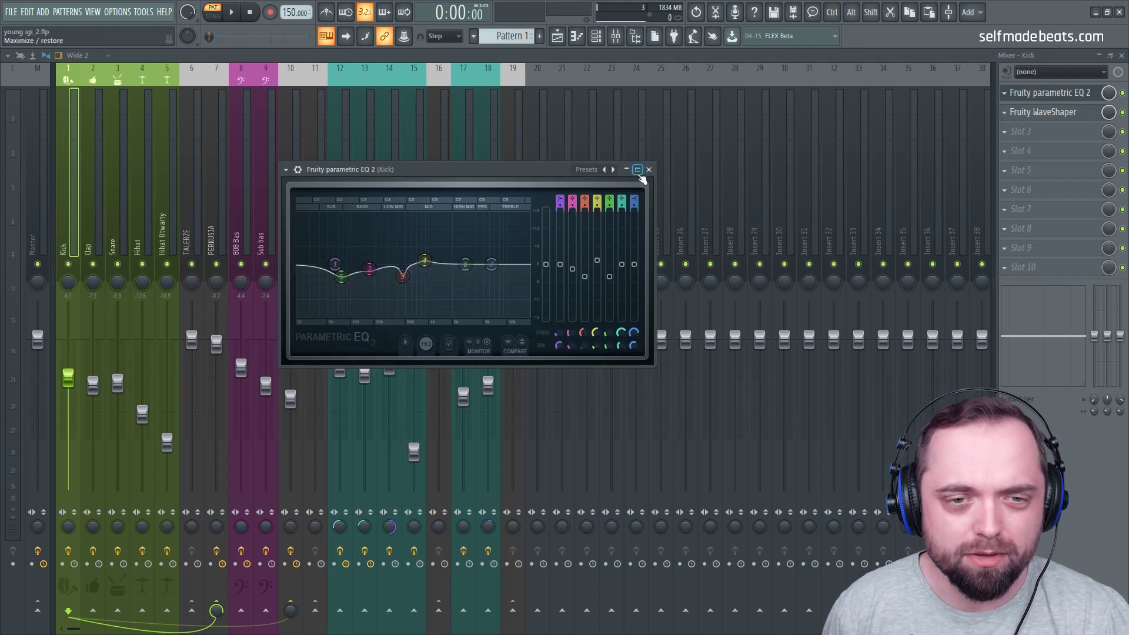
pyautogui.click(649, 170)
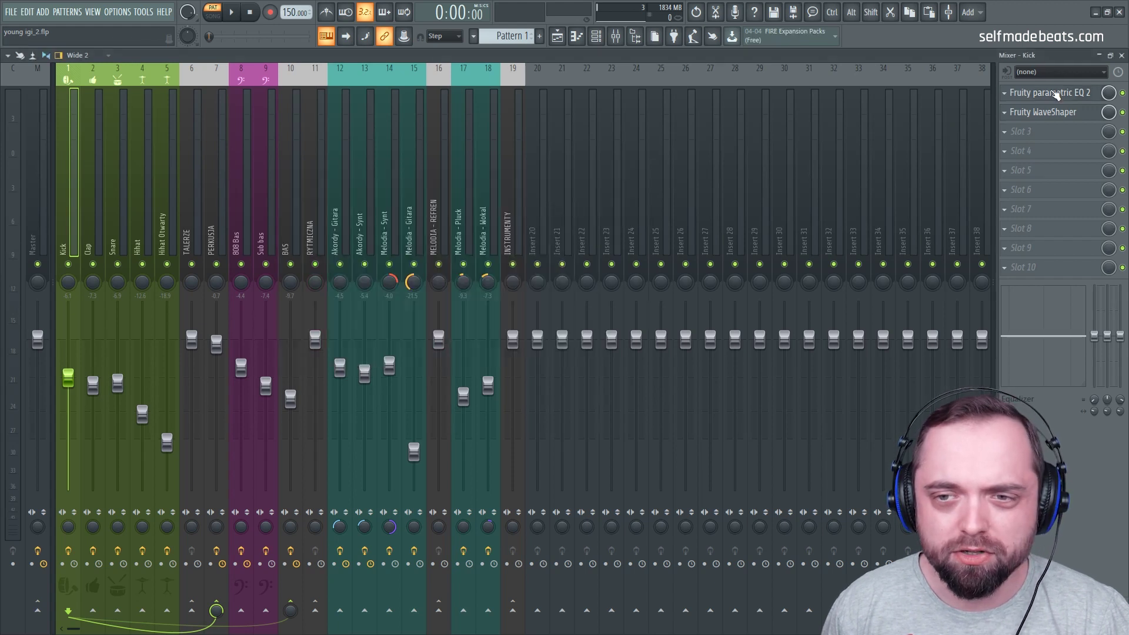
pyautogui.click(1042, 112)
pyautogui.moveTo(162, 192); pyautogui.dragTo(405, 207)
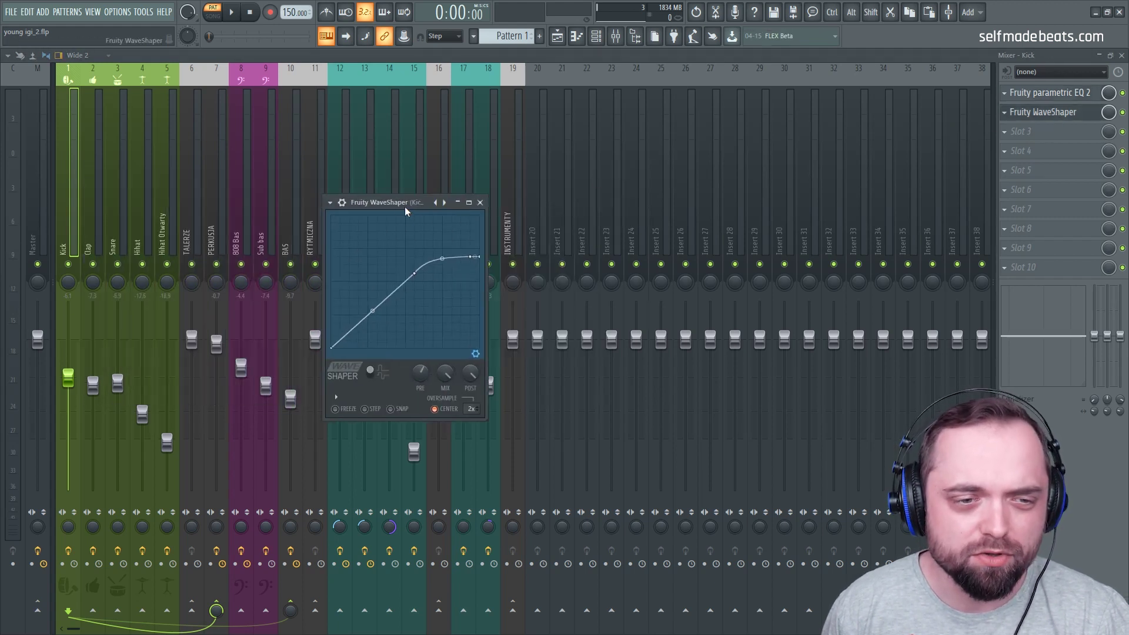
pyautogui.click(479, 202)
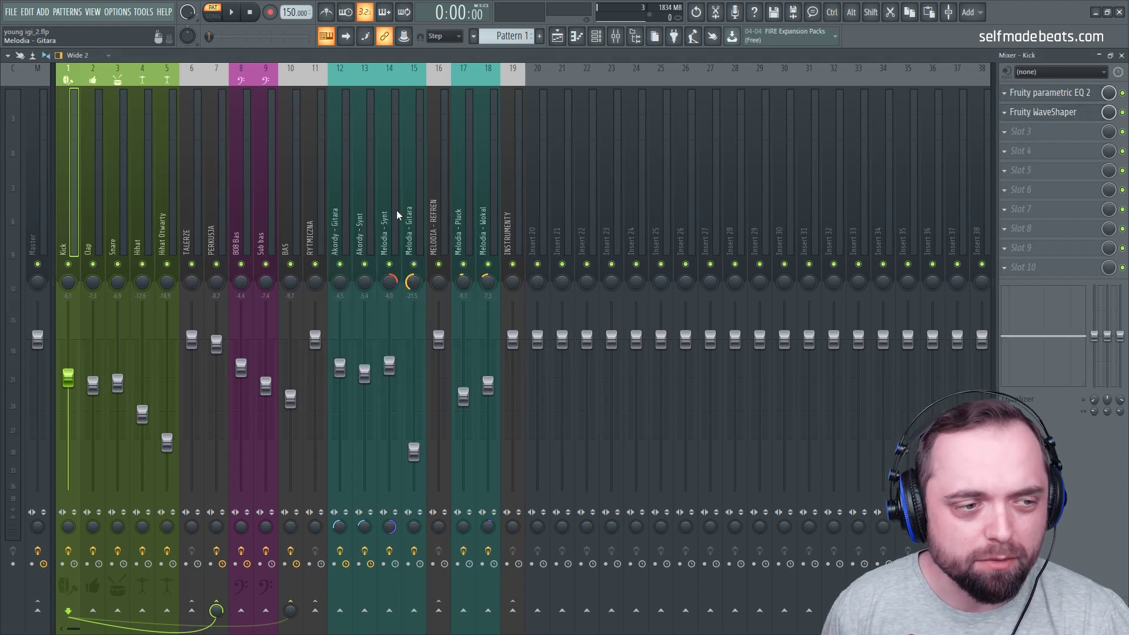
# - Examine the Fruity parametric EQ 2 curve on the Clap track and close the plugin
pyautogui.click(99, 202)
pyautogui.click(1044, 93)
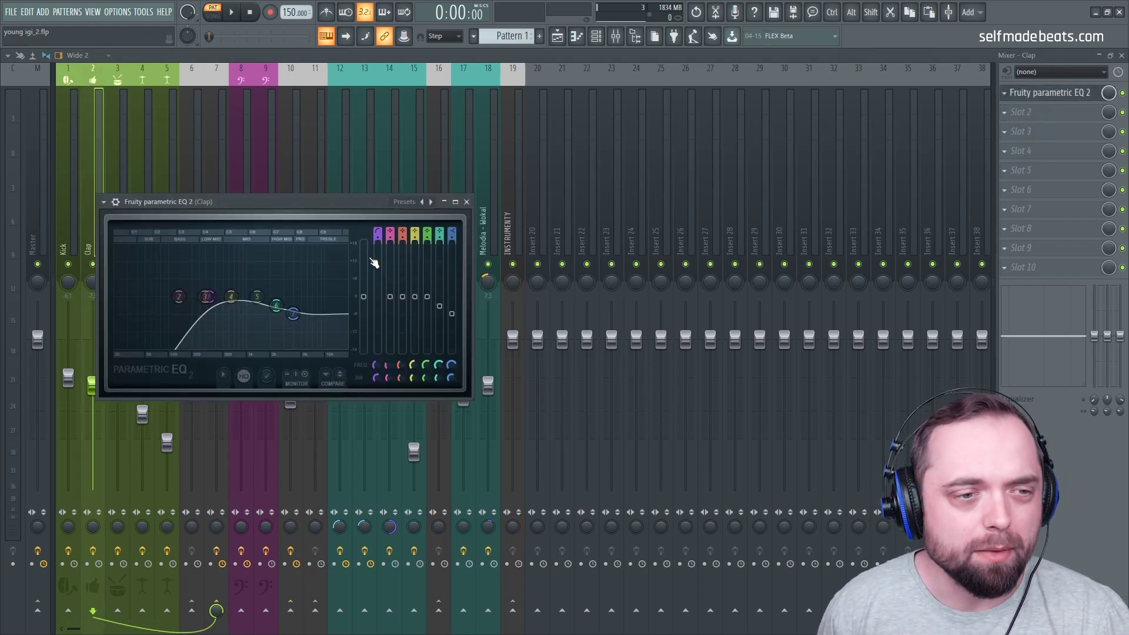
pyautogui.moveTo(182, 201); pyautogui.dragTo(371, 141)
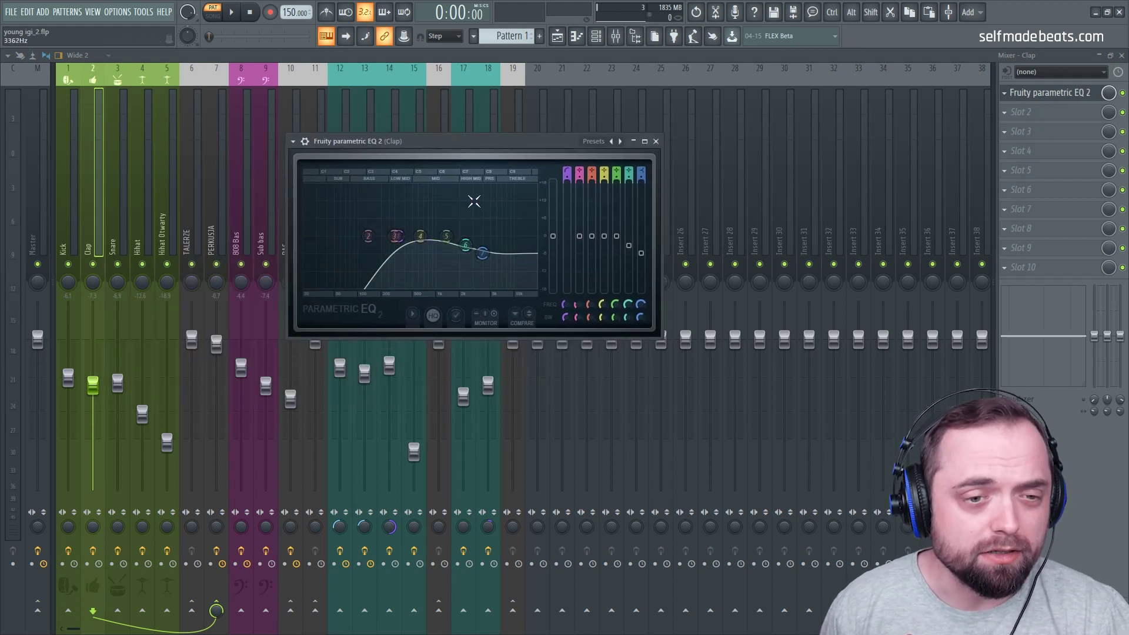
pyautogui.click(656, 141)
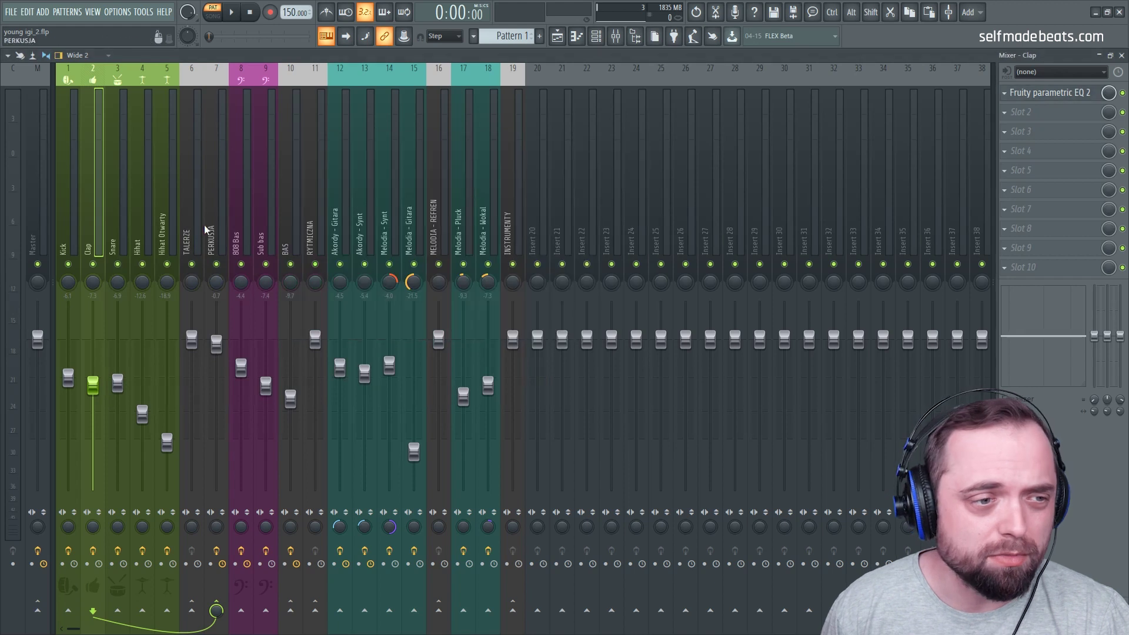
# - Examine the Snare track's Fruity parametric EQ 2 bands and low cut, and close the plugin
pyautogui.click(122, 219)
pyautogui.click(1049, 94)
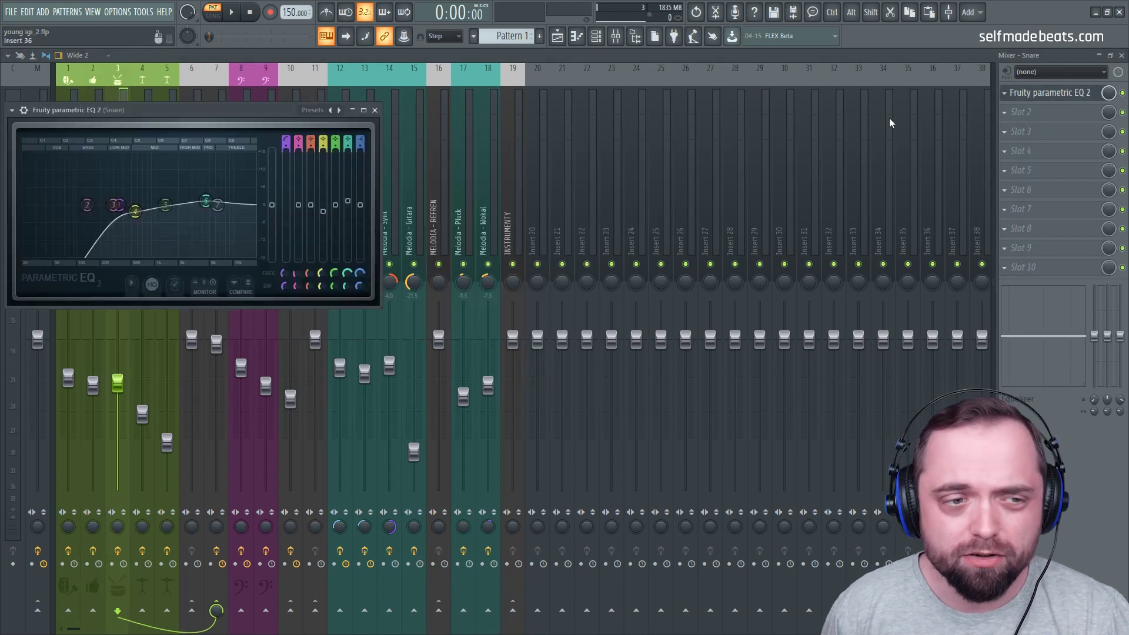
pyautogui.moveTo(197, 110); pyautogui.dragTo(467, 128)
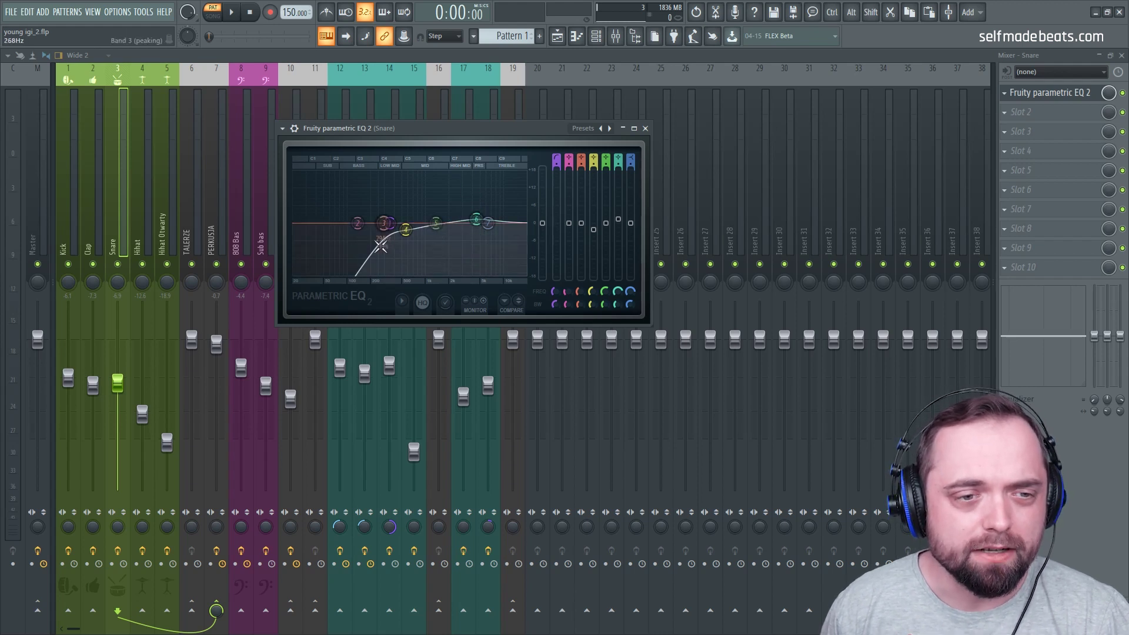
pyautogui.click(645, 128)
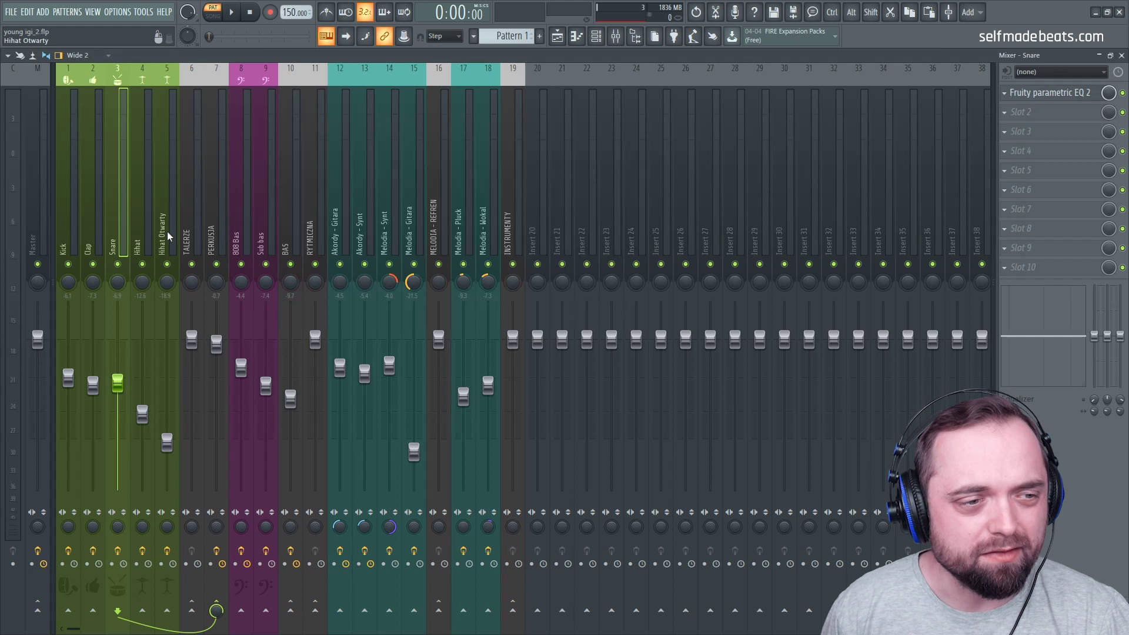
# - Examine the Fruity parametric EQ 2 curve on the Hihat track and close it
pyautogui.click(148, 230)
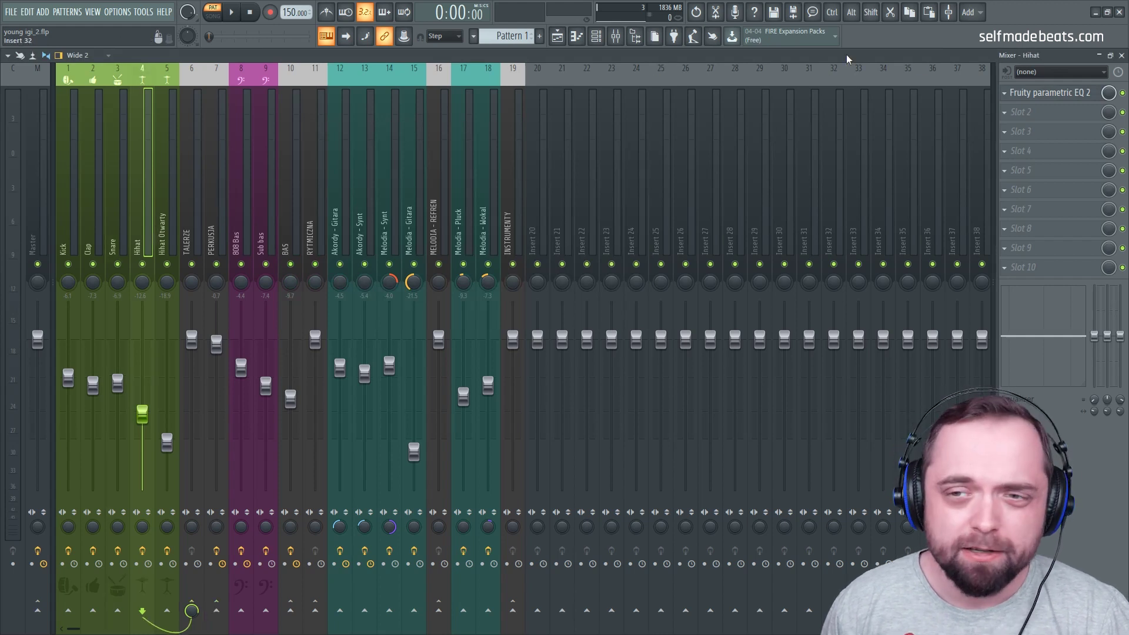
pyautogui.click(1053, 100)
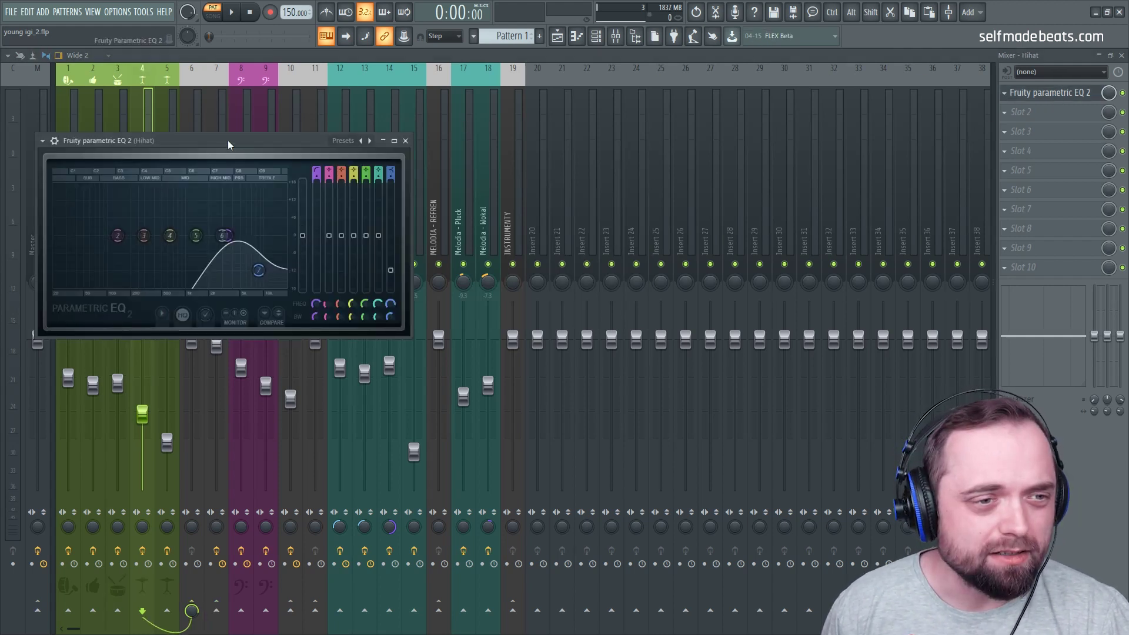
pyautogui.moveTo(232, 143); pyautogui.dragTo(548, 100)
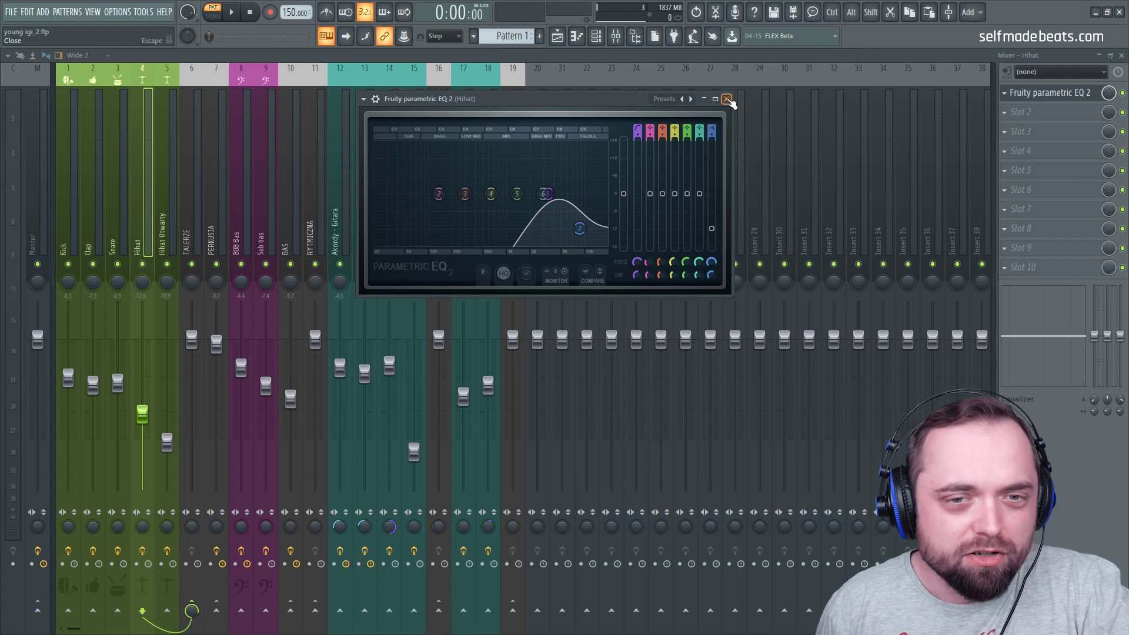
pyautogui.click(727, 100)
# - Examine the Fruity parametric EQ 2 curve on the Hihat Otwarty track and close the plugin
pyautogui.click(169, 214)
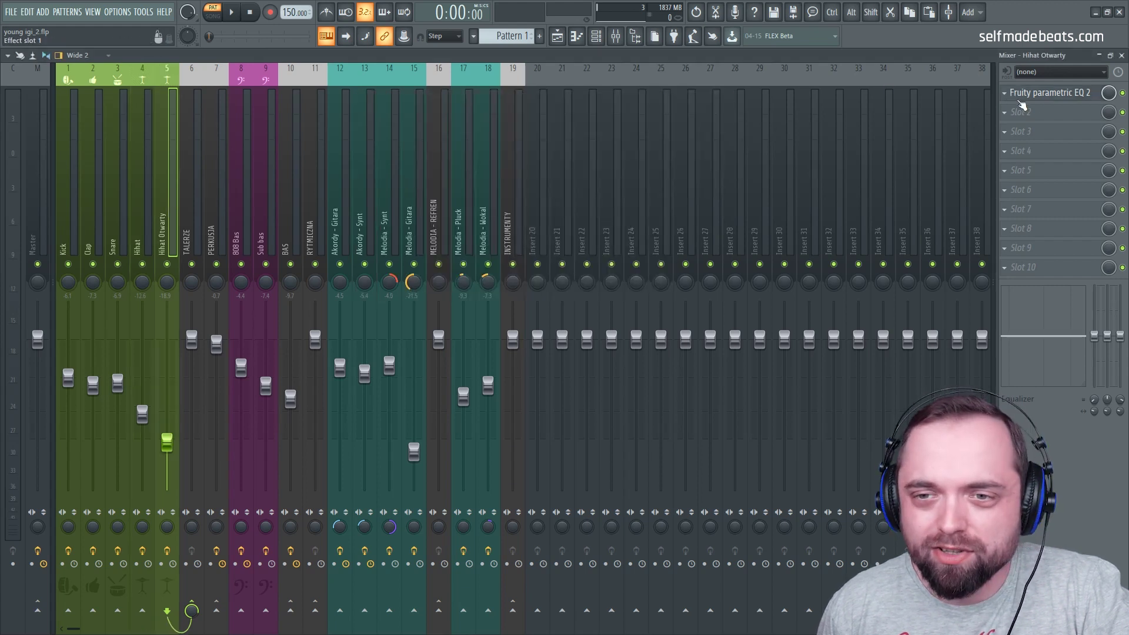
pyautogui.click(1050, 93)
pyautogui.moveTo(412, 142); pyautogui.dragTo(325, 141)
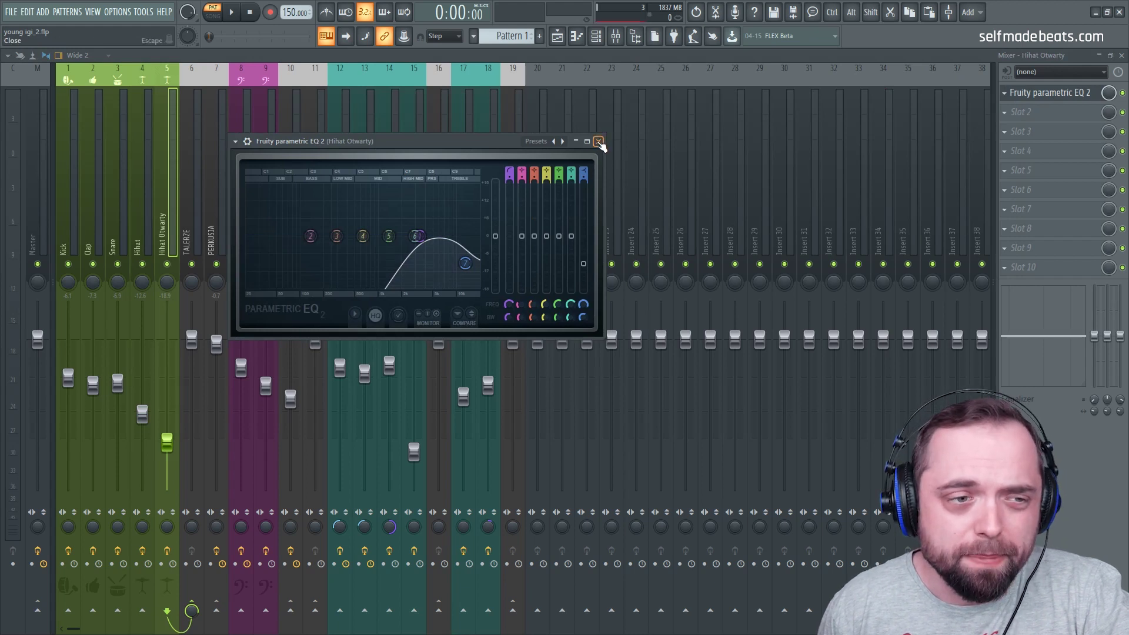
pyautogui.click(599, 142)
# - Check the TALERZE track and inspect the Compressor, Exciter and Equalizer modules of Neutron Elements on the PERKUSJA track, closing the plugin
pyautogui.click(198, 223)
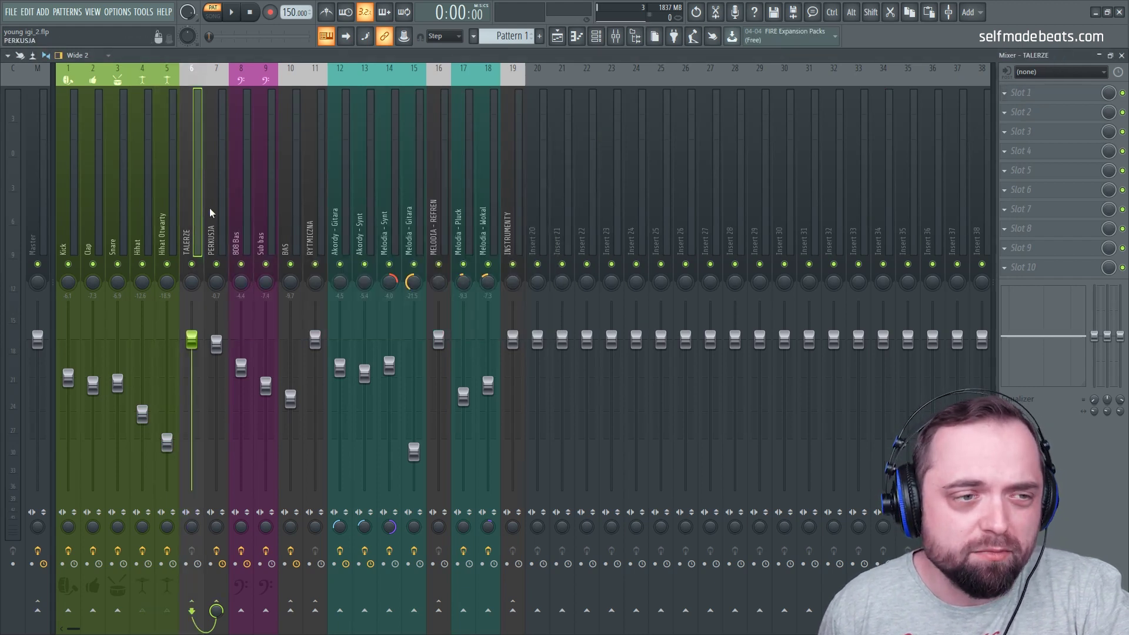
pyautogui.click(217, 211)
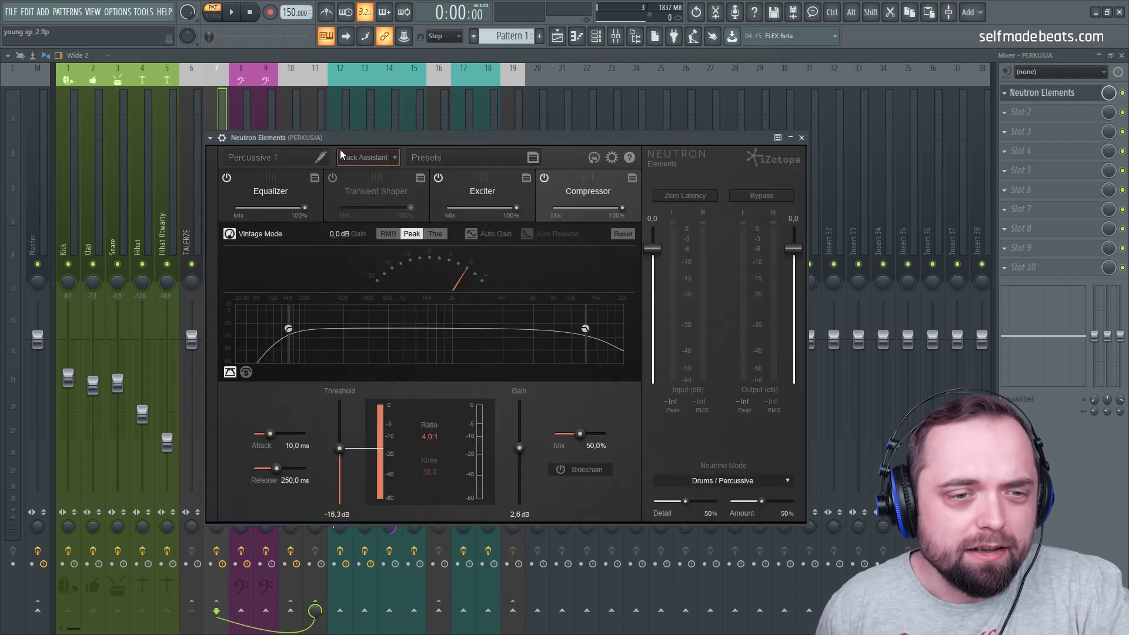
pyautogui.click(487, 196)
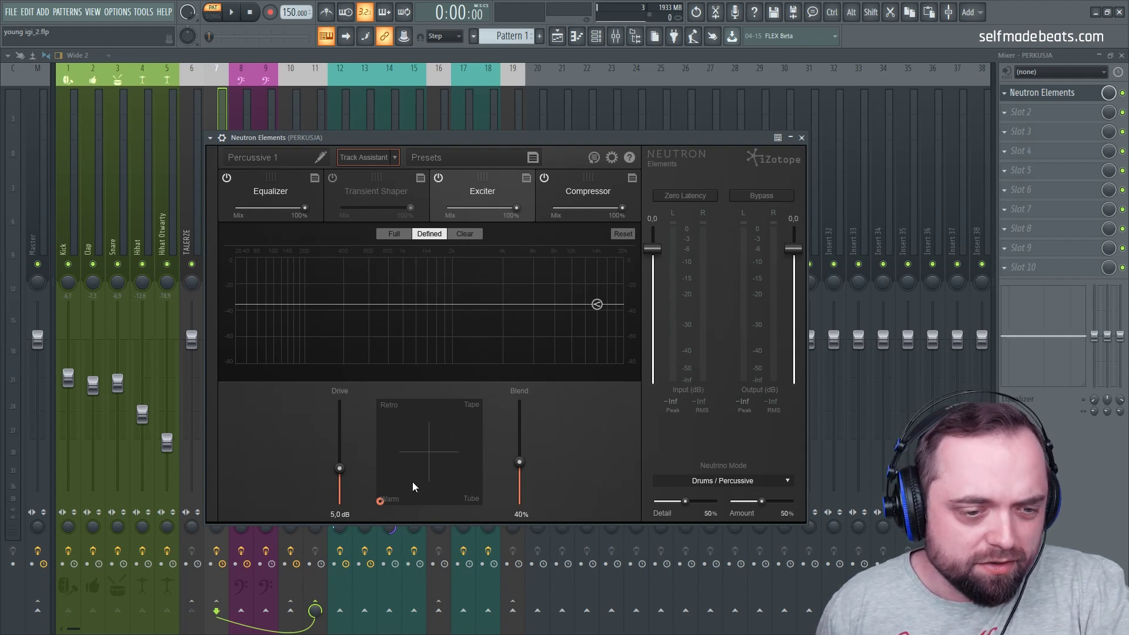
pyautogui.click(259, 192)
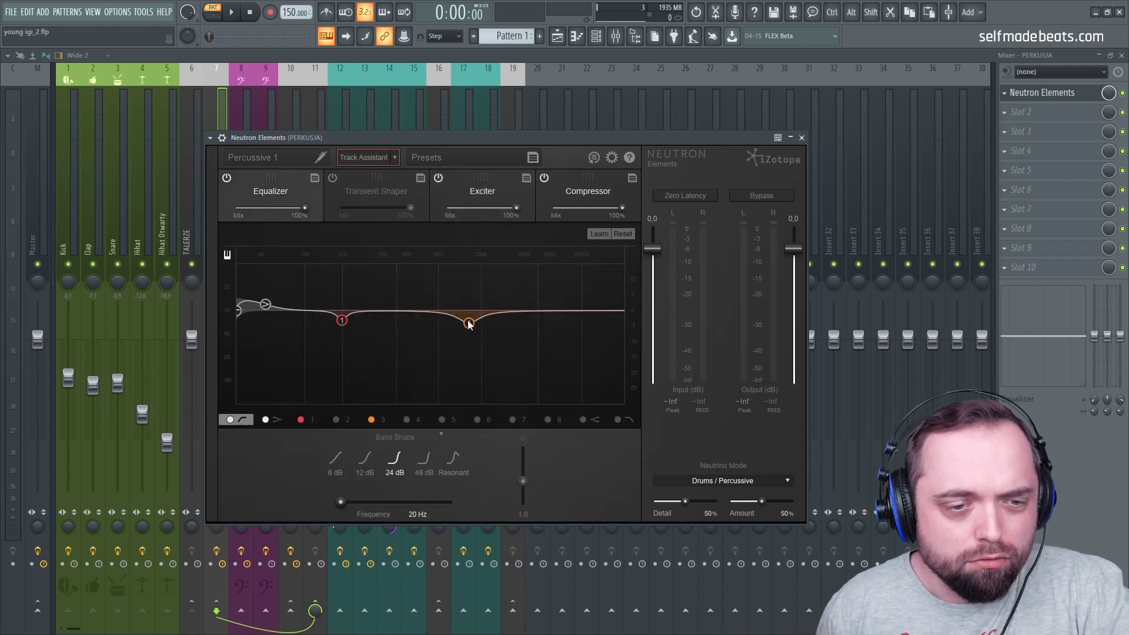
pyautogui.click(588, 189)
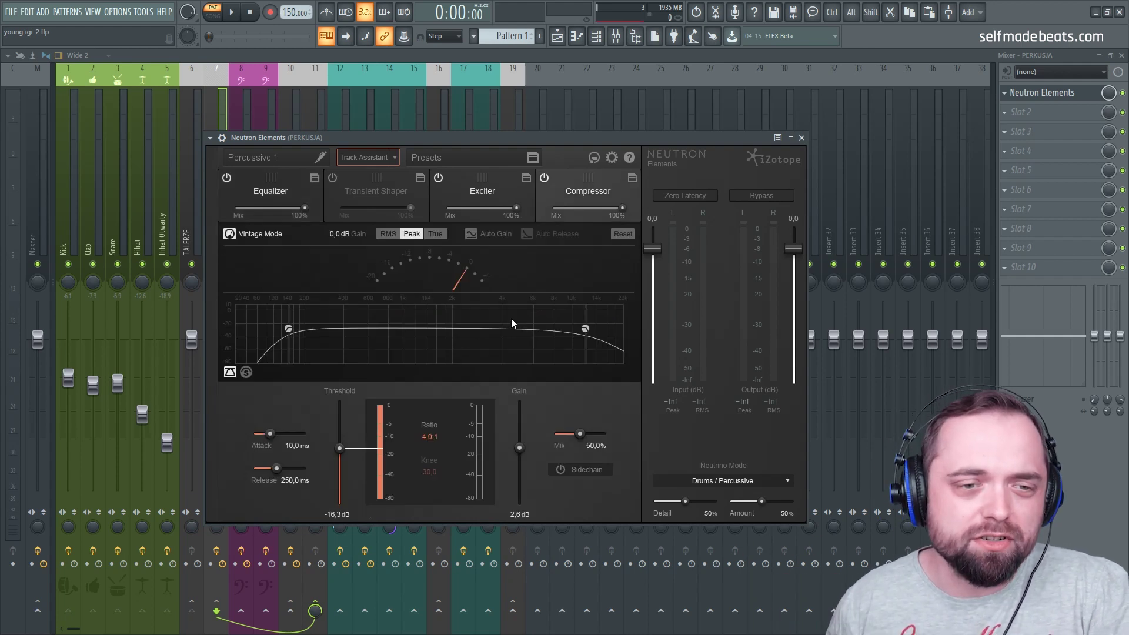
pyautogui.click(801, 138)
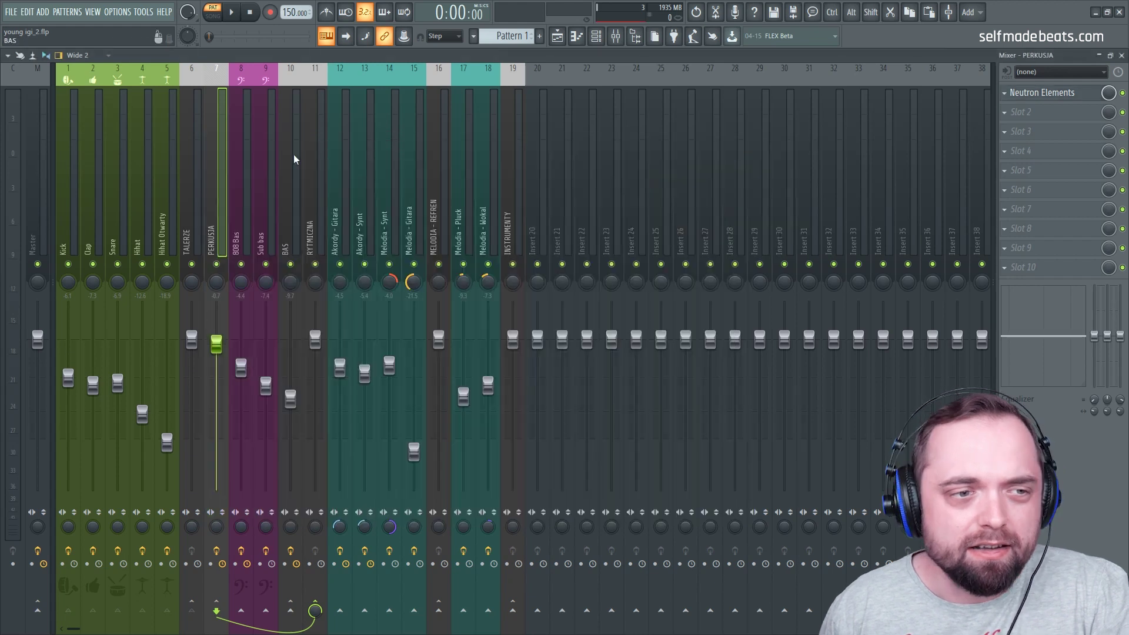
# - Inspect the 808 Bas track's Fruity parametric EQ 2 bands and soothe settings, closing each plugin
pyautogui.click(248, 167)
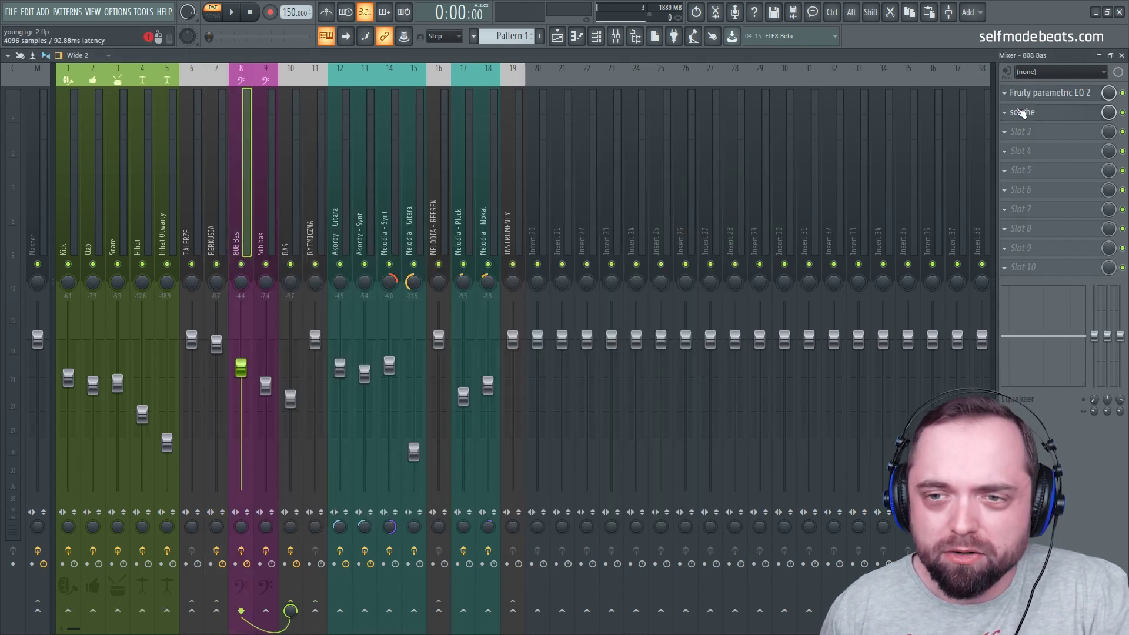
pyautogui.click(1050, 96)
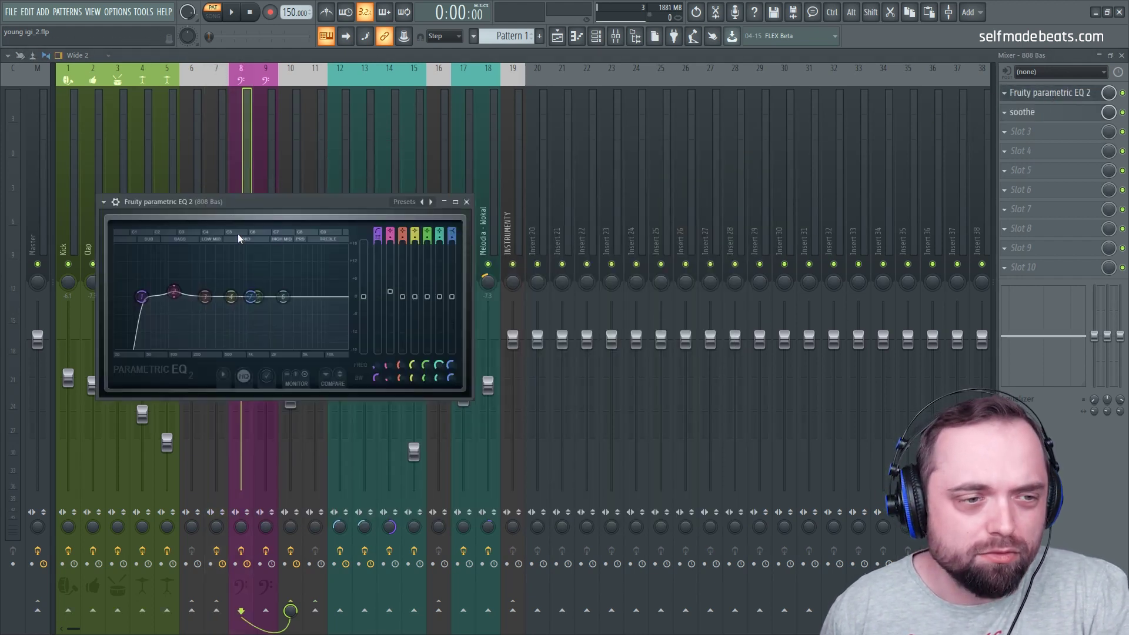
pyautogui.moveTo(213, 202); pyautogui.dragTo(397, 203)
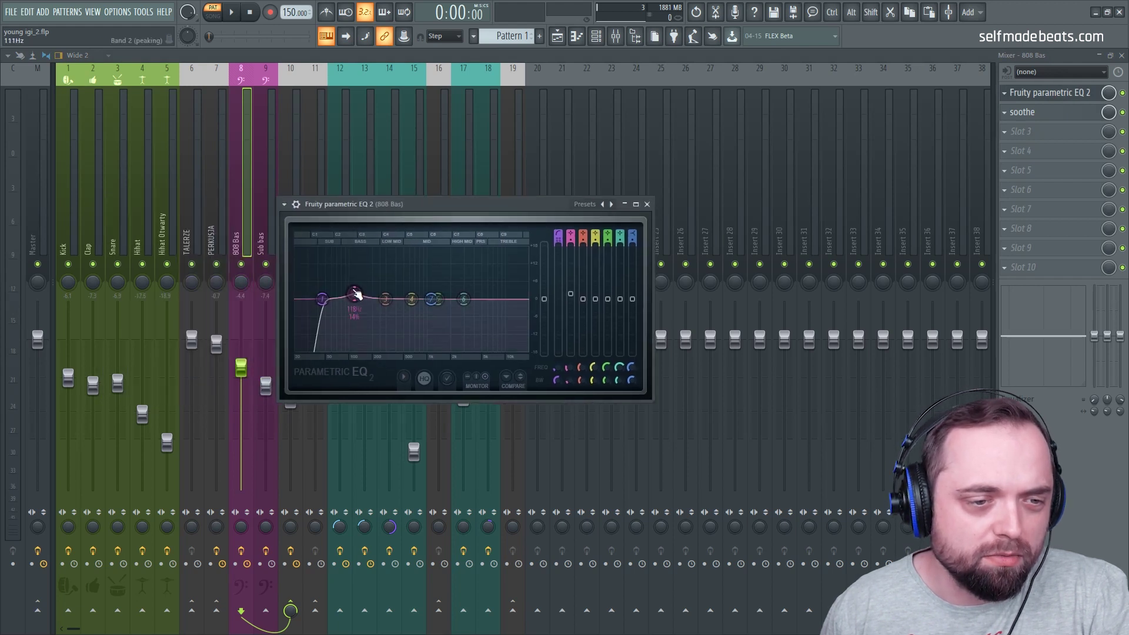
pyautogui.click(648, 204)
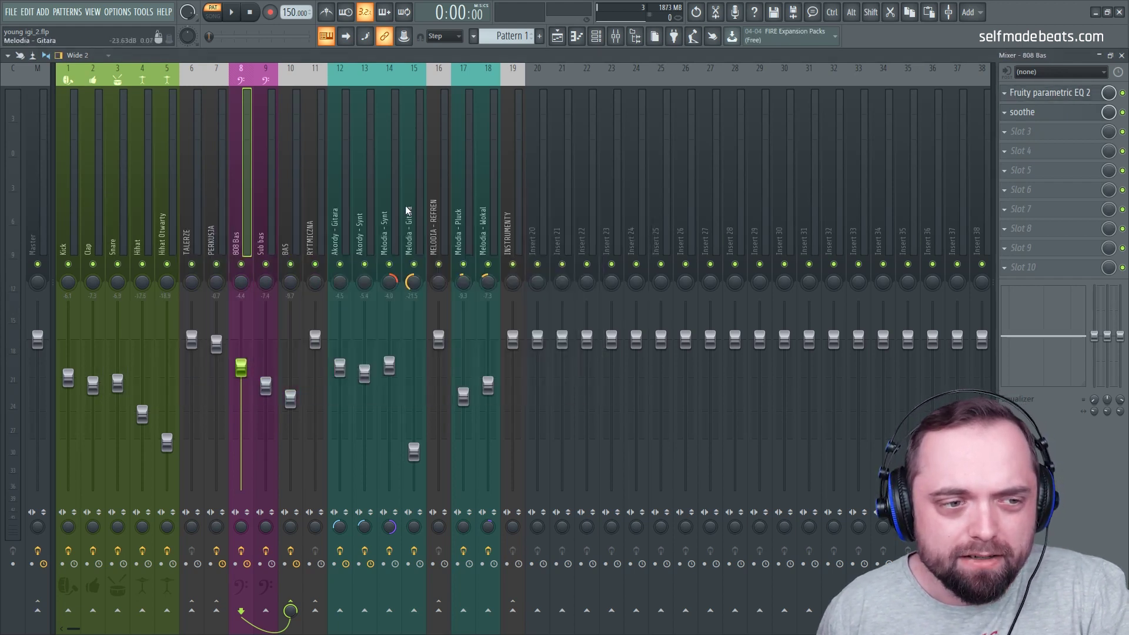
pyautogui.click(1038, 116)
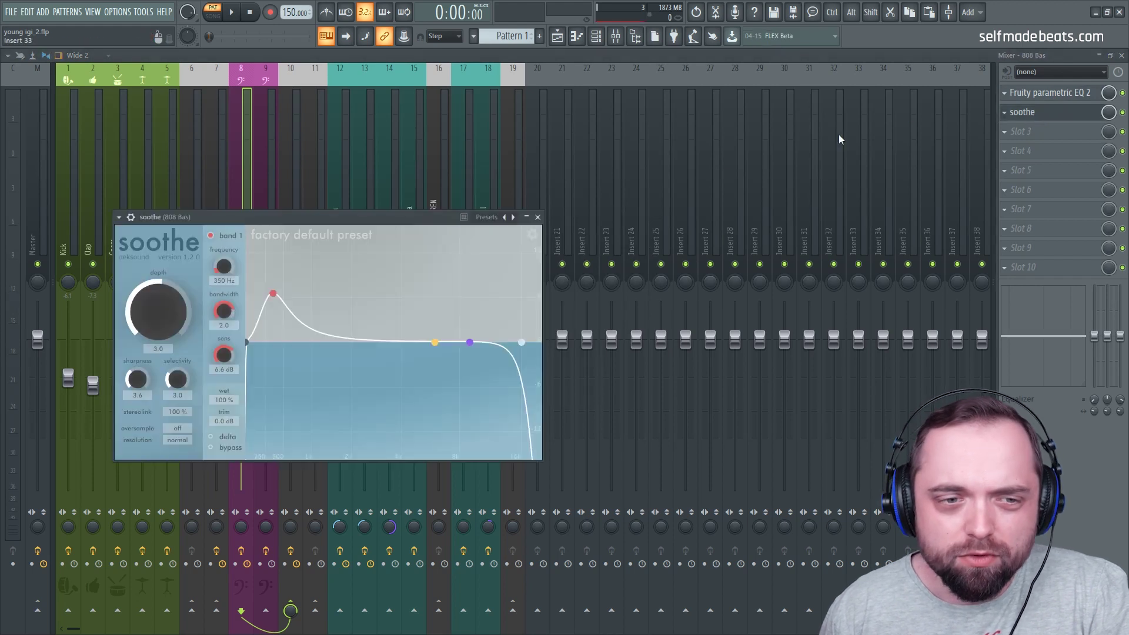
pyautogui.click(537, 217)
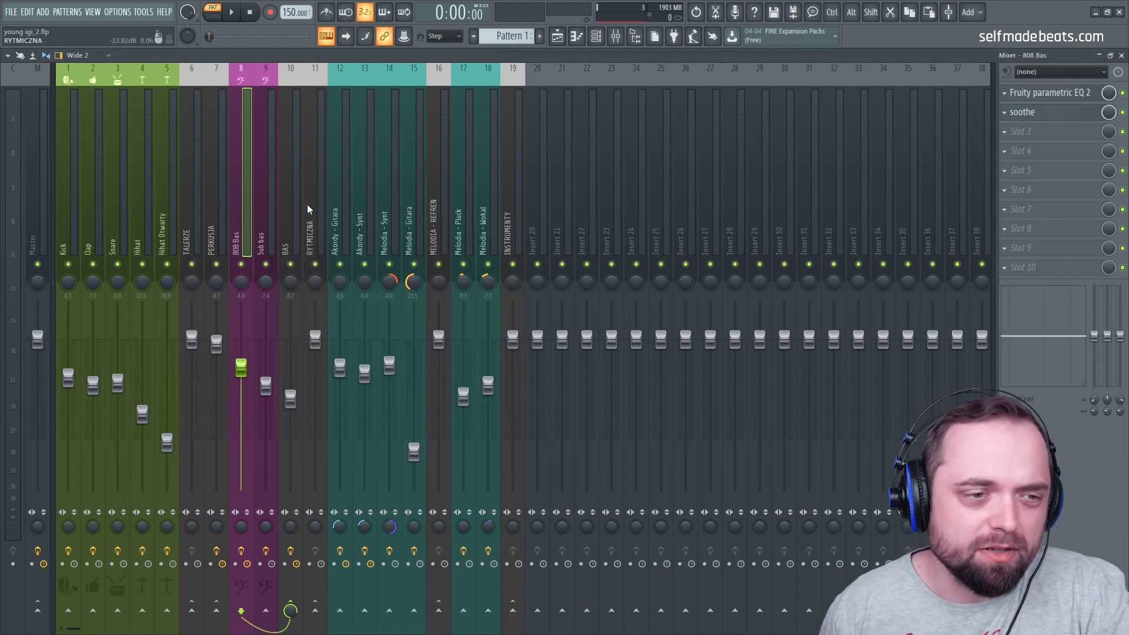
# - Compare the effect chains of the Sub bas and 808 Bas tracks, and view the Sub bas Fruity WaveShaper before closing it
pyautogui.click(262, 148)
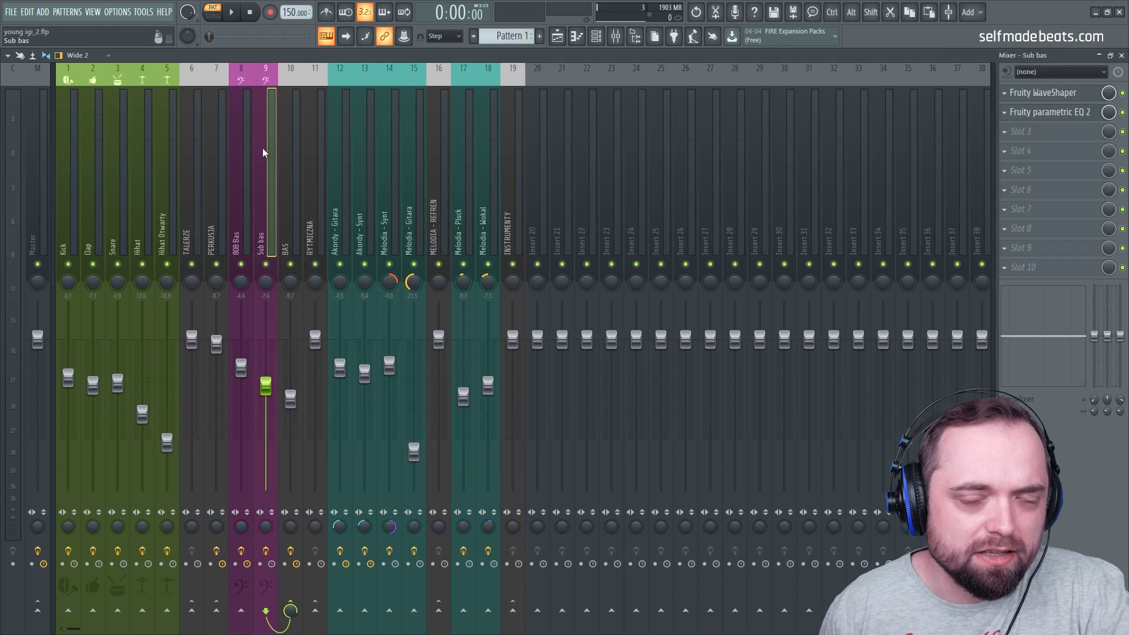
pyautogui.click(242, 223)
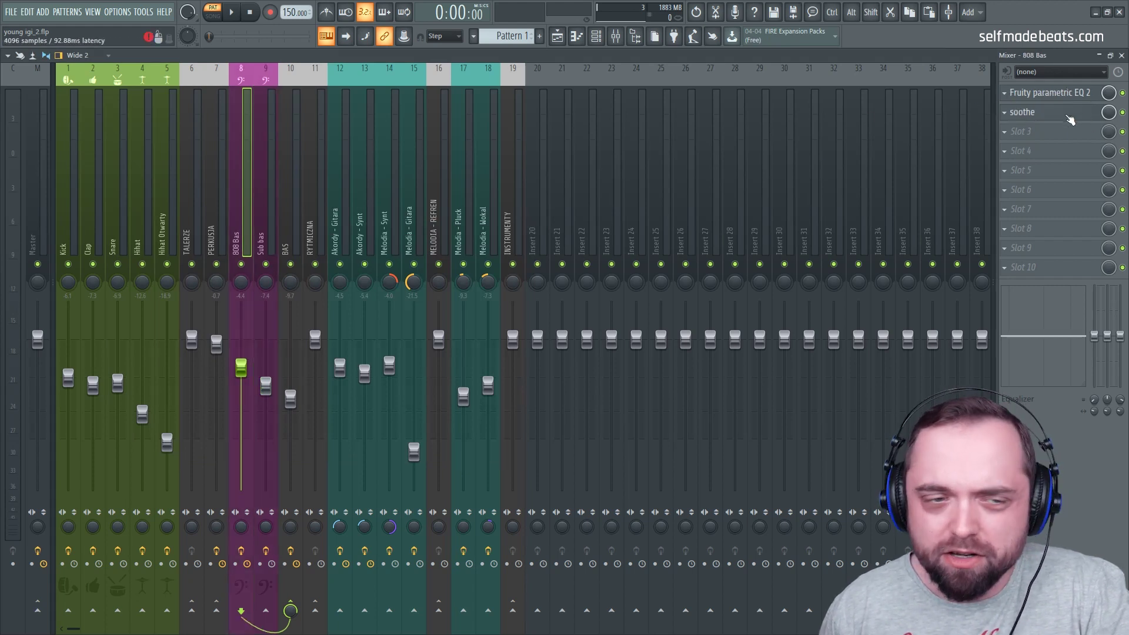
pyautogui.click(257, 196)
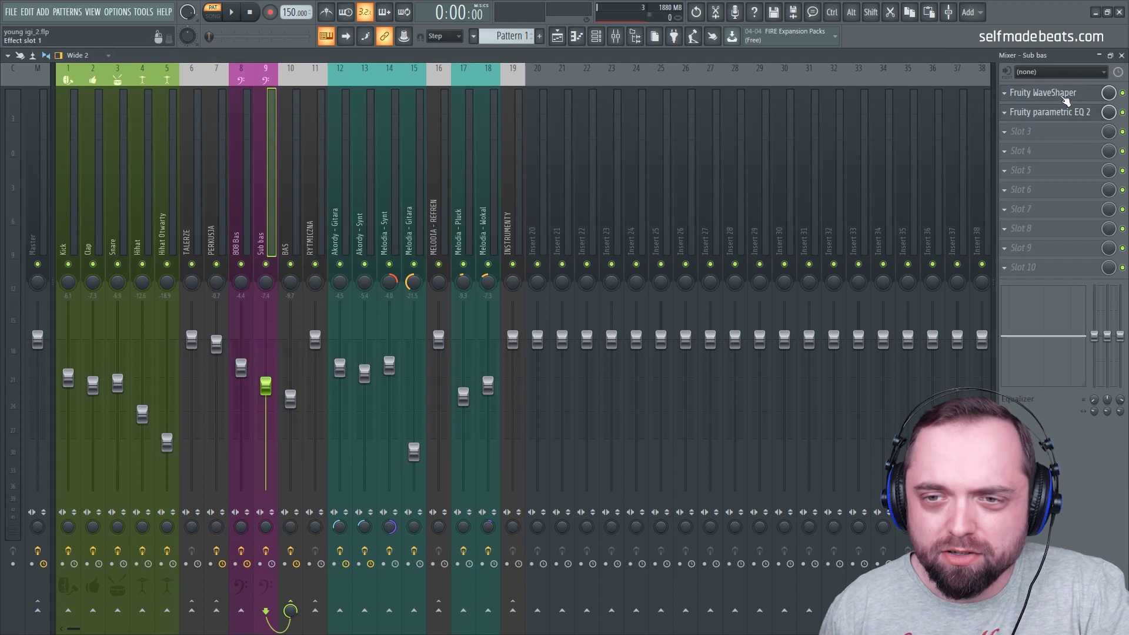
pyautogui.click(1066, 99)
pyautogui.moveTo(112, 127); pyautogui.dragTo(629, 183)
pyautogui.click(636, 176)
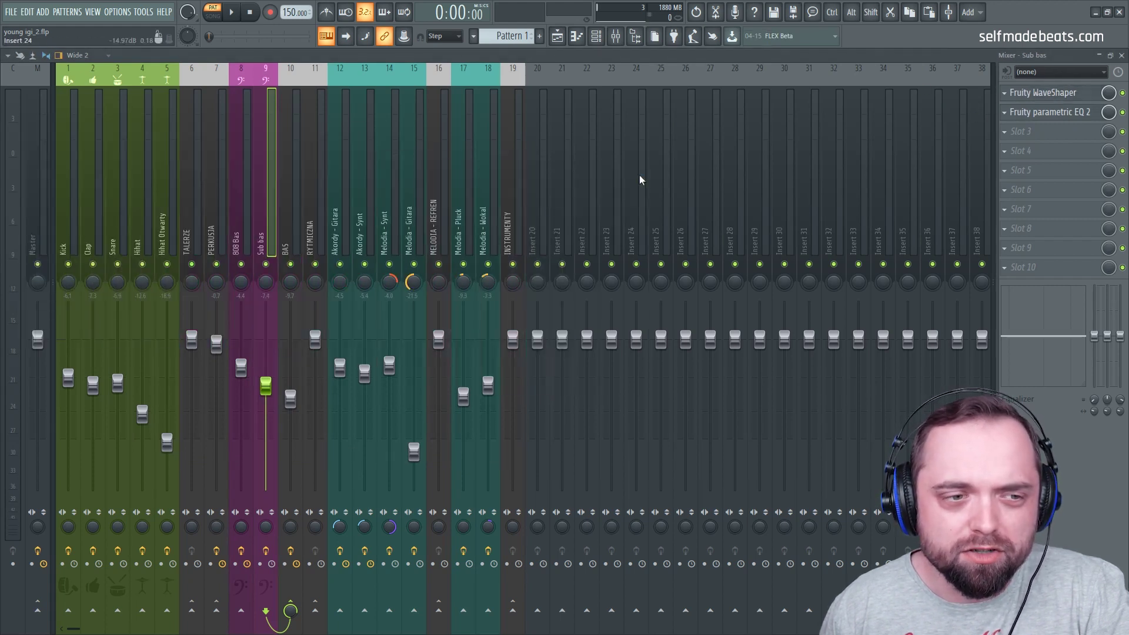
# - Examine the low-pass curve of Fruity parametric EQ 2 on the Sub bas track and close the plugin
pyautogui.click(1066, 115)
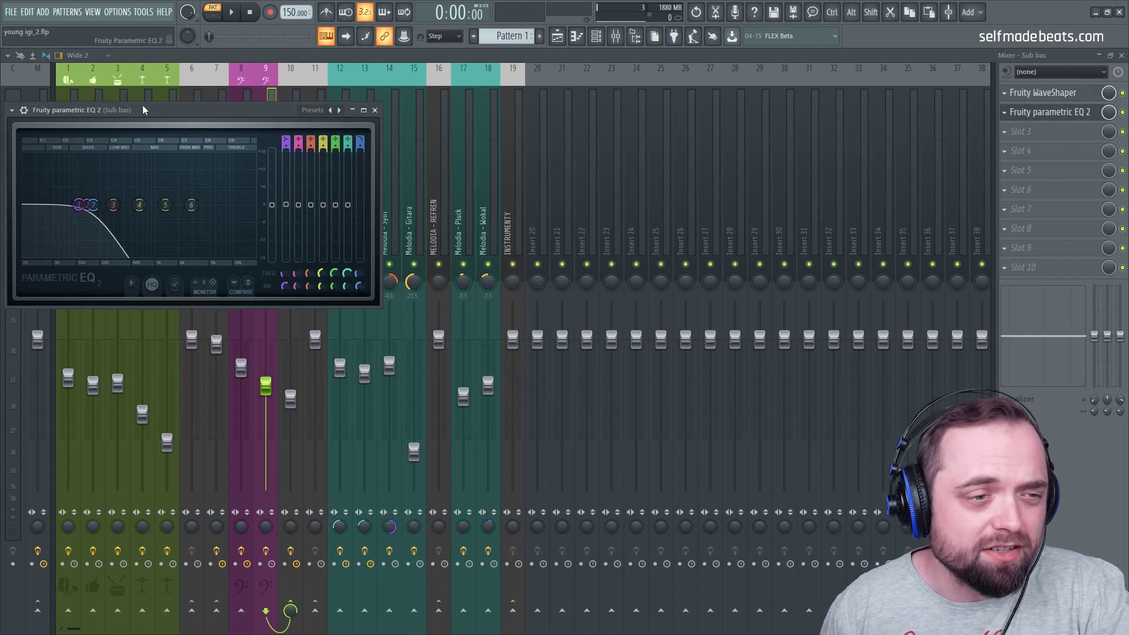
pyautogui.moveTo(143, 105); pyautogui.dragTo(535, 135)
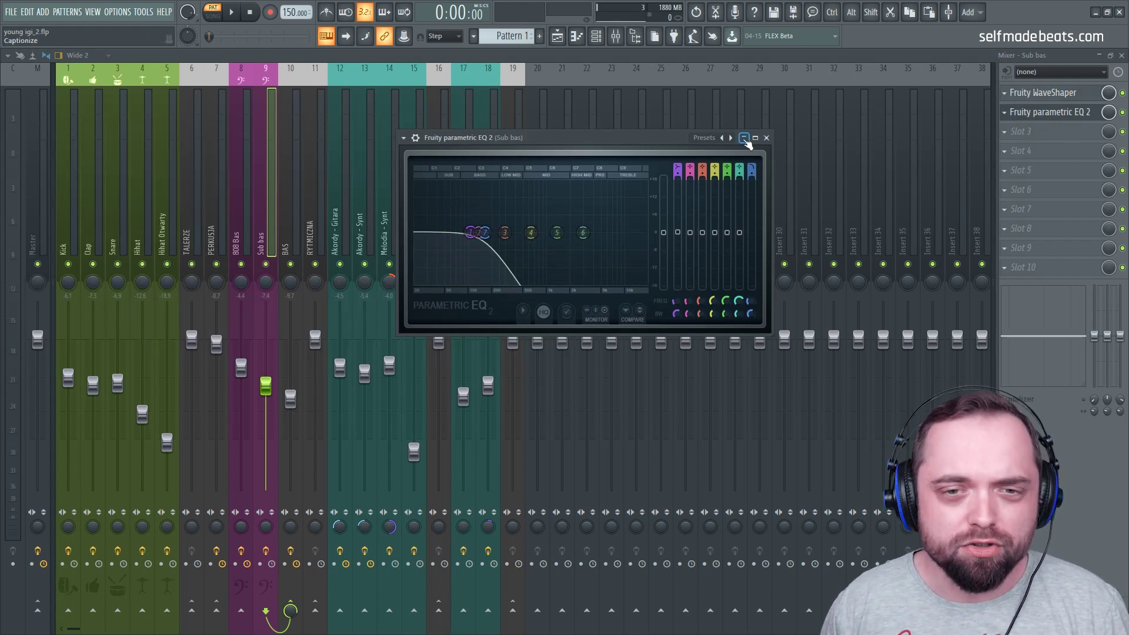
pyautogui.click(766, 137)
# - Inspect both Fruity Limiter instances on the BAS track, covering the limiter and the sidechain compressor settings, and close each one
pyautogui.click(298, 226)
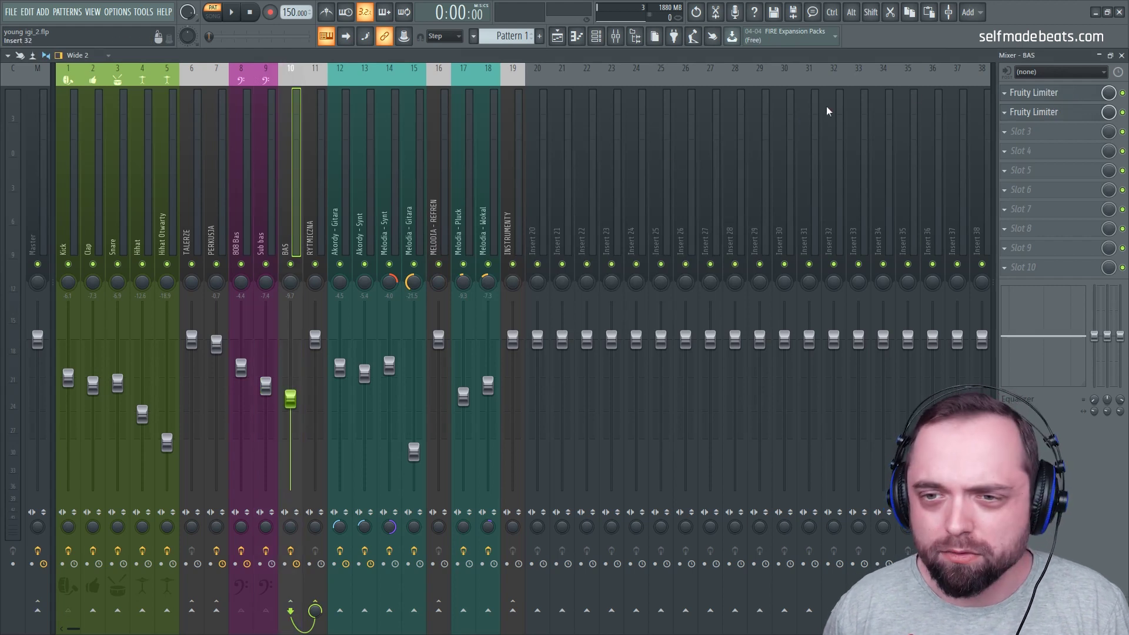
pyautogui.click(1035, 94)
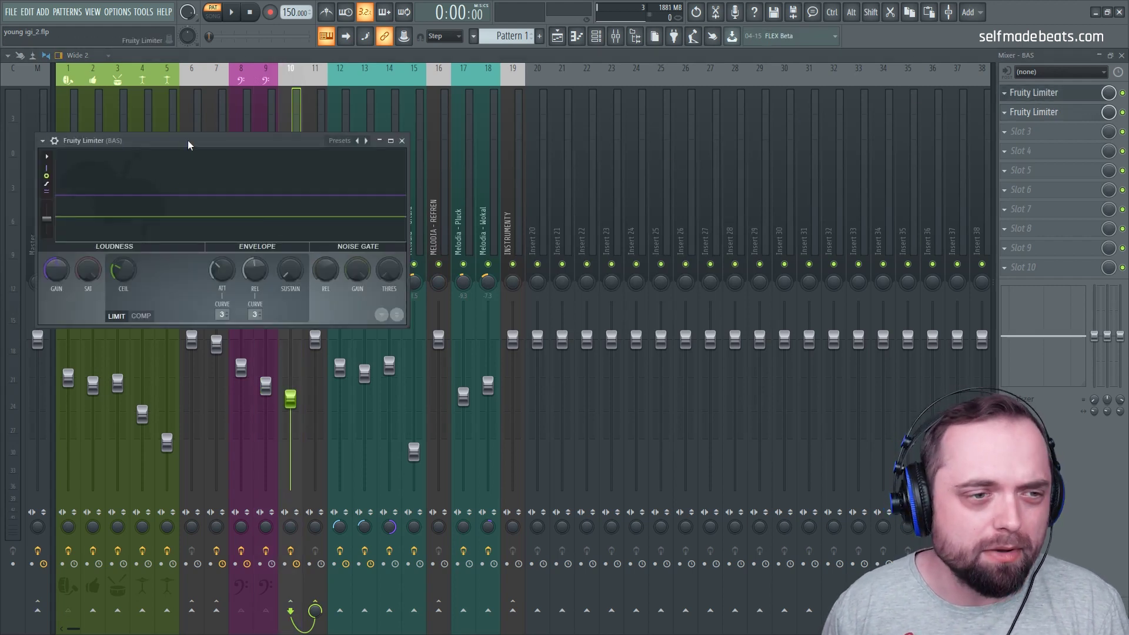
pyautogui.moveTo(189, 139); pyautogui.dragTo(435, 151)
pyautogui.click(649, 152)
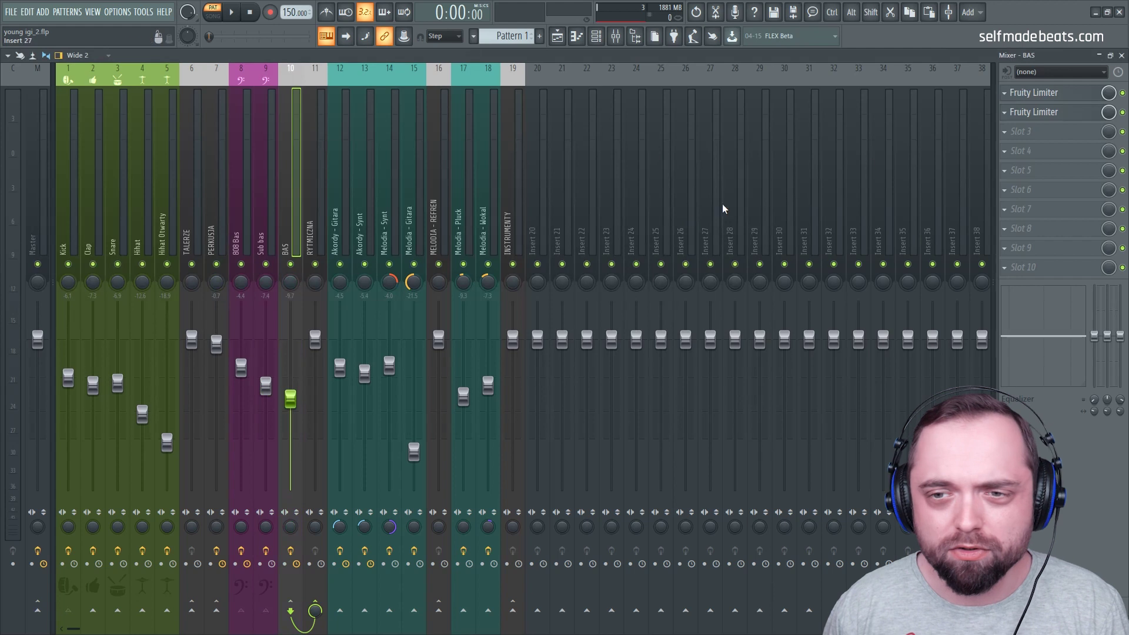
pyautogui.click(1034, 117)
pyautogui.moveTo(475, 181); pyautogui.dragTo(565, 130)
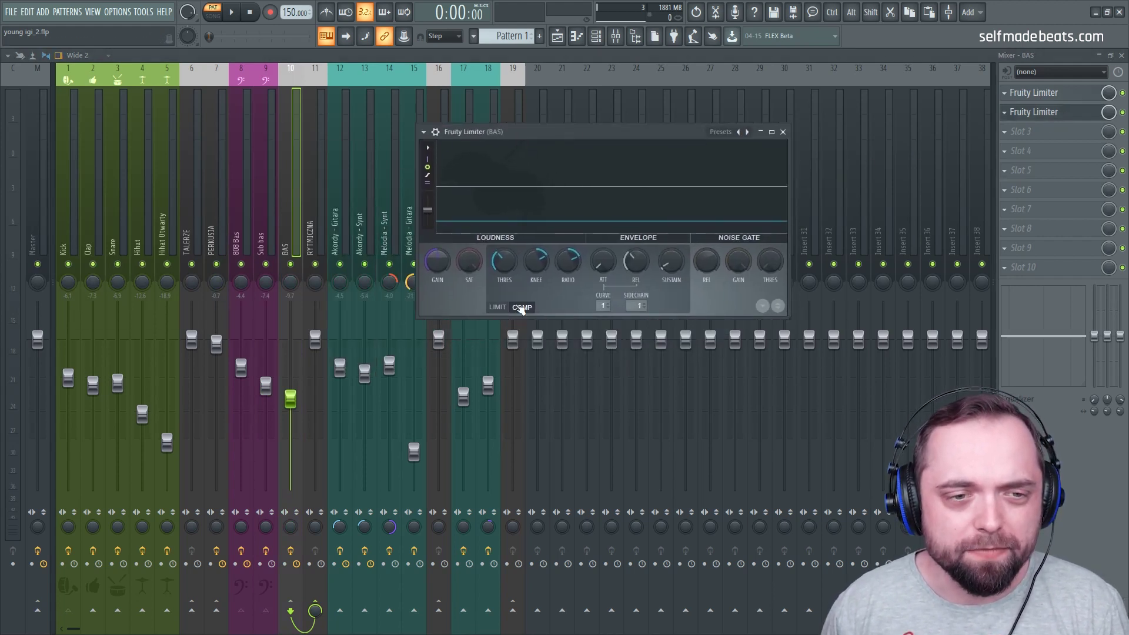
pyautogui.click(783, 133)
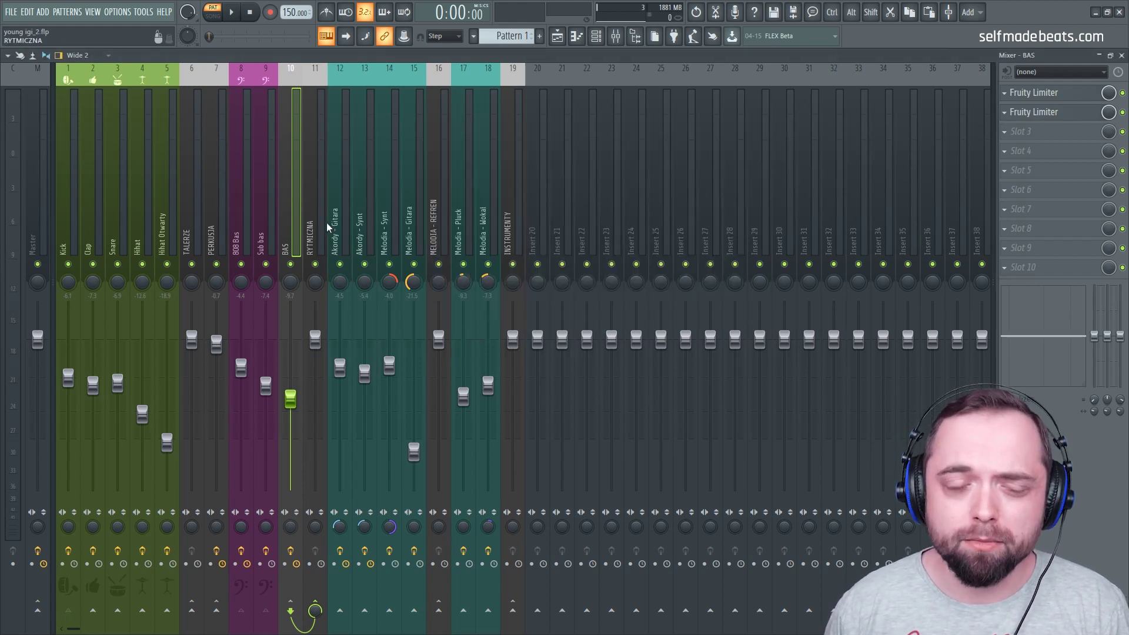
# - Check the RYTMICZNA track's routing and examine the Fruity parametric EQ 2 curve on the Akordy - Gitara track, closing the plugin
pyautogui.click(317, 220)
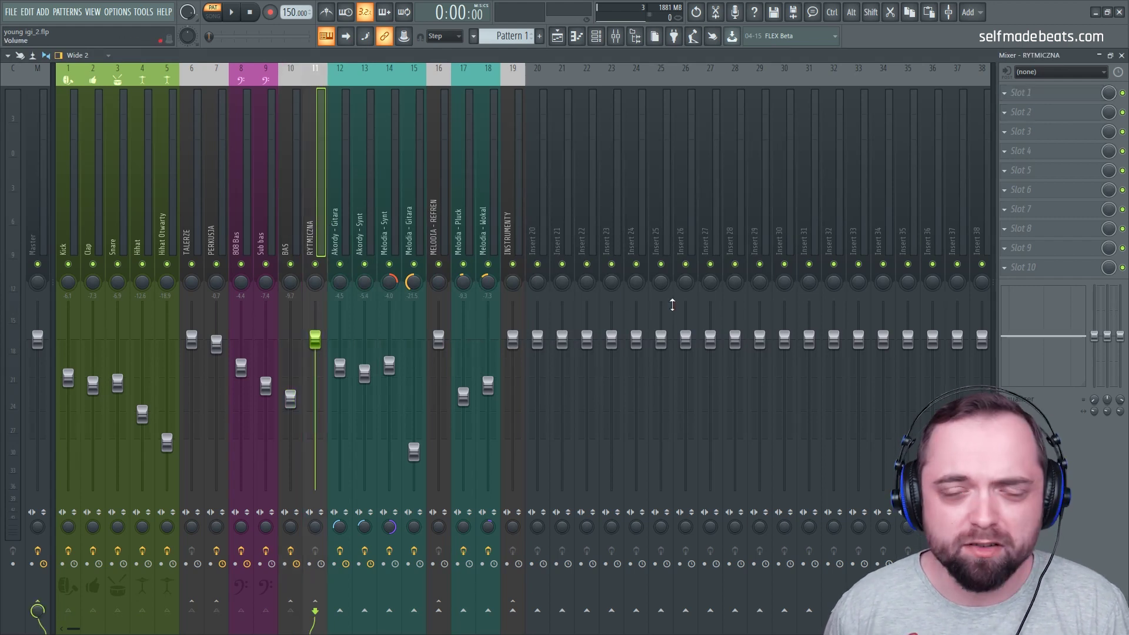
pyautogui.click(340, 217)
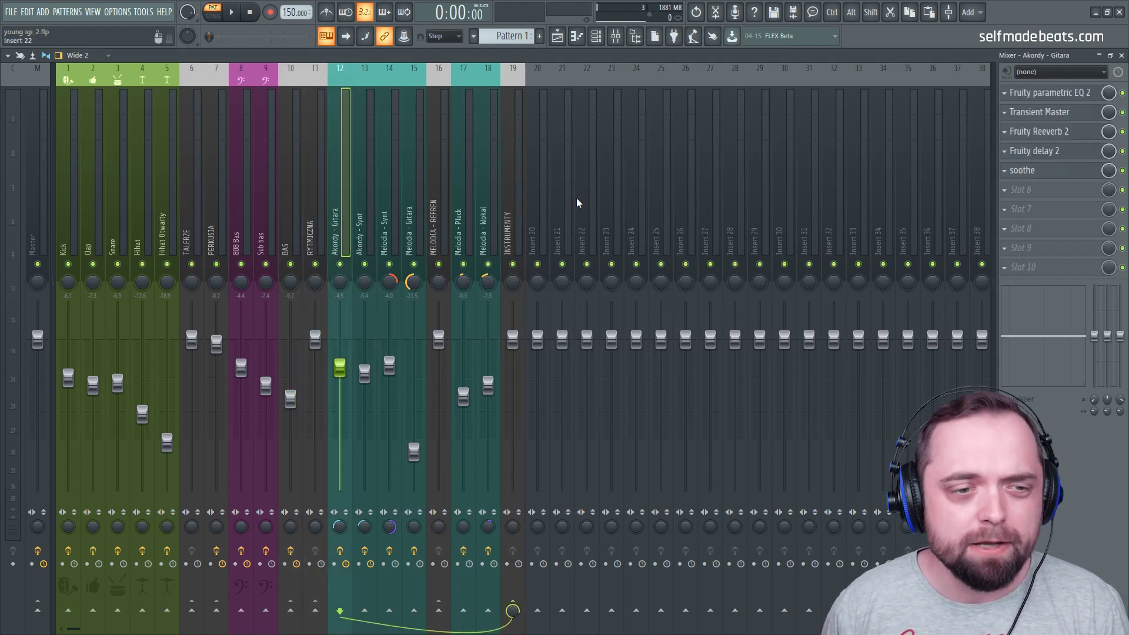
pyautogui.click(1044, 95)
pyautogui.moveTo(506, 152); pyautogui.dragTo(654, 137)
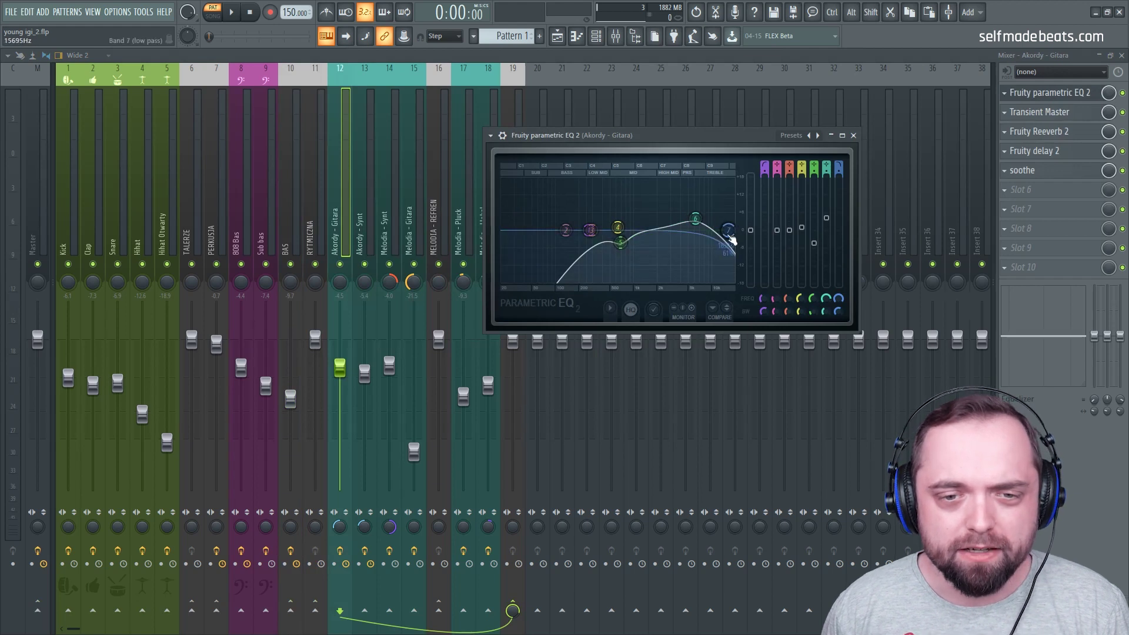
pyautogui.click(853, 136)
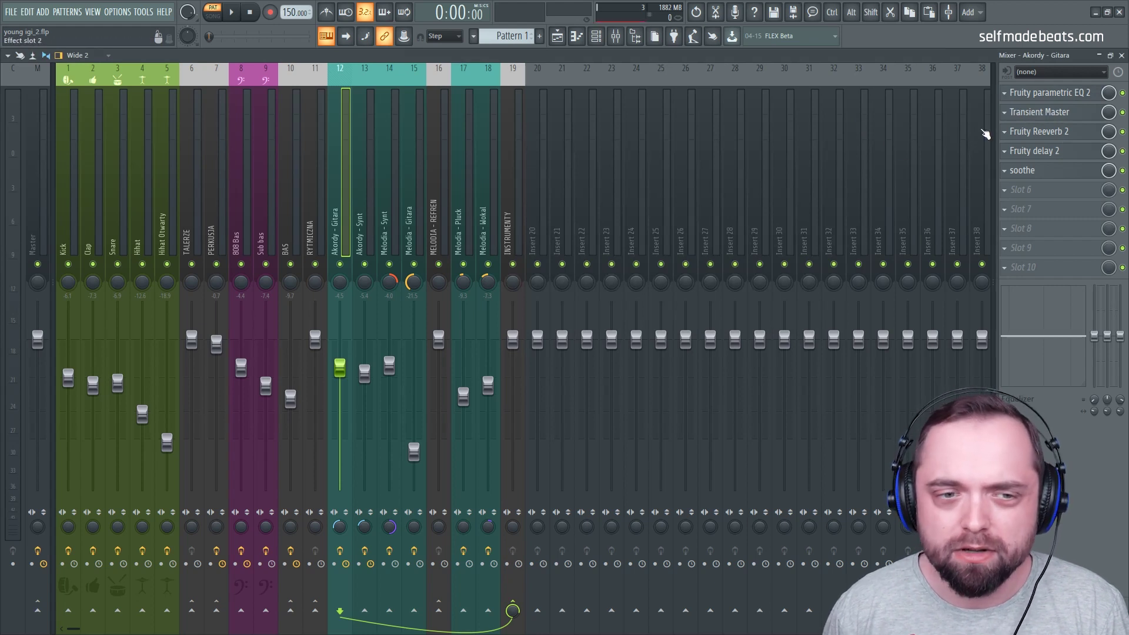
# - Inspect the attack and sustain settings of Transient Master on the Akordy - Gitara track and close it
pyautogui.click(1039, 112)
pyautogui.moveTo(302, 199); pyautogui.dragTo(747, 150)
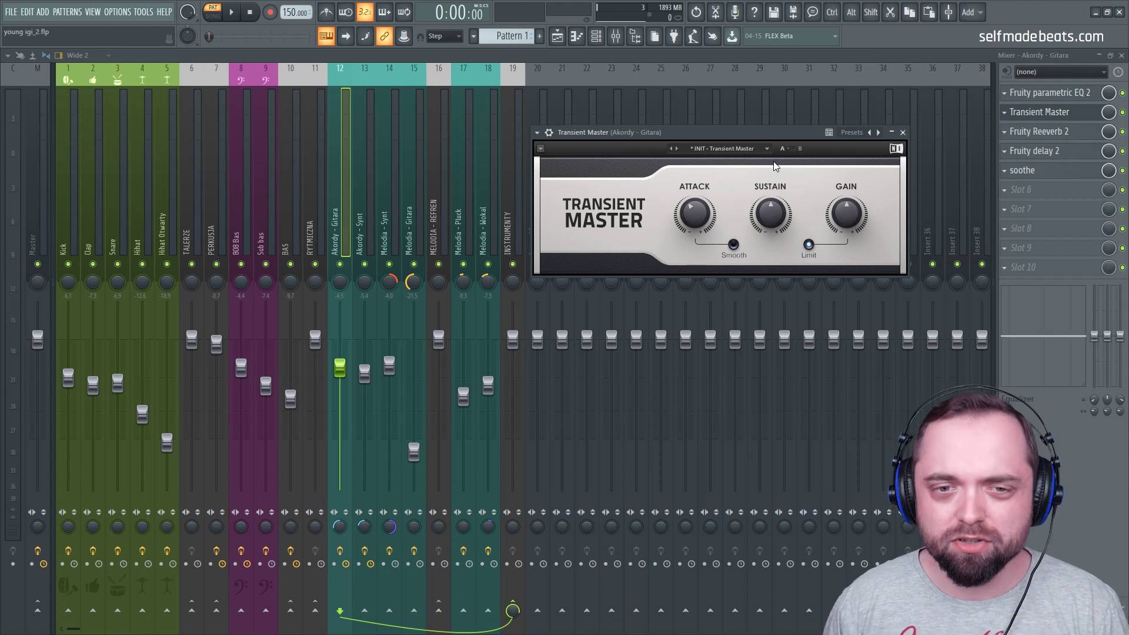
pyautogui.moveTo(750, 133); pyautogui.dragTo(719, 161)
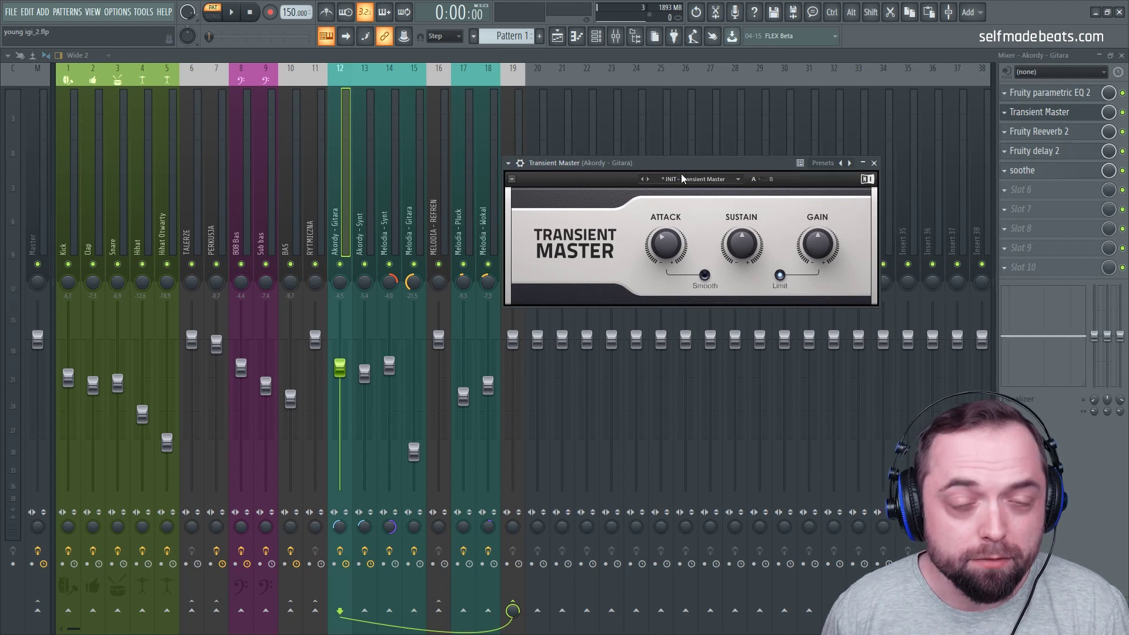
pyautogui.moveTo(672, 164); pyautogui.dragTo(724, 212)
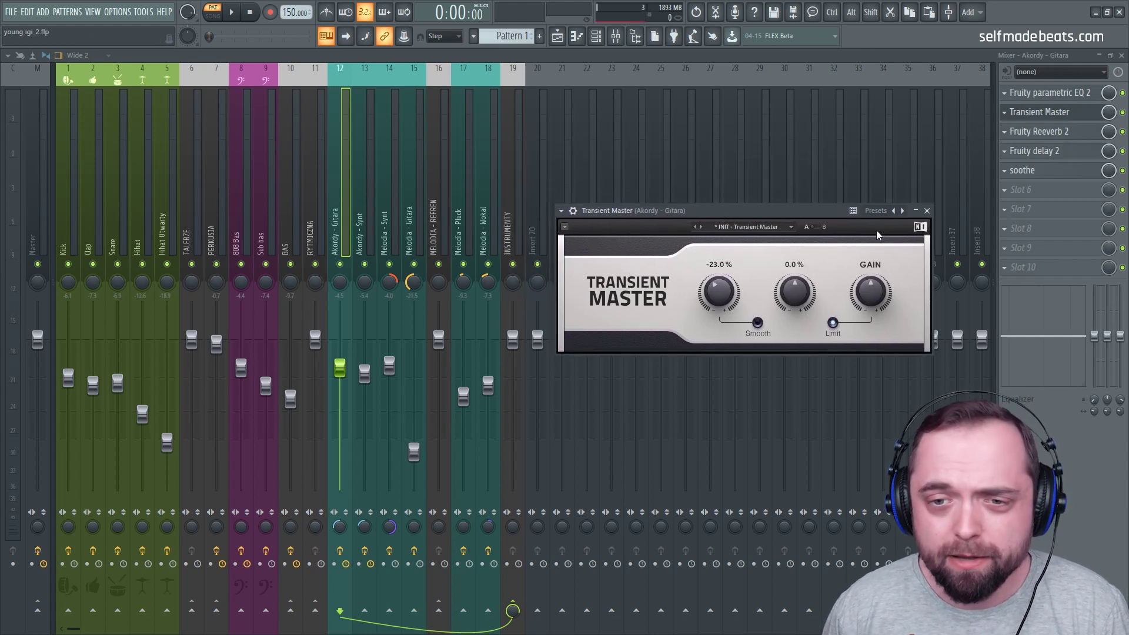
pyautogui.click(926, 211)
# - Review the Fruity Reeverb 2 settings, including decay time, on the Akordy - Gitara track and close the plugin
pyautogui.click(1031, 131)
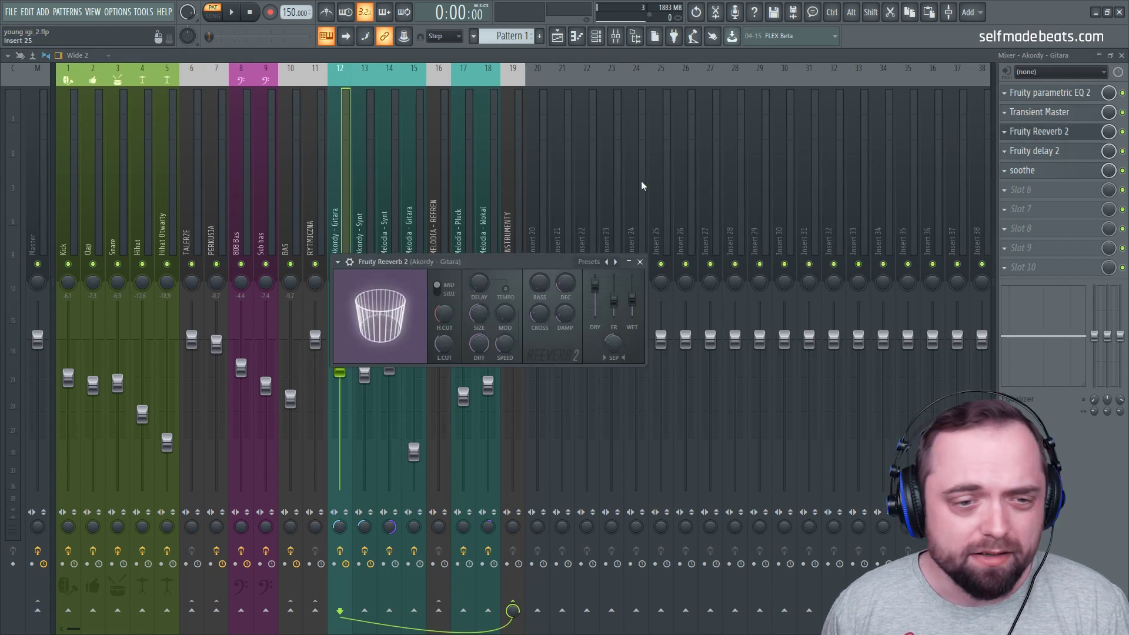
pyautogui.moveTo(514, 268); pyautogui.dragTo(721, 171)
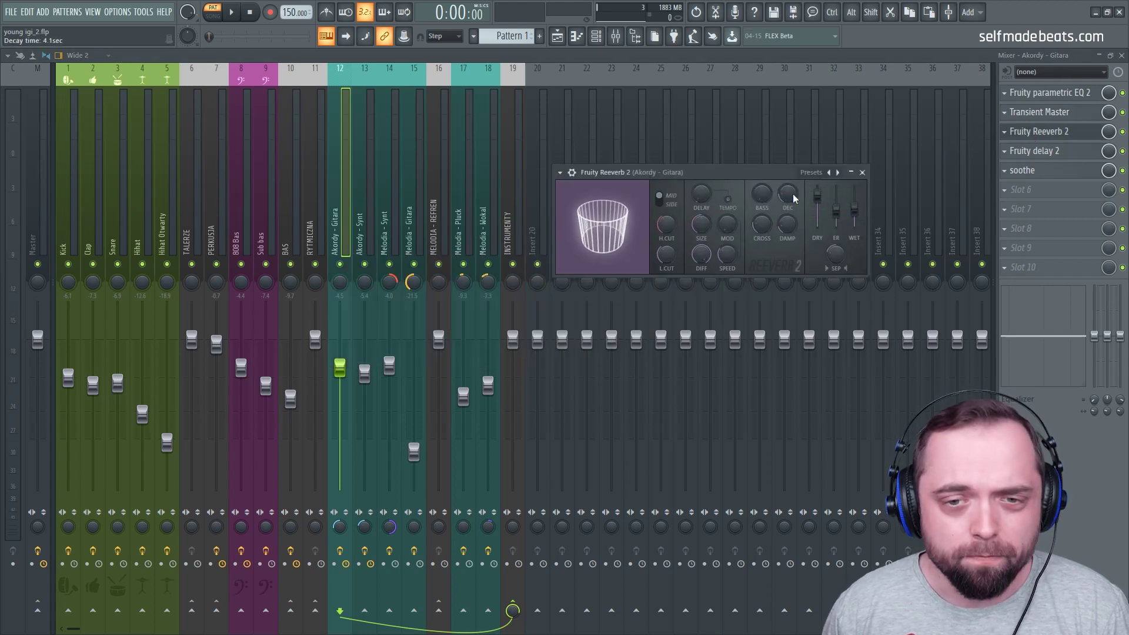
pyautogui.click(864, 172)
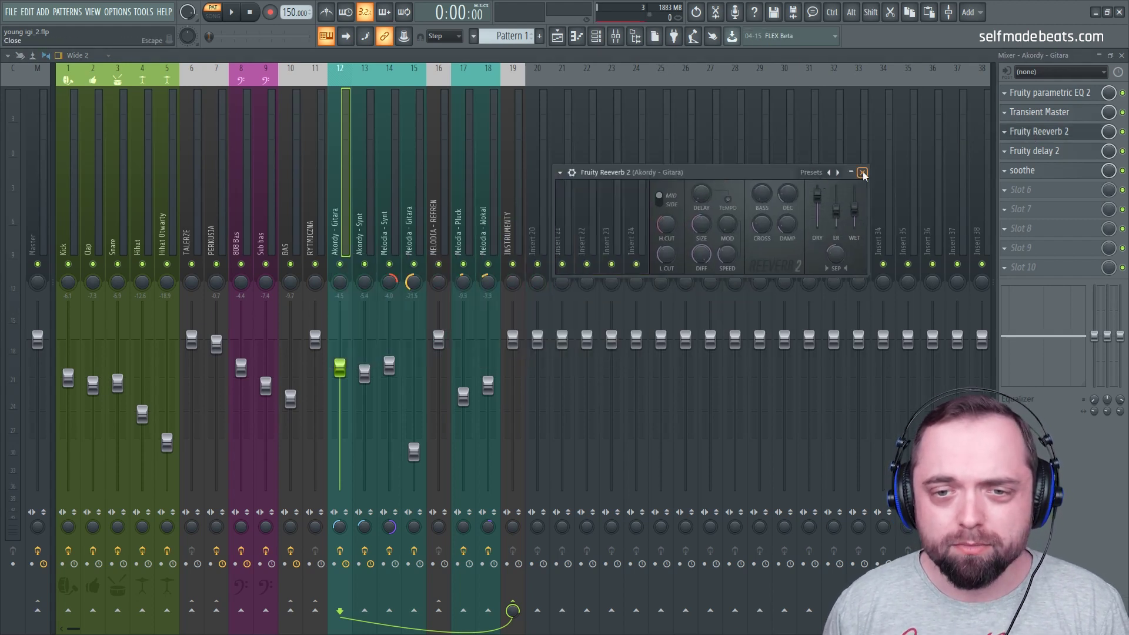
# - Review the Fruity delay 2 settings and the soothe curve on the Akordy - Gitara track, closing each plugin
pyautogui.click(1034, 151)
pyautogui.moveTo(438, 222); pyautogui.dragTo(749, 185)
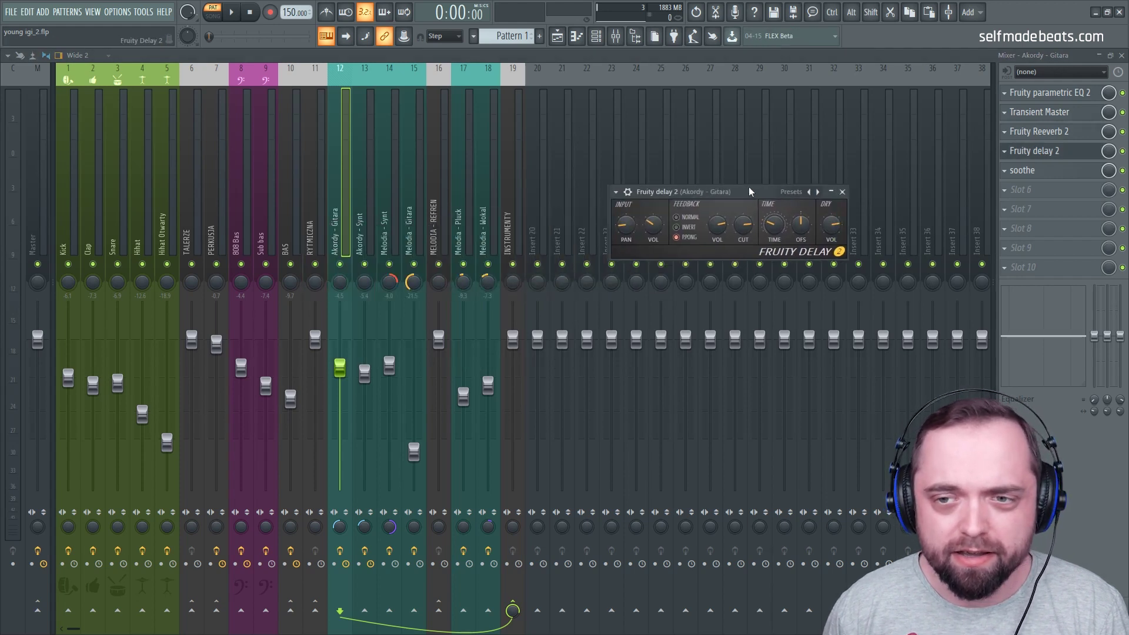
pyautogui.click(842, 192)
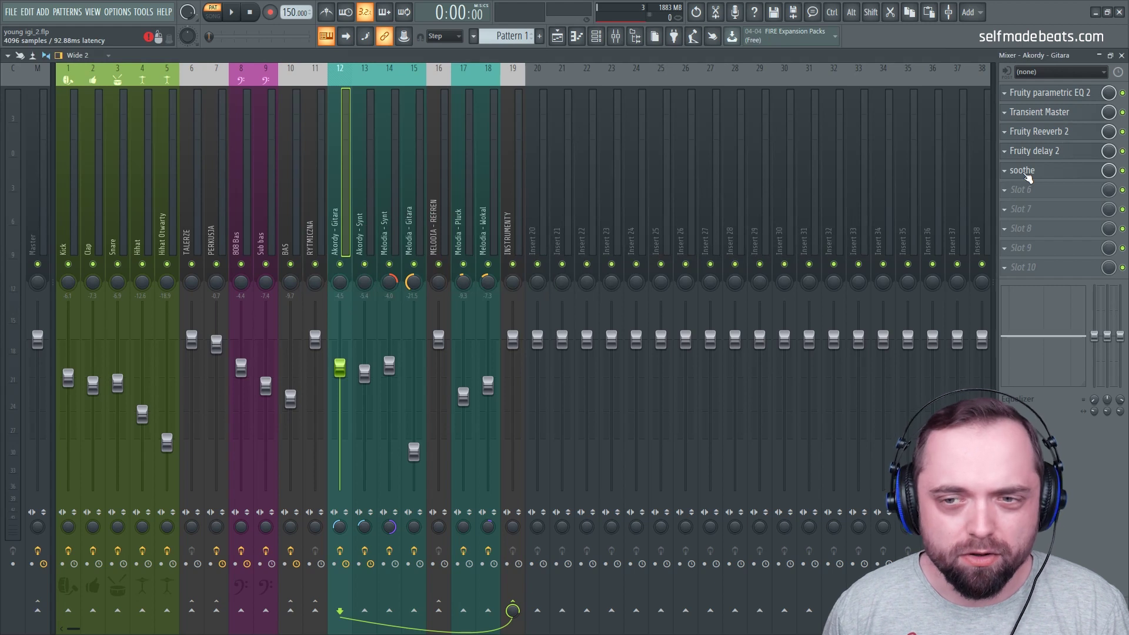
pyautogui.click(1024, 171)
pyautogui.moveTo(272, 169); pyautogui.dragTo(669, 159)
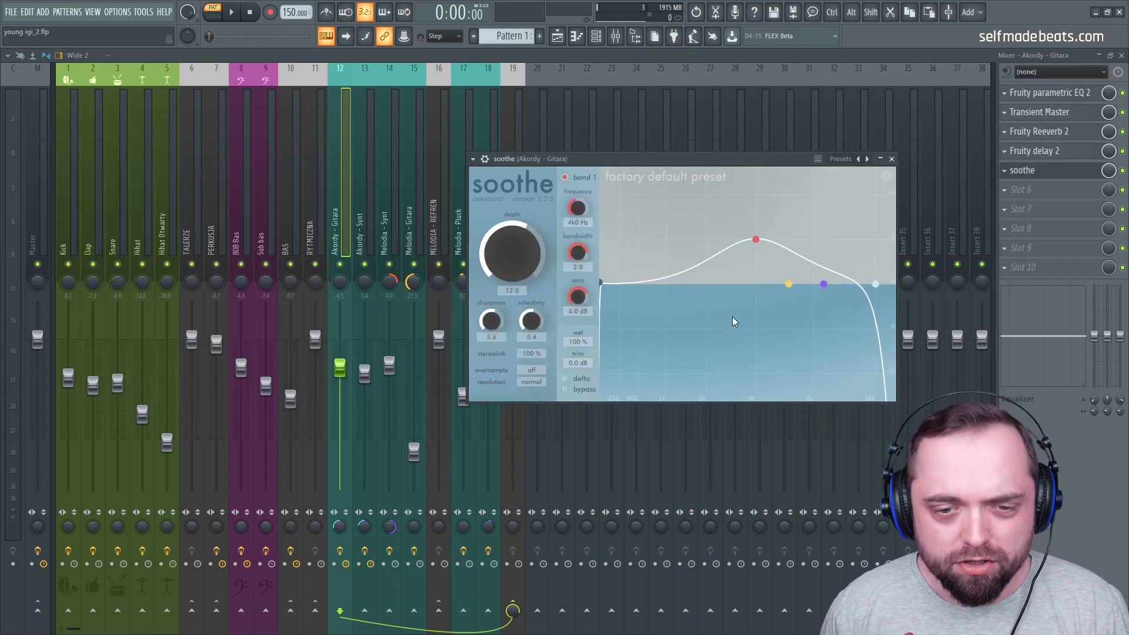
pyautogui.click(891, 159)
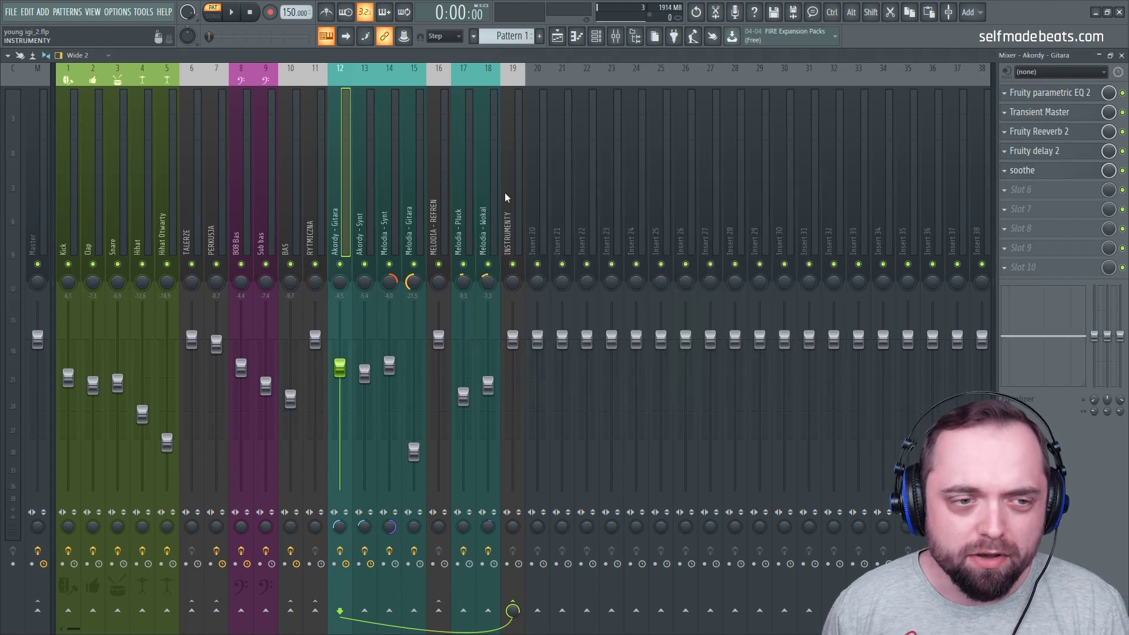
# - Inspect the Fruity parametric EQ 2 curve and the soothe settings on the Akordy - Synt track, closing each plugin
pyautogui.click(365, 201)
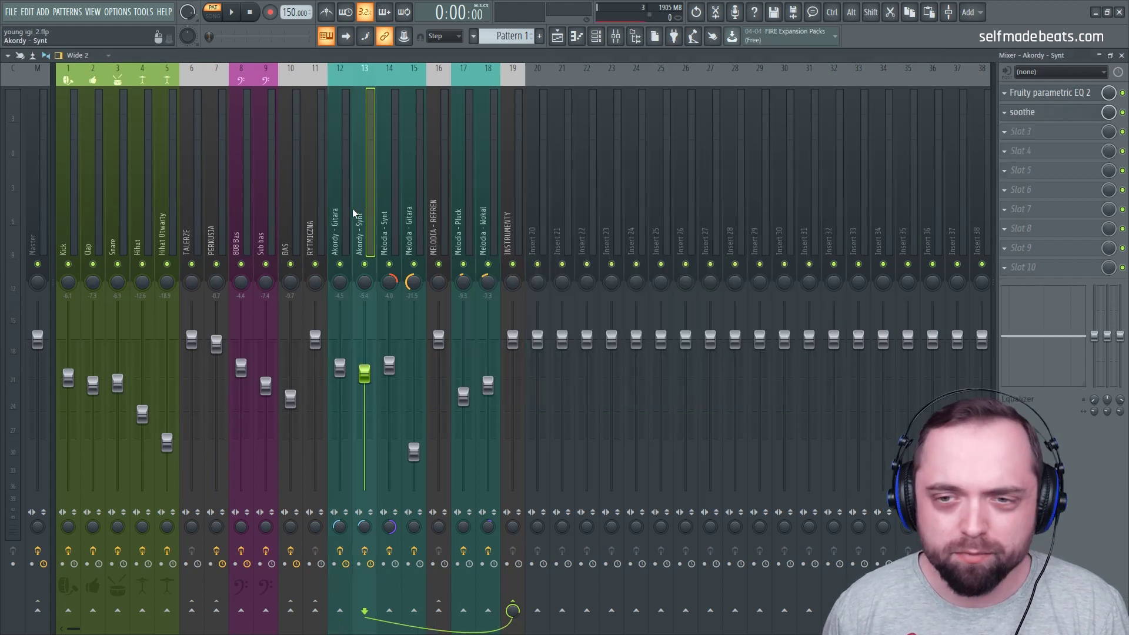
pyautogui.click(1041, 100)
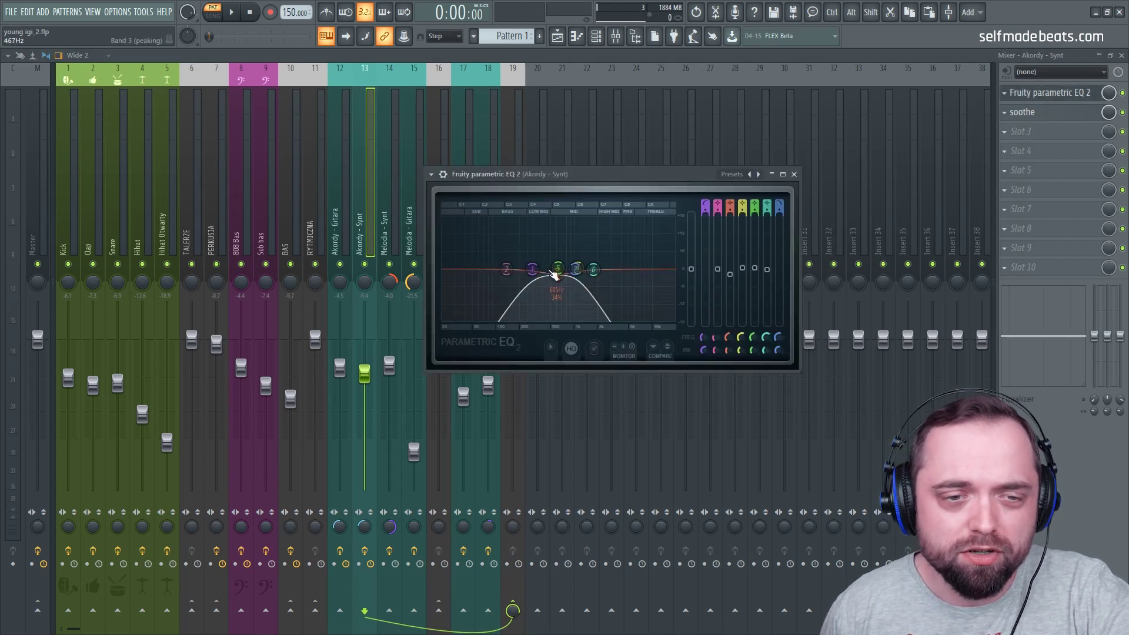
pyautogui.click(794, 174)
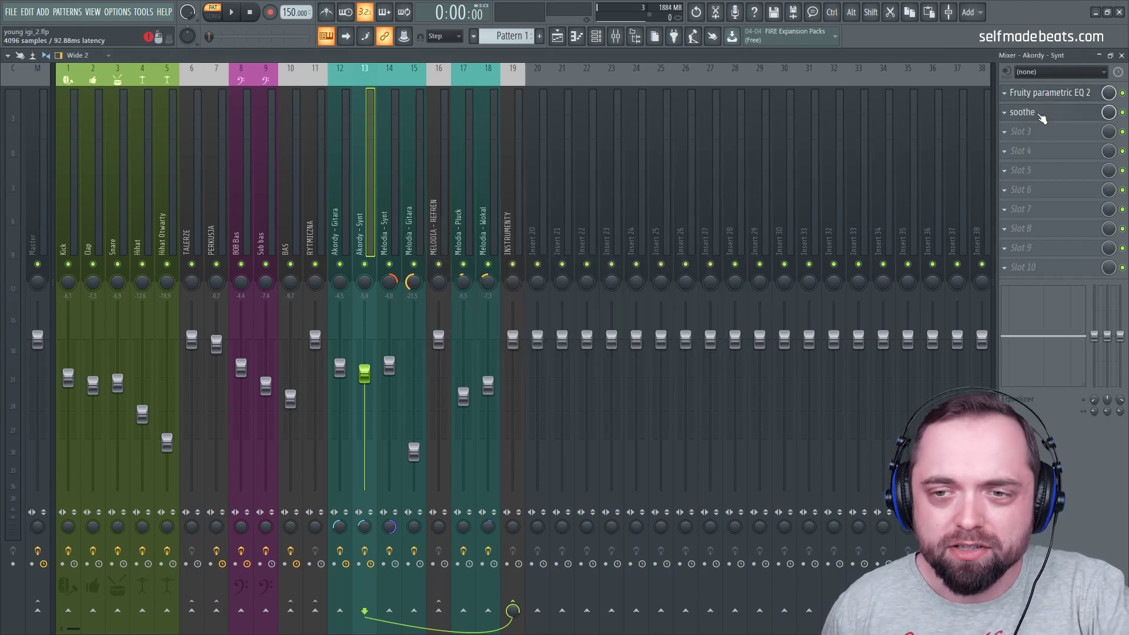
pyautogui.click(1036, 113)
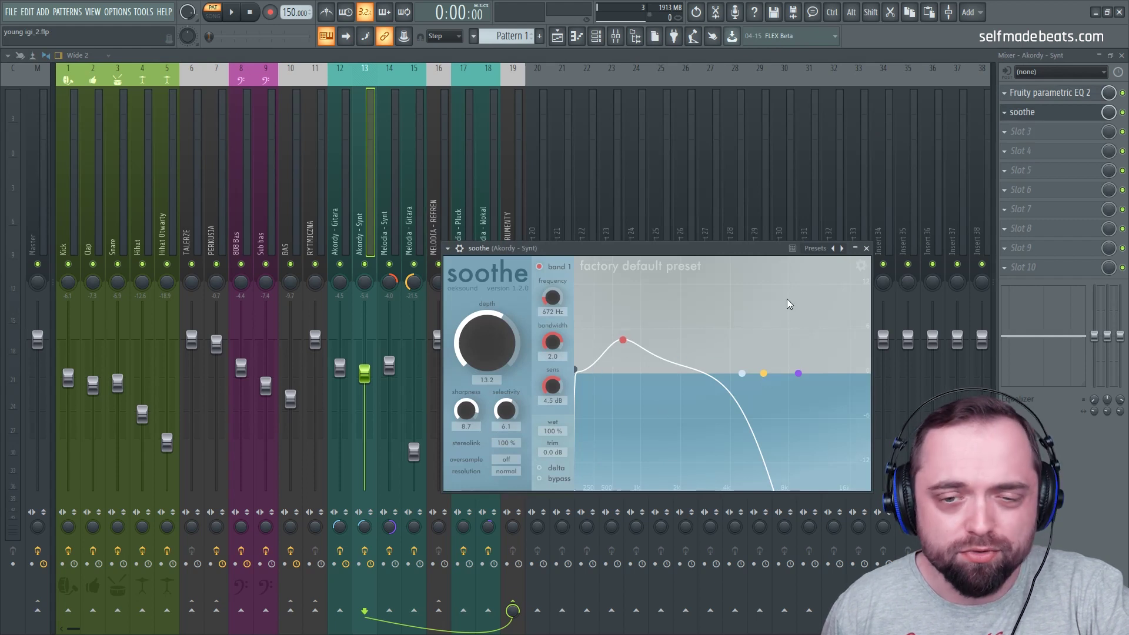
pyautogui.click(869, 248)
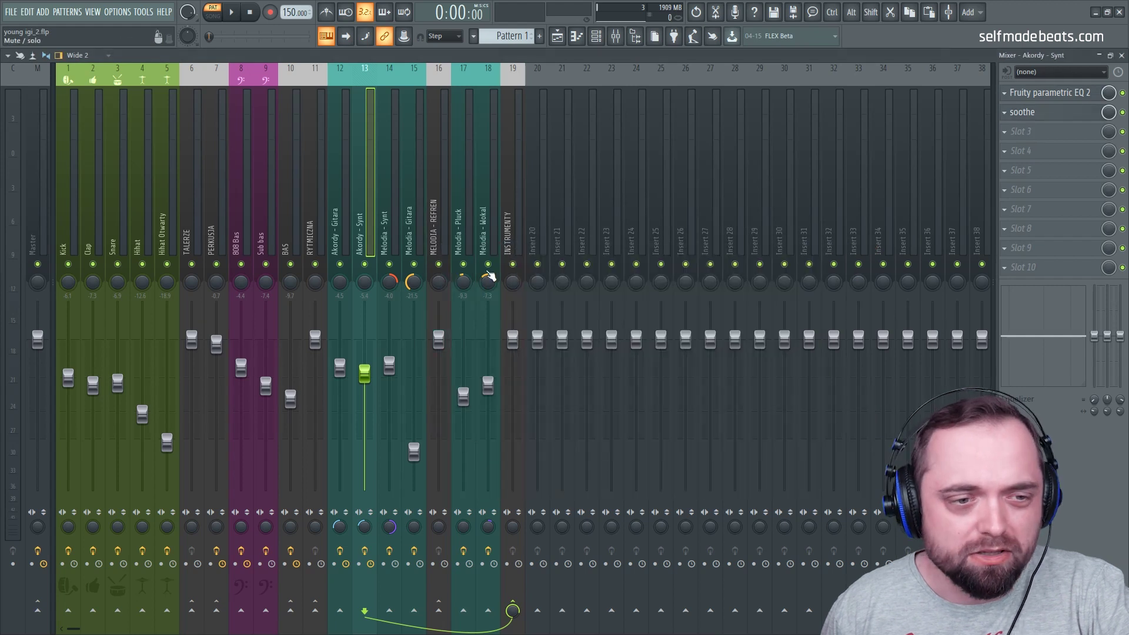
# - Examine the Fruity parametric EQ 2 bands on the Melodia - Synt track and close the equalizer
pyautogui.click(390, 222)
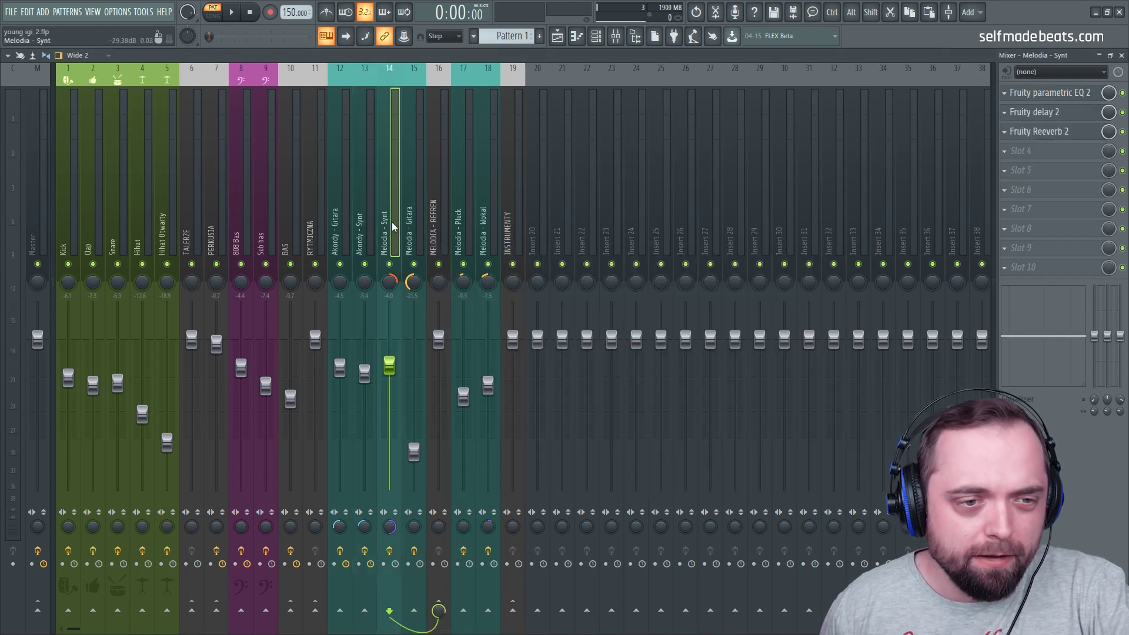
pyautogui.click(1053, 94)
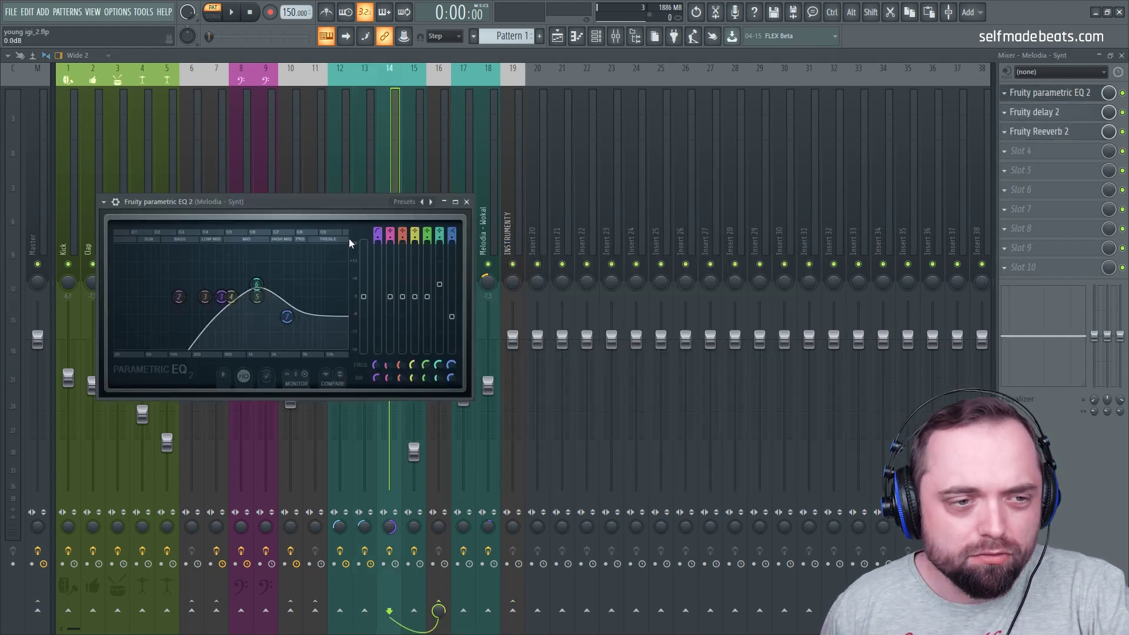
pyautogui.moveTo(291, 203); pyautogui.dragTo(558, 193)
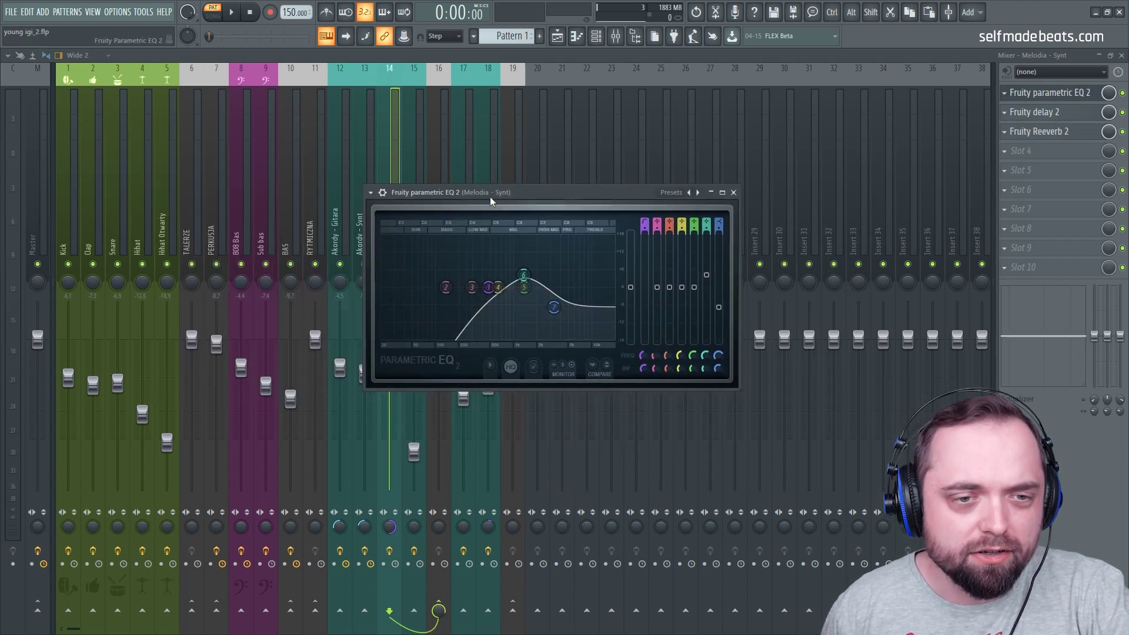
pyautogui.moveTo(489, 196); pyautogui.dragTo(590, 202)
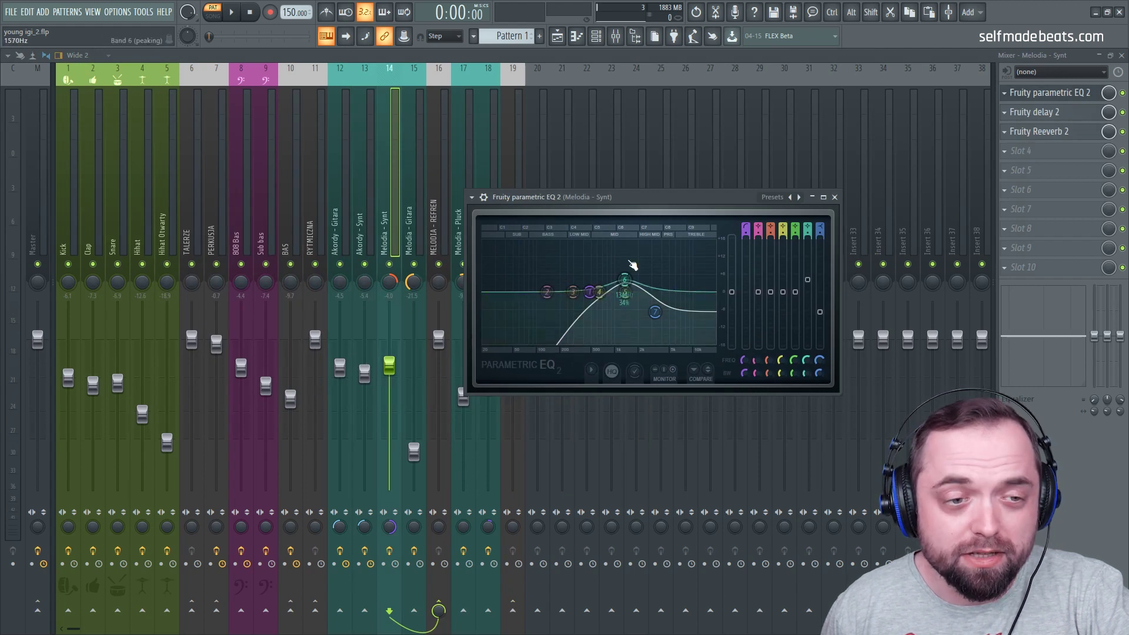
pyautogui.click(835, 197)
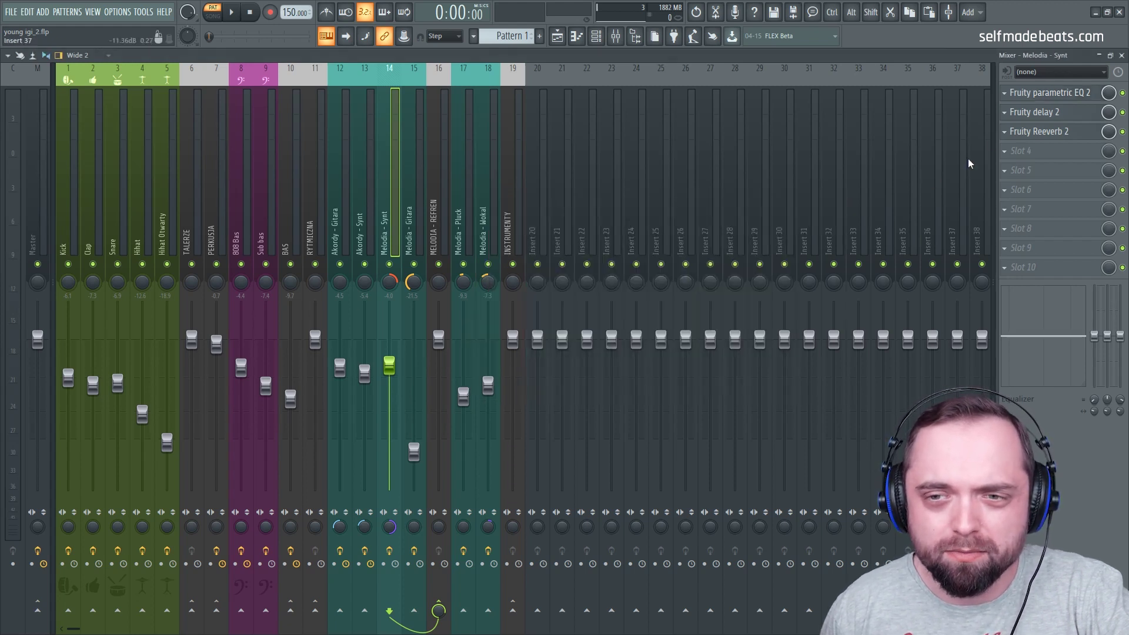
# - Check the Fruity delay 2 and Fruity Reeverb 2 settings on the Melodia - Synt track, closing both plugins
pyautogui.click(1066, 116)
pyautogui.moveTo(555, 204); pyautogui.dragTo(702, 173)
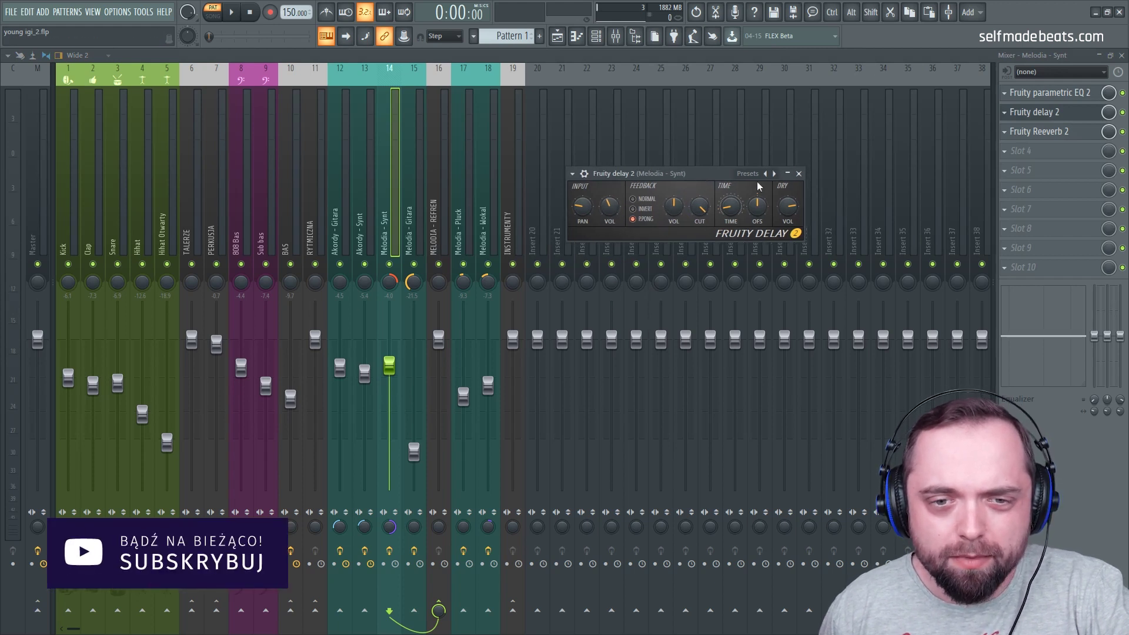
pyautogui.click(799, 175)
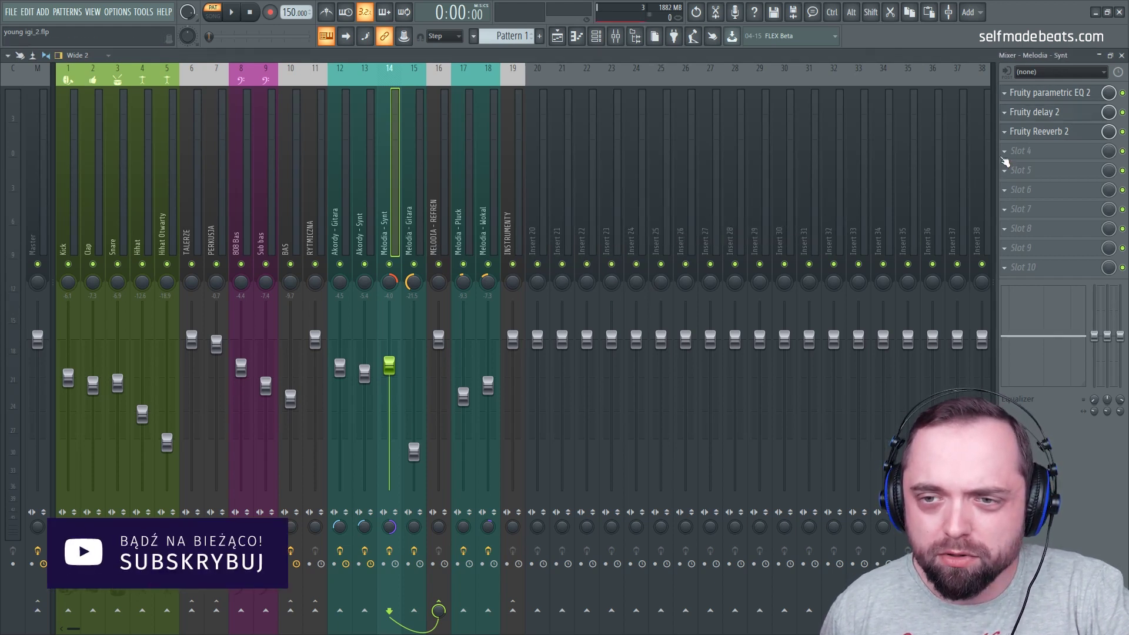
pyautogui.click(1055, 131)
pyautogui.click(767, 218)
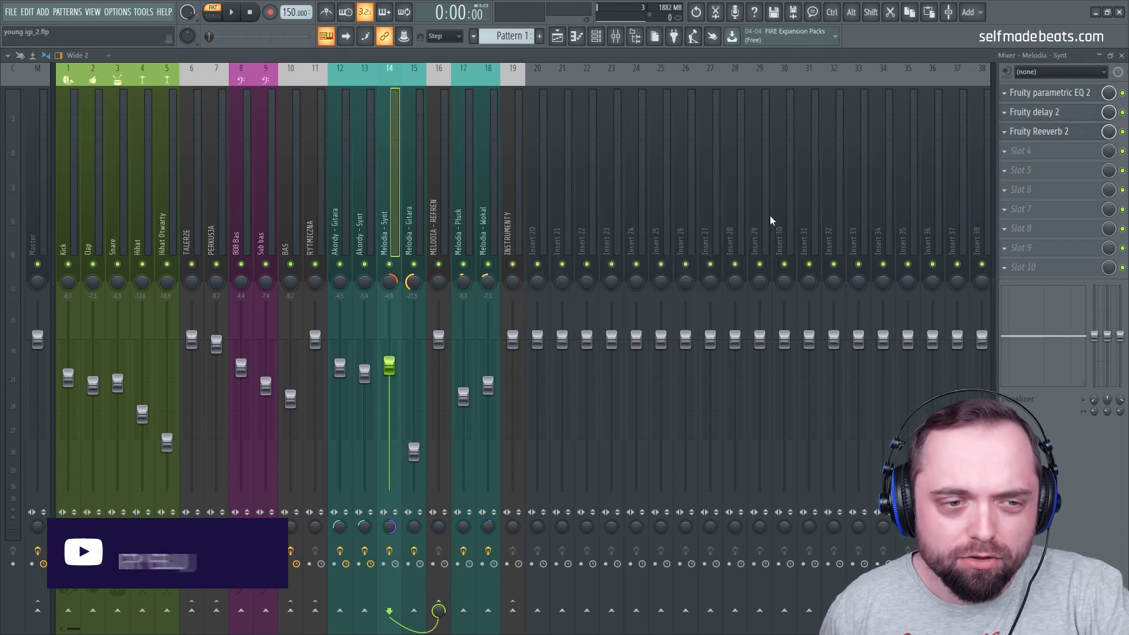
# - Review the Fruity parametric EQ 2 and Fruity Reeverb 2 settings on the Melodia - Gitara track and close them
pyautogui.click(422, 235)
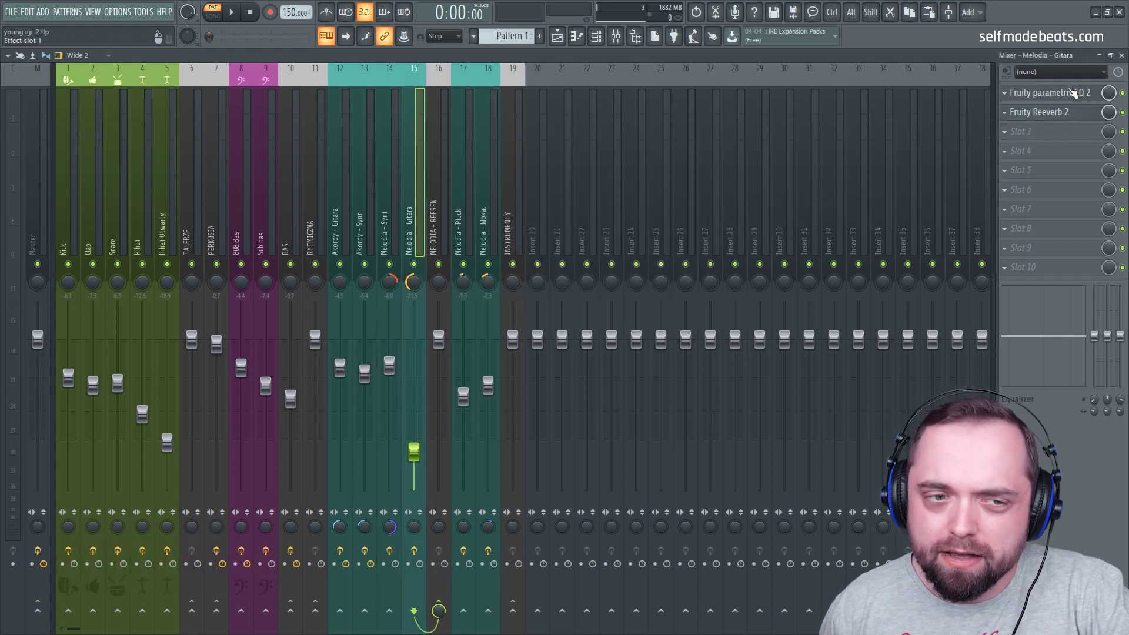
pyautogui.click(1066, 96)
pyautogui.moveTo(425, 178); pyautogui.dragTo(668, 151)
pyautogui.click(1053, 112)
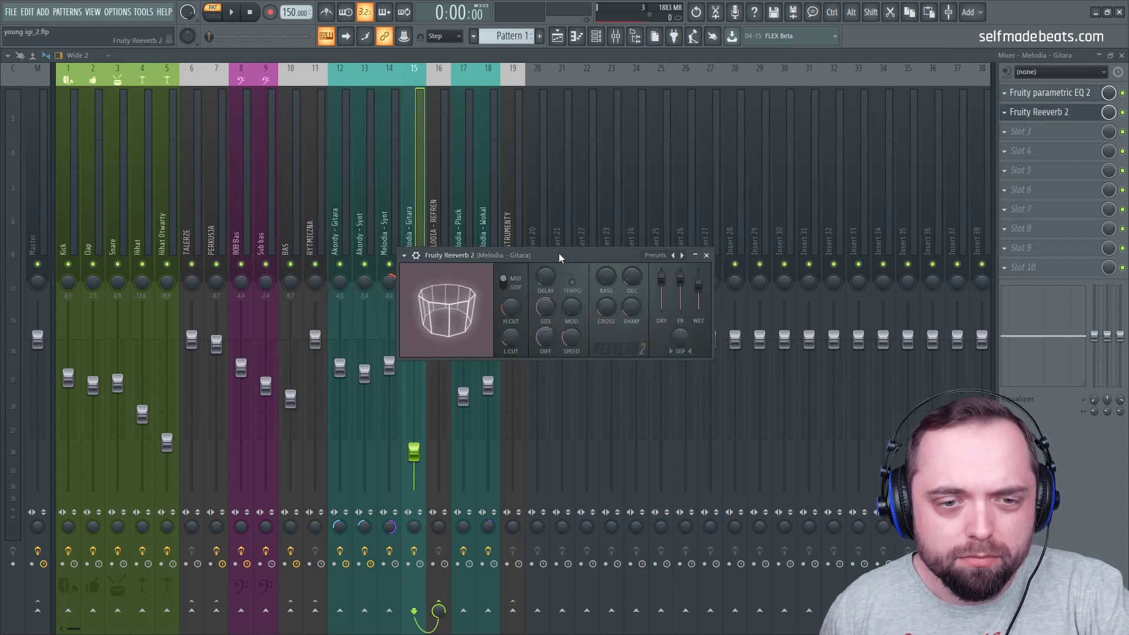
pyautogui.moveTo(563, 252); pyautogui.dragTo(683, 210)
pyautogui.click(824, 207)
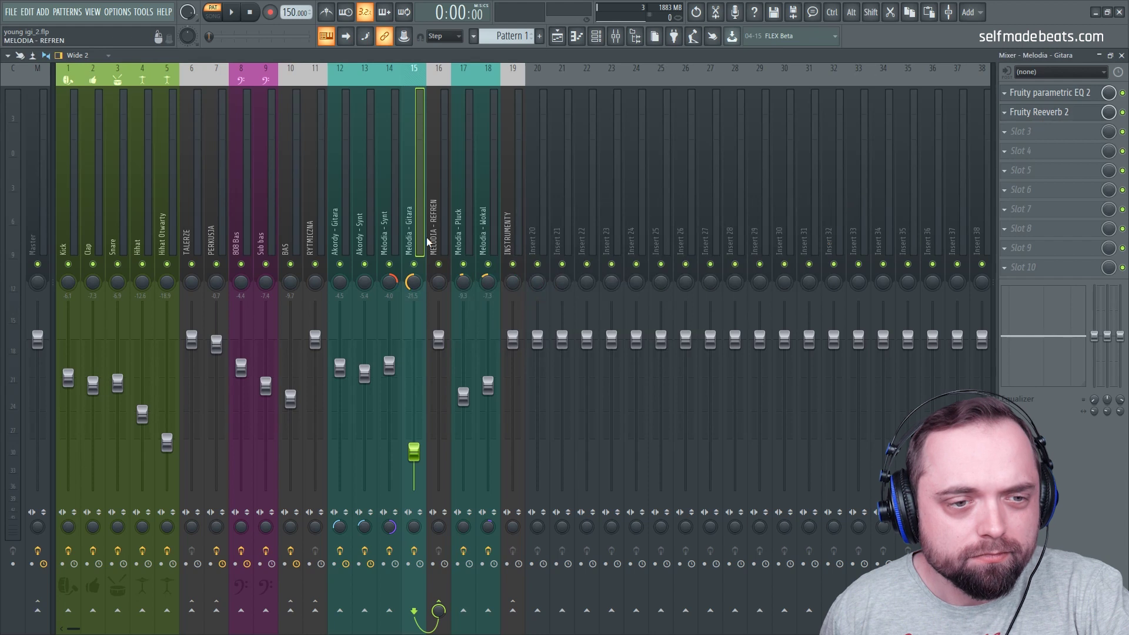
# - Check the MELODIA - REFREN track, examine the Fruity parametric EQ 2 low-pass curve on Melodia - Pluck, and close the equalizer
pyautogui.click(438, 224)
pyautogui.click(462, 201)
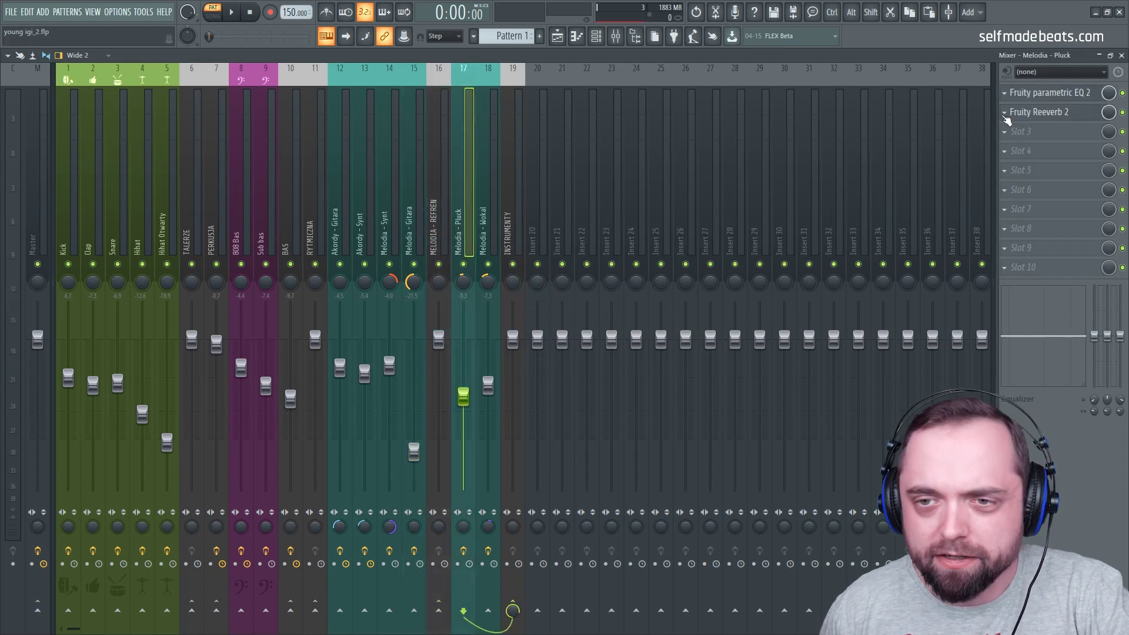
pyautogui.click(1056, 94)
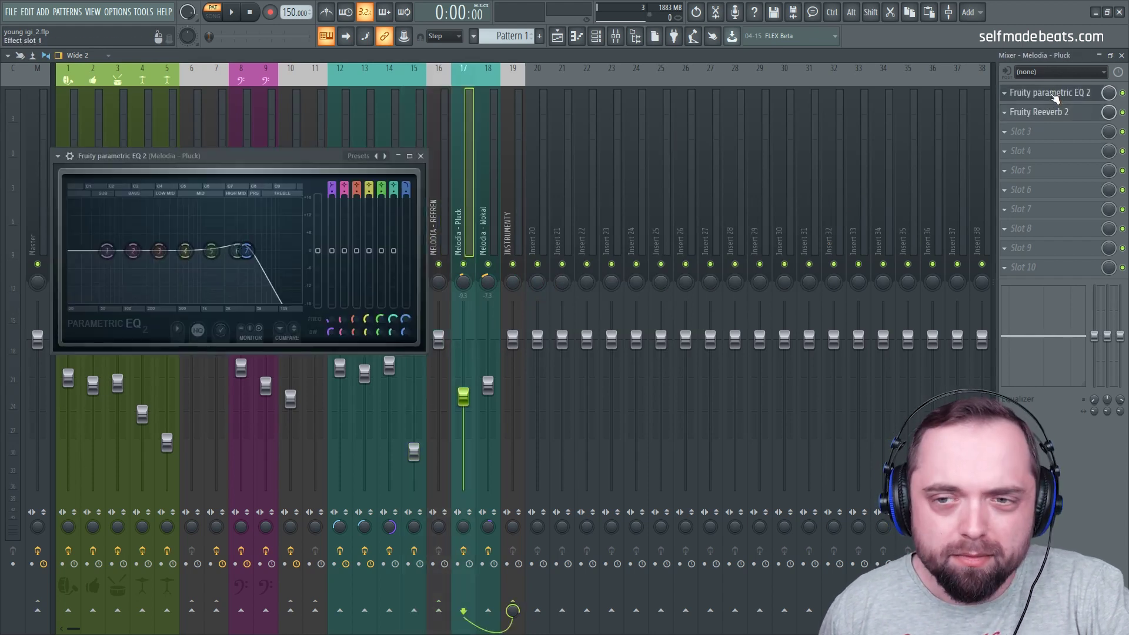
pyautogui.moveTo(238, 161); pyautogui.dragTo(668, 165)
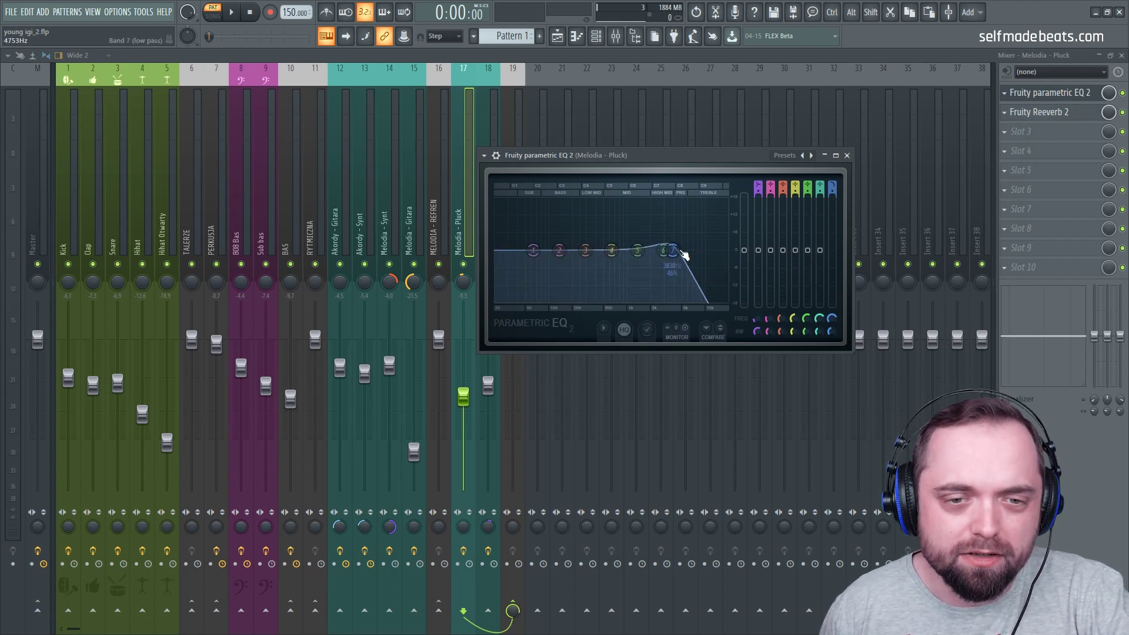
pyautogui.click(846, 155)
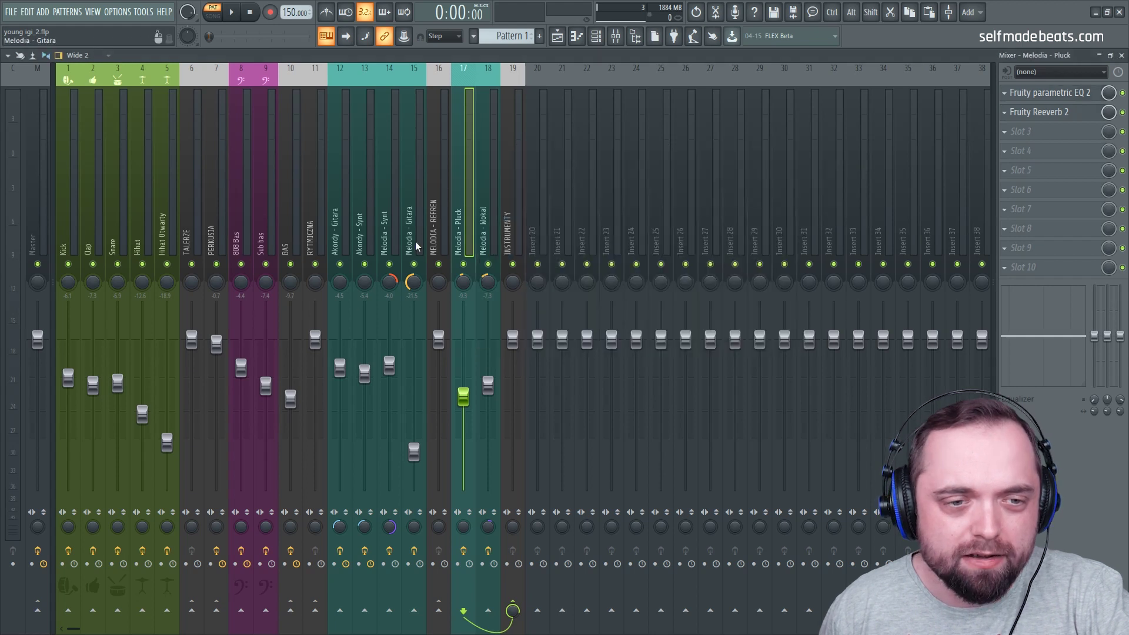
# - Inspect the Fruity parametric EQ 2 curve on the Melodia - Wokal track and close the equalizer
pyautogui.click(491, 305)
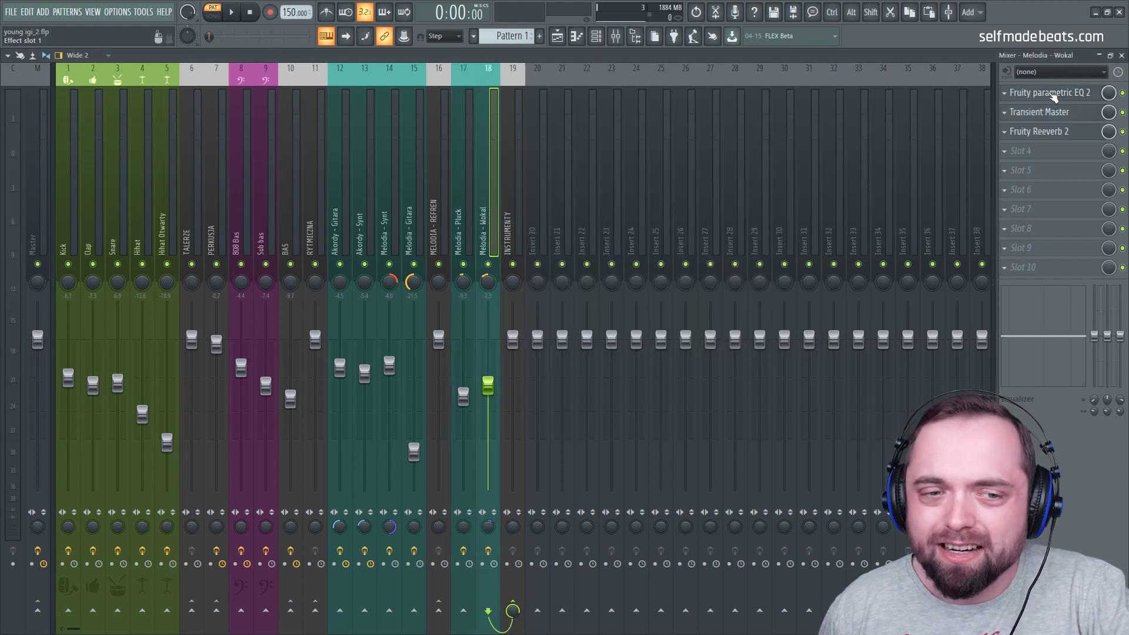
pyautogui.click(1071, 97)
pyautogui.moveTo(323, 175); pyautogui.dragTo(826, 165)
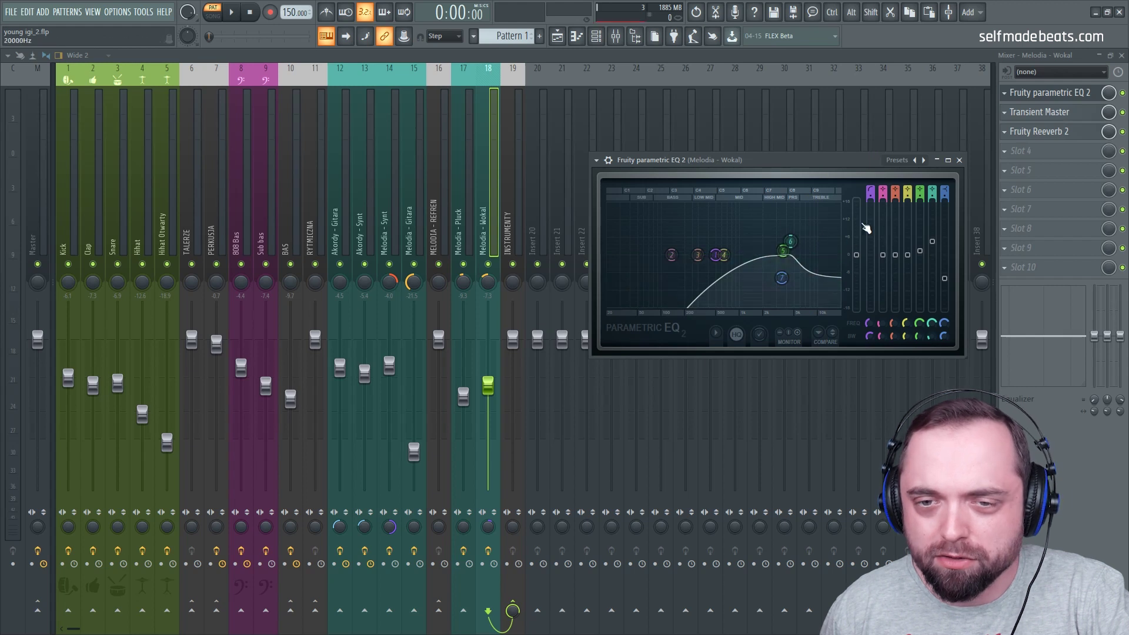
pyautogui.click(959, 160)
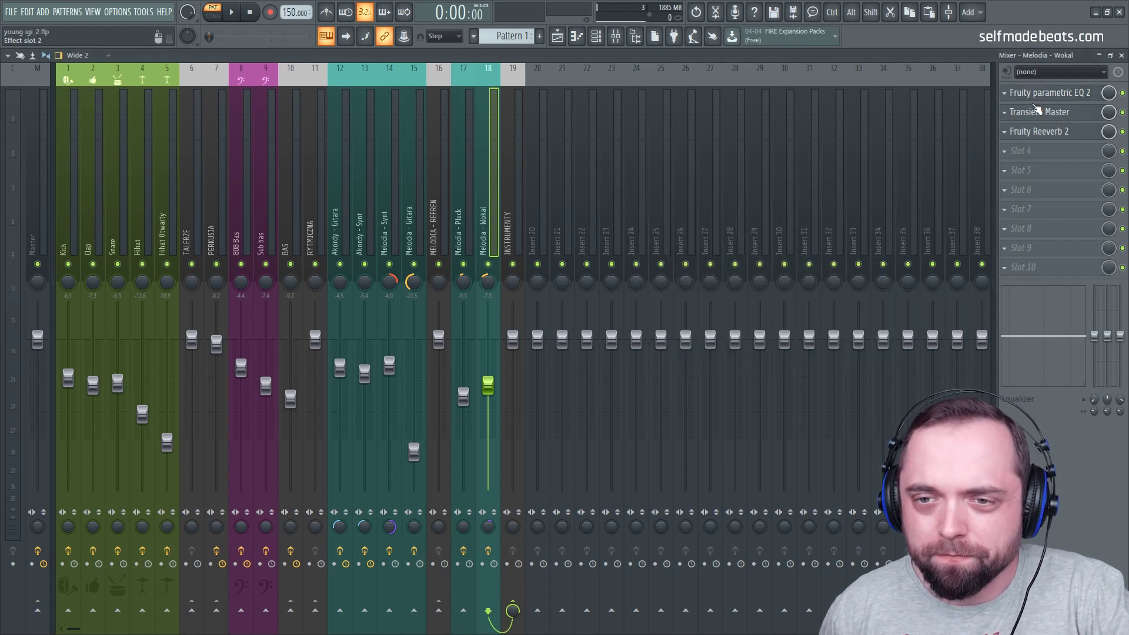
# - Review the Transient Master attack setting and the Fruity Reeverb 2 settings on the Melodia - Wokal track, closing both plugins
pyautogui.click(1048, 115)
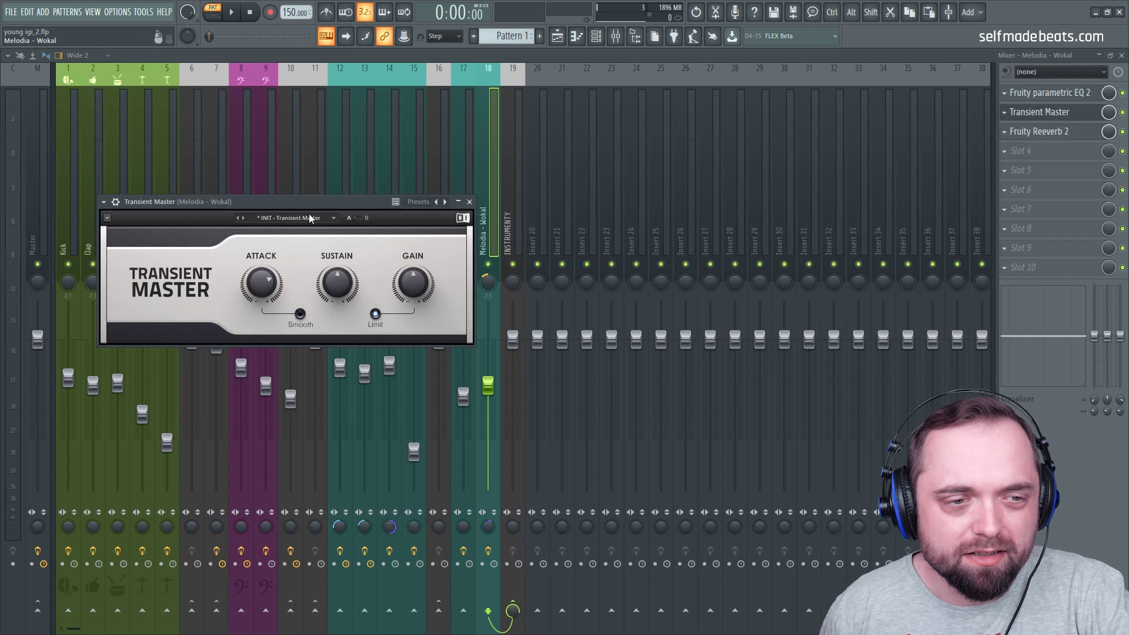
pyautogui.moveTo(292, 207); pyautogui.dragTo(724, 212)
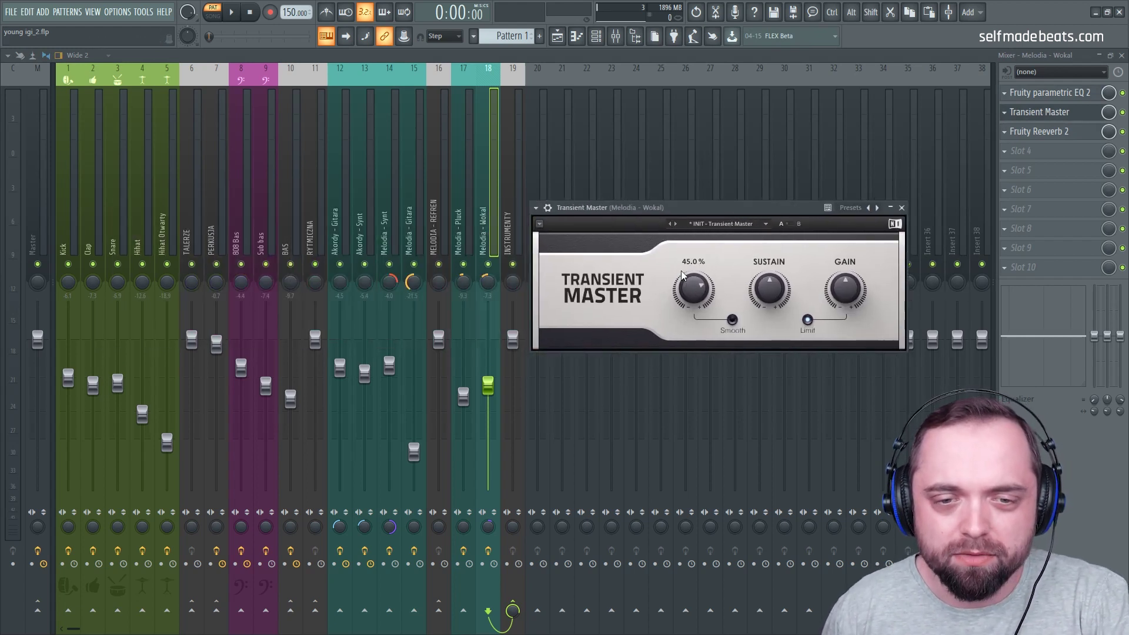
pyautogui.click(902, 208)
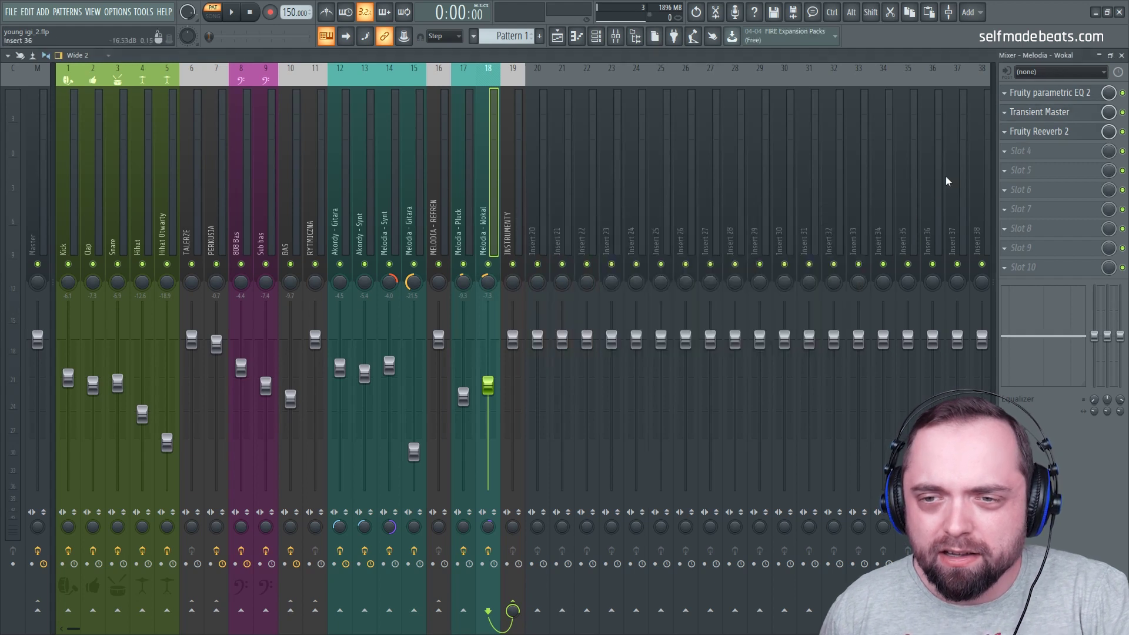
pyautogui.click(1055, 135)
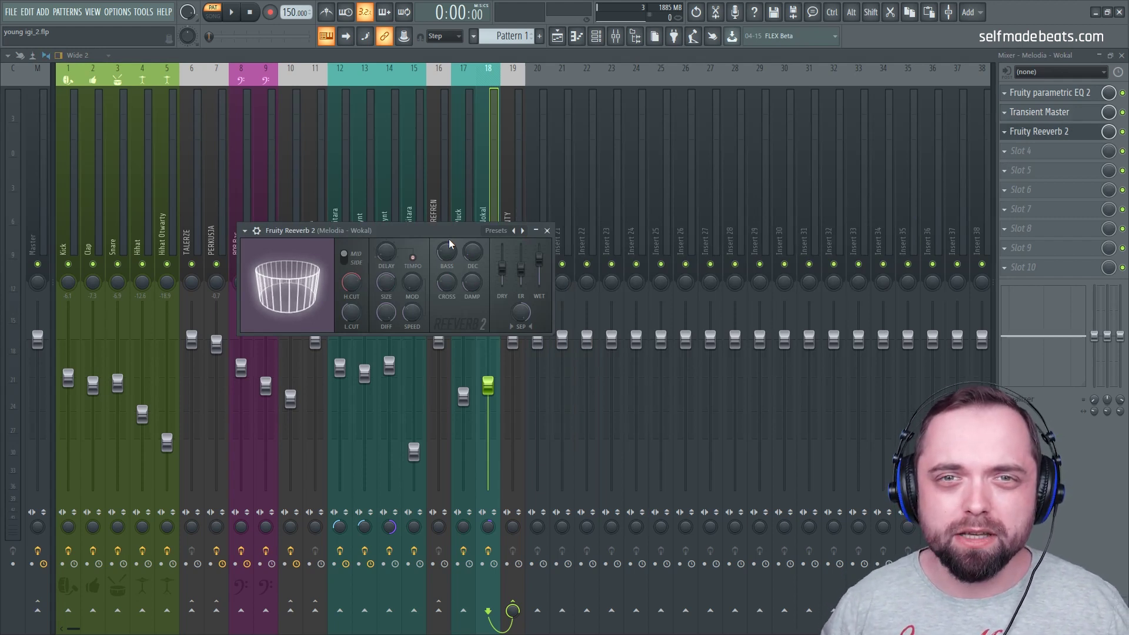
pyautogui.moveTo(450, 243); pyautogui.dragTo(671, 309)
pyautogui.click(773, 300)
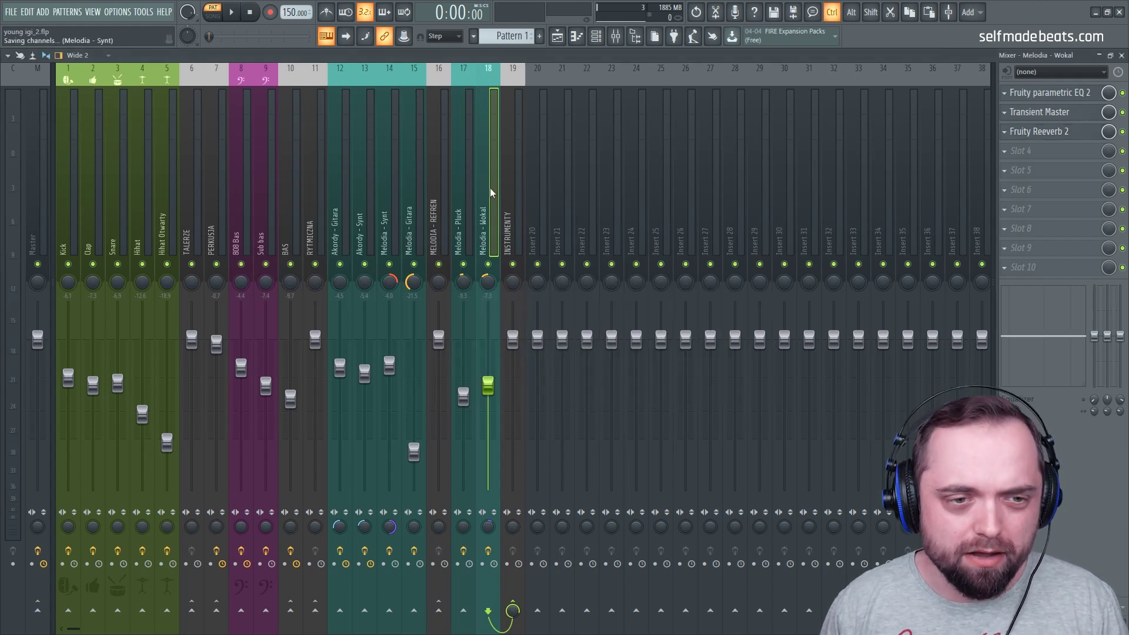
# - Check the routing of the INSTRUMENTY bus and several other tracks, including RYTMICZNA and Hihat, and close the mixer
pyautogui.click(512, 197)
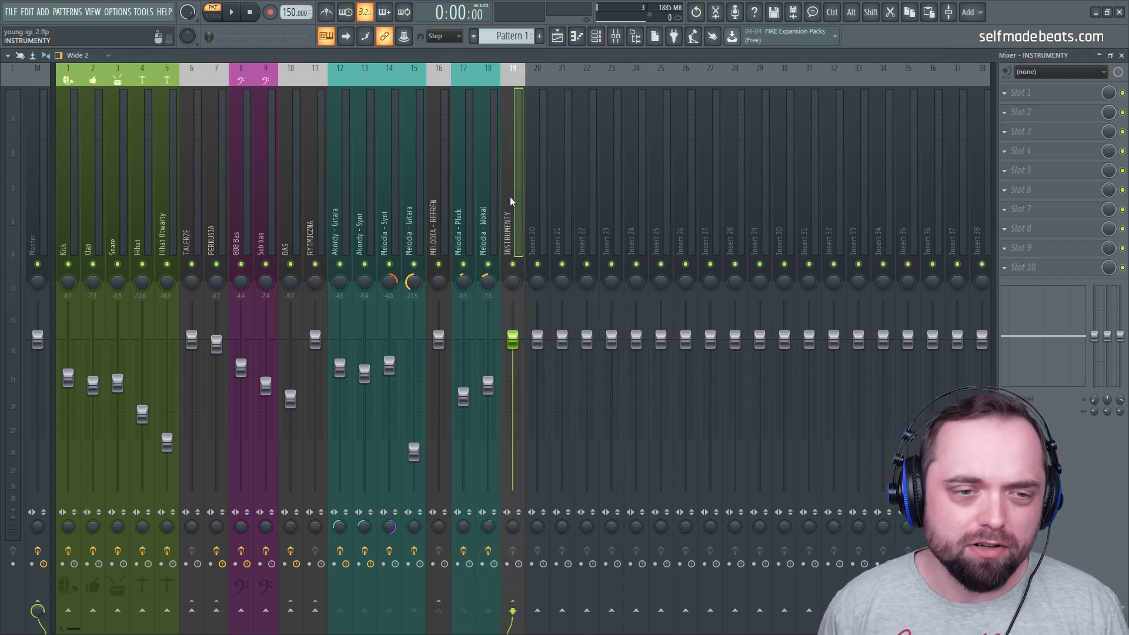
pyautogui.click(315, 197)
pyautogui.click(139, 211)
pyautogui.click(463, 209)
pyautogui.click(389, 194)
pyautogui.click(148, 182)
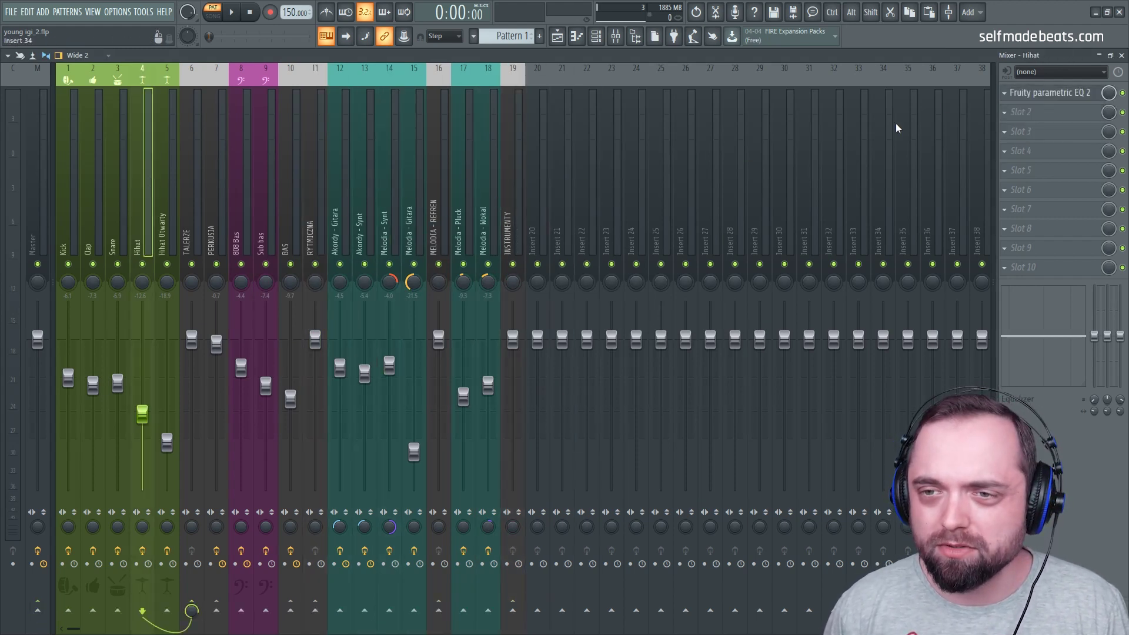
pyautogui.click(1122, 55)
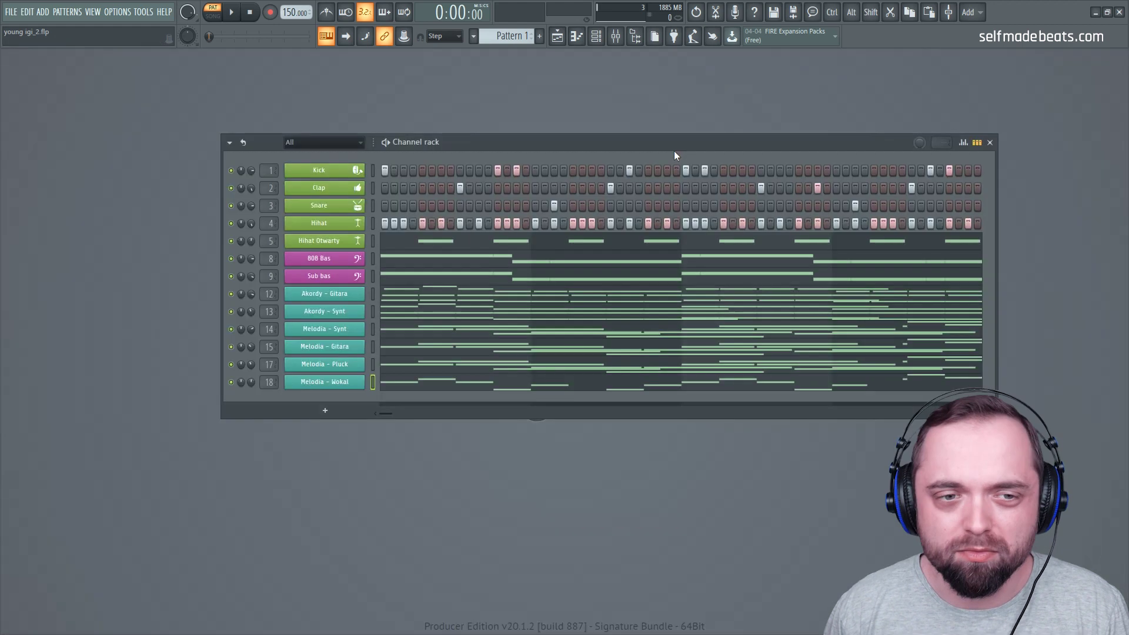
# - Play back the full pattern from the channel rack to listen to the mixed beat, and stop playback
pyautogui.moveTo(510, 144); pyautogui.dragTo(555, 159)
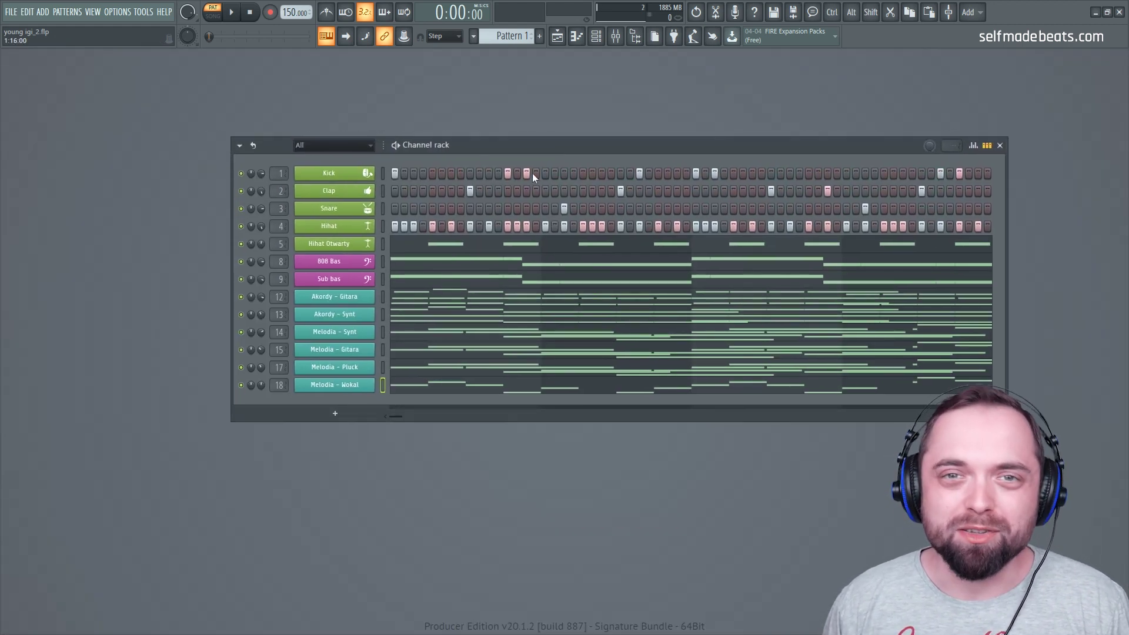
pyautogui.press('space')
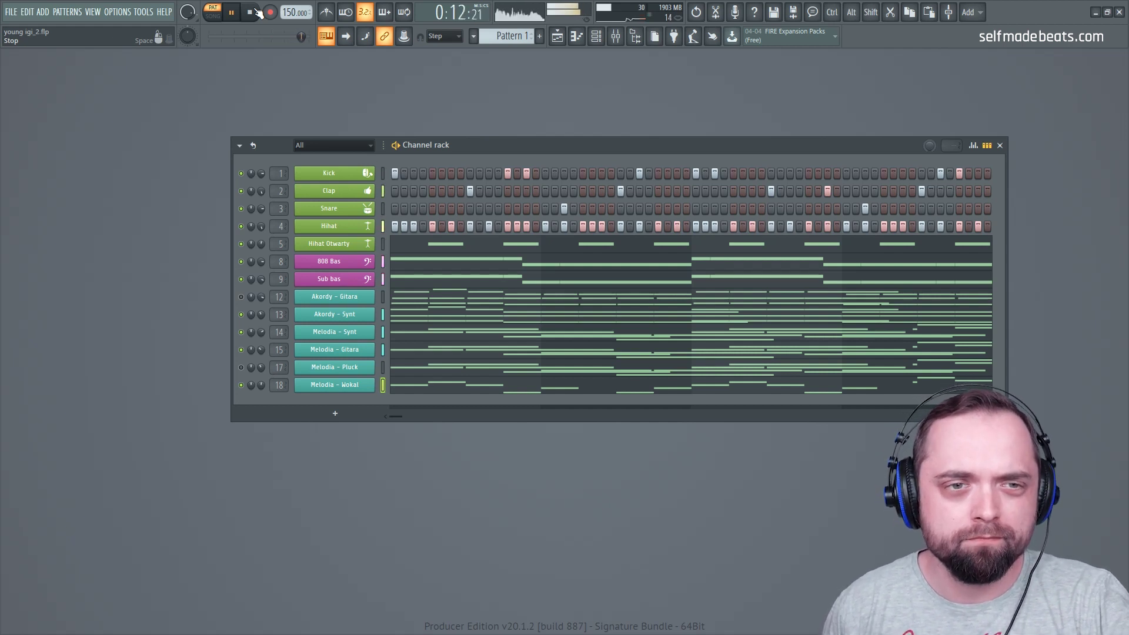
pyautogui.click(256, 11)
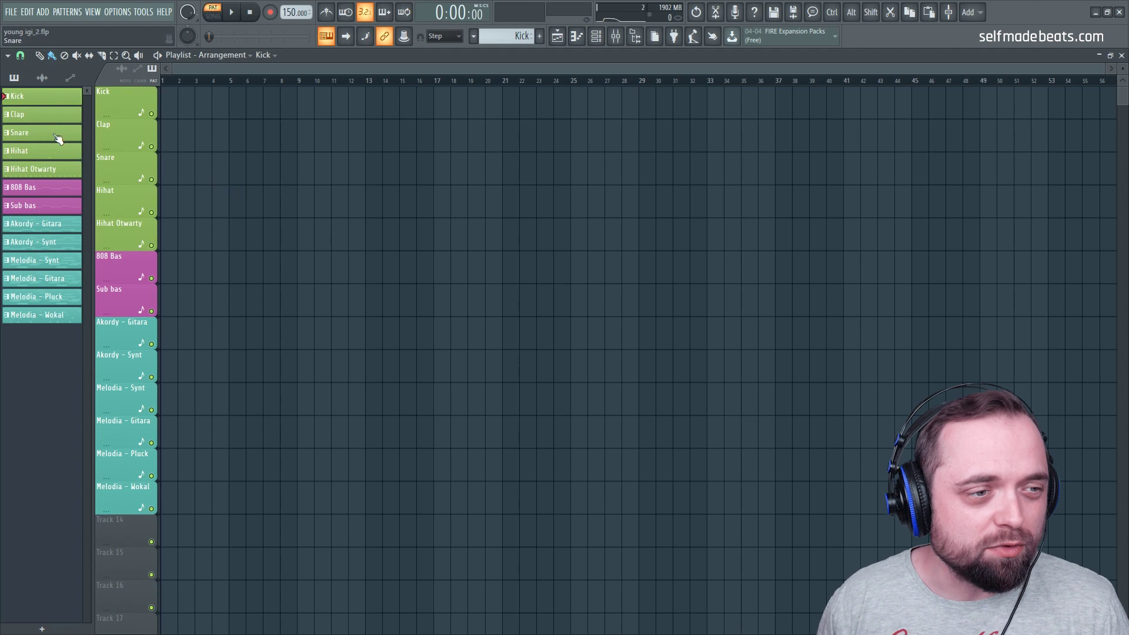
# - Look over the separate drum, bass, chord and melody patterns listed beside the playlist
pyautogui.click(45, 187)
pyautogui.click(44, 242)
pyautogui.click(49, 298)
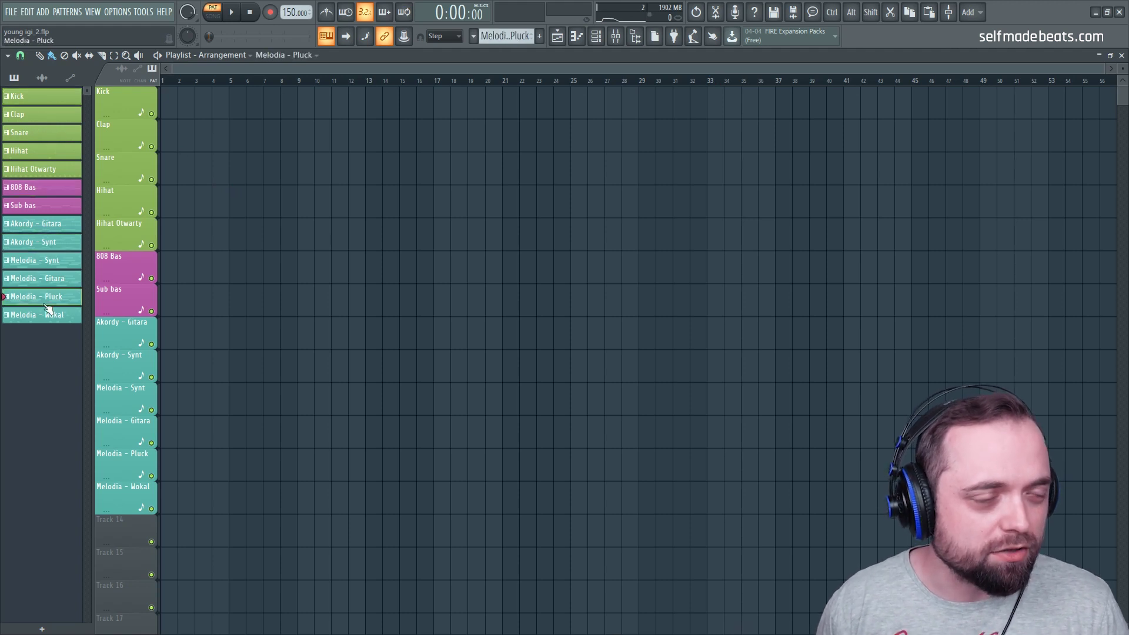
pyautogui.click(47, 138)
pyautogui.click(49, 190)
pyautogui.click(47, 206)
pyautogui.click(44, 227)
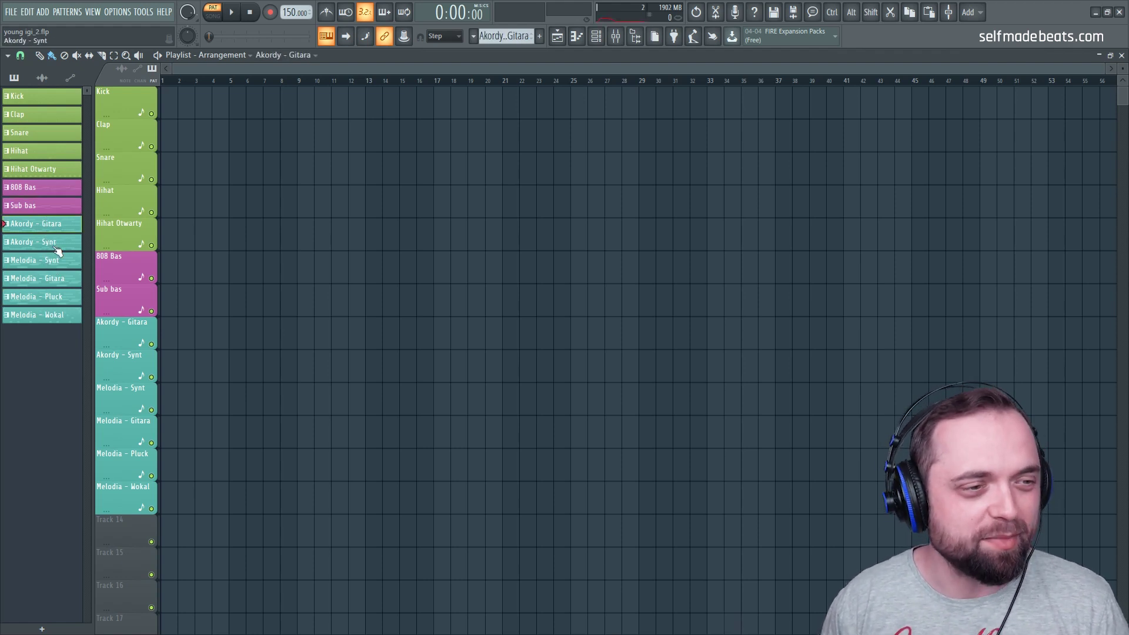
pyautogui.click(52, 242)
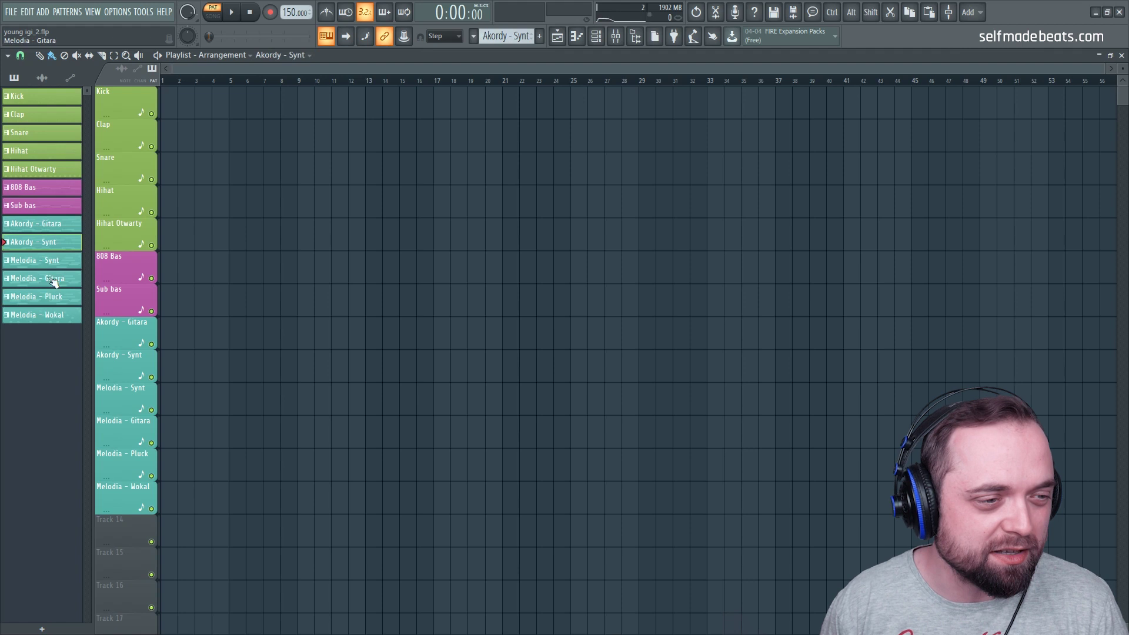
# - Place the Akordy - Gitara and Melodia - Wokal patterns at bar 1 on their matching playlist tracks, with playback in song mode
pyautogui.click(30, 230)
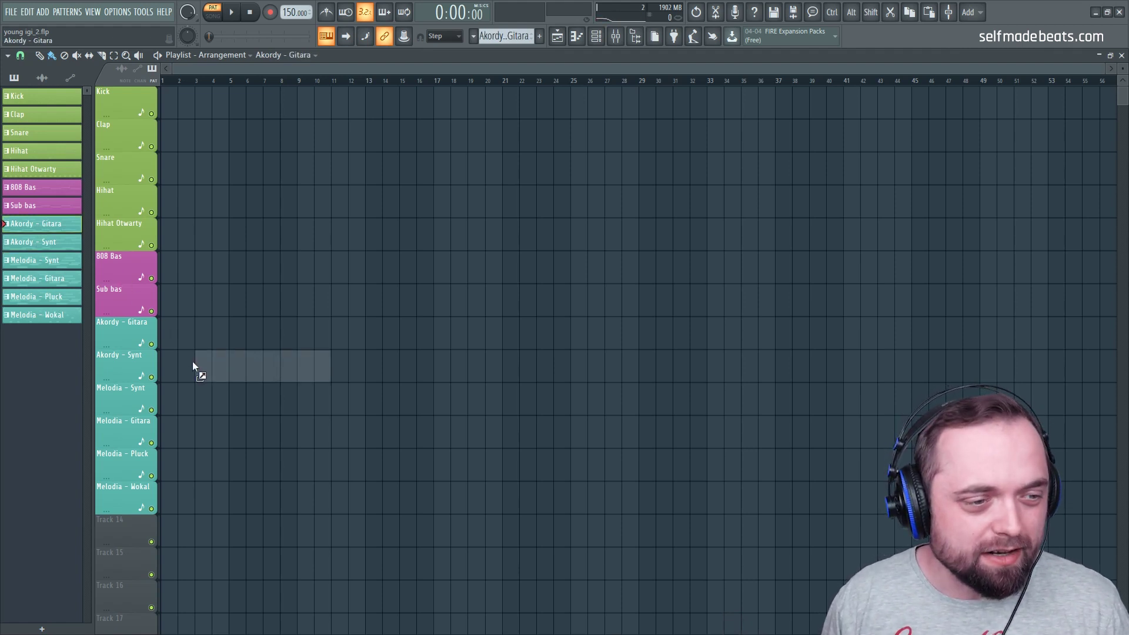
pyautogui.click(169, 339)
pyautogui.click(212, 12)
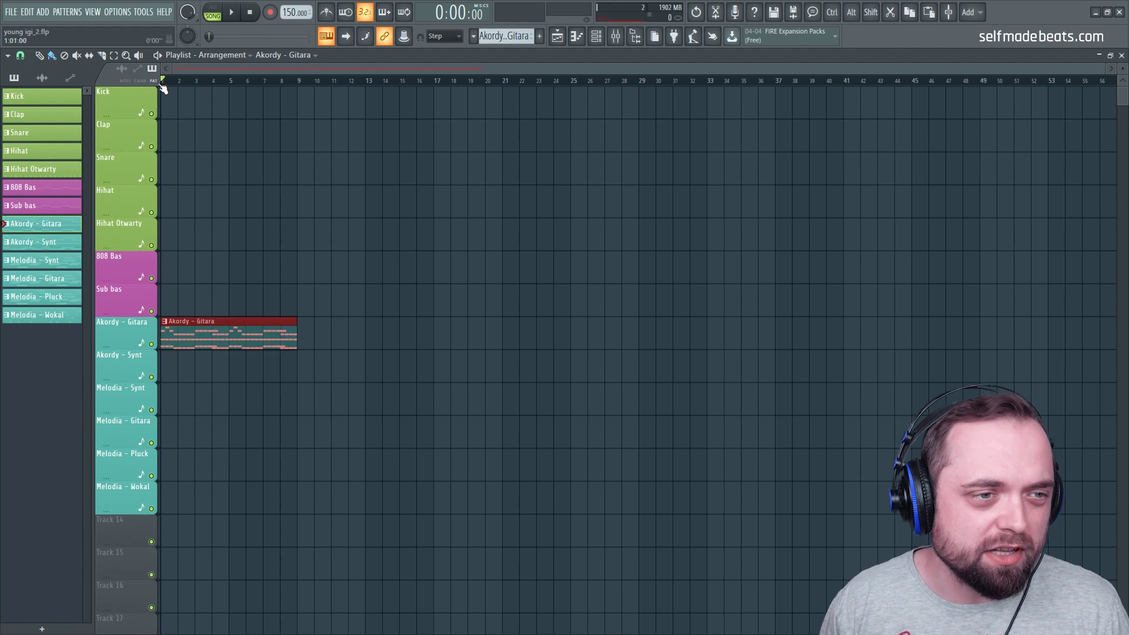
pyautogui.scroll(4, 216, 69)
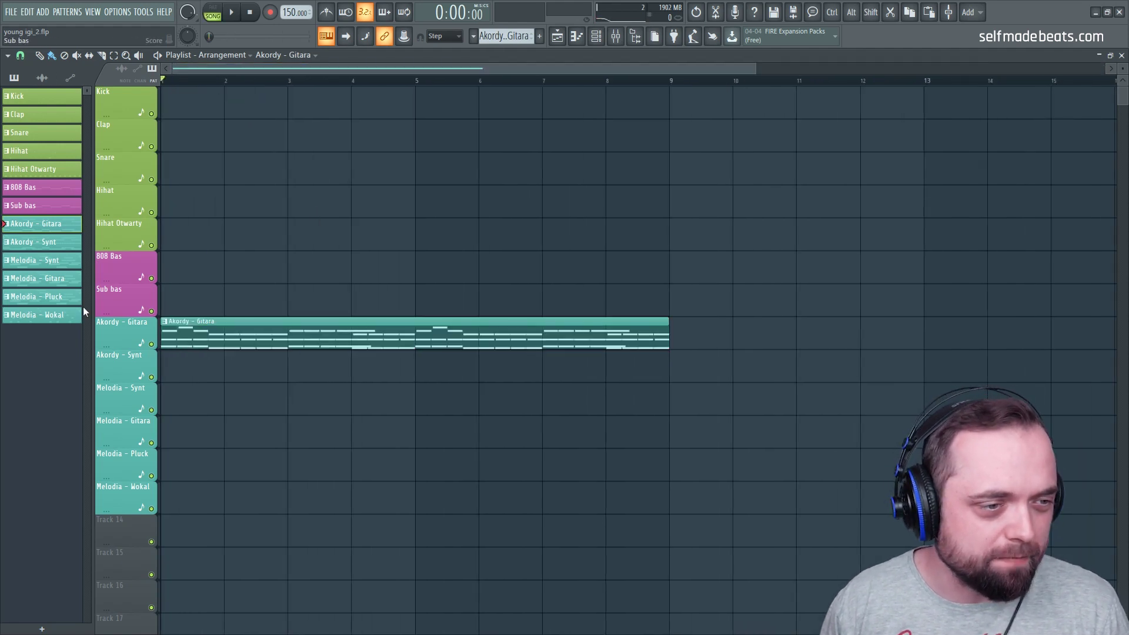
pyautogui.click(35, 318)
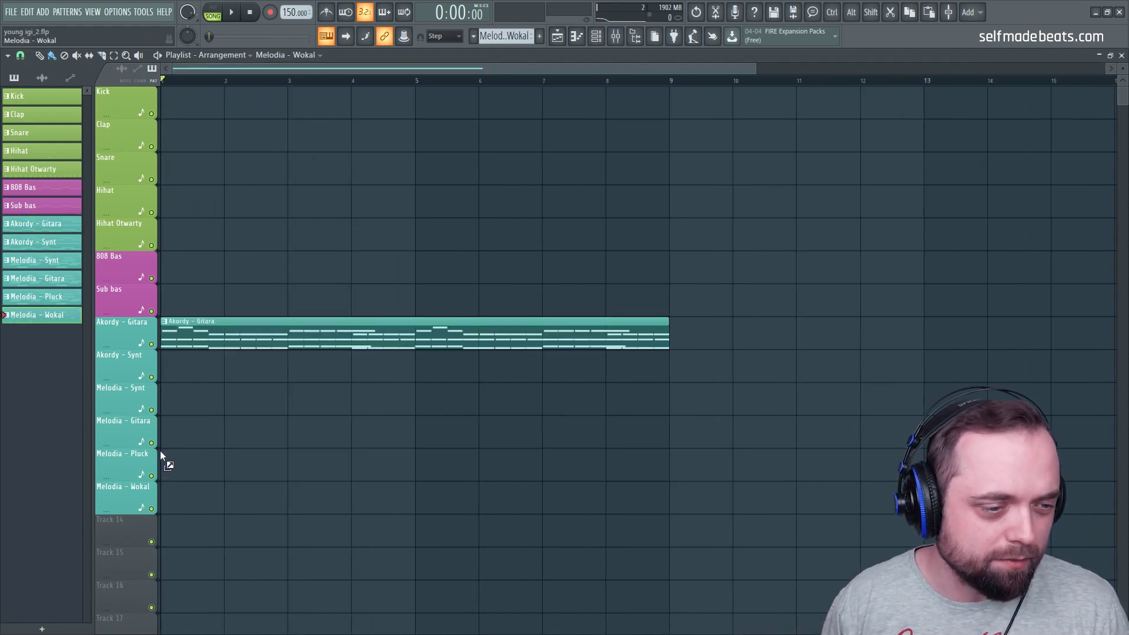
pyautogui.click(165, 499)
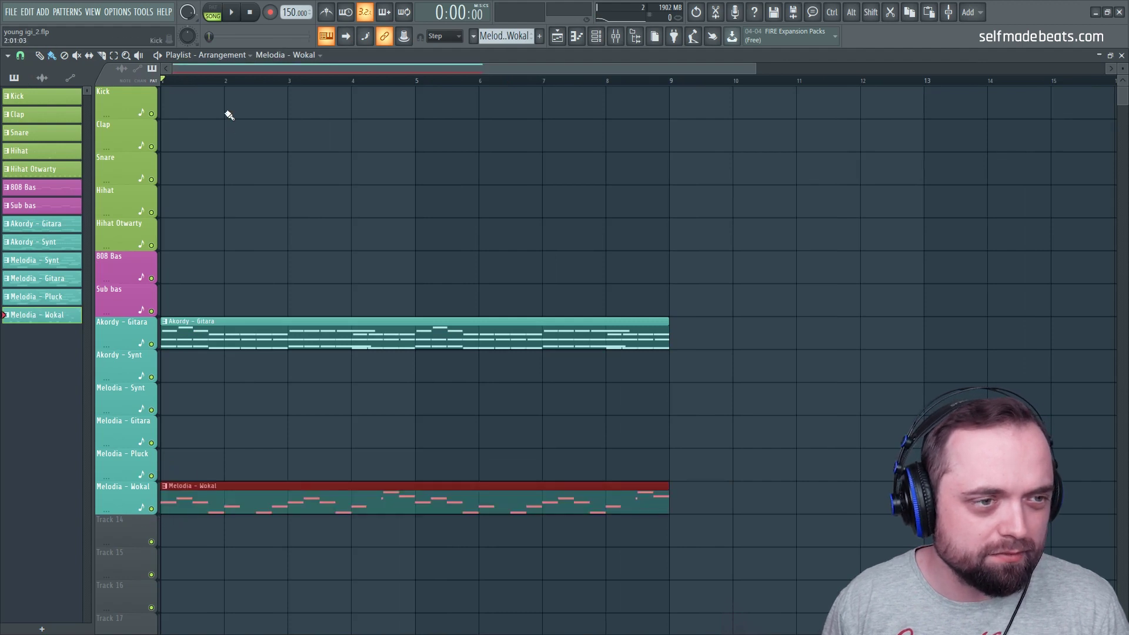
pyautogui.scroll(-3, 220, 83)
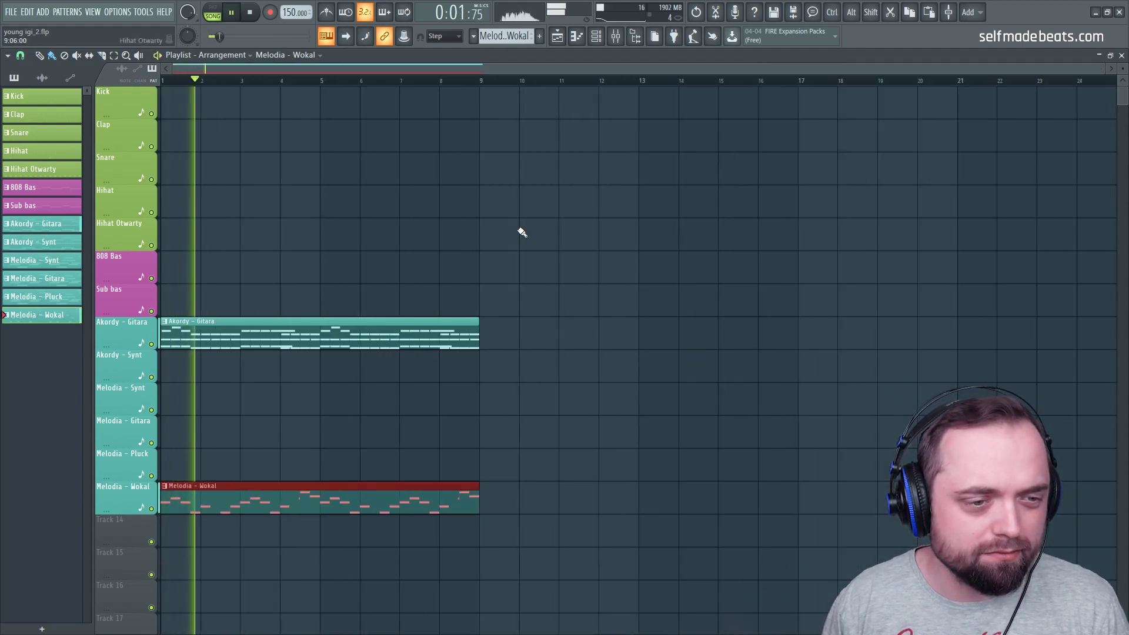
pyautogui.hotkey('ctrl', 'a')
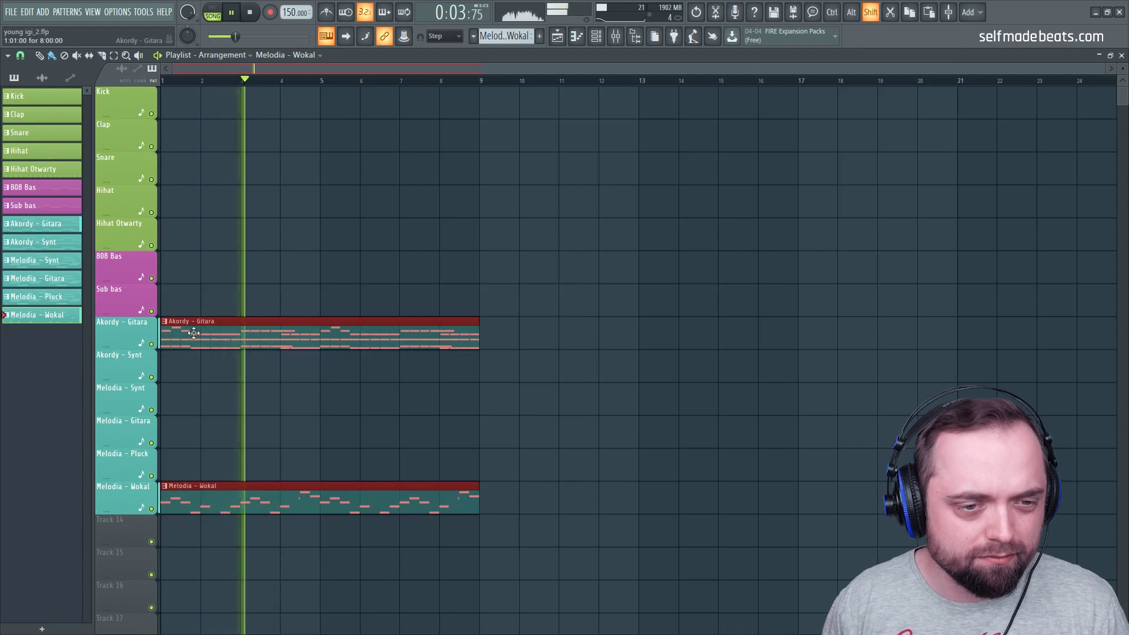
pyautogui.moveTo(251, 345); pyautogui.dragTo(511, 352)
pyautogui.click(517, 265)
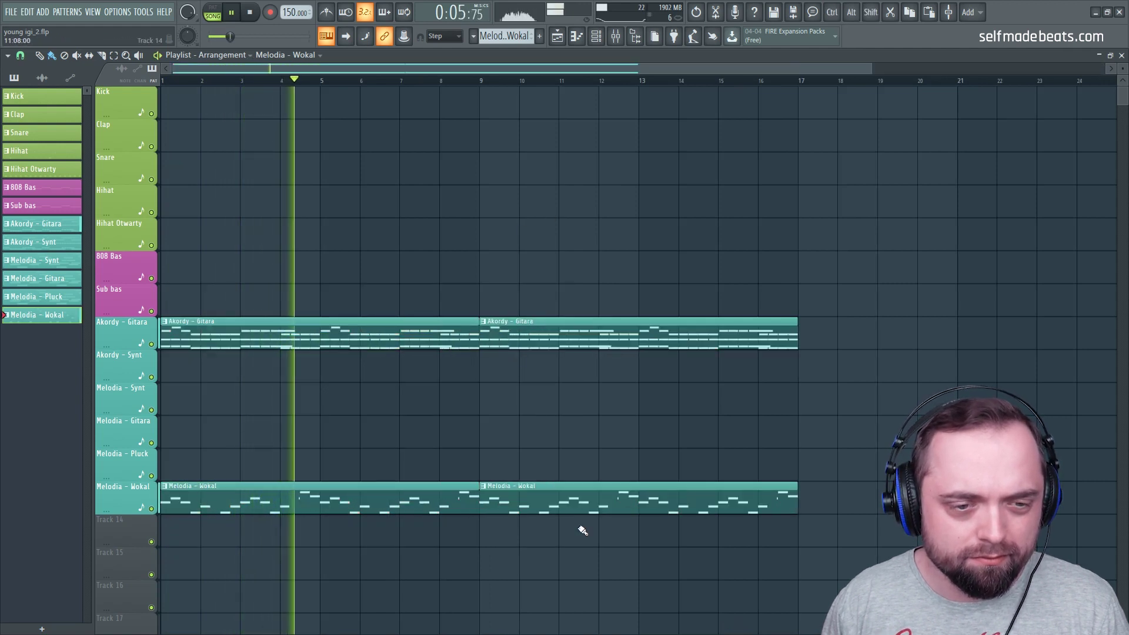
pyautogui.rightClick(576, 500)
pyautogui.rightClick(567, 336)
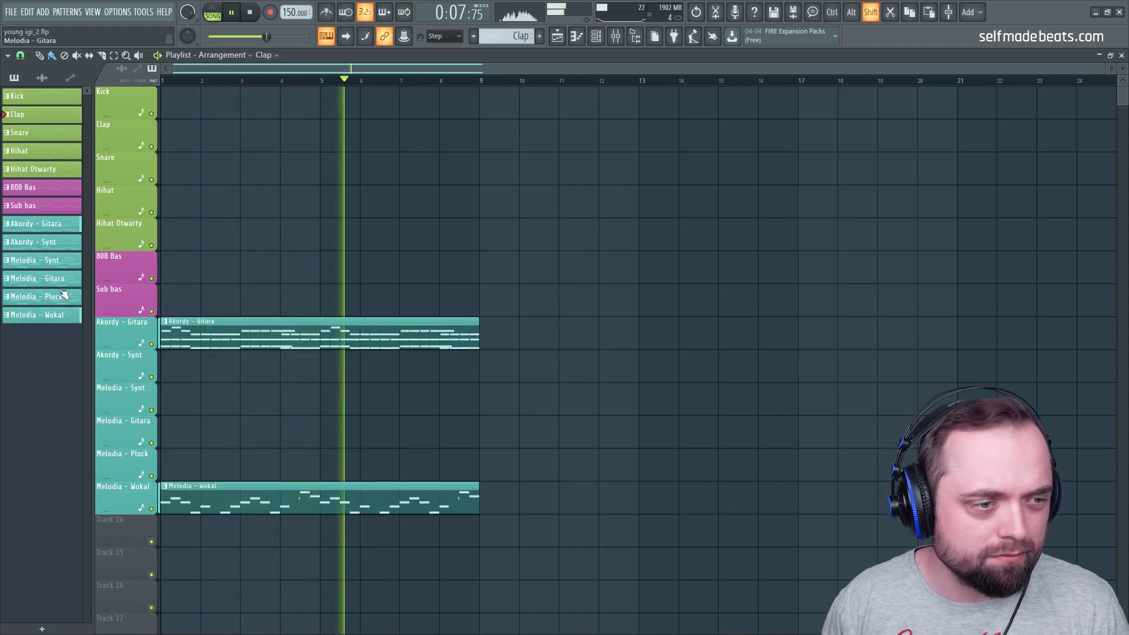
pyautogui.moveTo(45, 98); pyautogui.dragTo(492, 111)
pyautogui.hotkey('ctrl', 'z')
pyautogui.press('space')
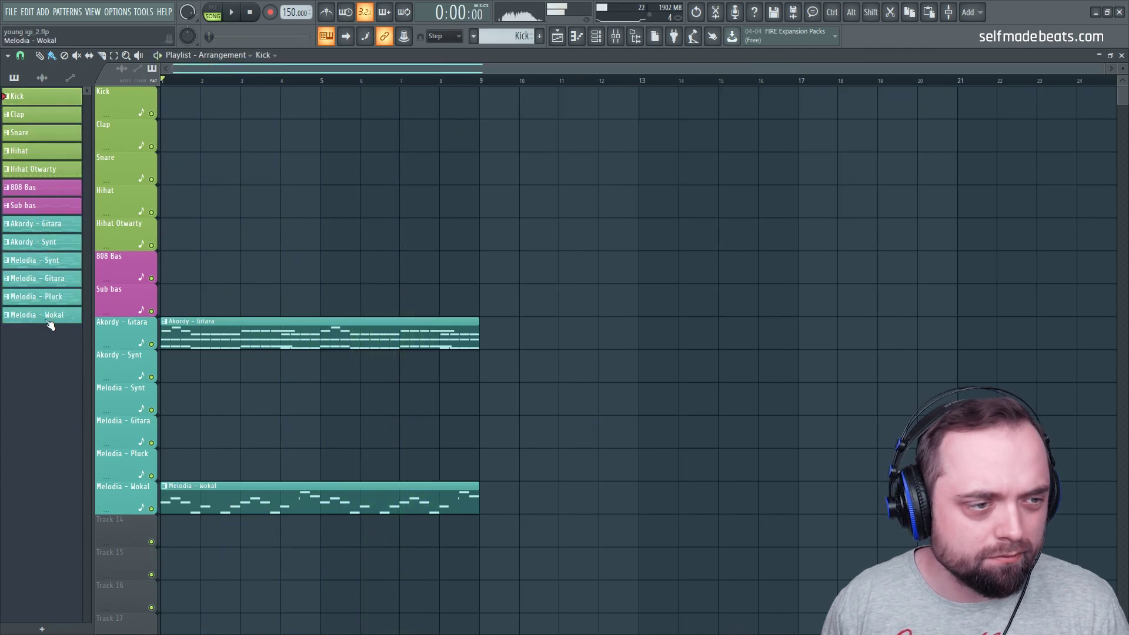
# - Place all patterns at bar 9 on their matching tracks, leaving out Akordy - Gitara and Melodia - Pluck
pyautogui.moveTo(31, 101); pyautogui.dragTo(478, 106)
pyautogui.rightClick(551, 336)
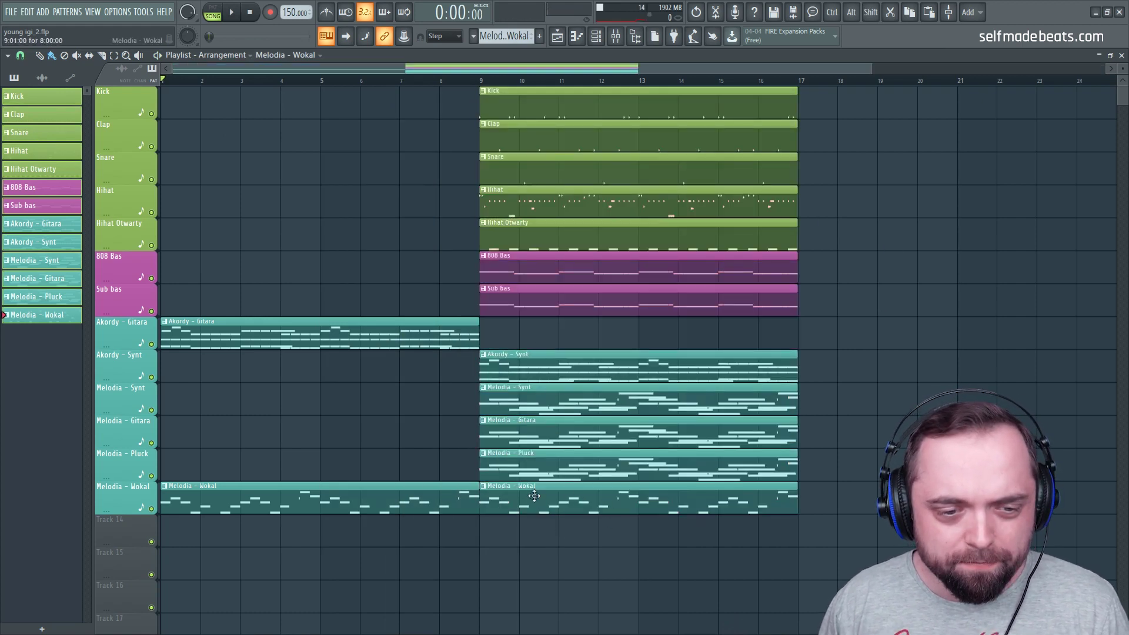
pyautogui.rightClick(537, 473)
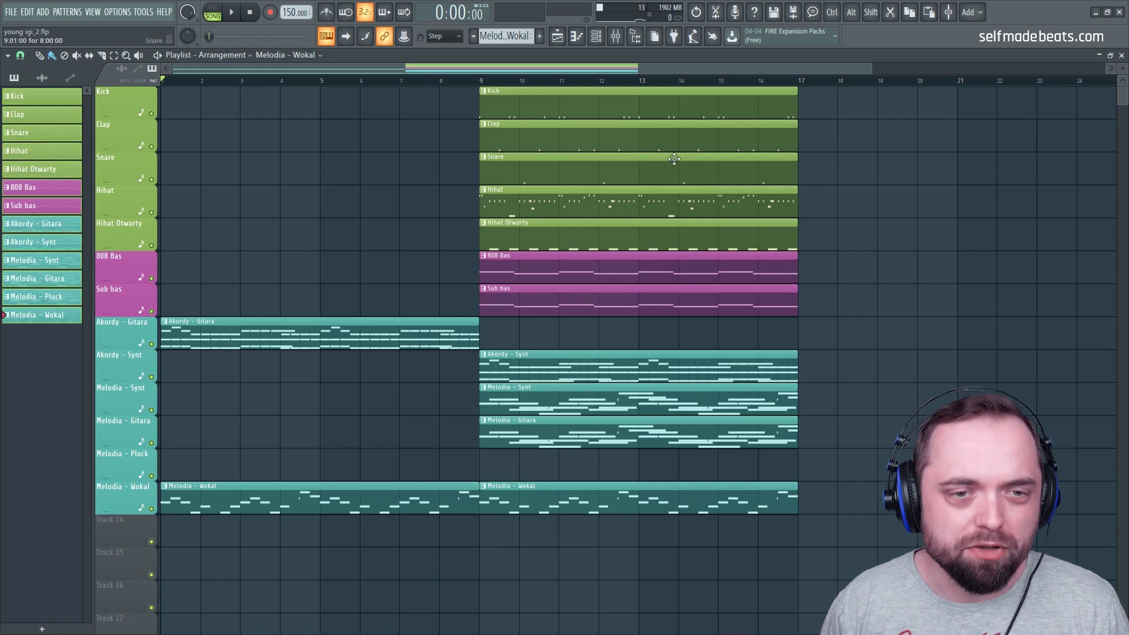
# - Play the transition into bar 9, duplicate the eight-bar section starting there to bar 17, and stop playback
pyautogui.scroll(-2, 652, 86)
pyautogui.click(387, 82)
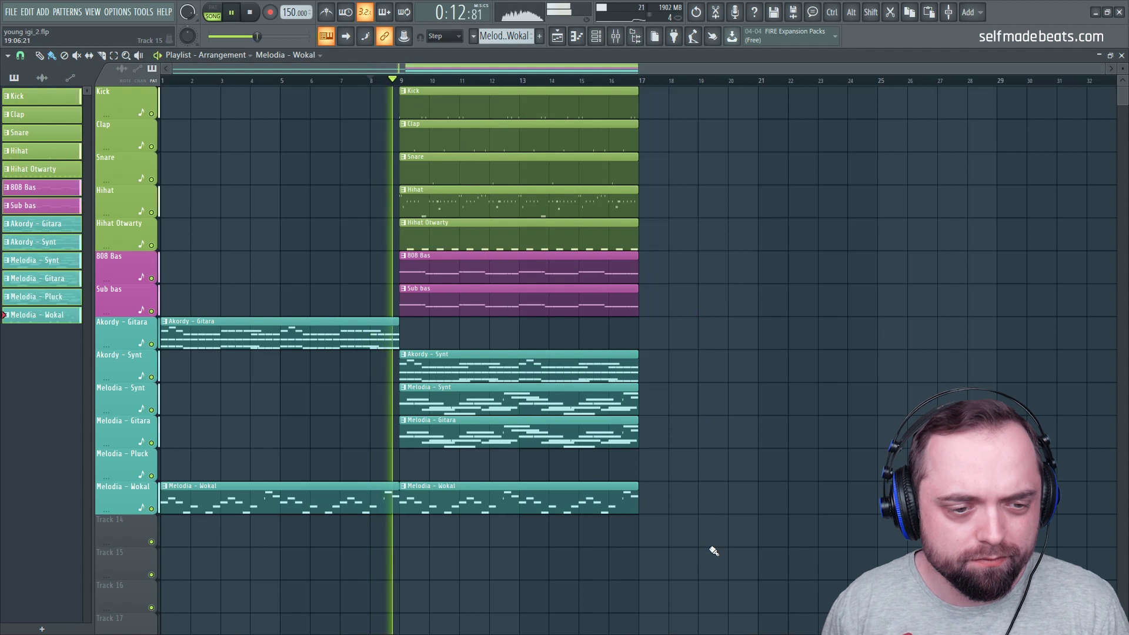
pyautogui.moveTo(714, 574); pyautogui.dragTo(682, 95)
pyautogui.scroll(-1, 699, 82)
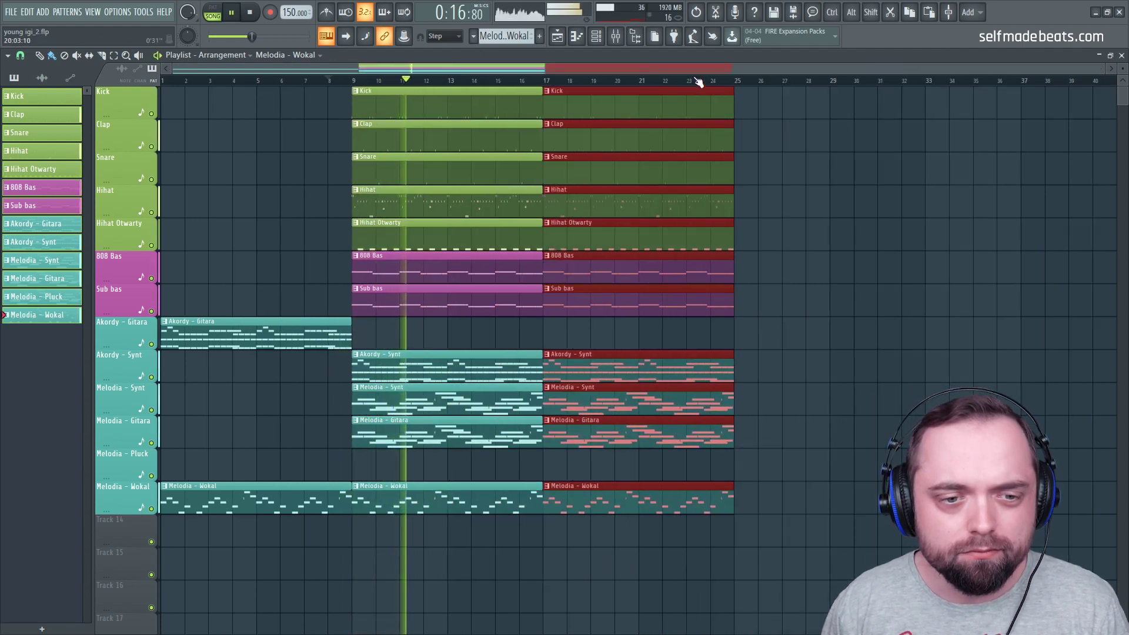
pyautogui.click(821, 227)
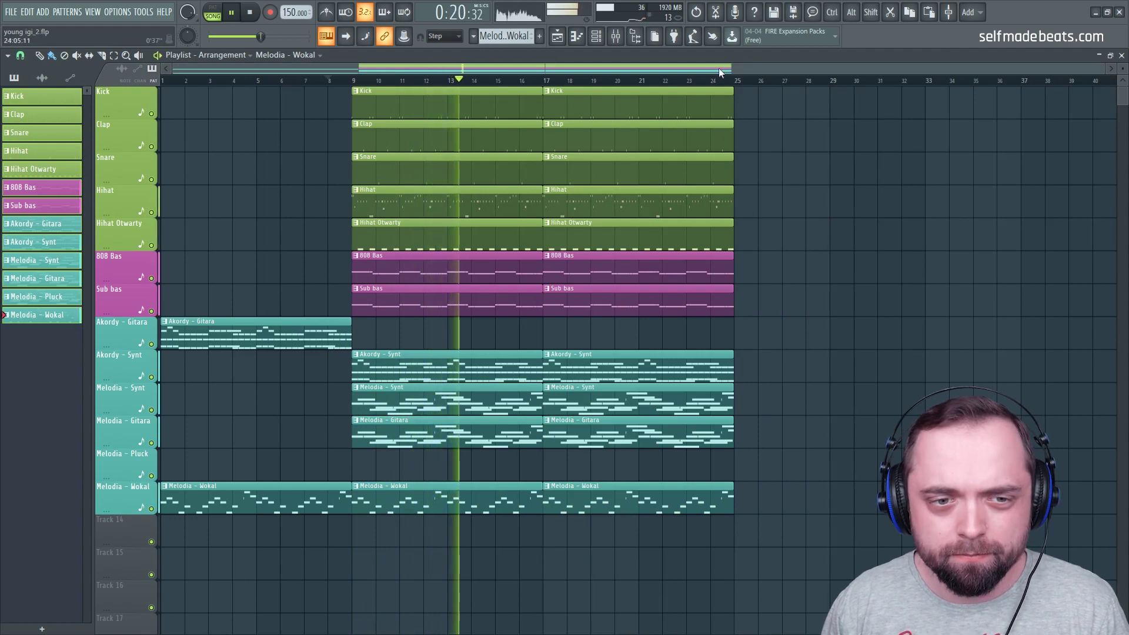
pyautogui.press('space')
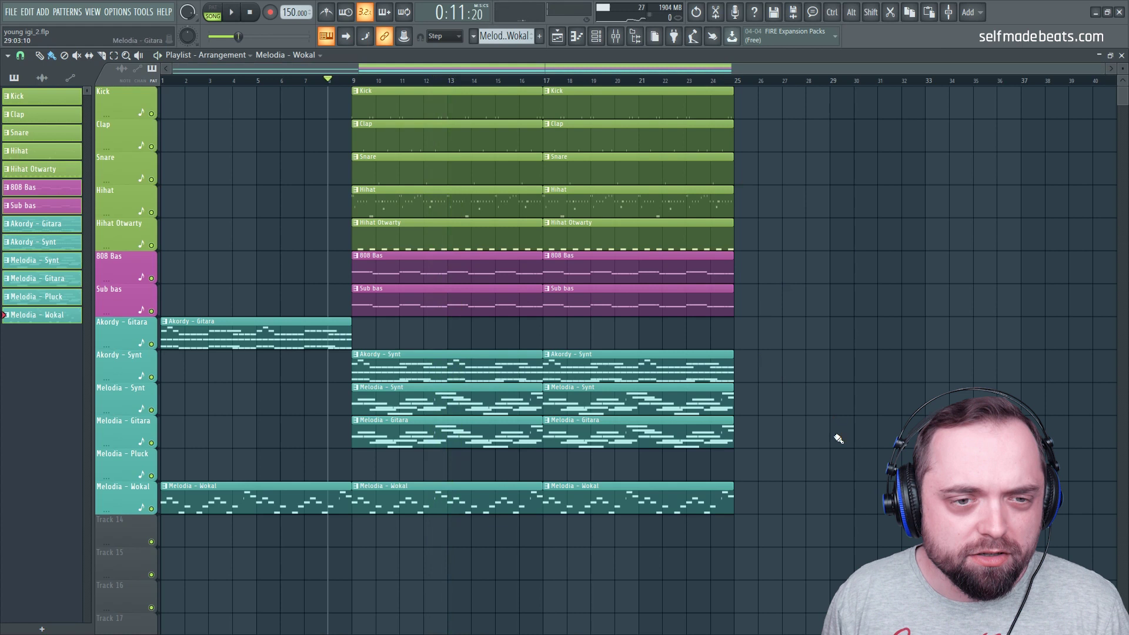
# - Duplicate the eight-bar section starting at bar 17 to bar 25
pyautogui.press('ctrl')
pyautogui.moveTo(820, 579); pyautogui.dragTo(831, 108)
pyautogui.click(845, 115)
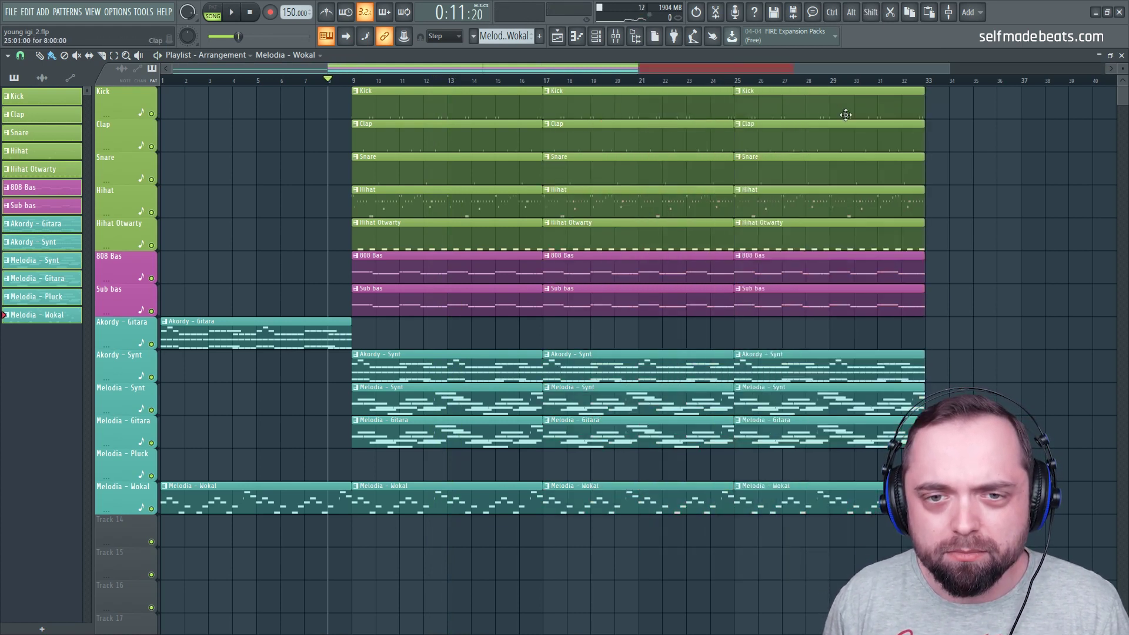
pyautogui.scroll(-1, 811, 86)
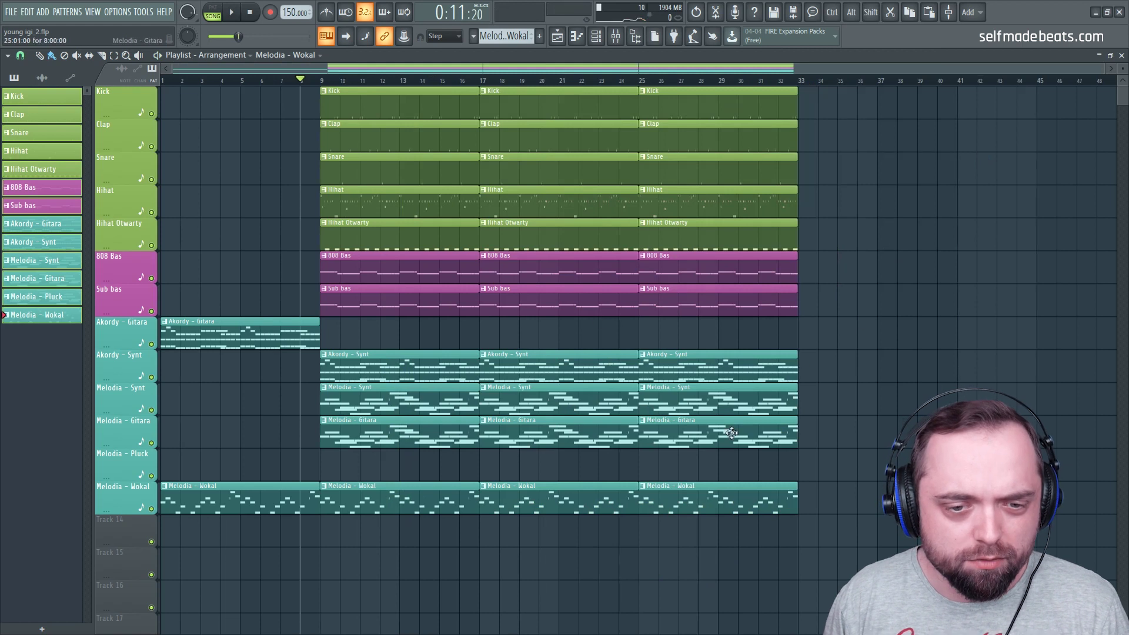
# - Vary the section at bar 25 by adding Melodia - Pluck, removing Melodia - Wokal, and restoring the Melodia - Gitara clip
pyautogui.click(33, 261)
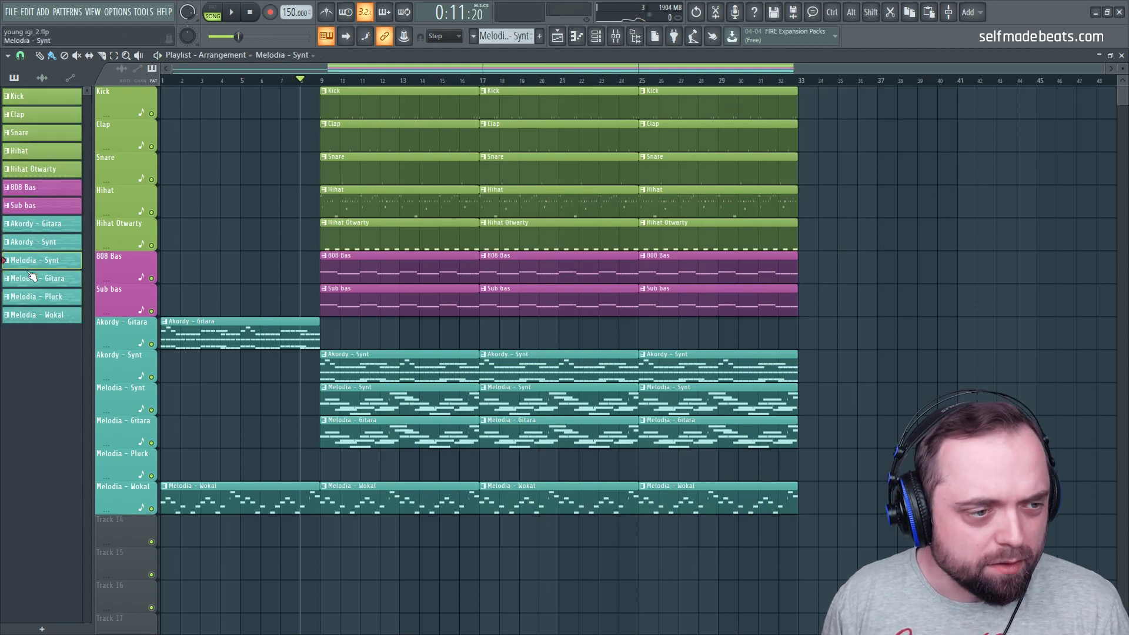
pyautogui.click(38, 302)
pyautogui.click(643, 470)
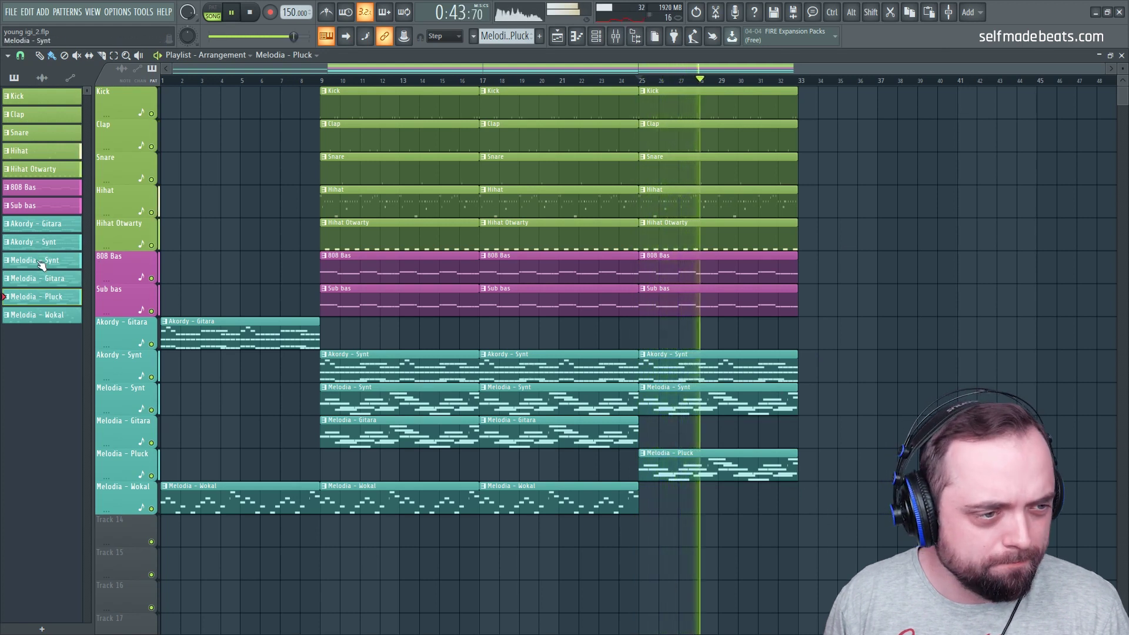
pyautogui.moveTo(52, 285); pyautogui.dragTo(696, 428)
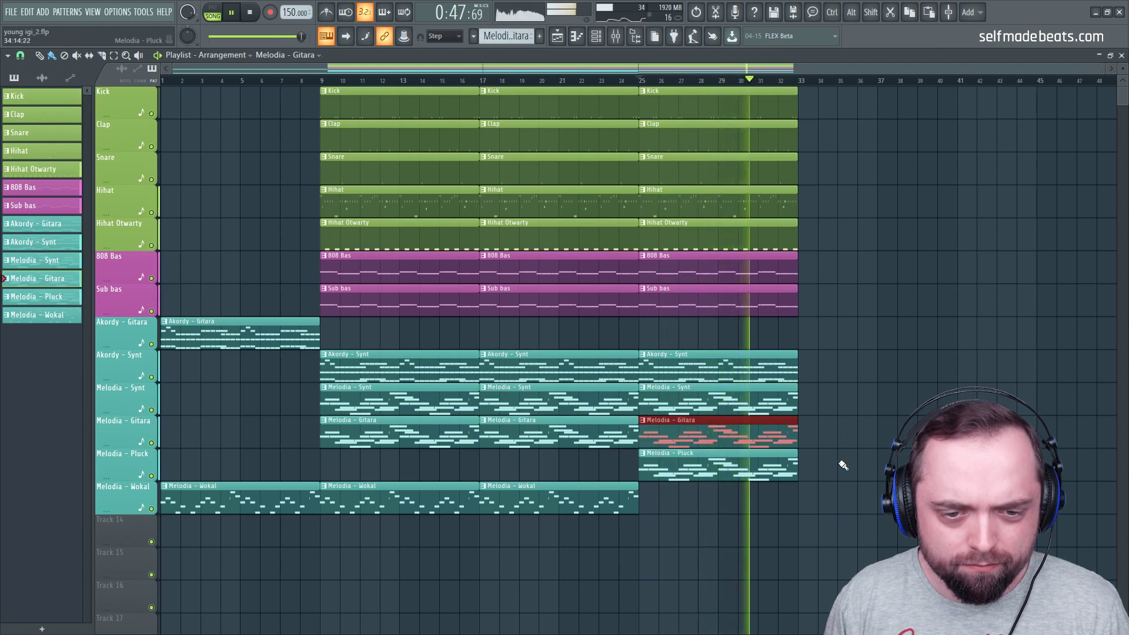
# - Duplicate the eight-bar section starting at bar 25 to bar 33 and place the playhead at bar 33
pyautogui.press('space')
pyautogui.moveTo(826, 544); pyautogui.dragTo(844, 104)
pyautogui.scroll(-2, 838, 91)
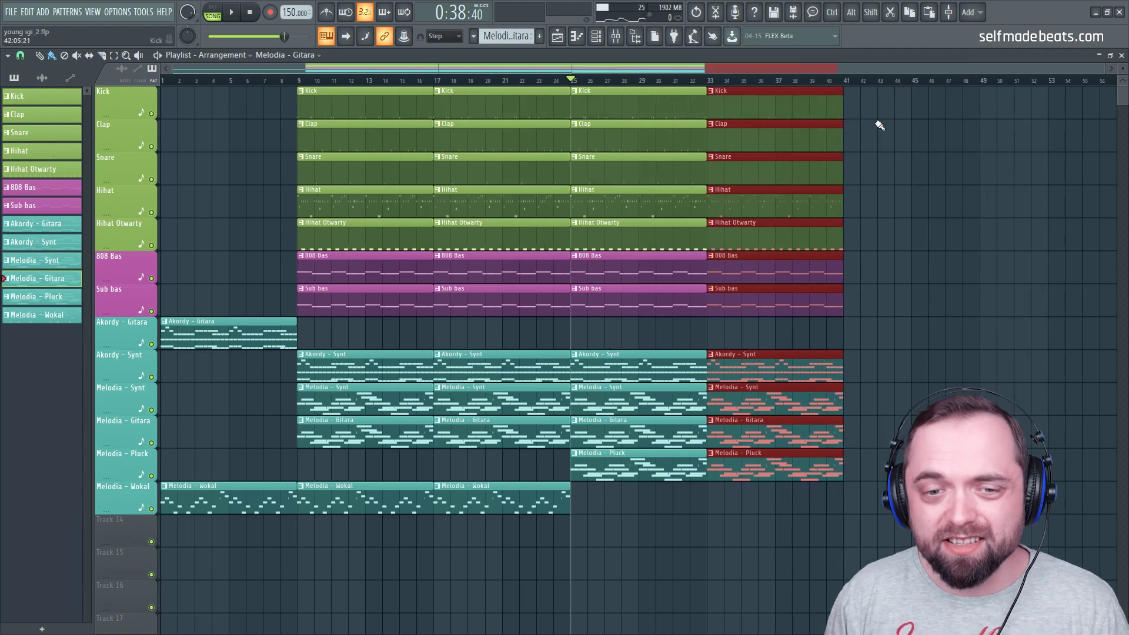
pyautogui.click(932, 193)
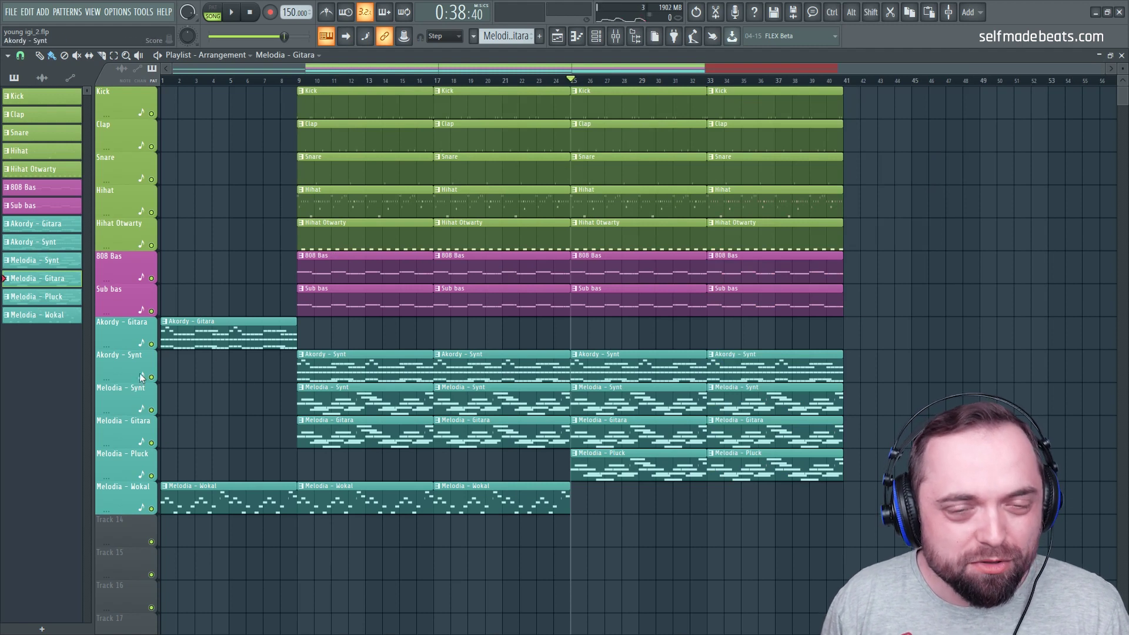
pyautogui.click(713, 84)
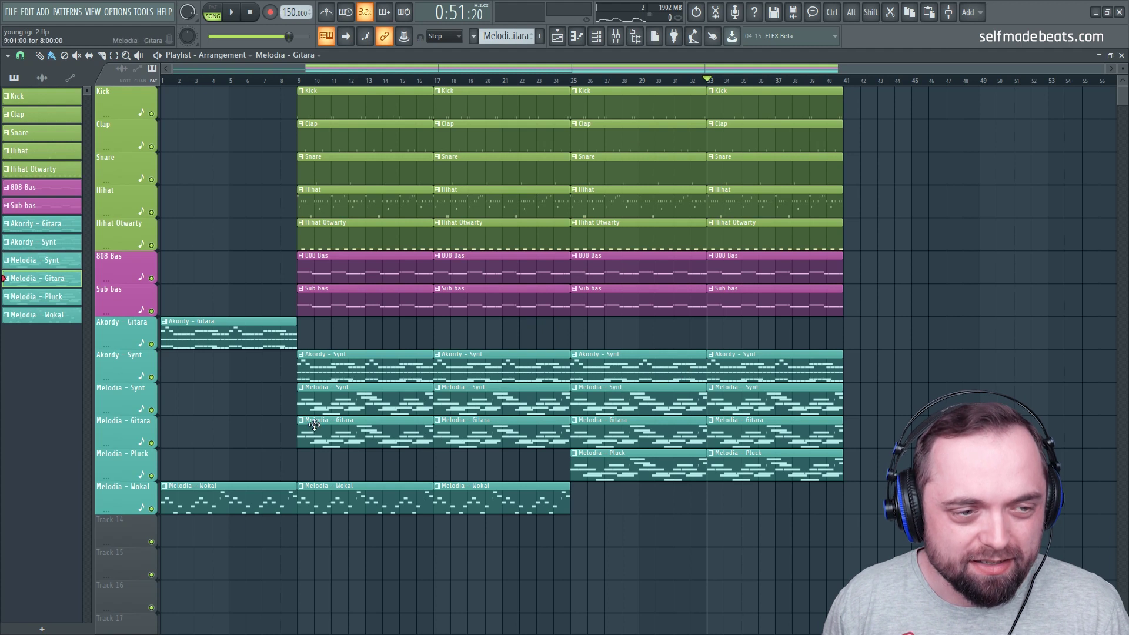
# - Add Fruity parametric EQ 2 to the INSTRUMENTY mixer track, with band 7 as a low-pass filter and its frequency raised to maximum
pyautogui.click(615, 35)
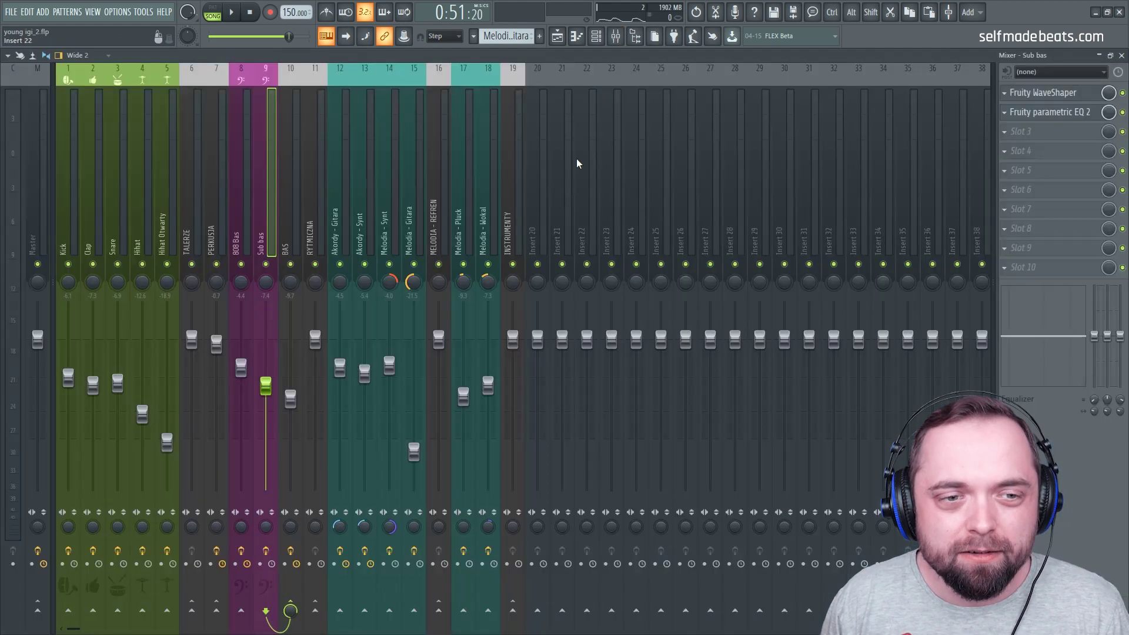
pyautogui.click(515, 193)
pyautogui.click(1016, 93)
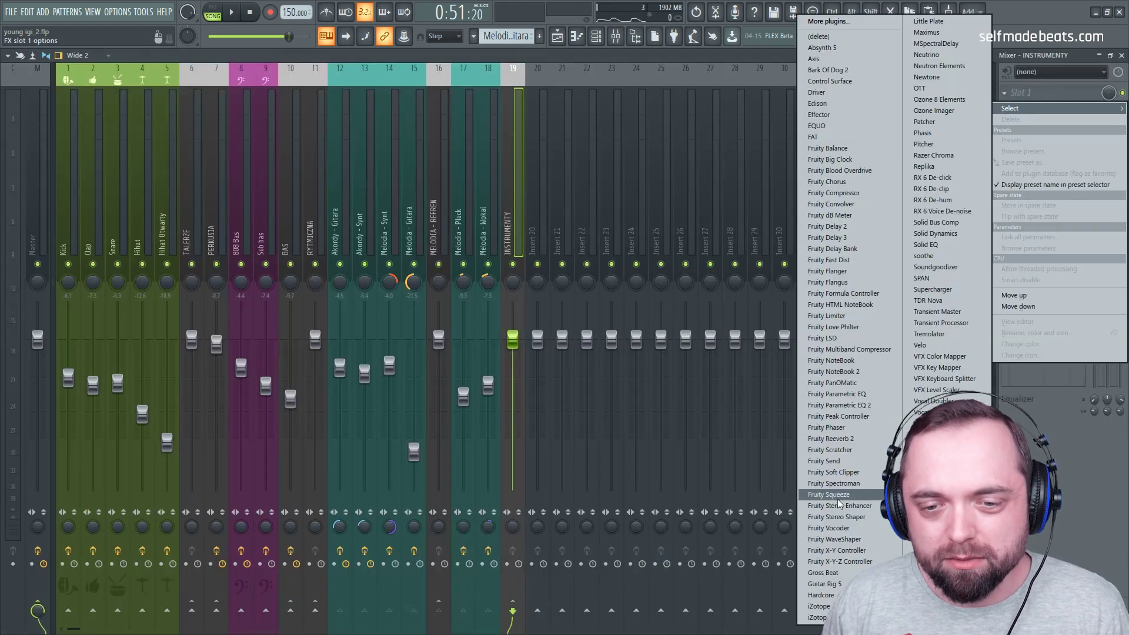
pyautogui.click(855, 405)
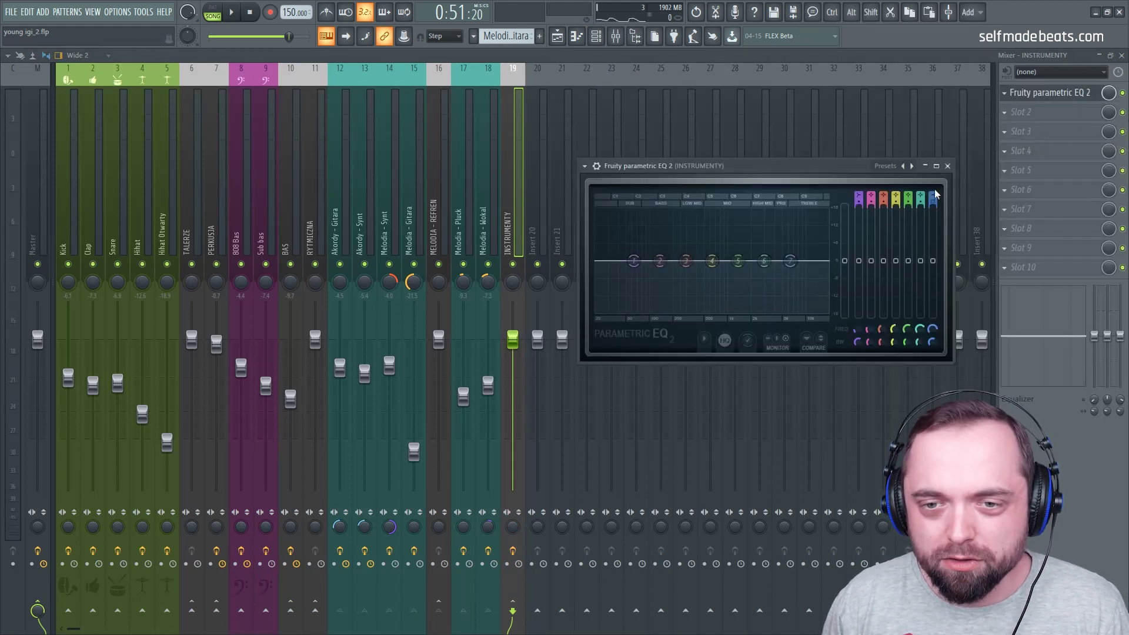
pyautogui.moveTo(932, 199); pyautogui.dragTo(927, 223)
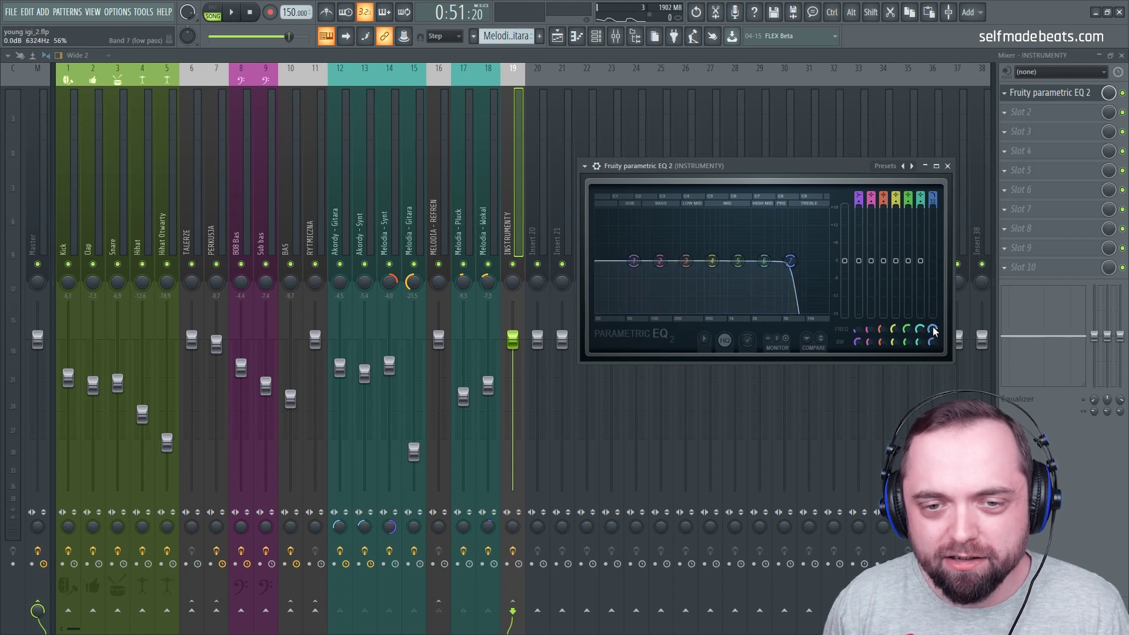
pyautogui.moveTo(934, 330); pyautogui.dragTo(937, 327)
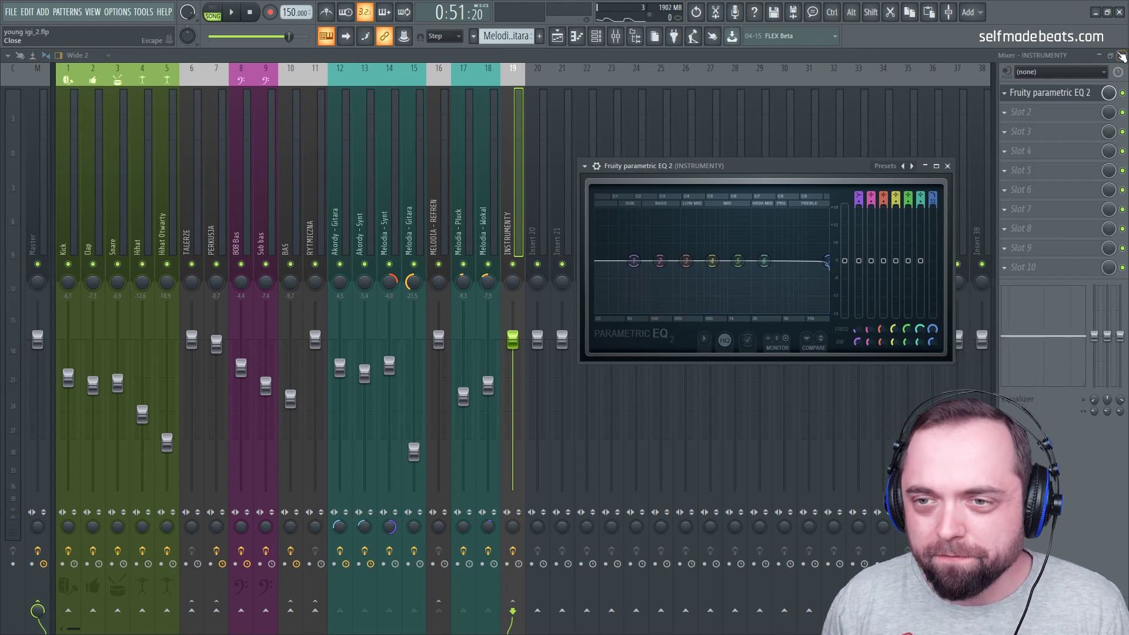
# - Close the EQ and mixer, and enlarge playlist Track 14 holding the Band 7 freq automation clip
pyautogui.click(1122, 55)
pyautogui.click(948, 166)
pyautogui.scroll(-5, 971, 202)
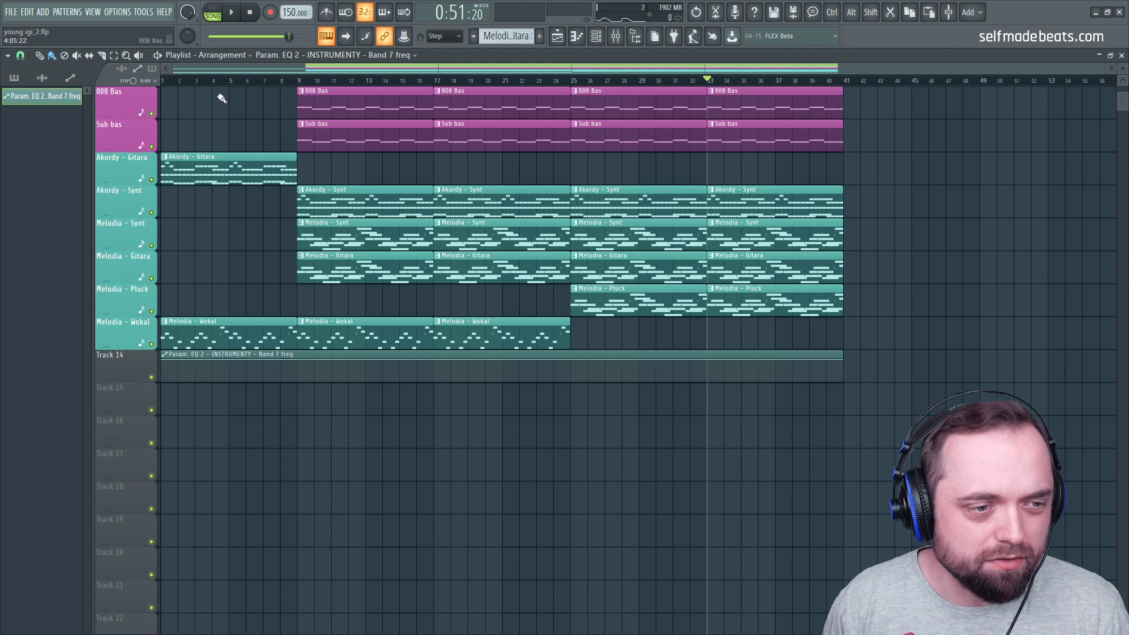
pyautogui.moveTo(120, 380); pyautogui.dragTo(120, 470)
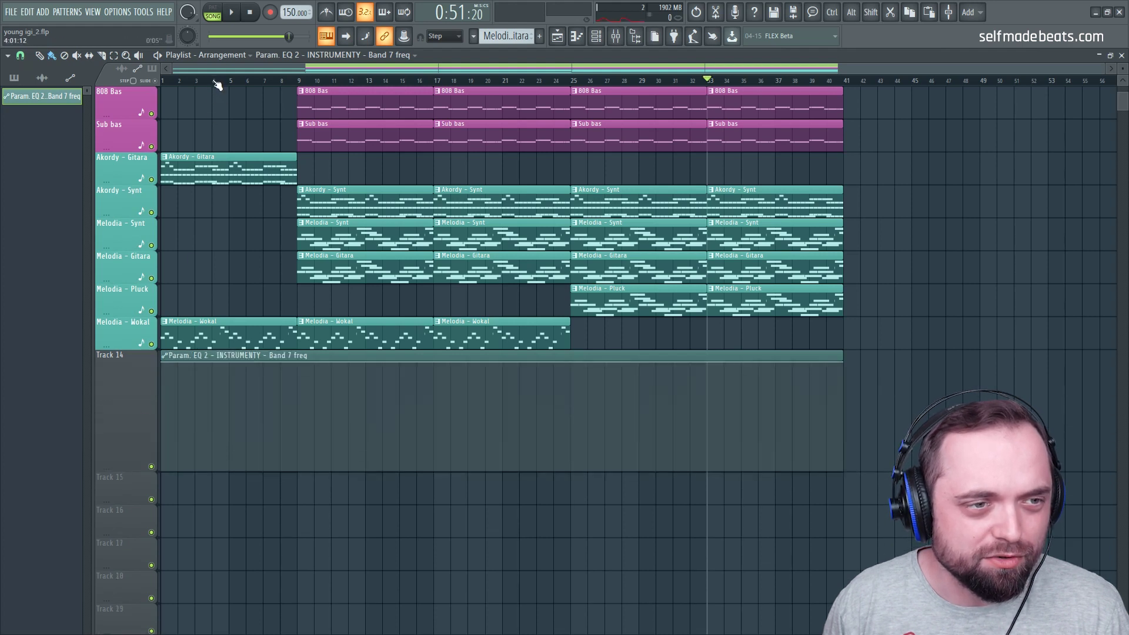
# - Automate the low-pass filter over the intro, rising gently from a lowered start to bar 8 and steeply to maximum at bar 9
pyautogui.scroll(4, 217, 85)
pyautogui.moveTo(165, 363); pyautogui.dragTo(140, 415)
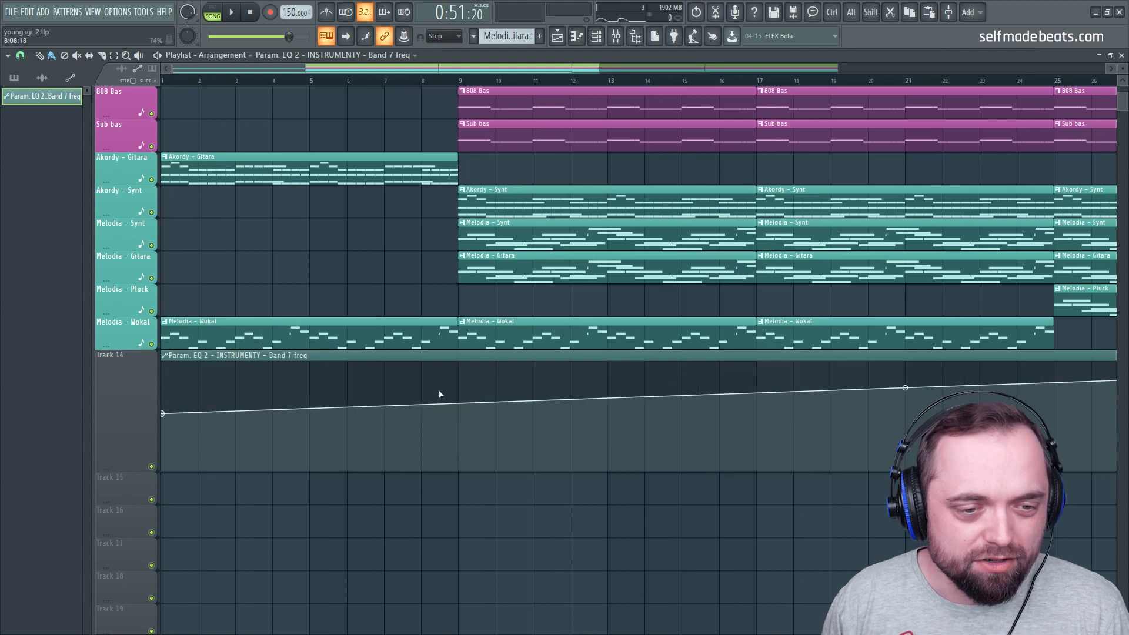
pyautogui.moveTo(457, 378); pyautogui.dragTo(461, 355)
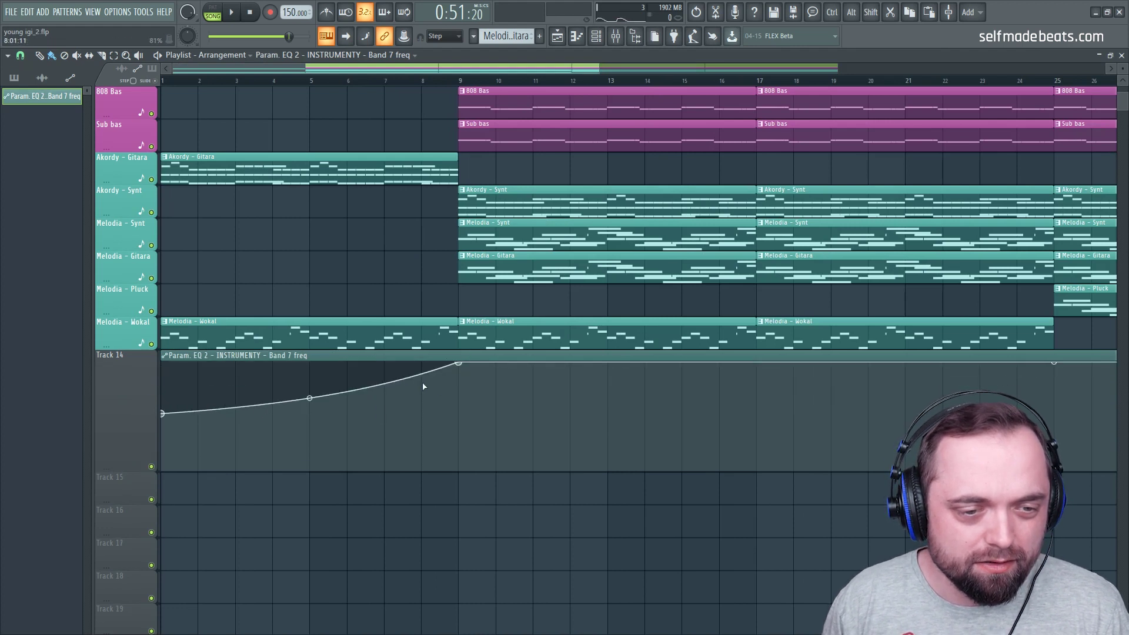
pyautogui.rightClick(421, 404)
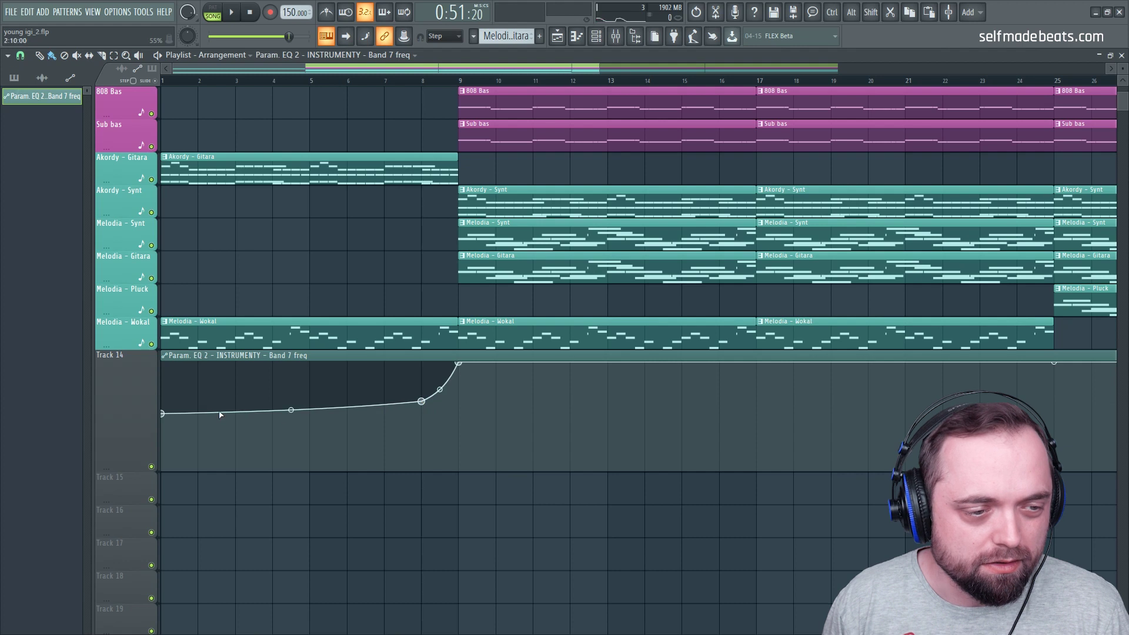
# - Play the intro filter sweep and raise the automation point at bar 8 to 74%
pyautogui.rightClick(166, 413)
pyautogui.click(206, 599)
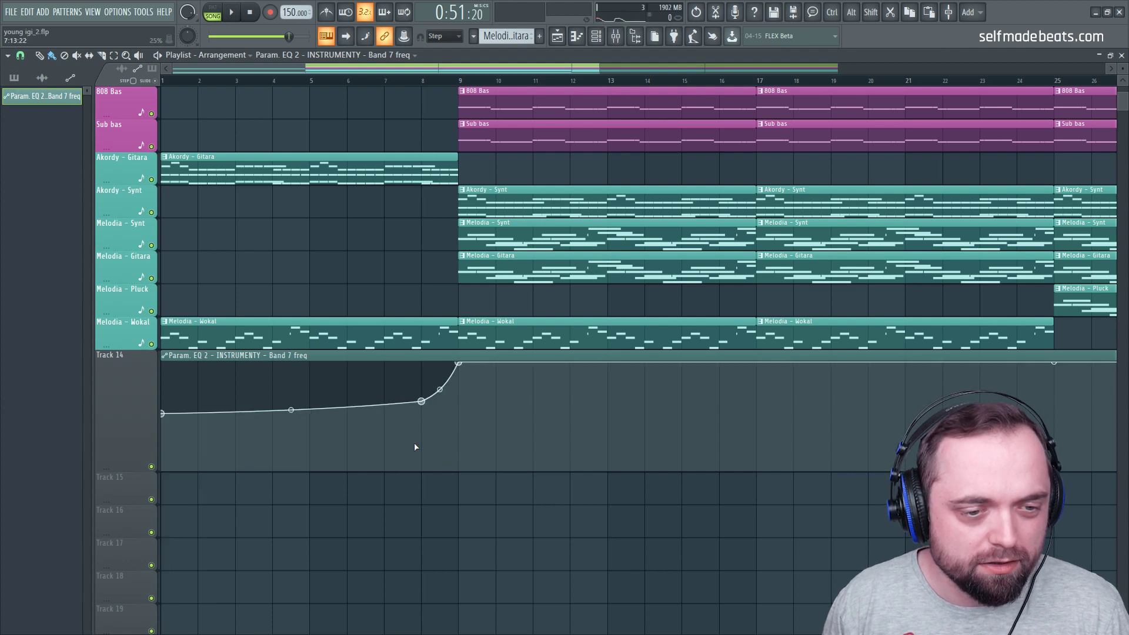
pyautogui.rightClick(422, 402)
pyautogui.click(465, 600)
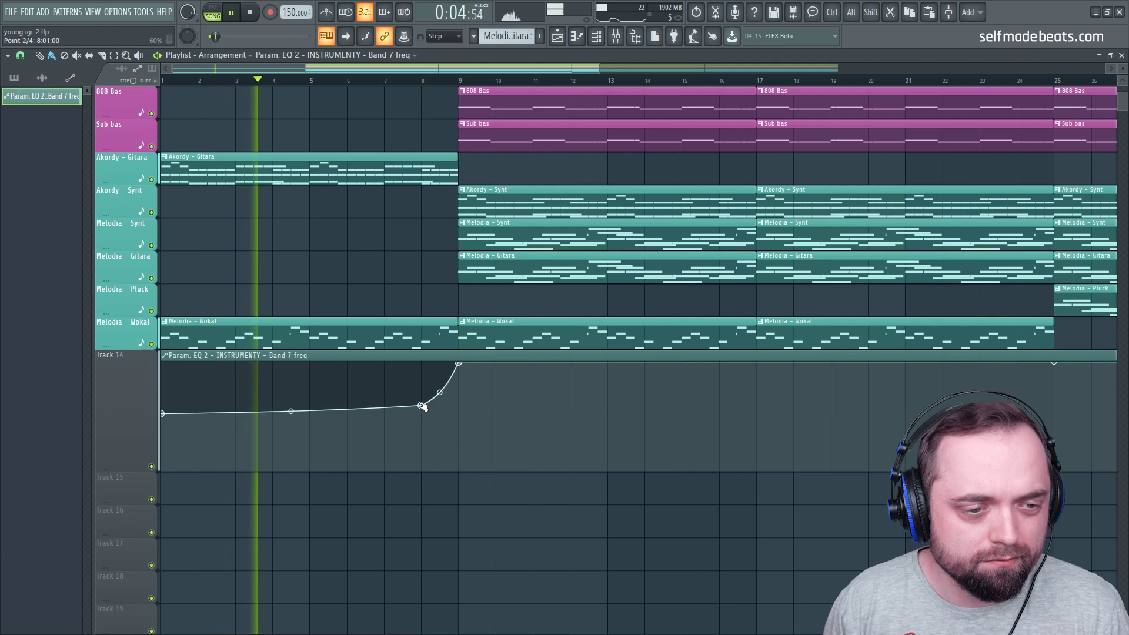
pyautogui.scroll(-4, 419, 84)
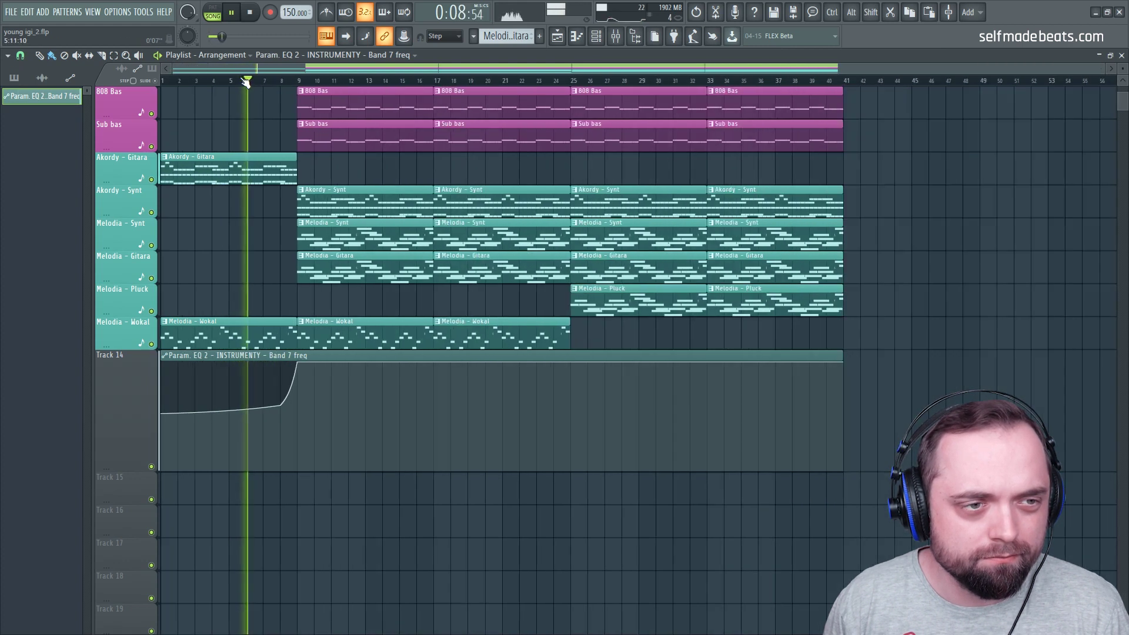
pyautogui.scroll(5, 243, 81)
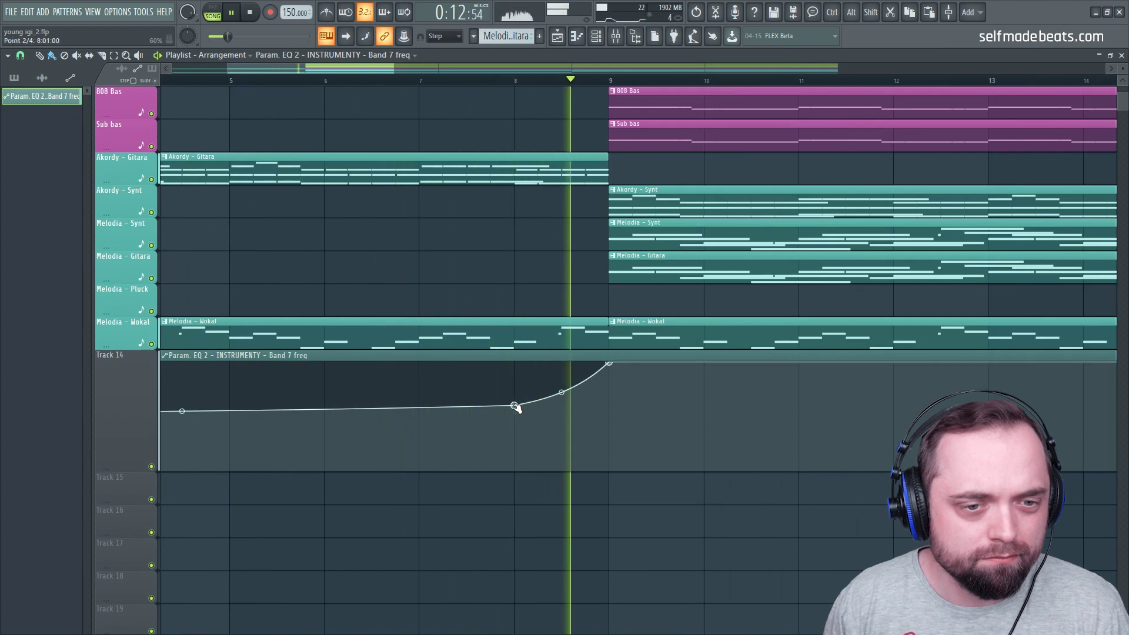
pyautogui.press('space')
pyautogui.moveTo(515, 406); pyautogui.dragTo(515, 391)
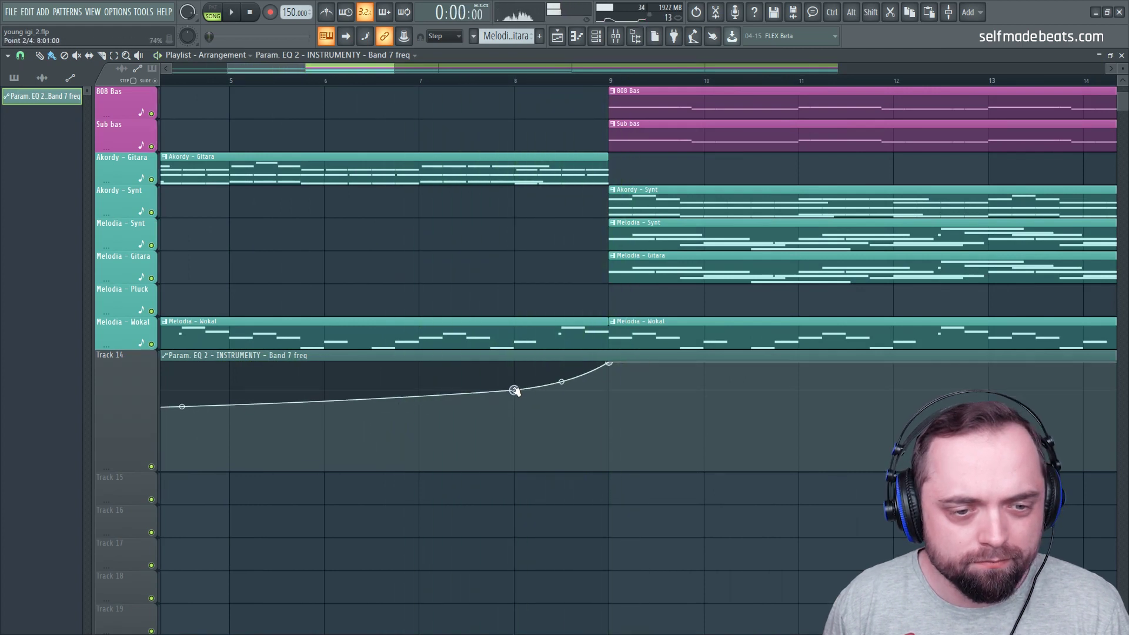
# - Draw a curved filter drop in the automation from maximum at bar 24 to zero at bar 25, returning instantly to maximum
pyautogui.scroll(-8, 494, 83)
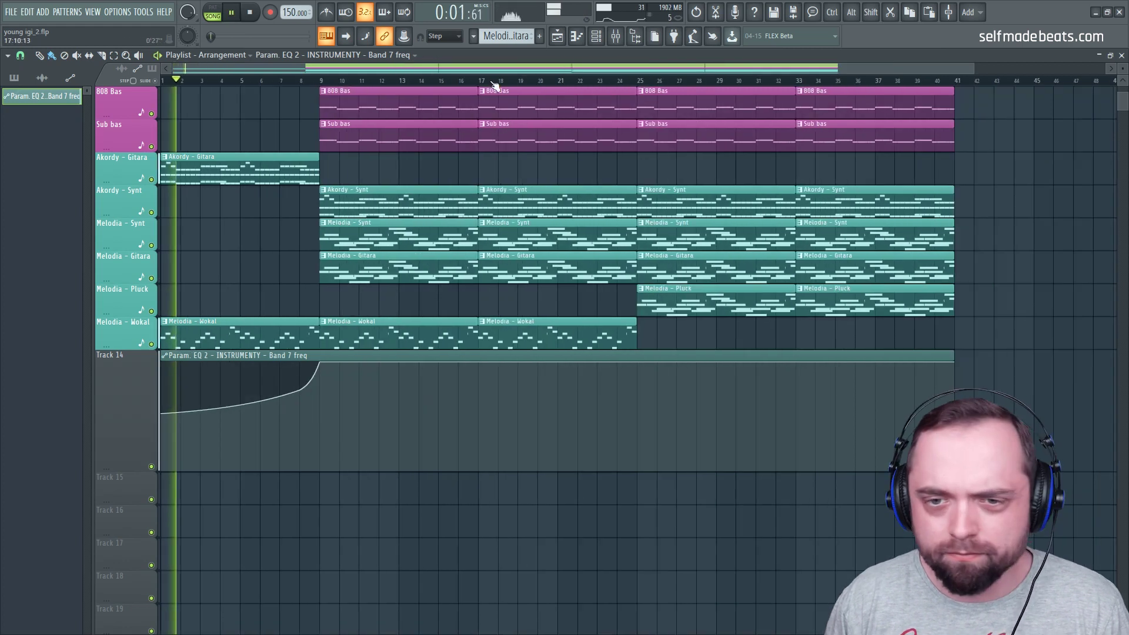
pyautogui.scroll(3, 910, 349)
pyautogui.scroll(1, 903, 351)
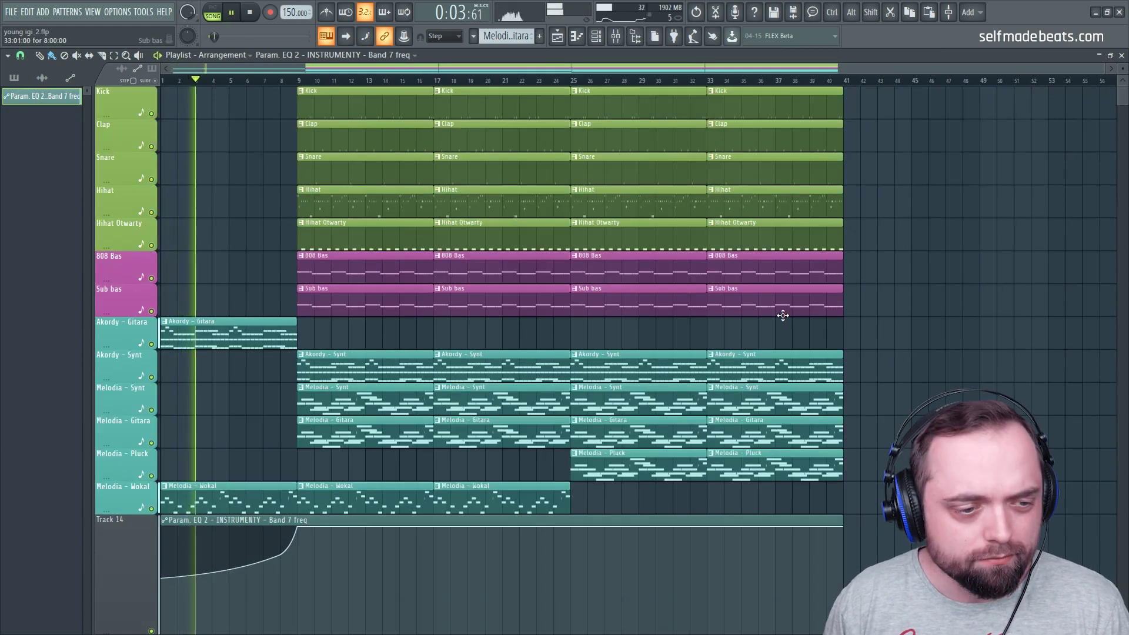
pyautogui.scroll(-3, 636, 268)
pyautogui.scroll(-4, 636, 267)
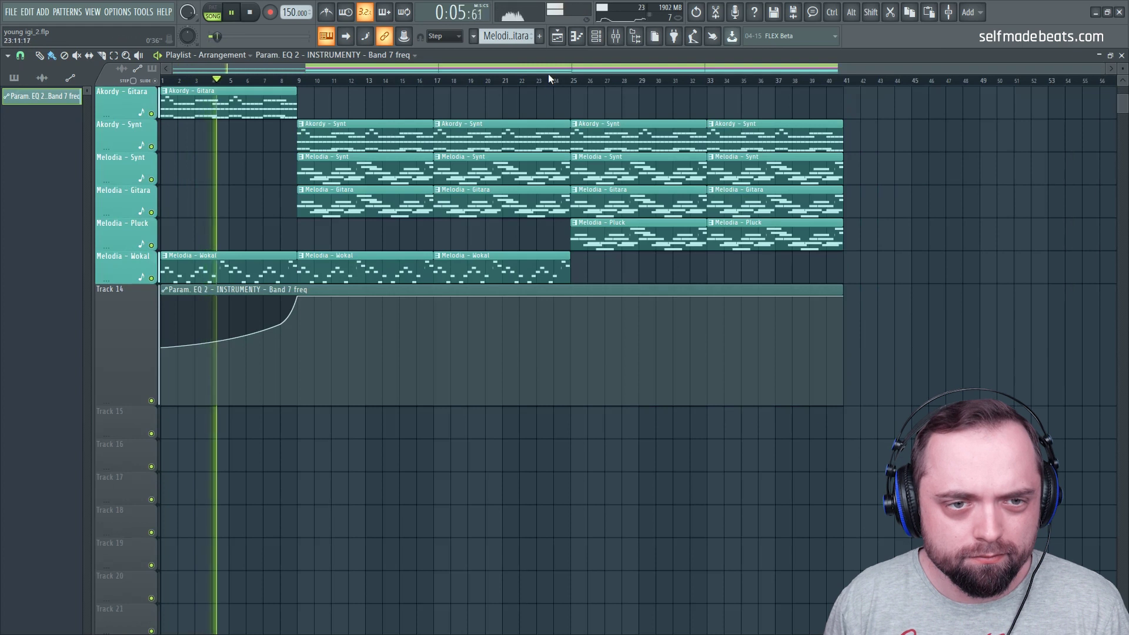
pyautogui.click(553, 80)
pyautogui.scroll(6, 553, 82)
pyautogui.press('space')
pyautogui.moveTo(658, 333); pyautogui.dragTo(709, 405)
pyautogui.click(705, 303)
pyautogui.press('space')
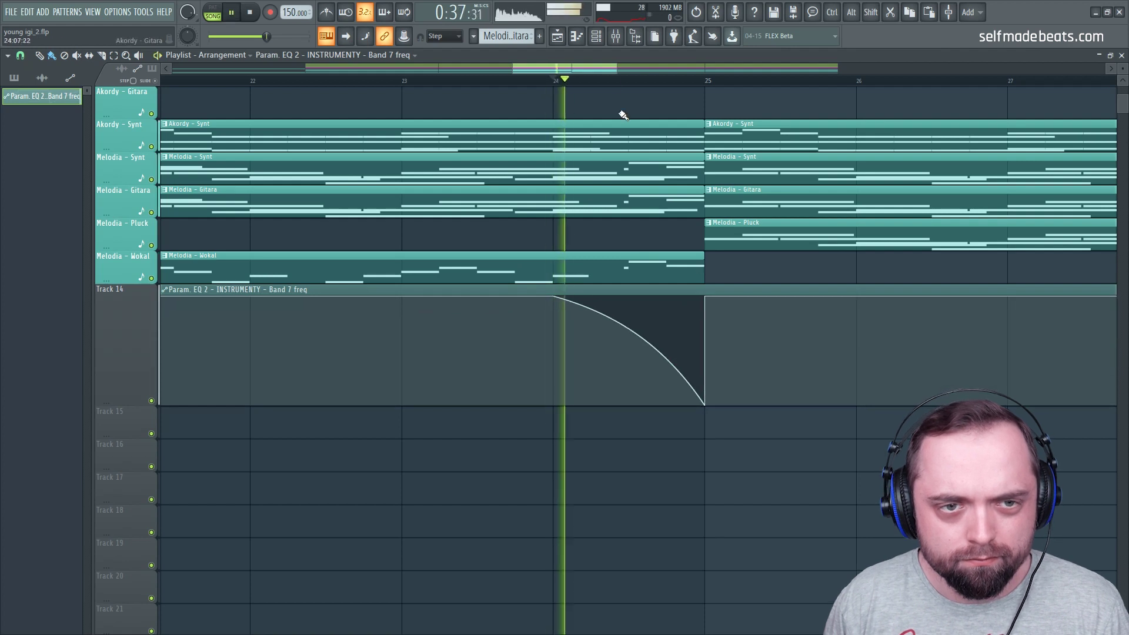
# - Set the snap to Step, make the filter drop reach zero three-quarters through bar 24, and reopen it one step after bar 25
pyautogui.scroll(-3, 625, 84)
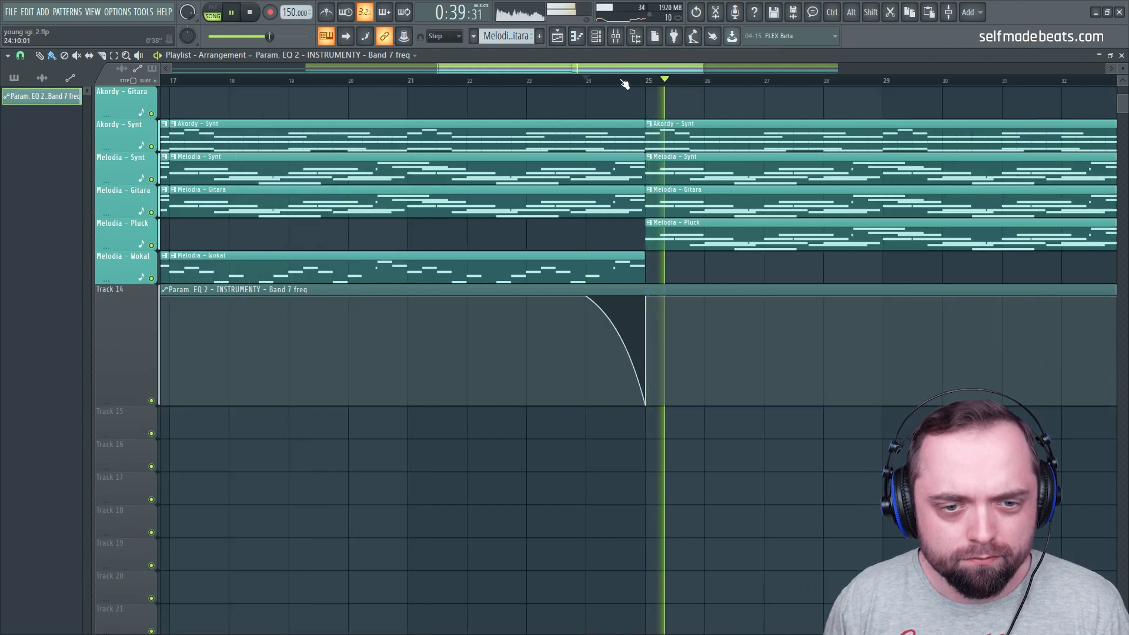
pyautogui.scroll(4, 625, 84)
pyautogui.press('space')
pyautogui.press('space')
pyautogui.press('space')
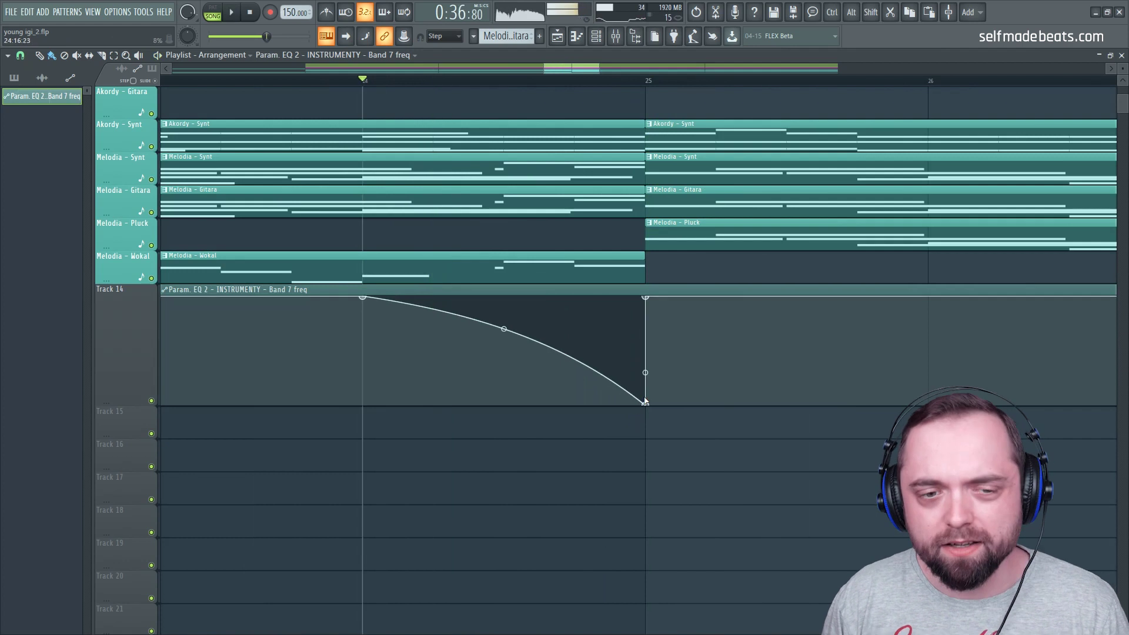
pyautogui.moveTo(611, 394); pyautogui.dragTo(618, 388)
pyautogui.rightClick(647, 384)
pyautogui.click(659, 392)
pyautogui.click(20, 56)
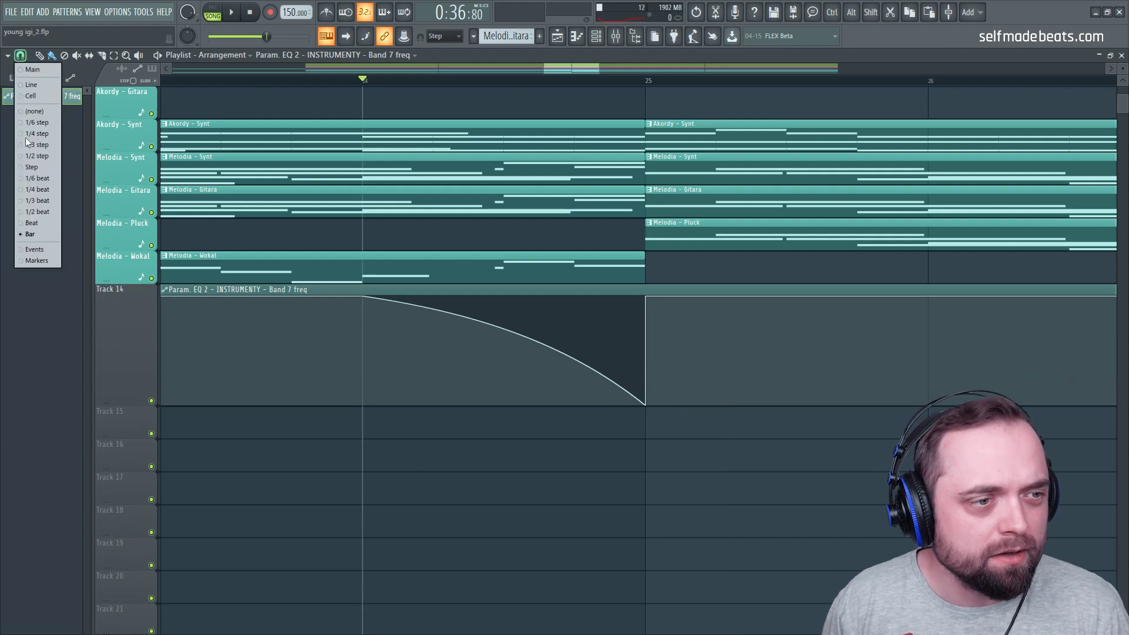
pyautogui.click(32, 167)
pyautogui.moveTo(577, 399); pyautogui.dragTo(578, 421)
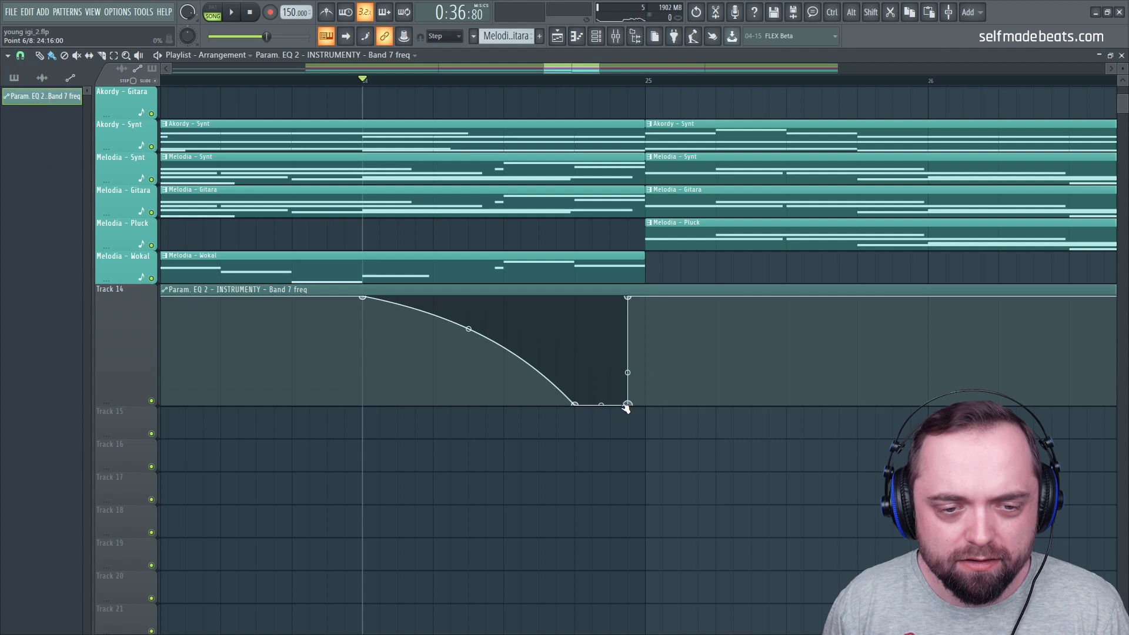
pyautogui.moveTo(647, 297); pyautogui.dragTo(665, 296)
pyautogui.scroll(2, 665, 330)
pyautogui.press('space')
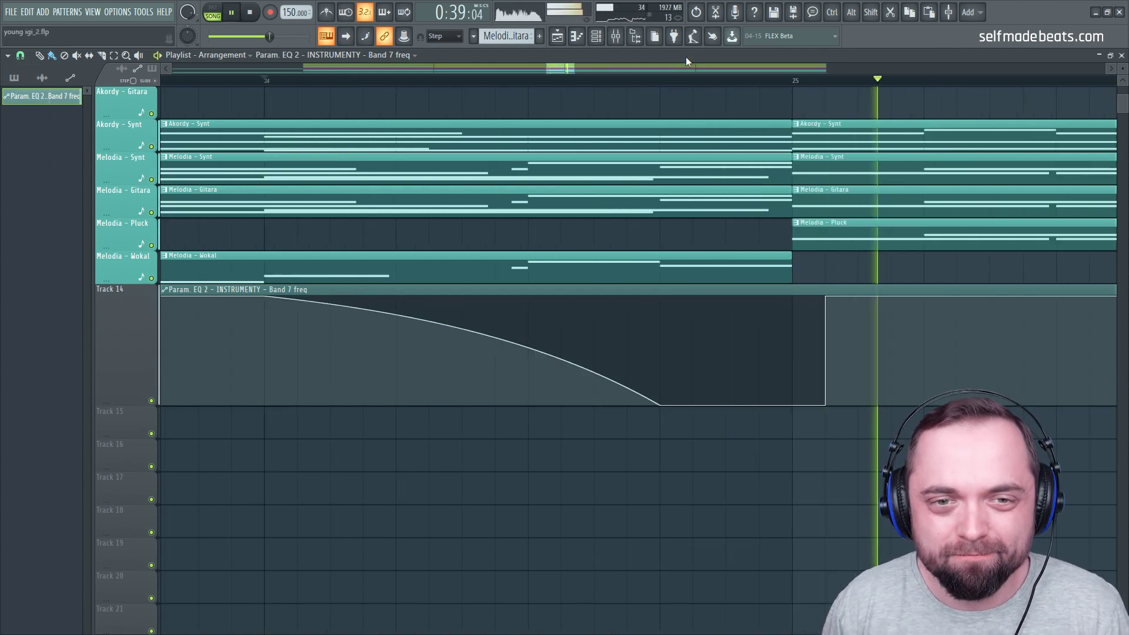
# - Shorten the Band 7 freq automation clip so it ends at bar 41, level with the melody clips
pyautogui.scroll(-4, 694, 85)
pyautogui.scroll(-2, 694, 88)
pyautogui.press('space')
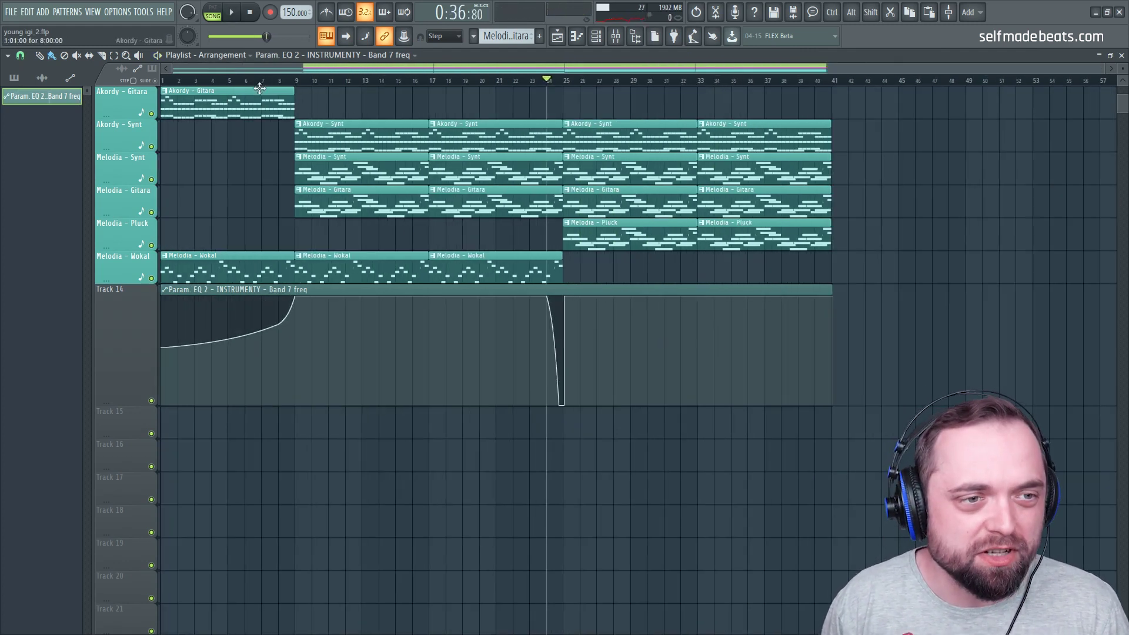
pyautogui.press('space')
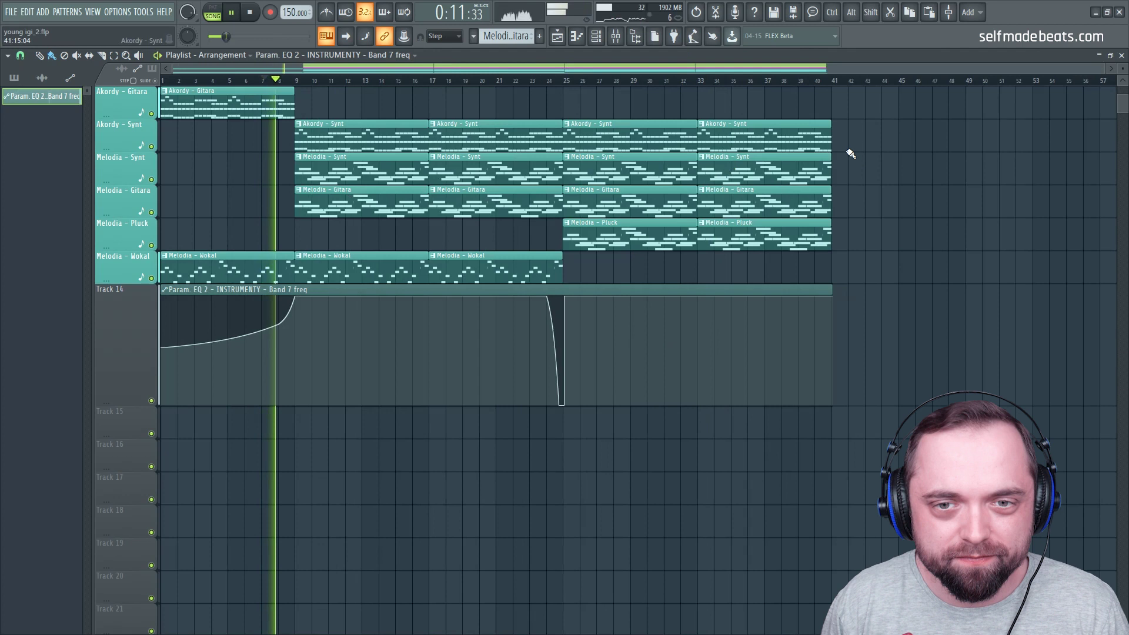
pyautogui.scroll(6, 836, 84)
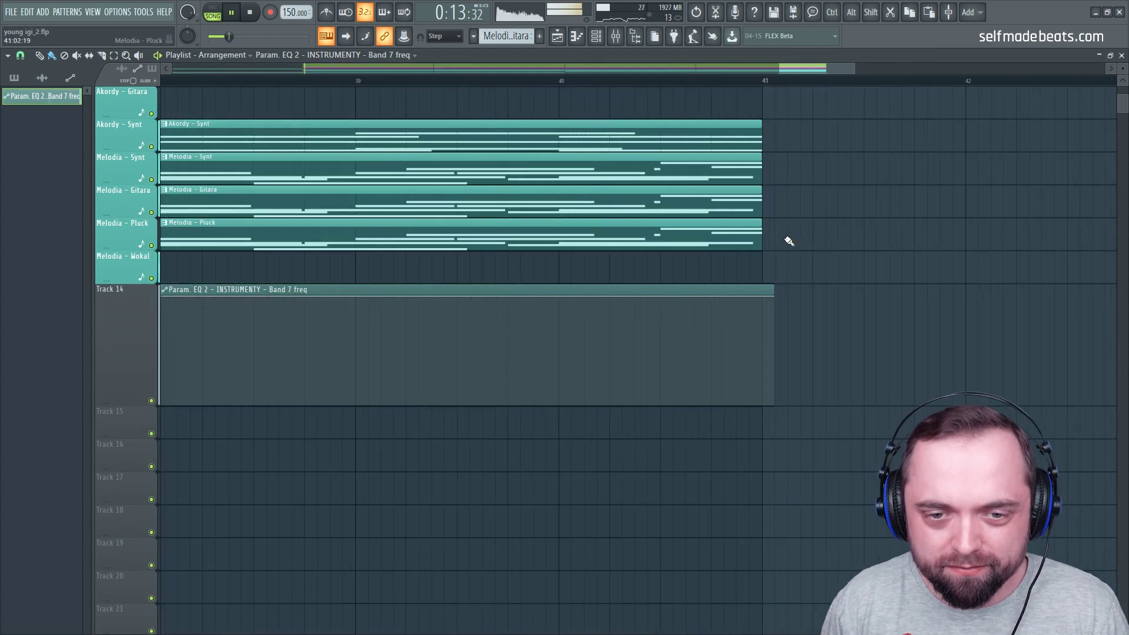
pyautogui.moveTo(773, 285); pyautogui.dragTo(763, 285)
pyautogui.scroll(-4, 737, 86)
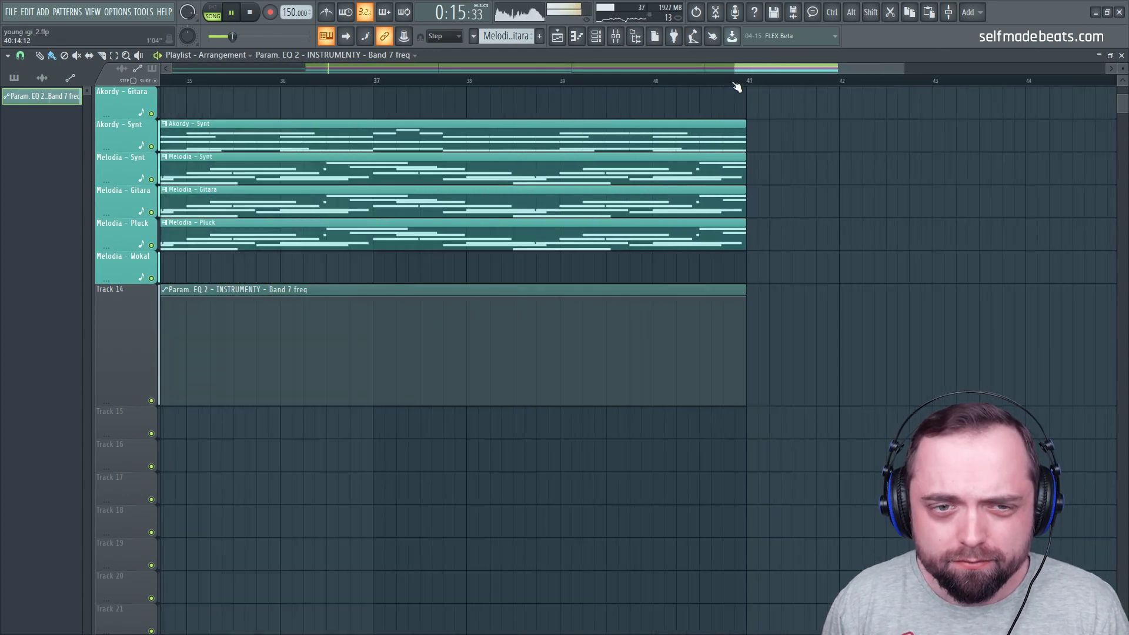
# - Trim the Clap, Hihat and Hihat Otwarty clips within bar 24, leaving a gap before bar 25
pyautogui.scroll(-2, 735, 87)
pyautogui.scroll(4, 876, 314)
pyautogui.press('space')
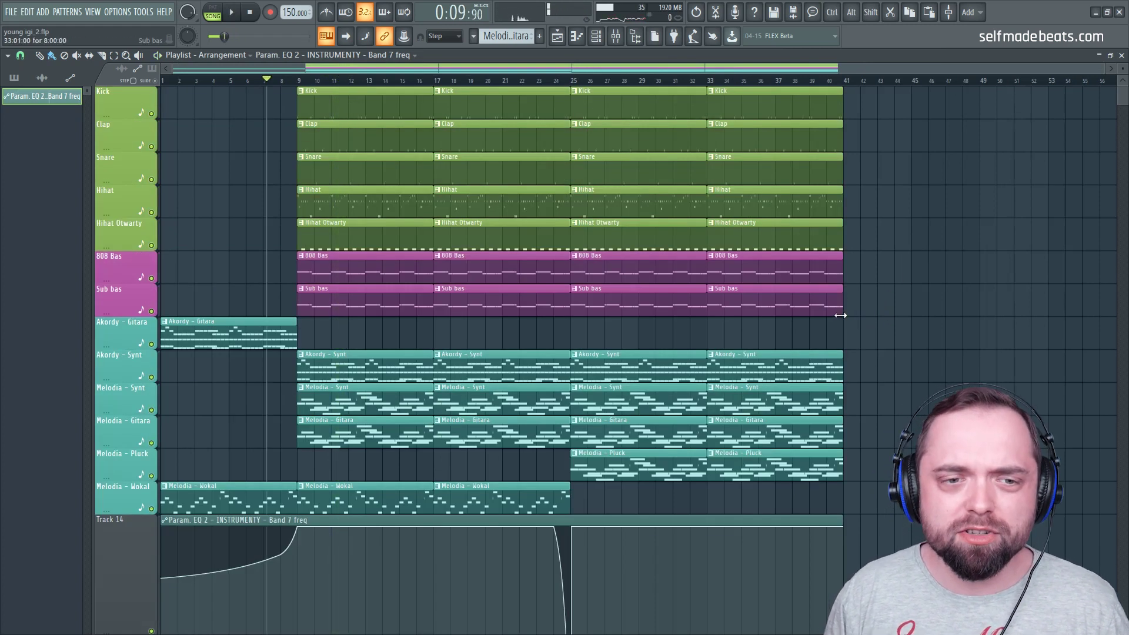
pyautogui.scroll(6, 557, 83)
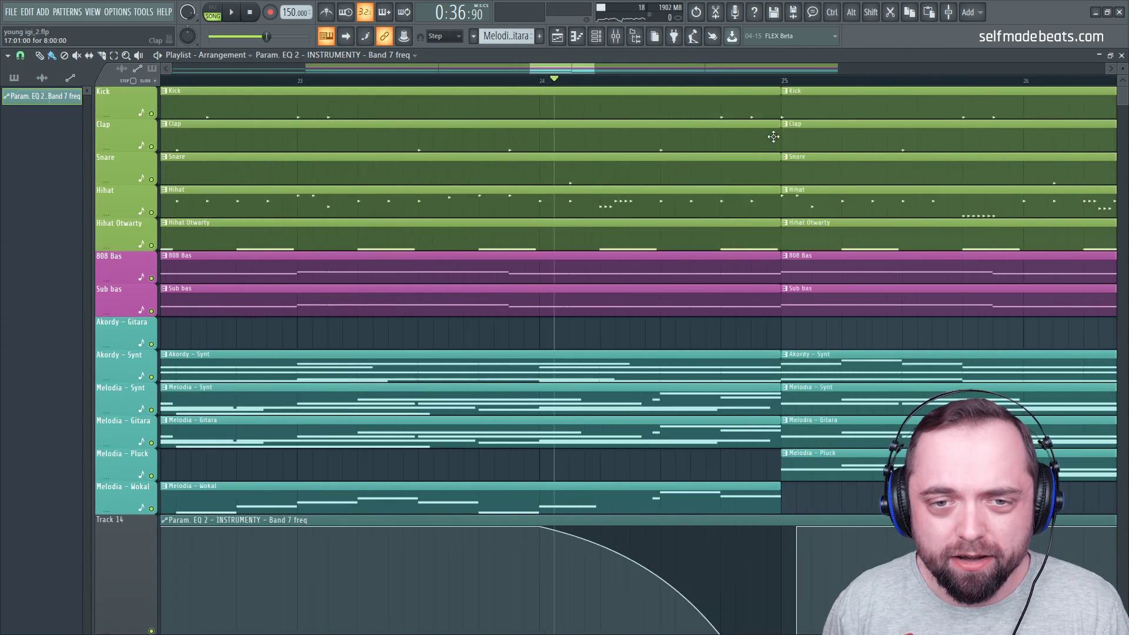
pyautogui.moveTo(777, 137); pyautogui.dragTo(645, 137)
pyautogui.moveTo(775, 205); pyautogui.dragTo(739, 205)
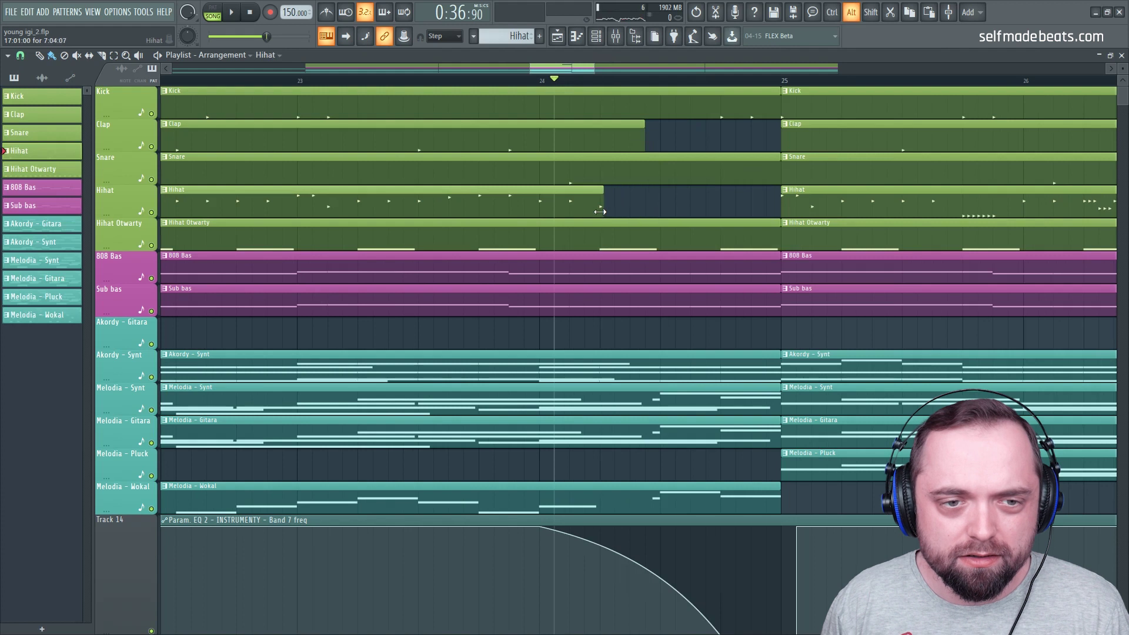
pyautogui.moveTo(778, 235); pyautogui.dragTo(691, 239)
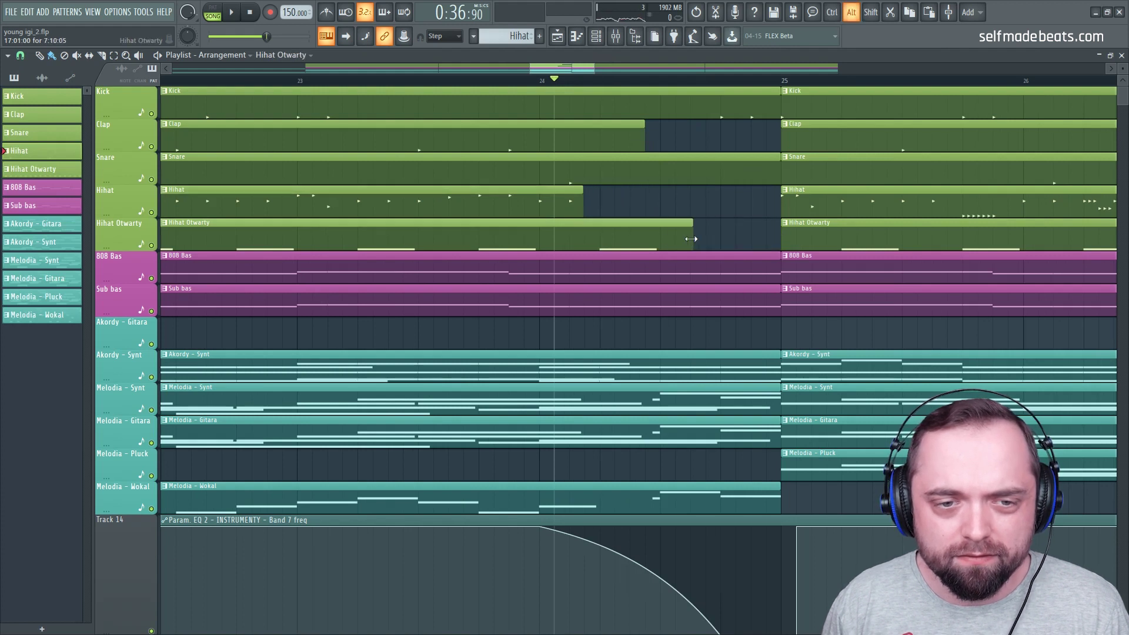
# - Remove the Hihat Otwarty clips at bars 9, 25 and 33 while playing the transition into bar 25
pyautogui.press('space')
pyautogui.scroll(-10, 593, 242)
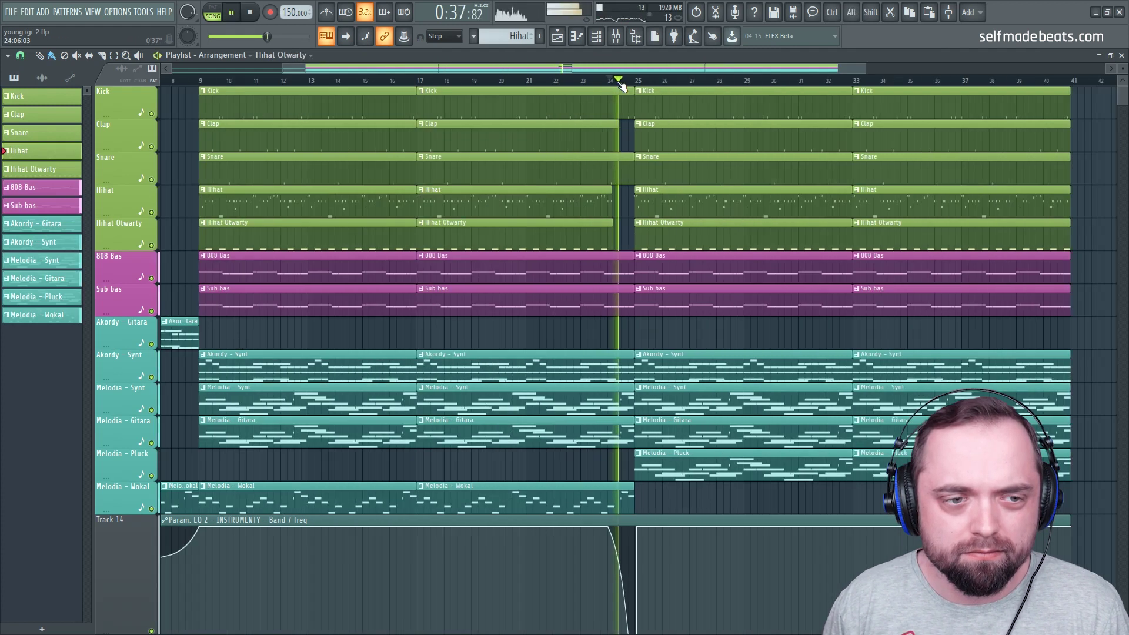
pyautogui.rightClick(391, 241)
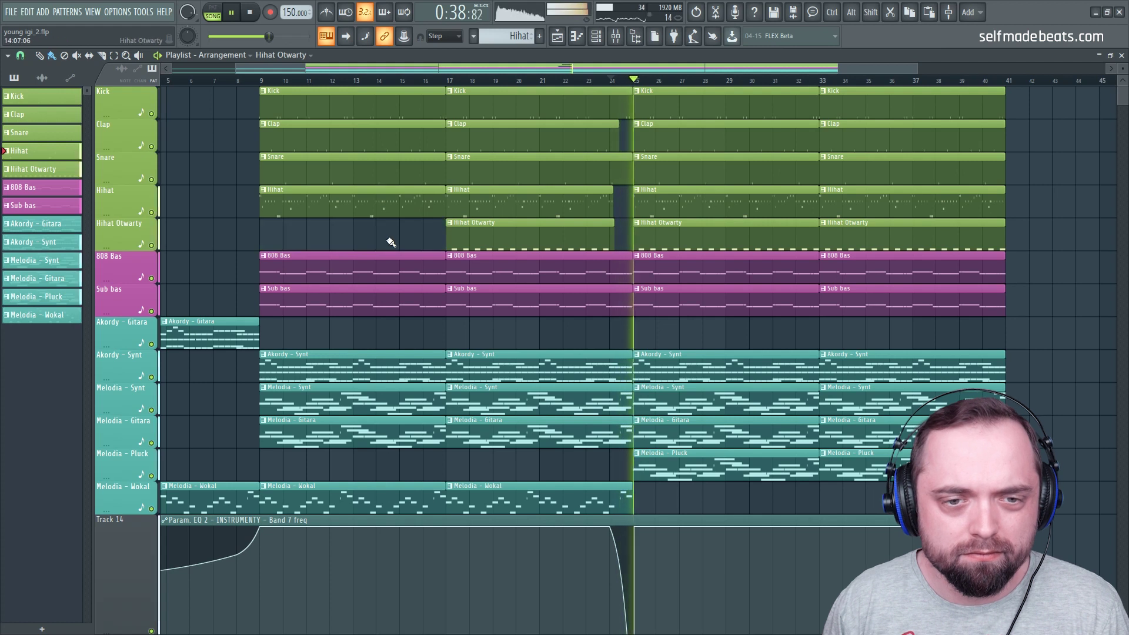
pyautogui.click(600, 73)
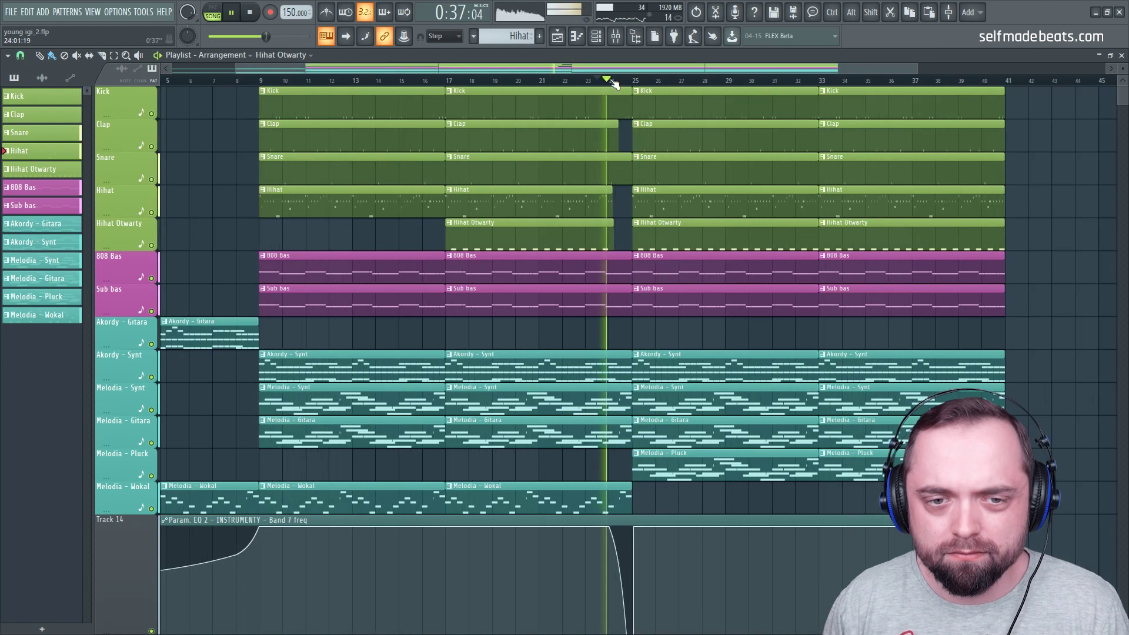
pyautogui.rightClick(702, 235)
pyautogui.rightClick(866, 235)
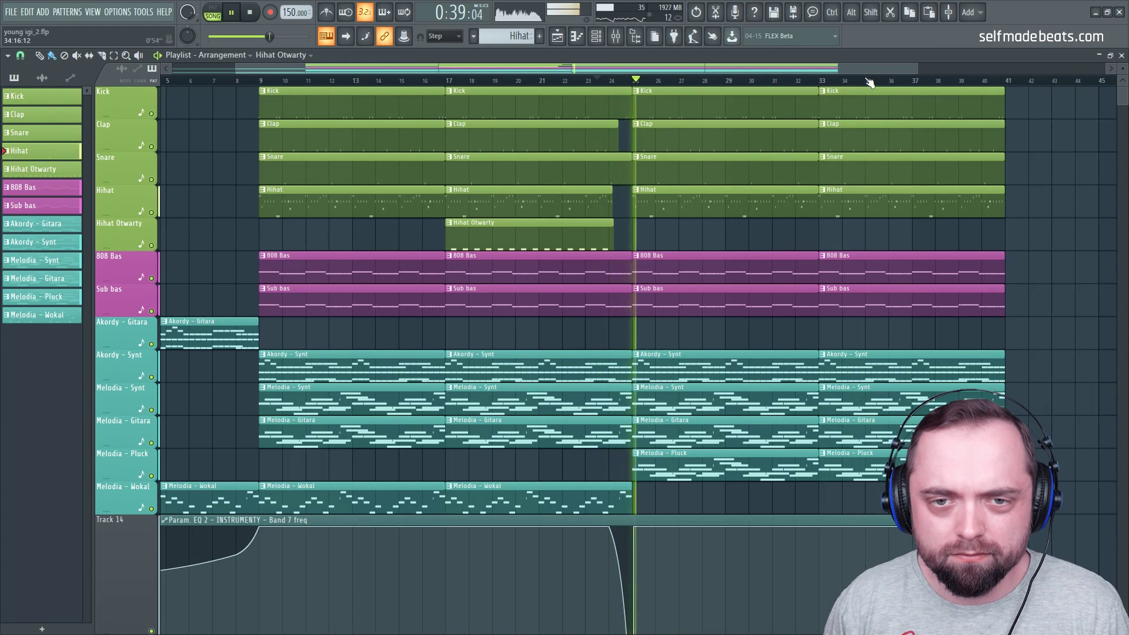
# - Shorten the last Kick clip so it ends shortly after the start of bar 40
pyautogui.scroll(-3, 868, 81)
pyautogui.scroll(-3, 888, 265)
pyautogui.scroll(3, 868, 329)
pyautogui.scroll(-3, 857, 341)
pyautogui.scroll(3, 857, 343)
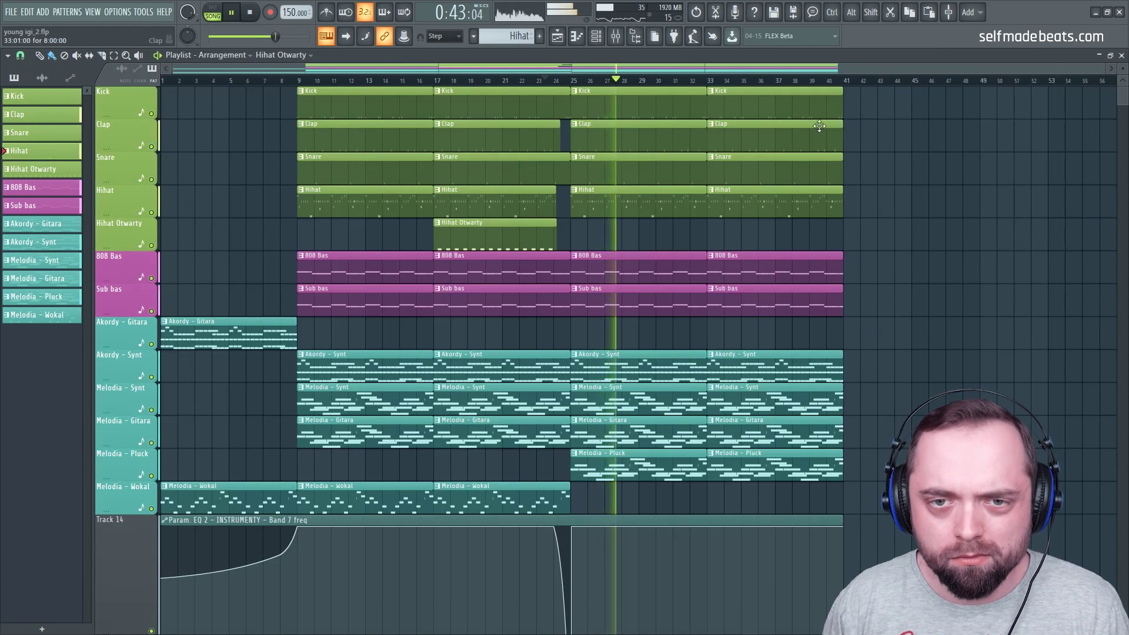
pyautogui.scroll(6, 847, 82)
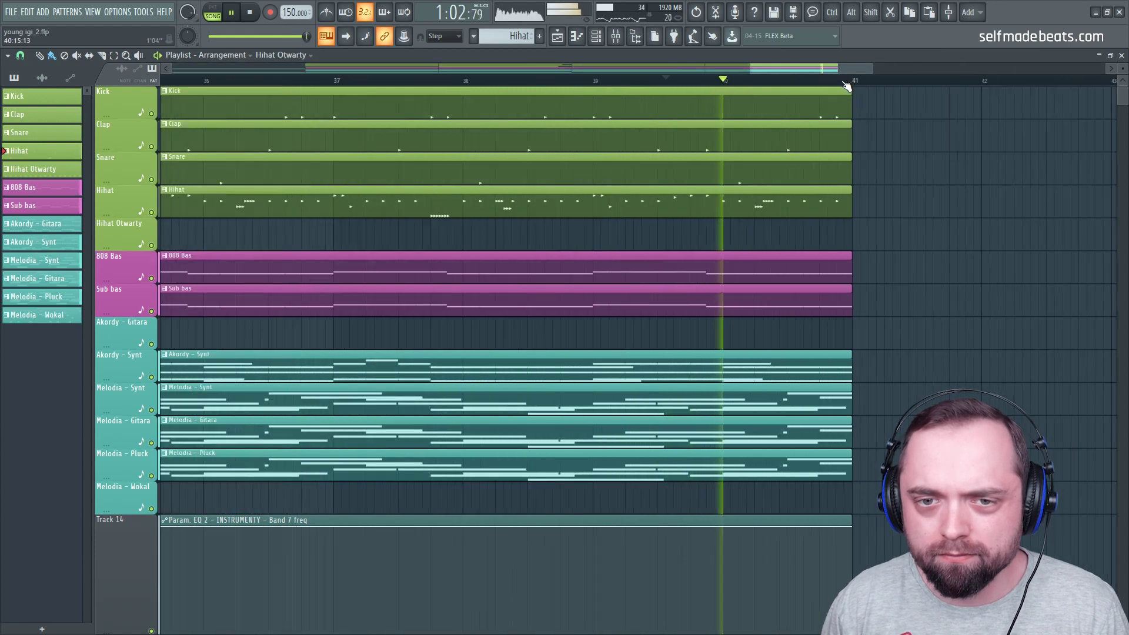
pyautogui.moveTo(854, 106); pyautogui.dragTo(662, 106)
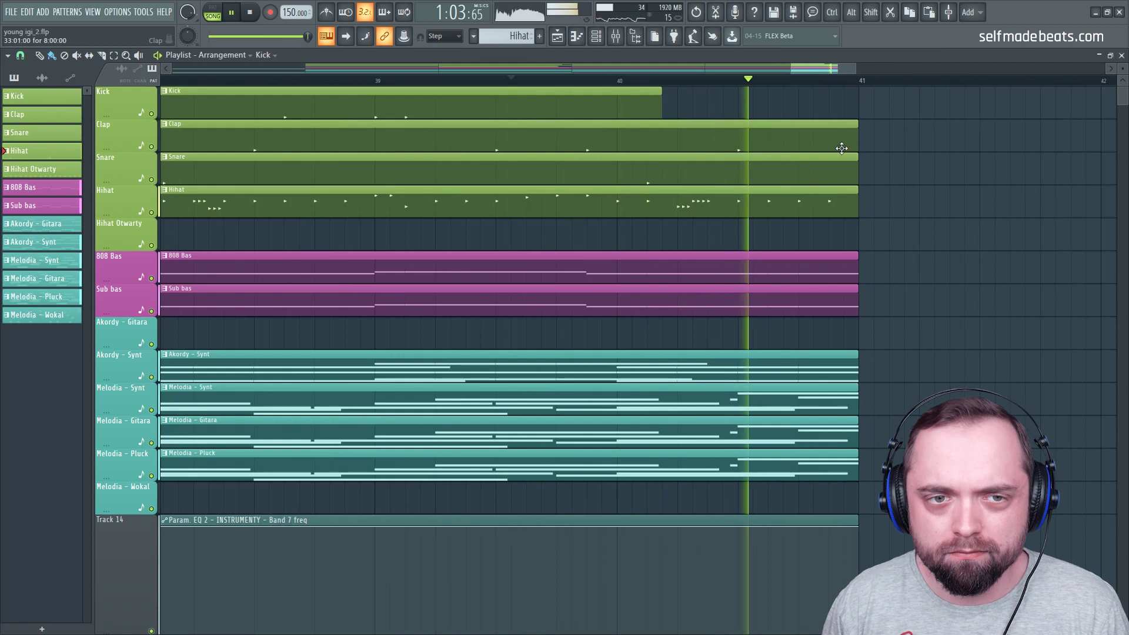
pyautogui.scroll(-6, 836, 82)
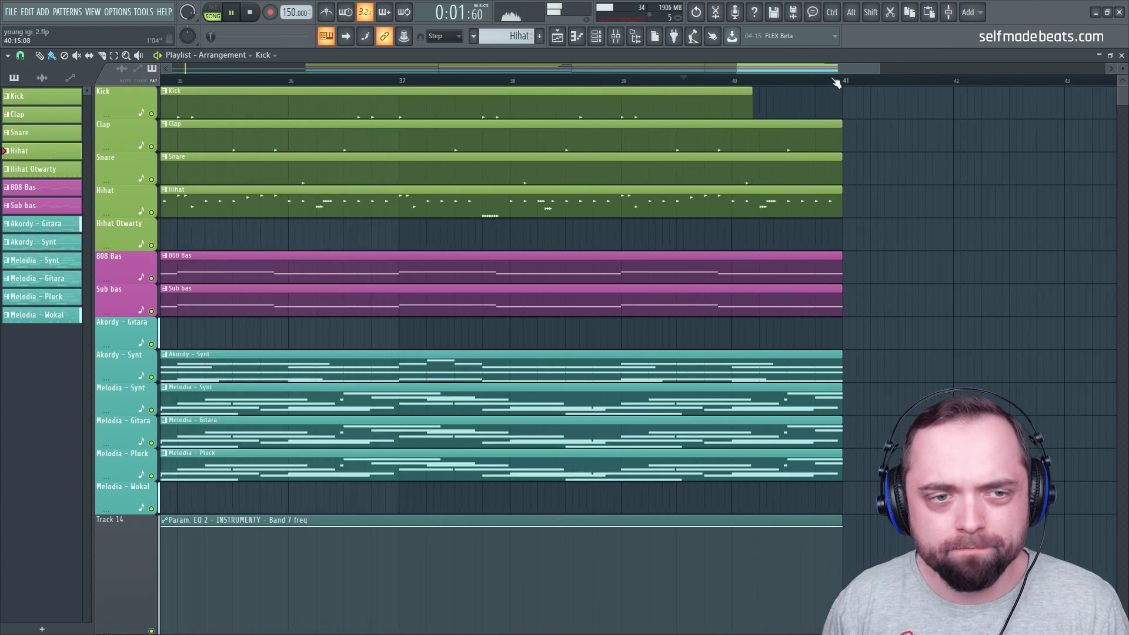
# - Play back the transition from the intro into bar 9 and review the whole arrangement
pyautogui.click(281, 80)
pyautogui.scroll(3, 285, 81)
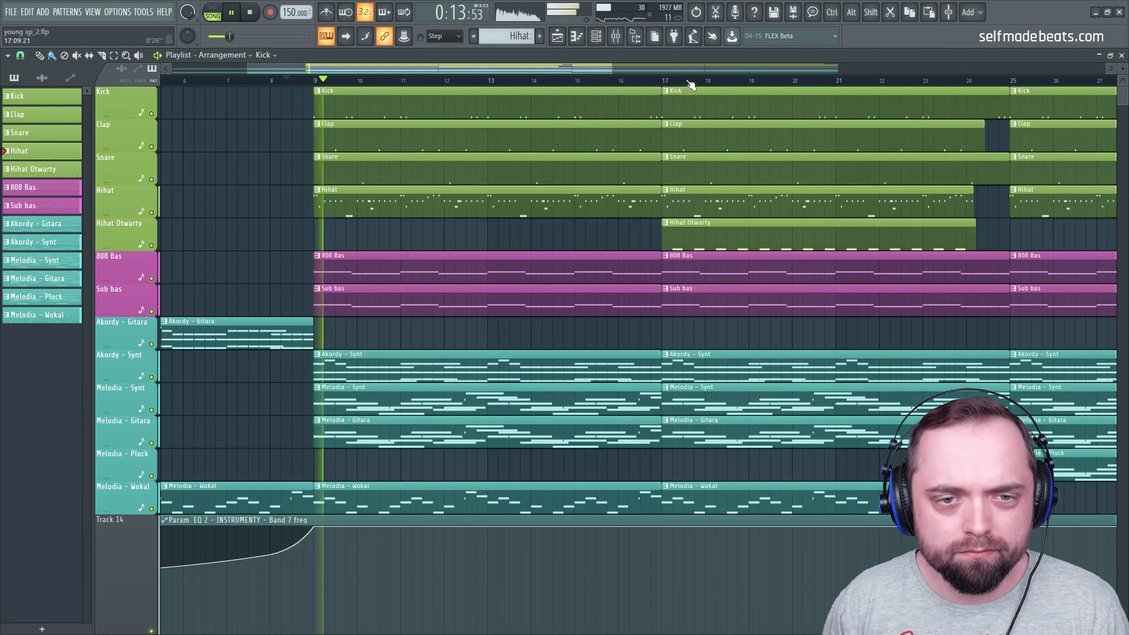
pyautogui.scroll(-2, 588, 86)
pyautogui.scroll(3, 811, 86)
pyautogui.scroll(2, 844, 87)
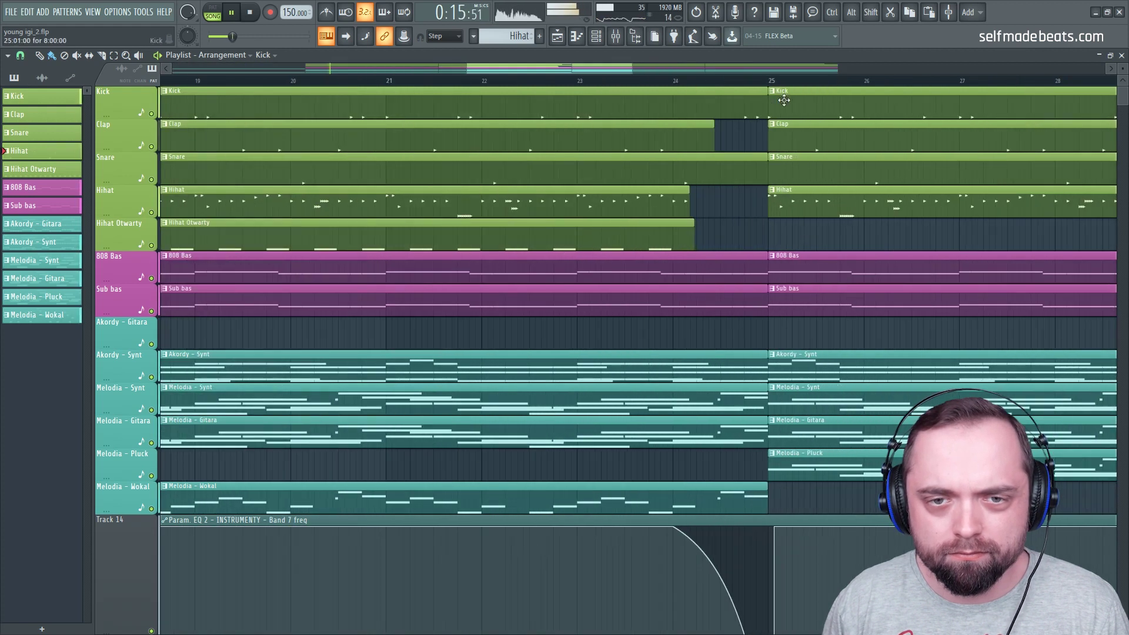
pyautogui.scroll(-5, 679, 85)
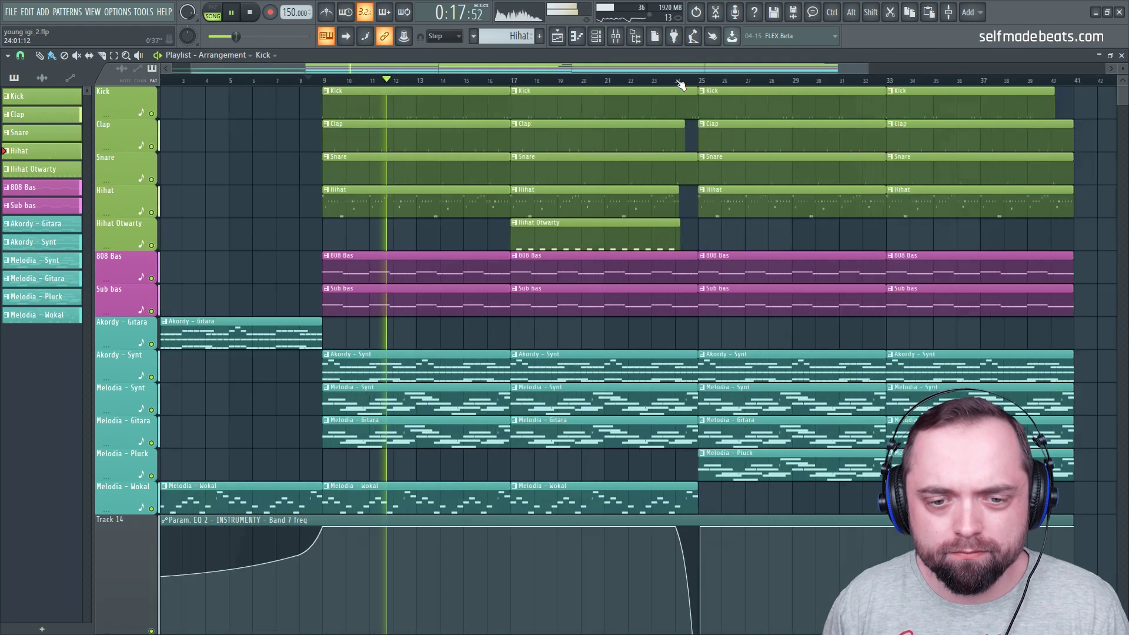
pyautogui.press('space')
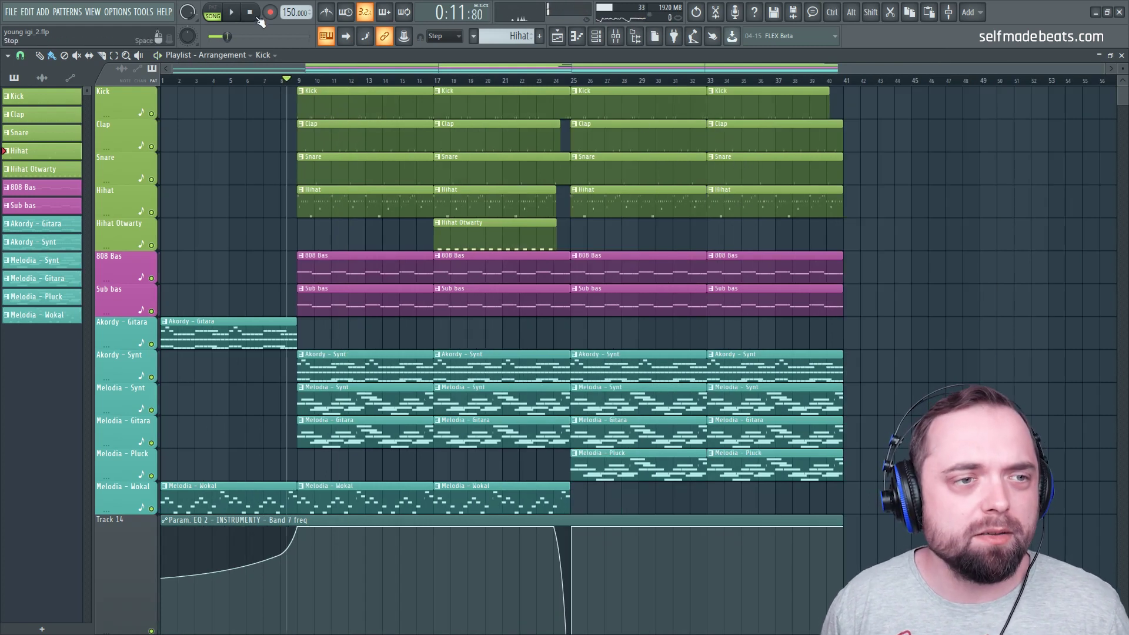